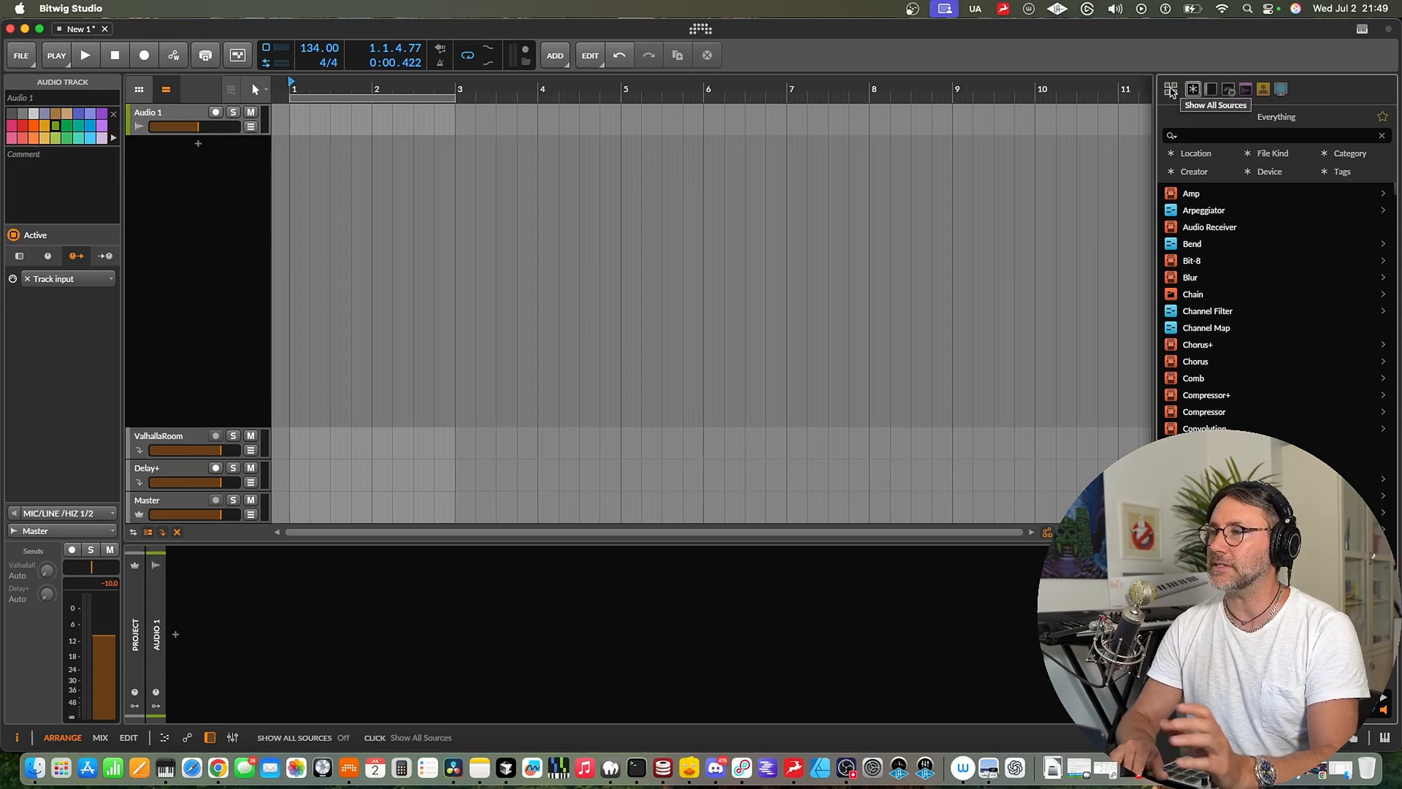
Step: Show all browser sources and open the Magnetic Drums package to browse its samples
{"action": "left_click", "coordinate": [1171, 89]}
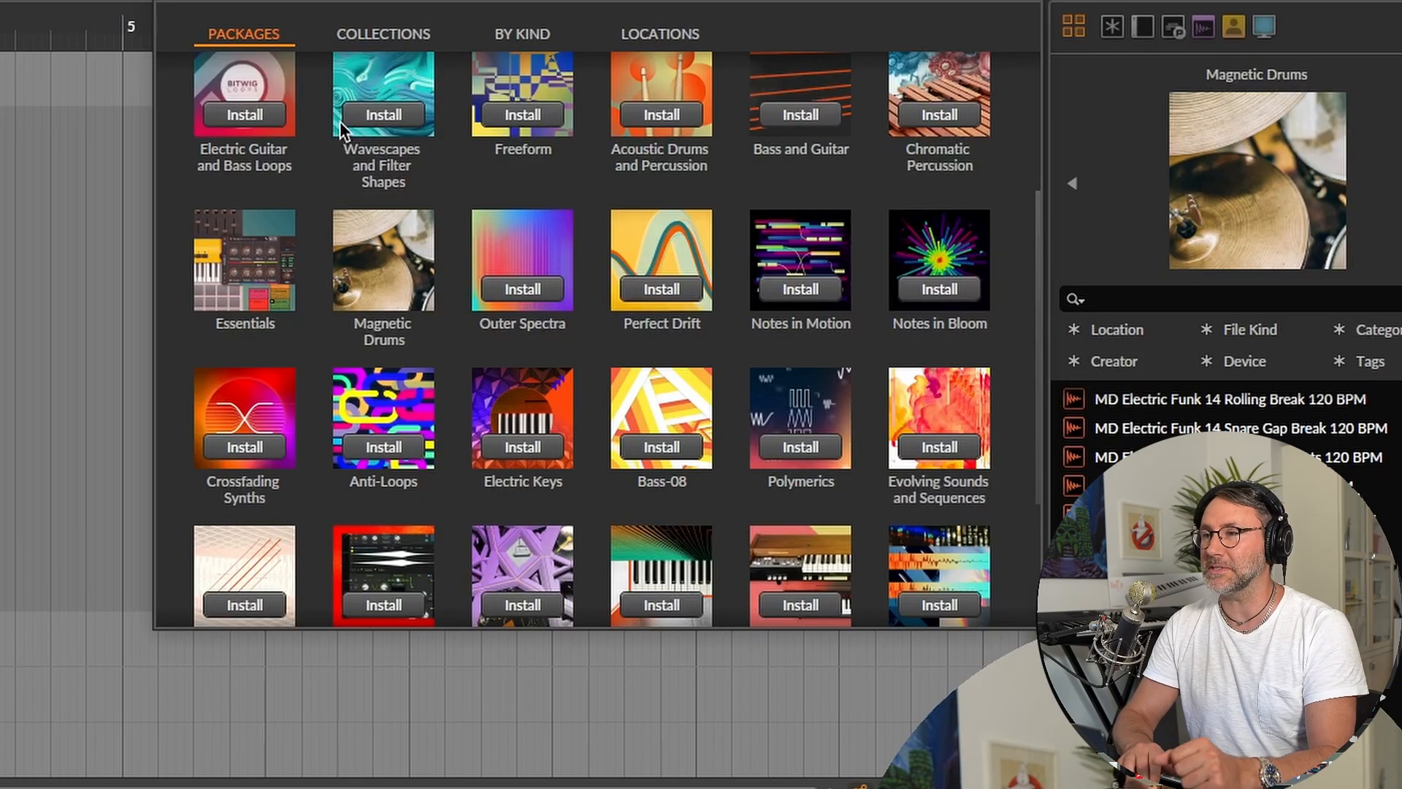
{"action": "double_click", "coordinate": [379, 259]}
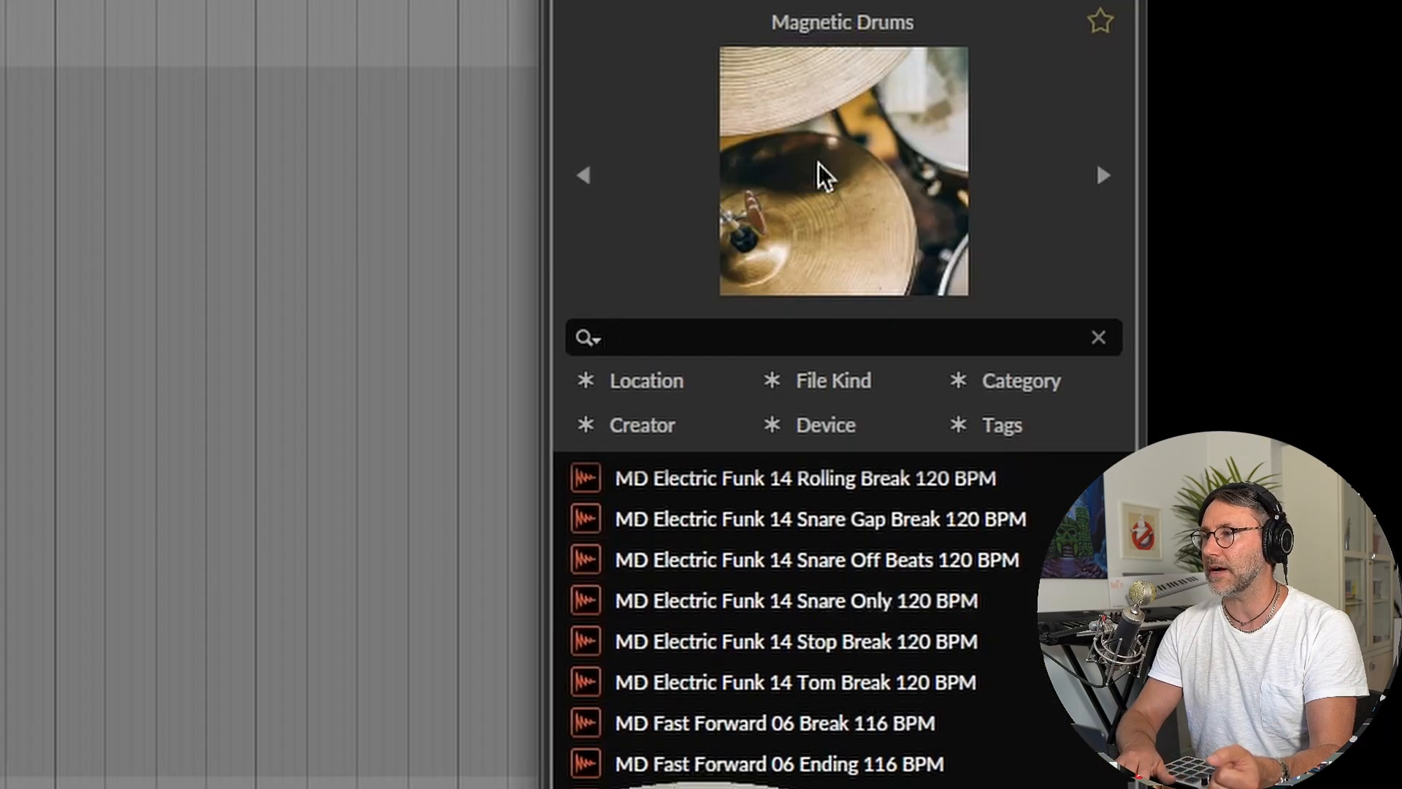
{"action": "scroll", "coordinate": [803, 620], "scroll_direction": "up", "scroll_amount": 5}
{"action": "scroll", "coordinate": [803, 620], "scroll_direction": "up", "scroll_amount": 10}
{"action": "scroll", "coordinate": [803, 621], "scroll_direction": "down", "scroll_amount": 15}
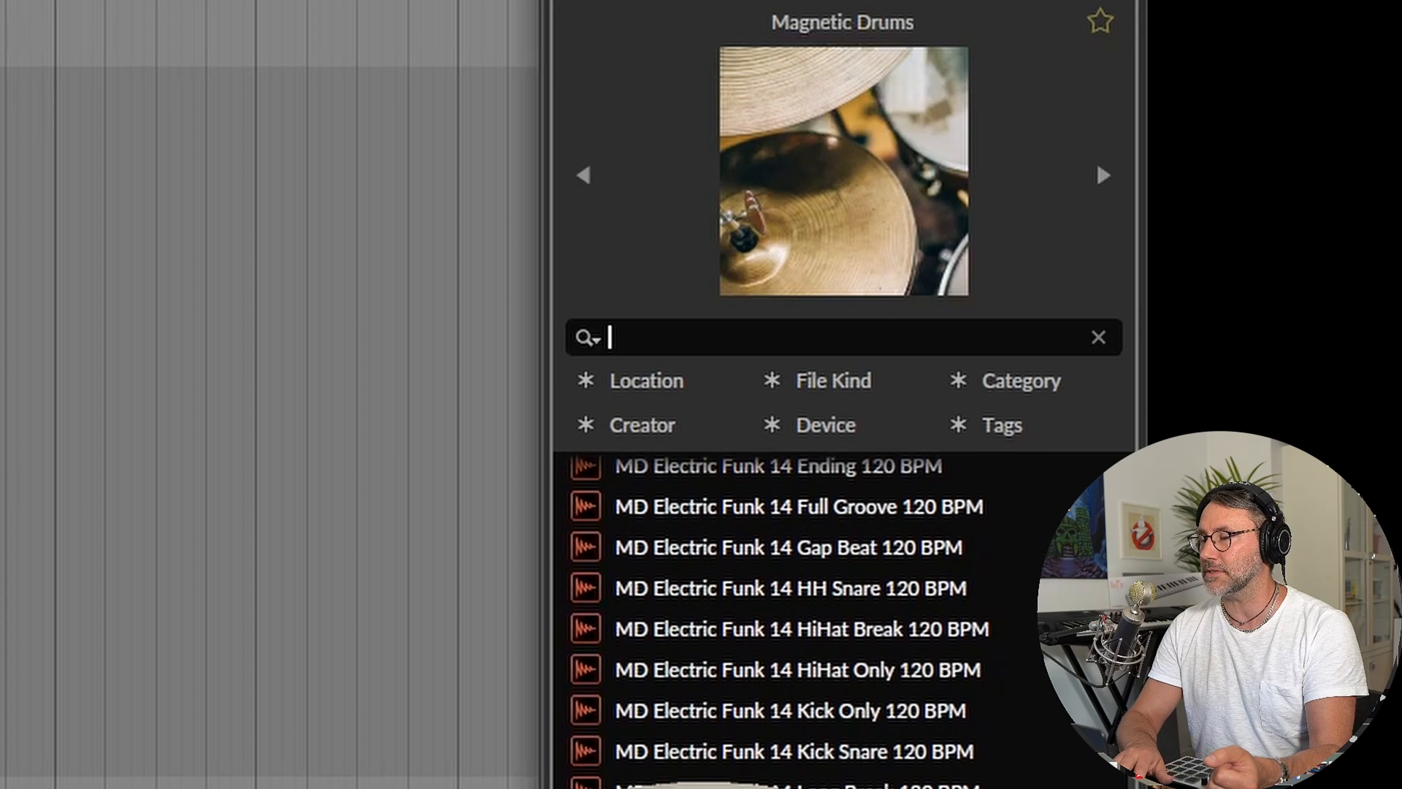
{"action": "scroll", "coordinate": [803, 621], "scroll_direction": "down", "scroll_amount": 3}
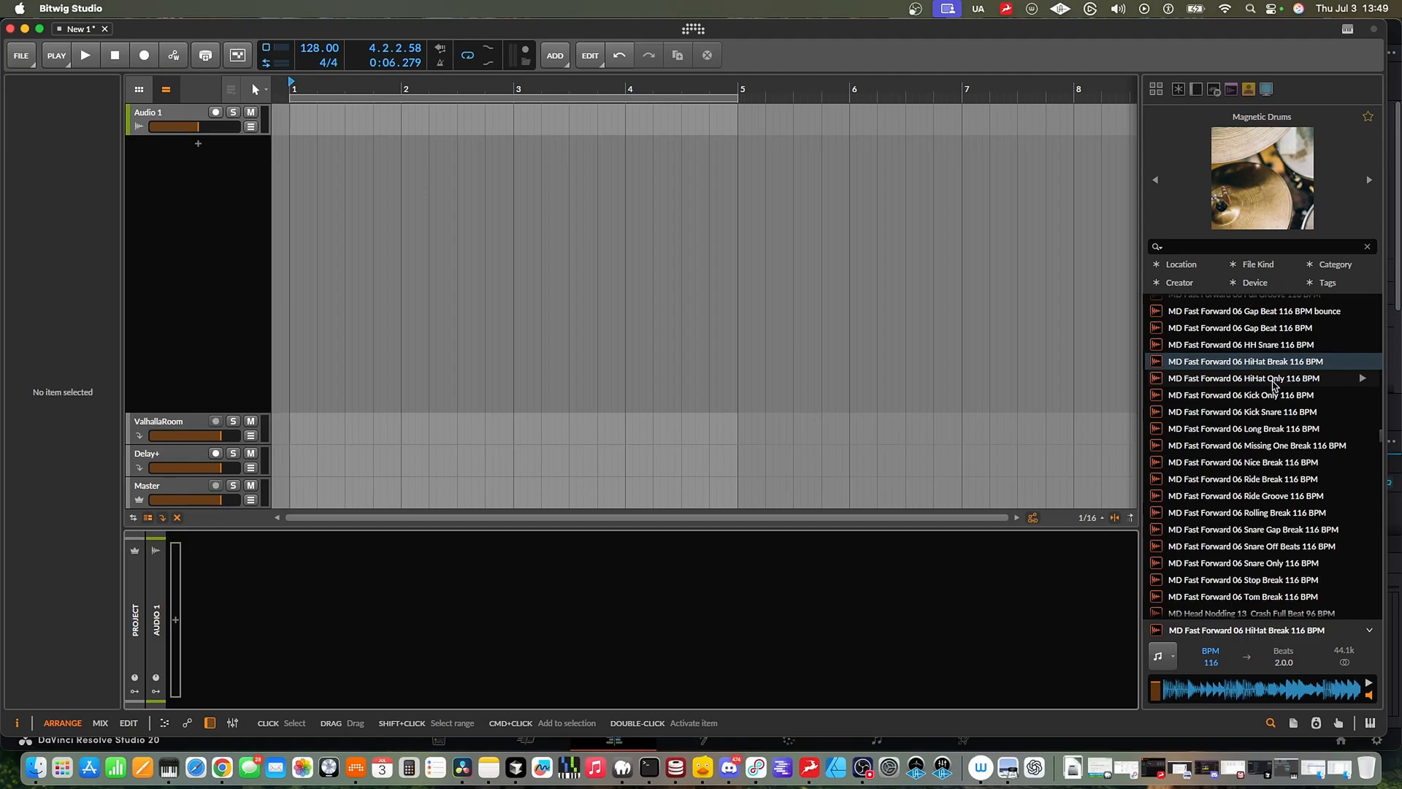
Step: Audition the MD Fast Forward 06 HiHat Only, HiHat Break and Stop Break loops at 116 BPM
{"action": "left_click", "coordinate": [1271, 380]}
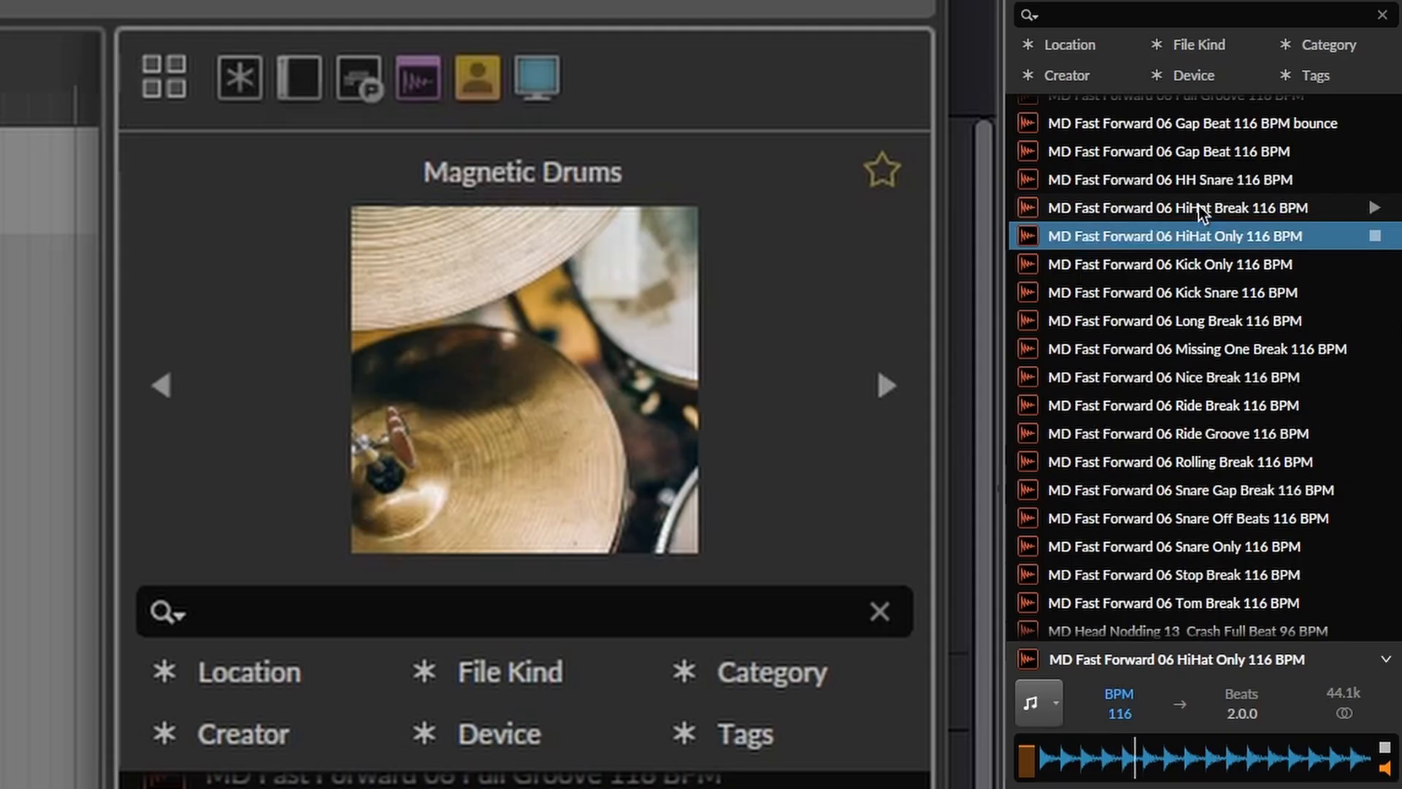
{"action": "left_click", "coordinate": [1199, 205]}
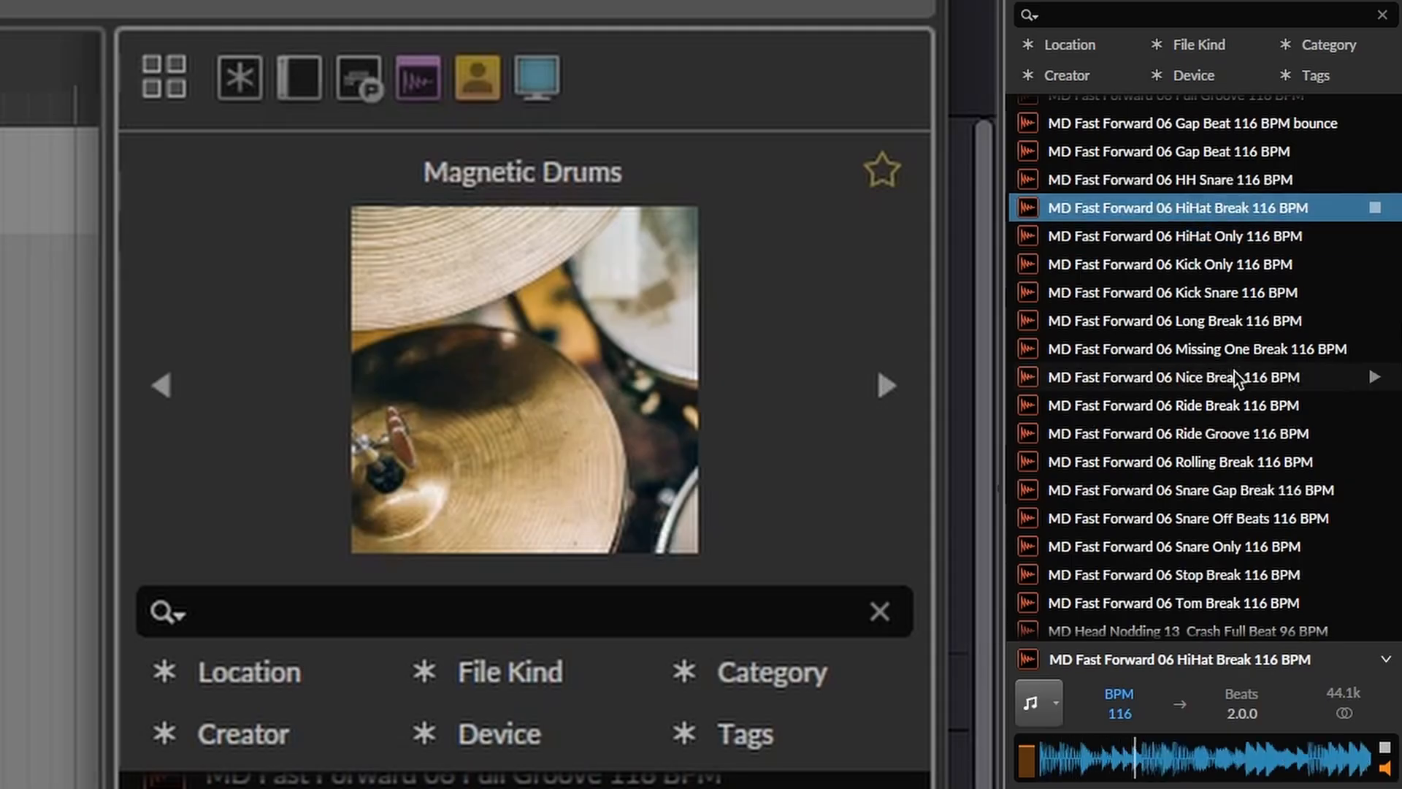
{"action": "scroll", "coordinate": [1218, 426], "scroll_direction": "down", "scroll_amount": 2}
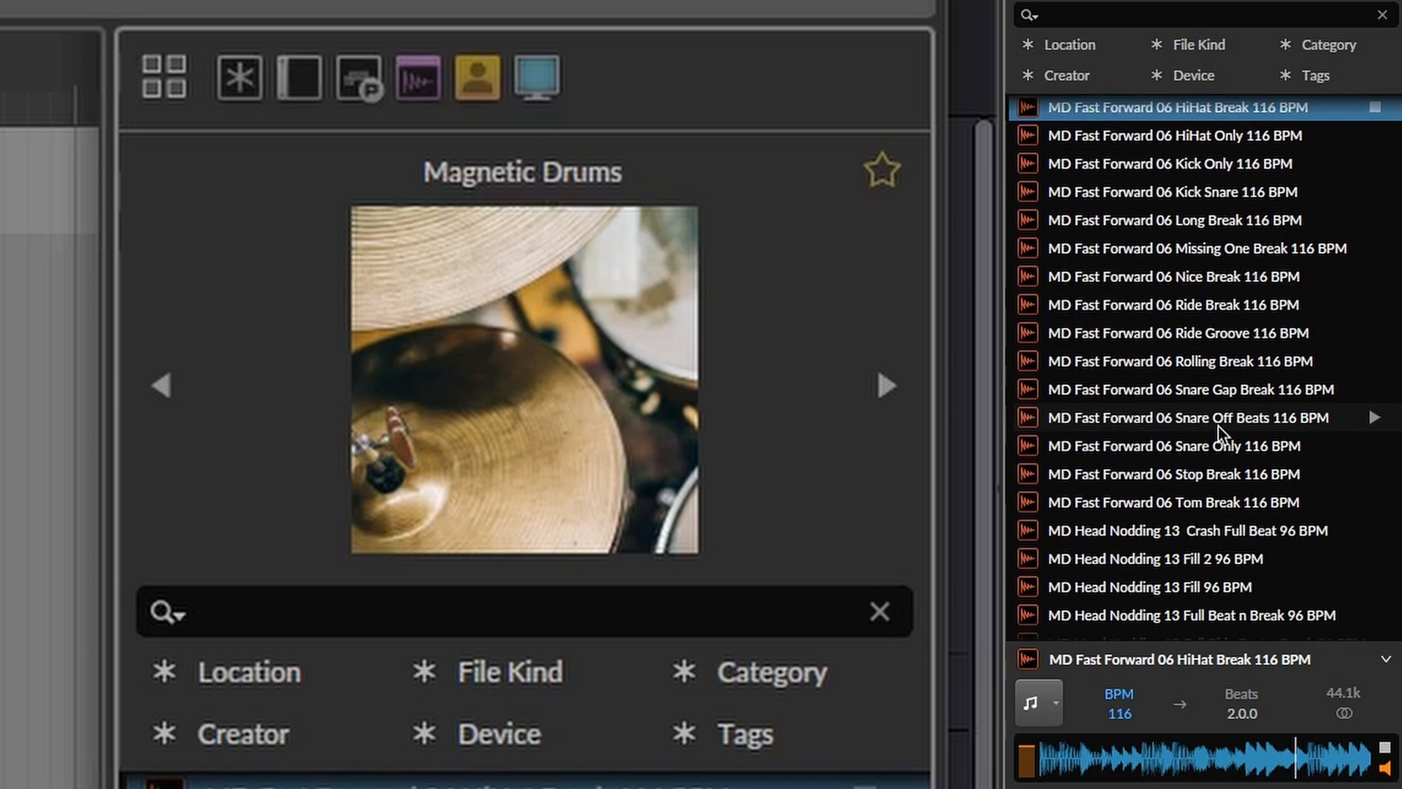
{"action": "left_click", "coordinate": [1195, 479]}
Step: Audition the MD Head Nodding 13 Full Beat n Break and Snappy Snare Beak Groove loops
{"action": "scroll", "coordinate": [1195, 479], "scroll_direction": "down", "scroll_amount": 4}
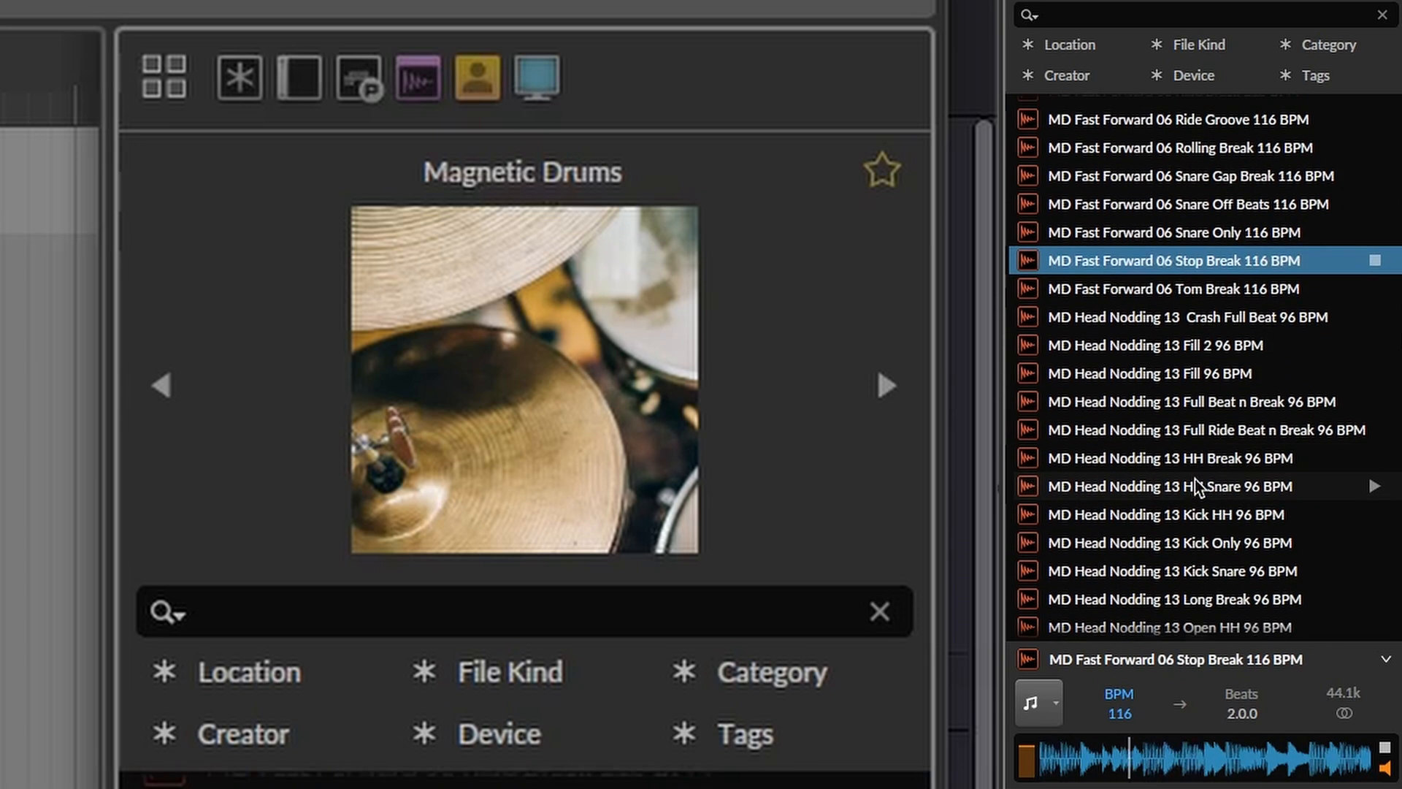
{"action": "left_click", "coordinate": [1177, 392]}
{"action": "scroll", "coordinate": [1176, 392], "scroll_direction": "down", "scroll_amount": 5}
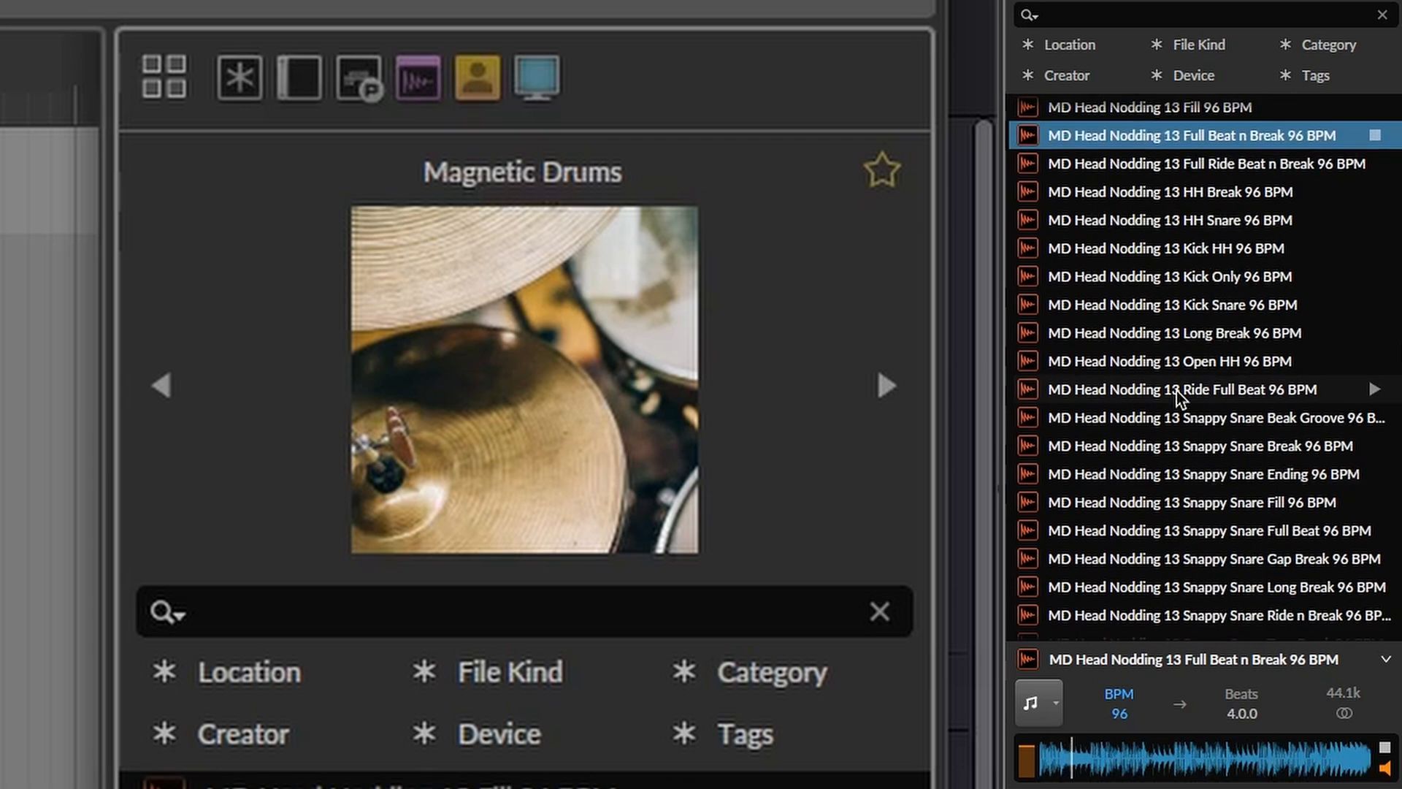
{"action": "left_click", "coordinate": [1174, 416]}
Step: Audition the MD Hit Me 05 Snappy Snare Long Break 100 BPM loop further down the package
{"action": "scroll", "coordinate": [1174, 419], "scroll_direction": "down", "scroll_amount": 4}
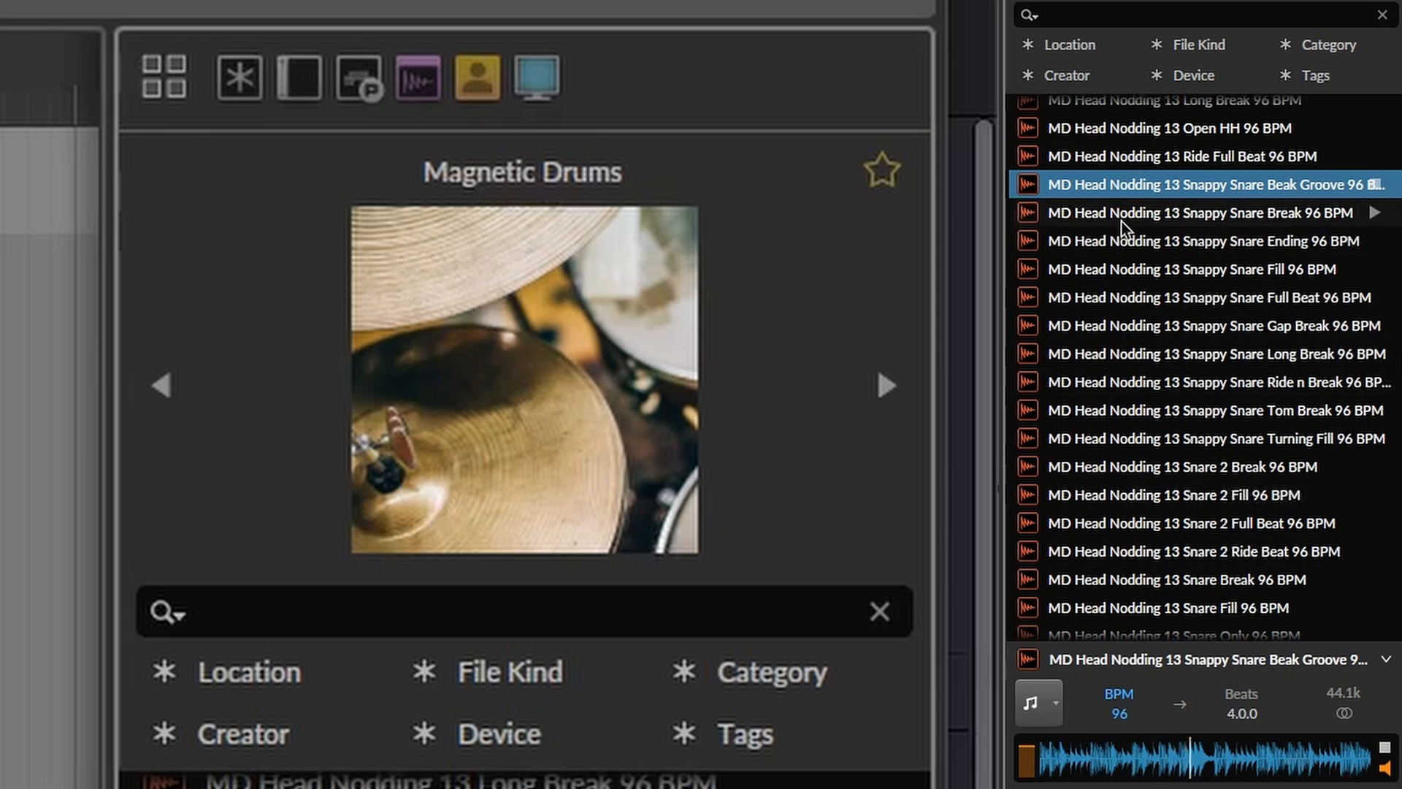
{"action": "scroll", "coordinate": [1151, 389], "scroll_direction": "down", "scroll_amount": 6}
{"action": "scroll", "coordinate": [1151, 388], "scroll_direction": "down", "scroll_amount": 10}
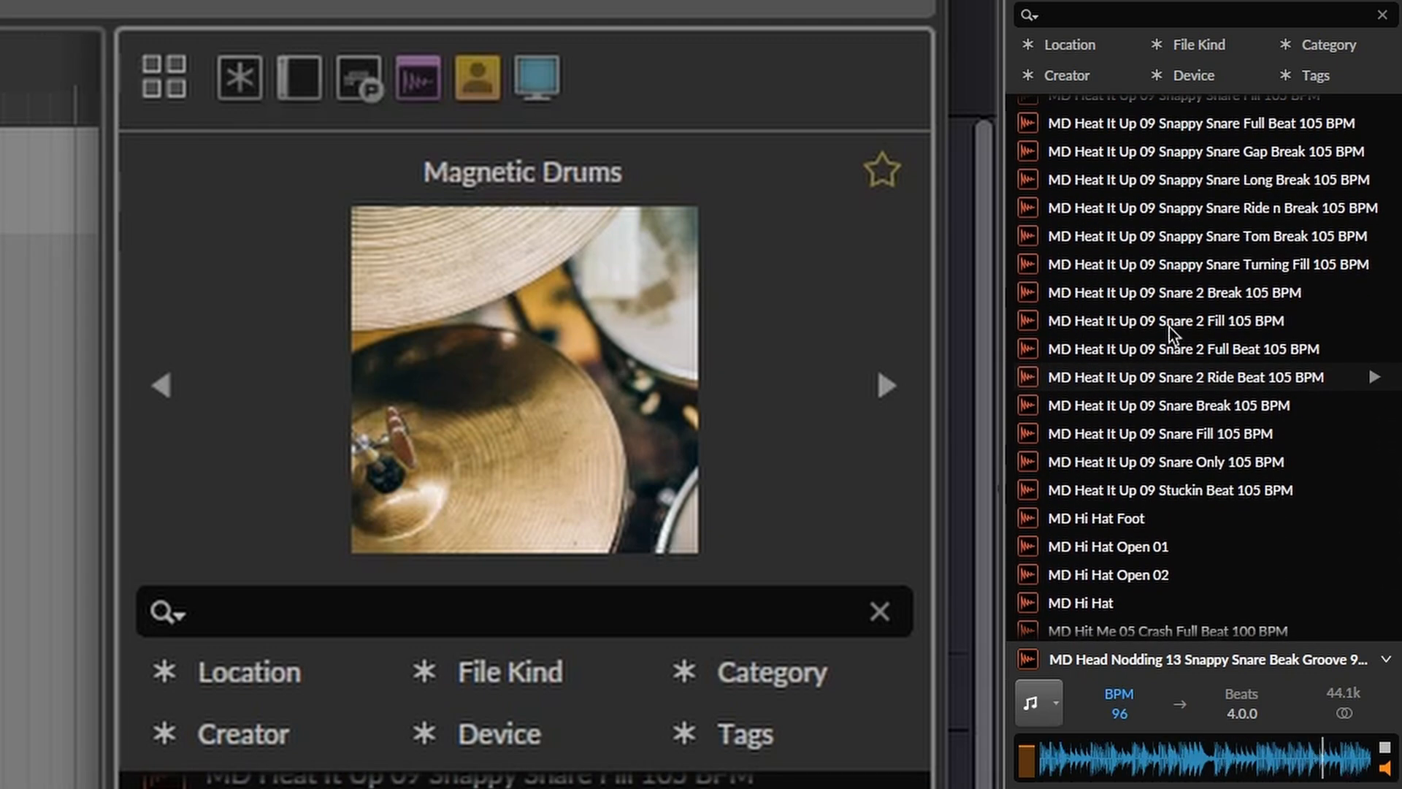
{"action": "scroll", "coordinate": [1182, 300], "scroll_direction": "down", "scroll_amount": 10}
{"action": "scroll", "coordinate": [1181, 300], "scroll_direction": "down", "scroll_amount": 3}
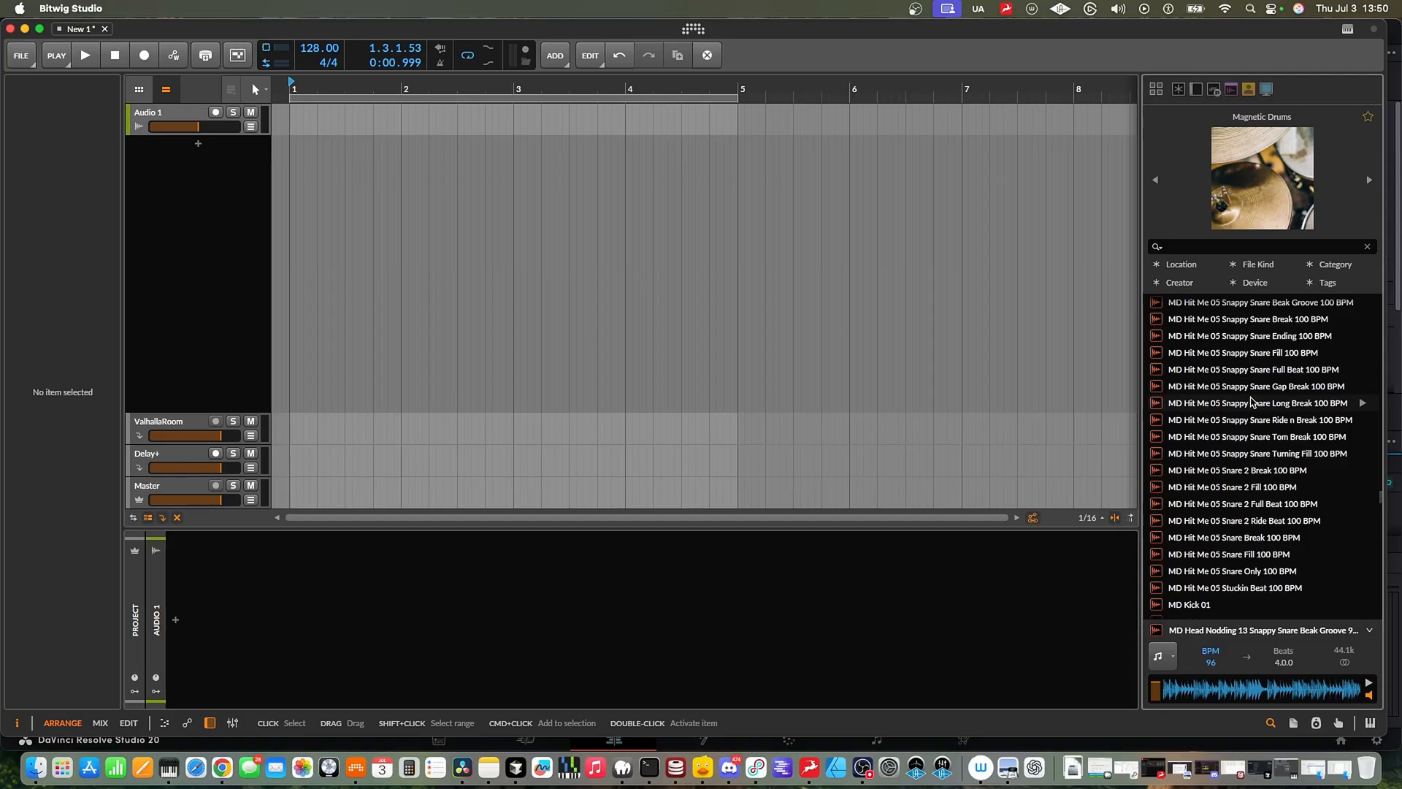
{"action": "scroll", "coordinate": [1251, 401], "scroll_direction": "down", "scroll_amount": 2}
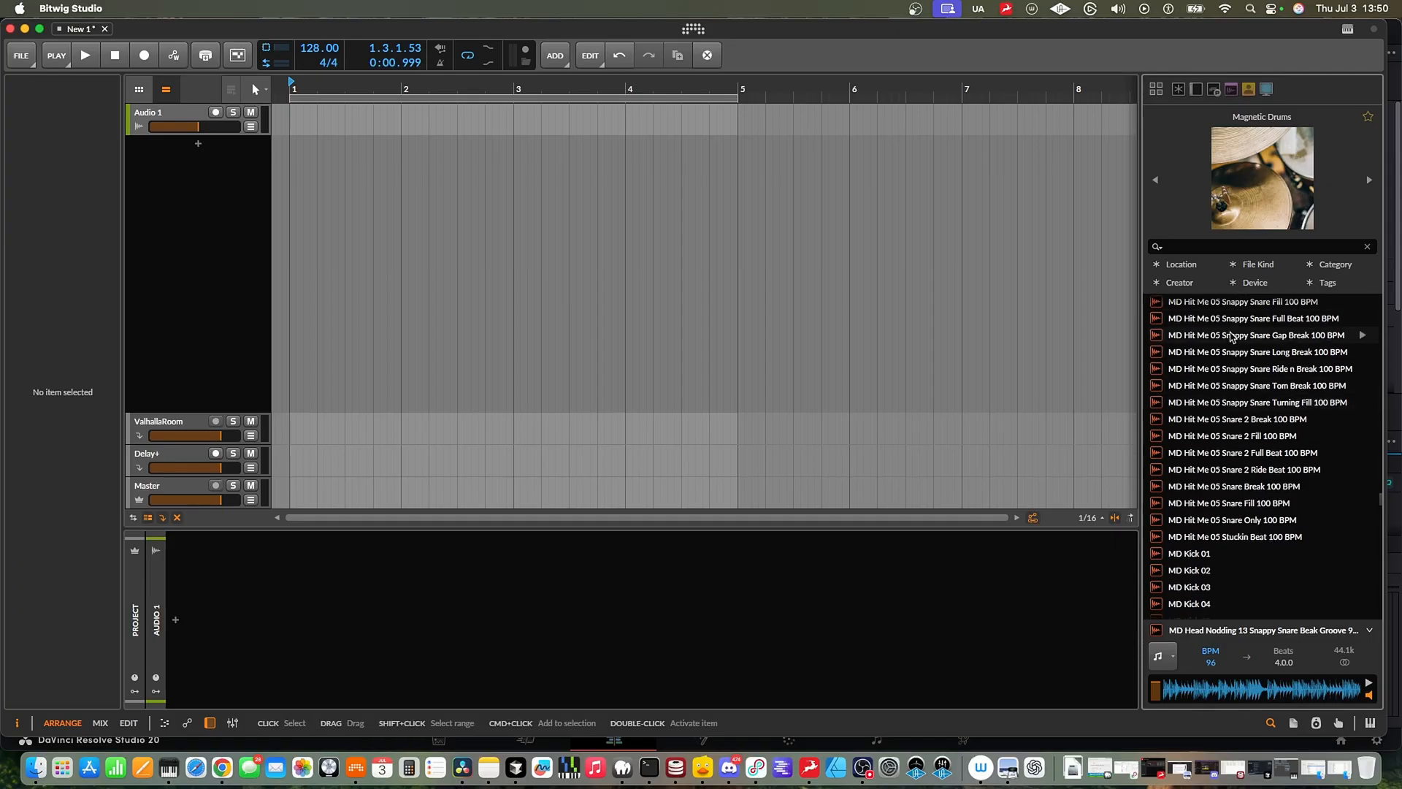
{"action": "left_click", "coordinate": [1235, 353]}
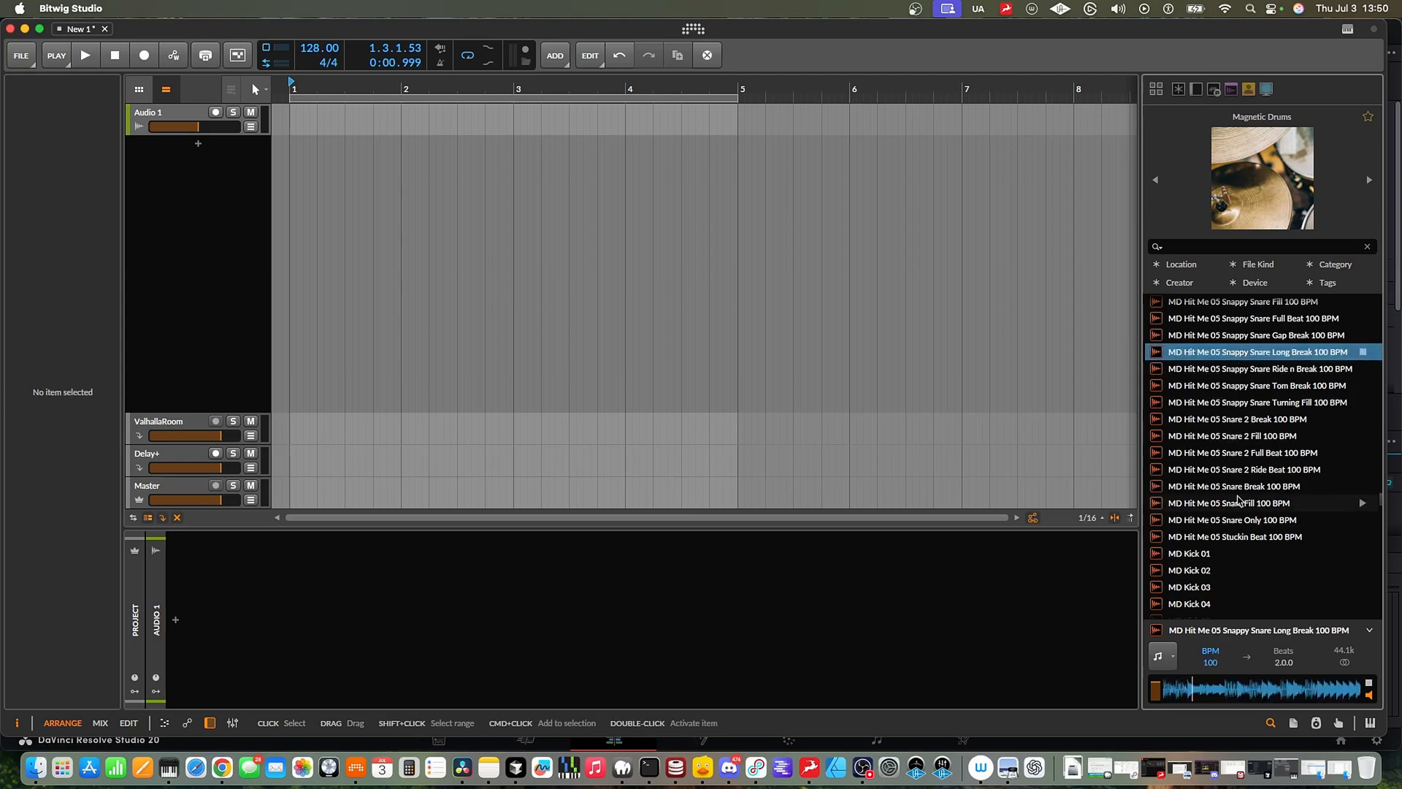
Step: Audition several kick one-shots from the package, including MD Kick 07, MD Kick 10 and MD Kick 11
{"action": "scroll", "coordinate": [1240, 501], "scroll_direction": "down", "scroll_amount": 4}
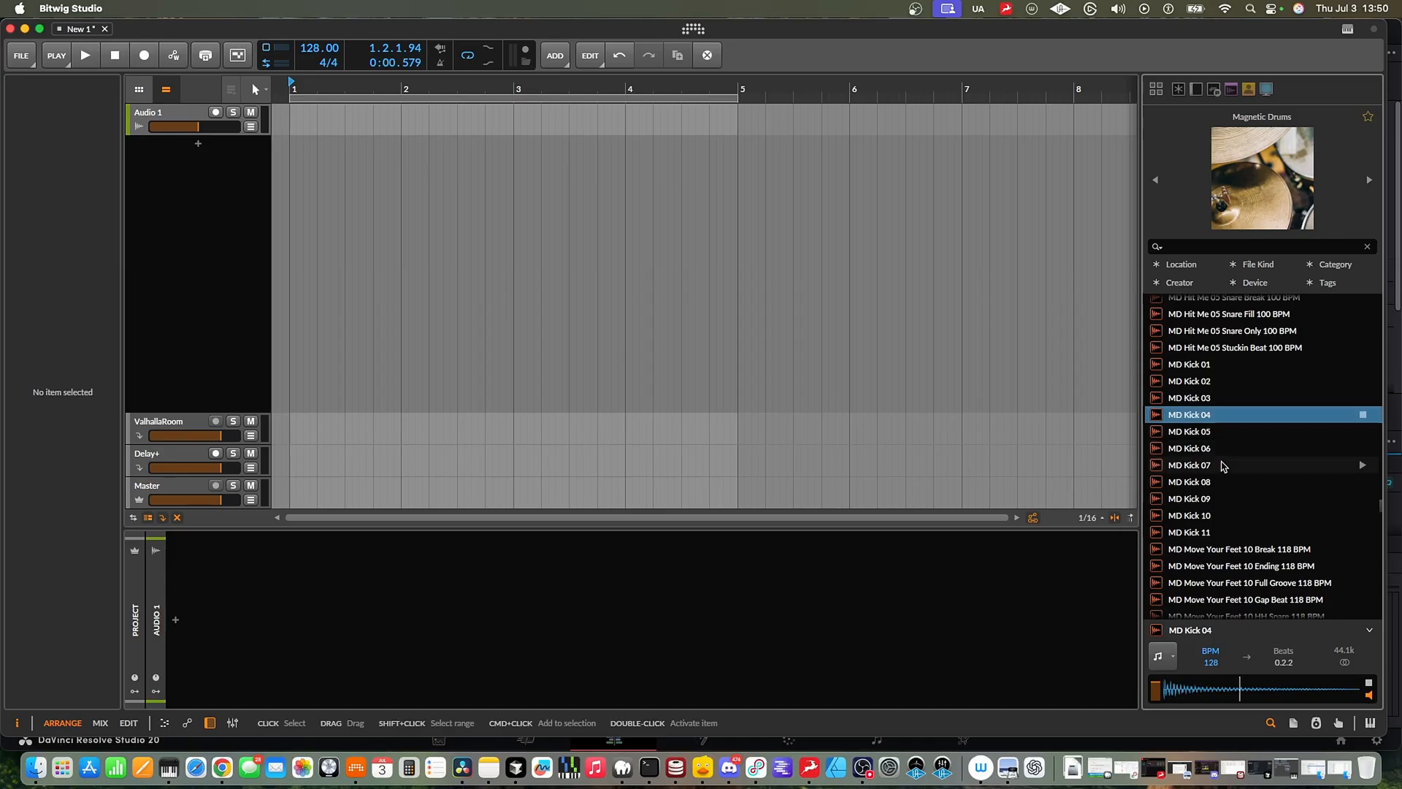
{"action": "left_click", "coordinate": [1223, 465]}
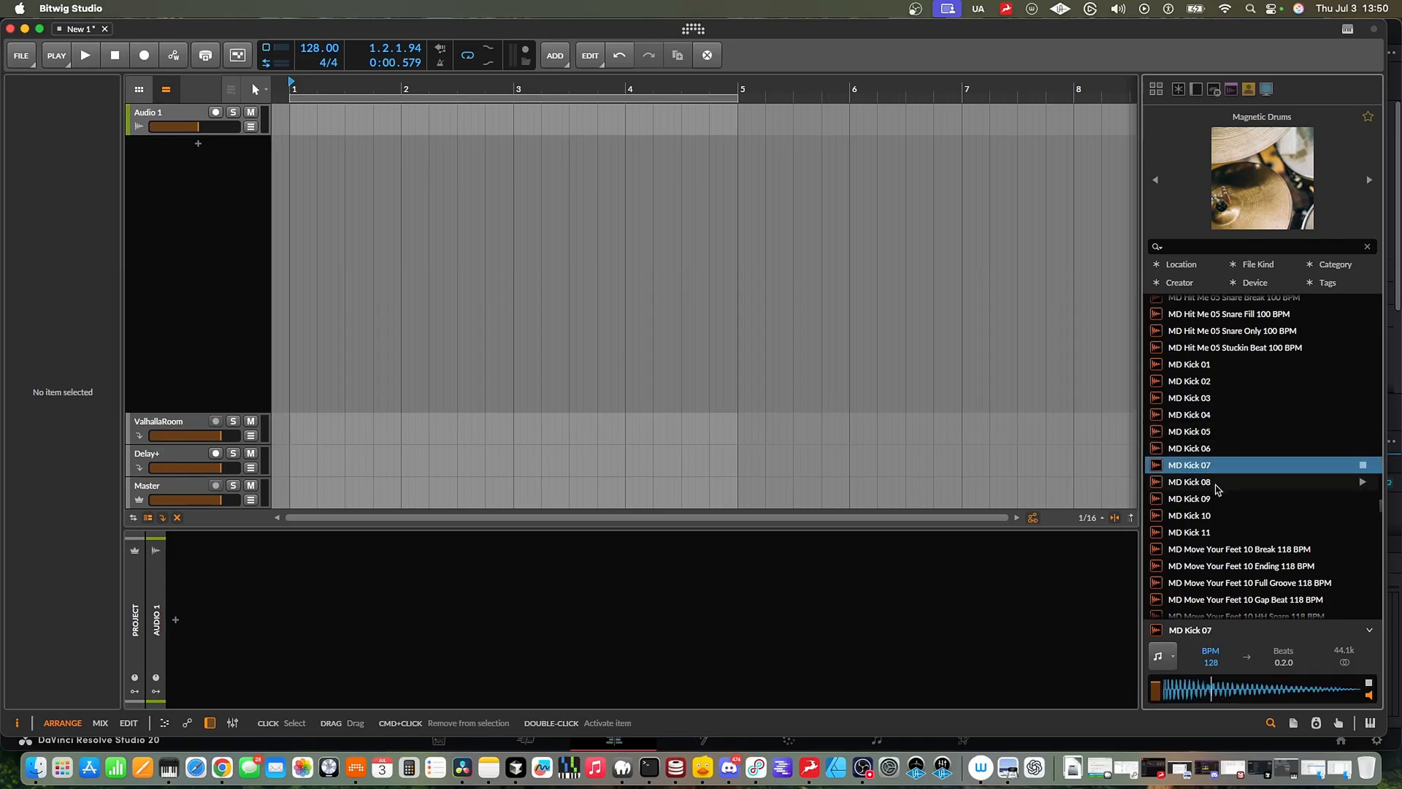
{"action": "left_click", "coordinate": [1215, 517]}
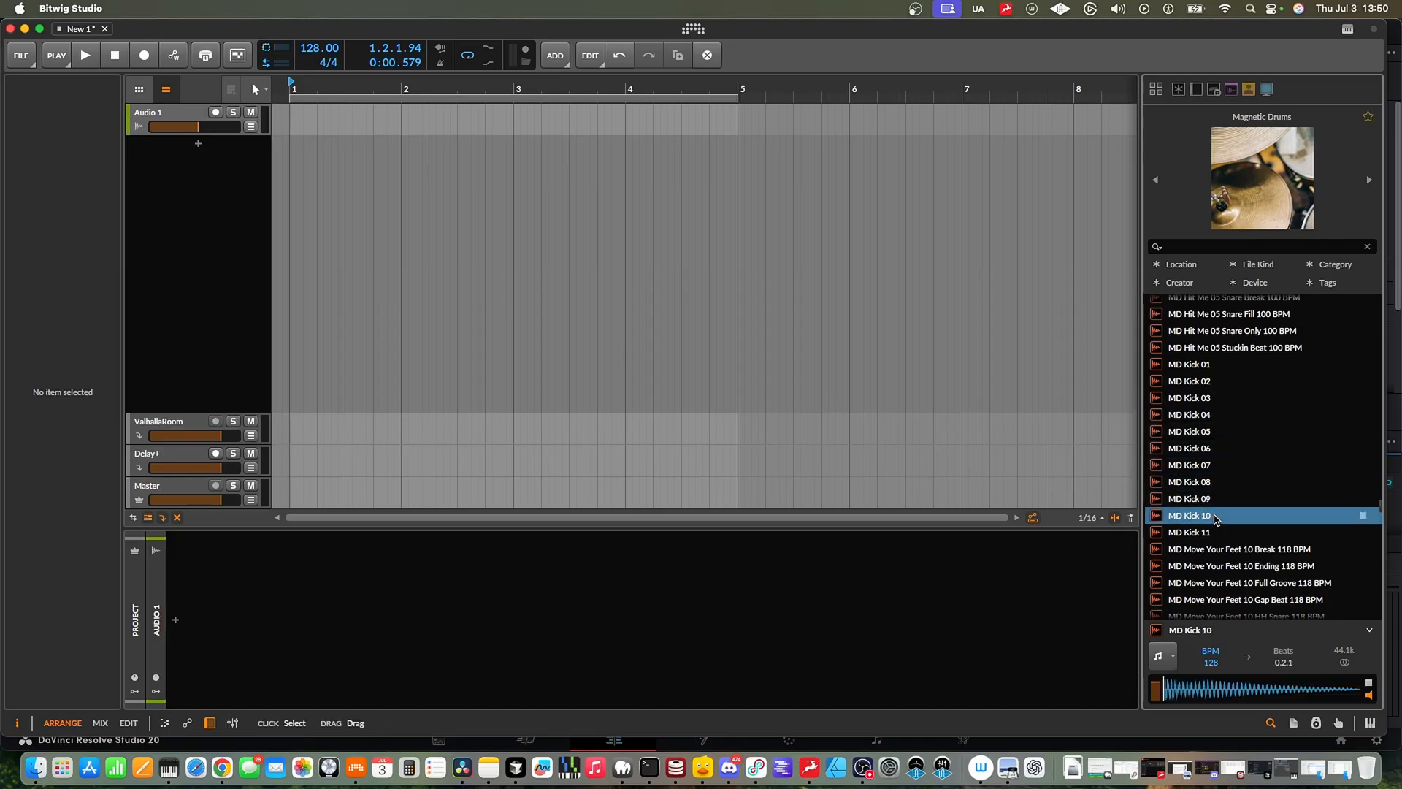
{"action": "left_click", "coordinate": [1218, 531]}
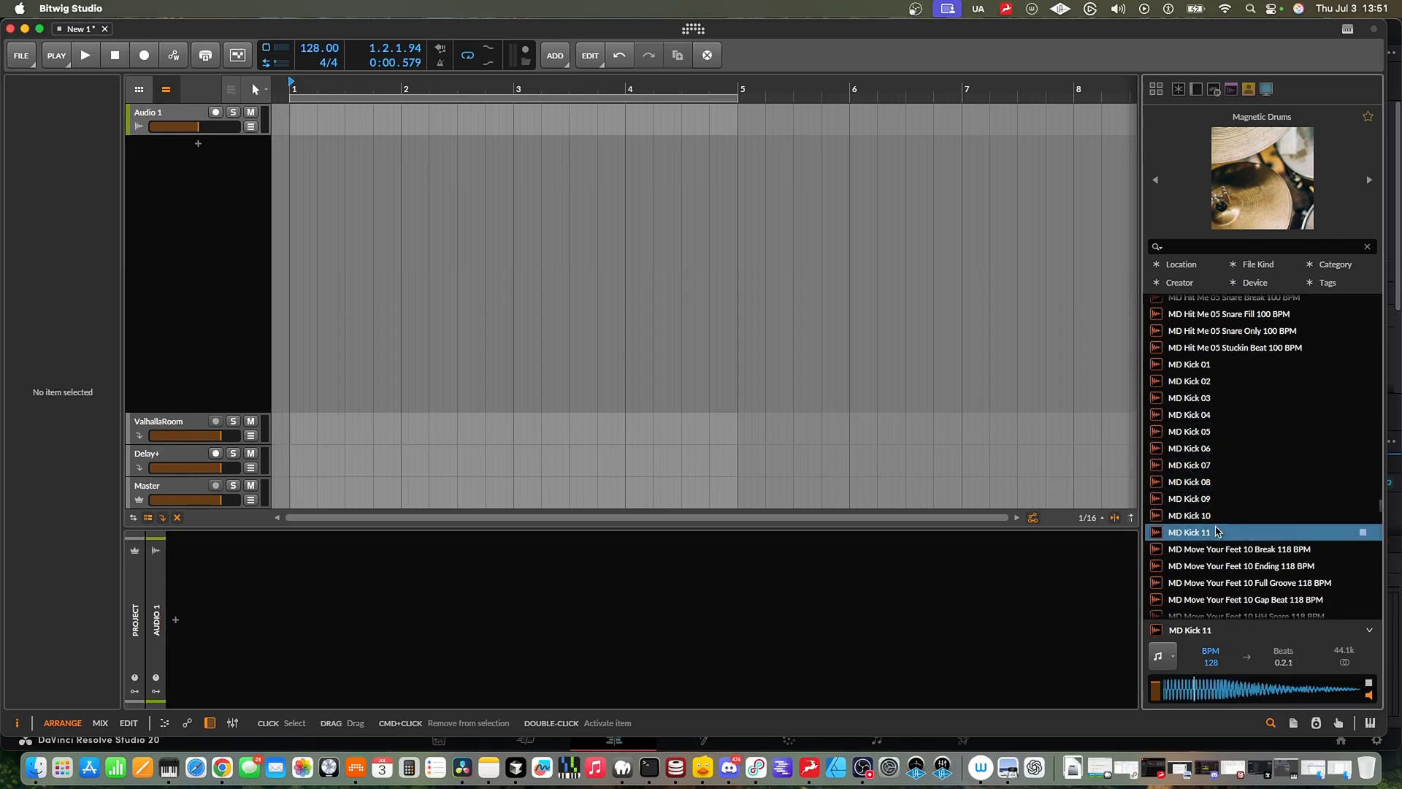
Step: Audition MD Rimshot 05, Rumblin 12 HiHat Only, Smashin 15 Buildup and Straight Groovin 01 Snappy Snare Beak Groove
{"action": "left_click", "coordinate": [1245, 334]}
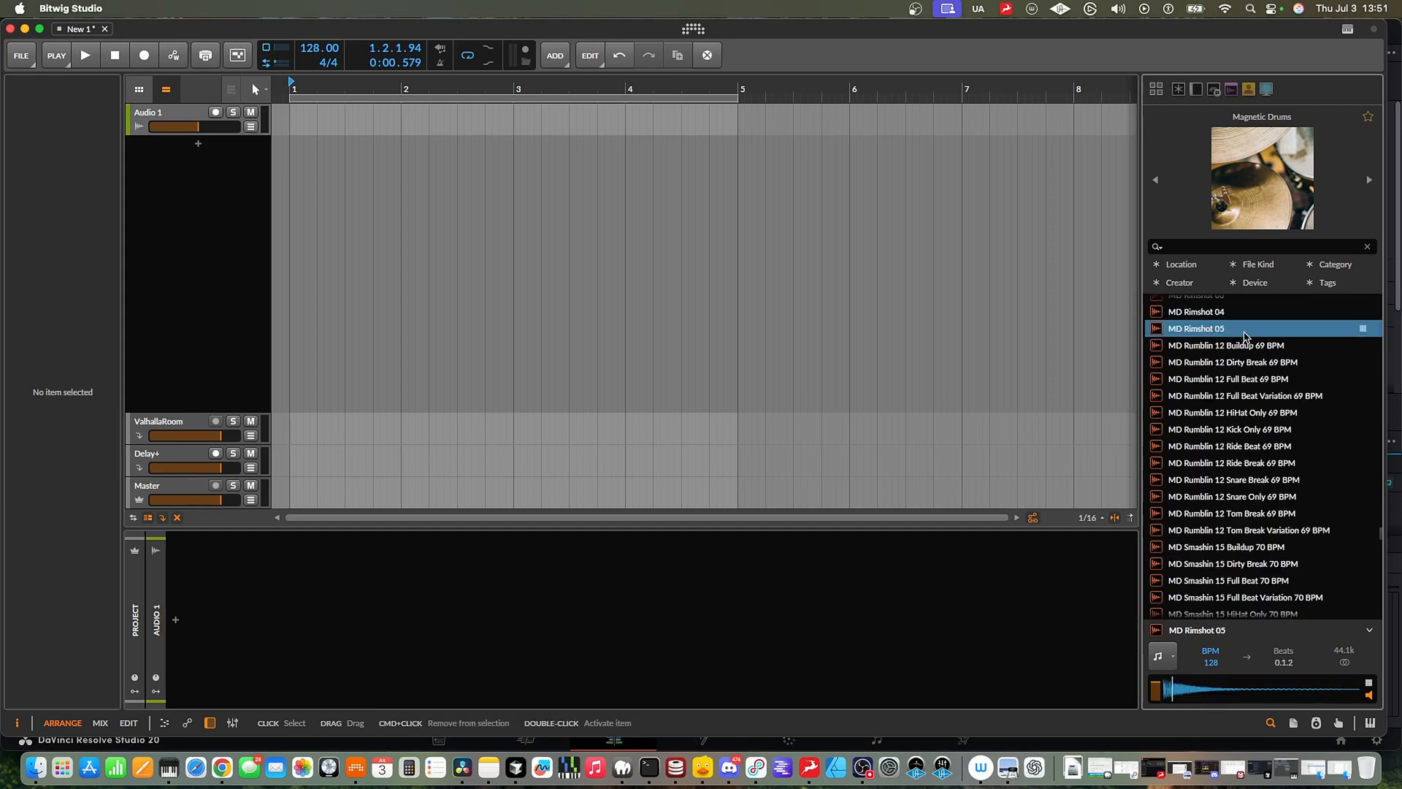
{"action": "scroll", "coordinate": [1246, 337], "scroll_direction": "down", "scroll_amount": 2}
{"action": "left_click", "coordinate": [1252, 345]}
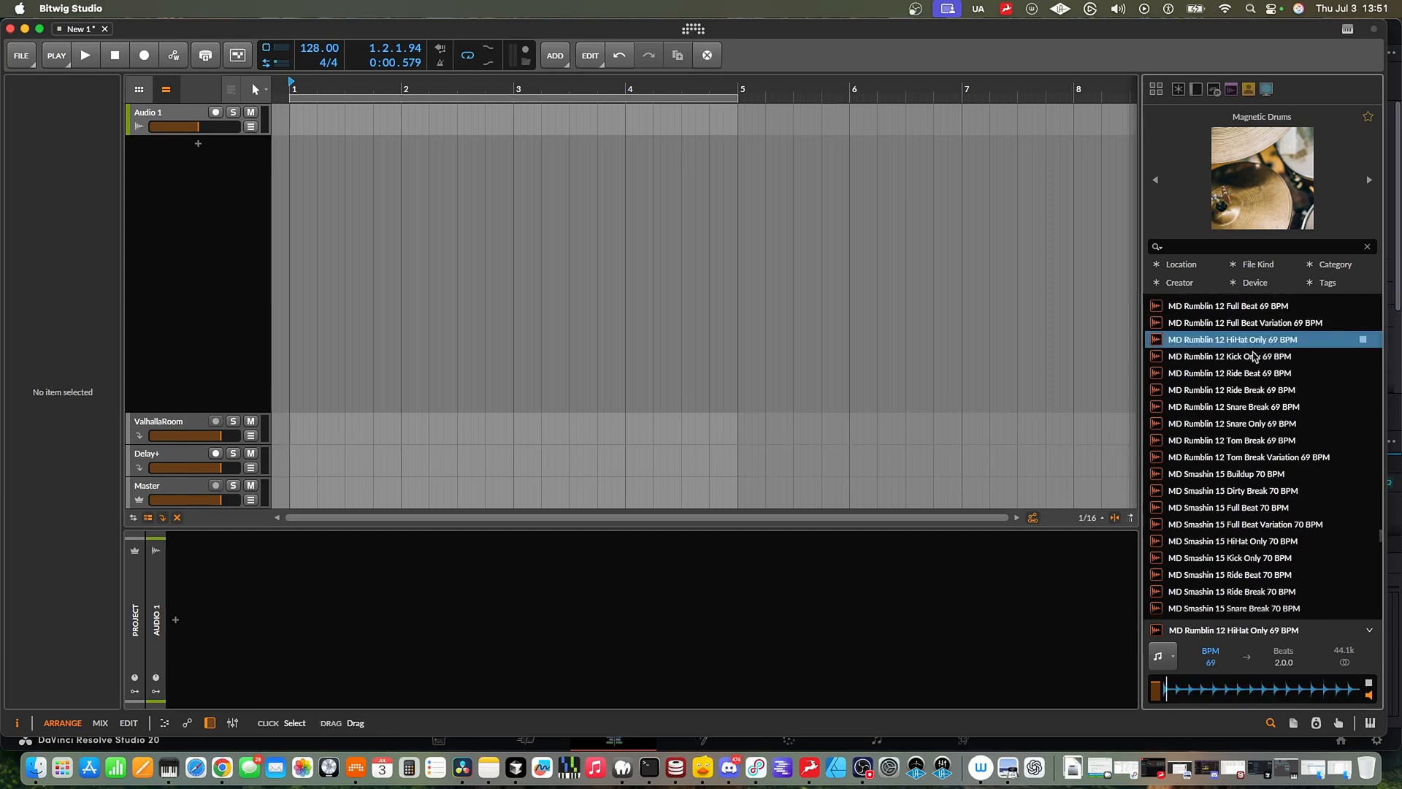
{"action": "left_click", "coordinate": [1253, 474]}
{"action": "scroll", "coordinate": [1253, 478], "scroll_direction": "down", "scroll_amount": 10}
{"action": "left_click", "coordinate": [1255, 480]}
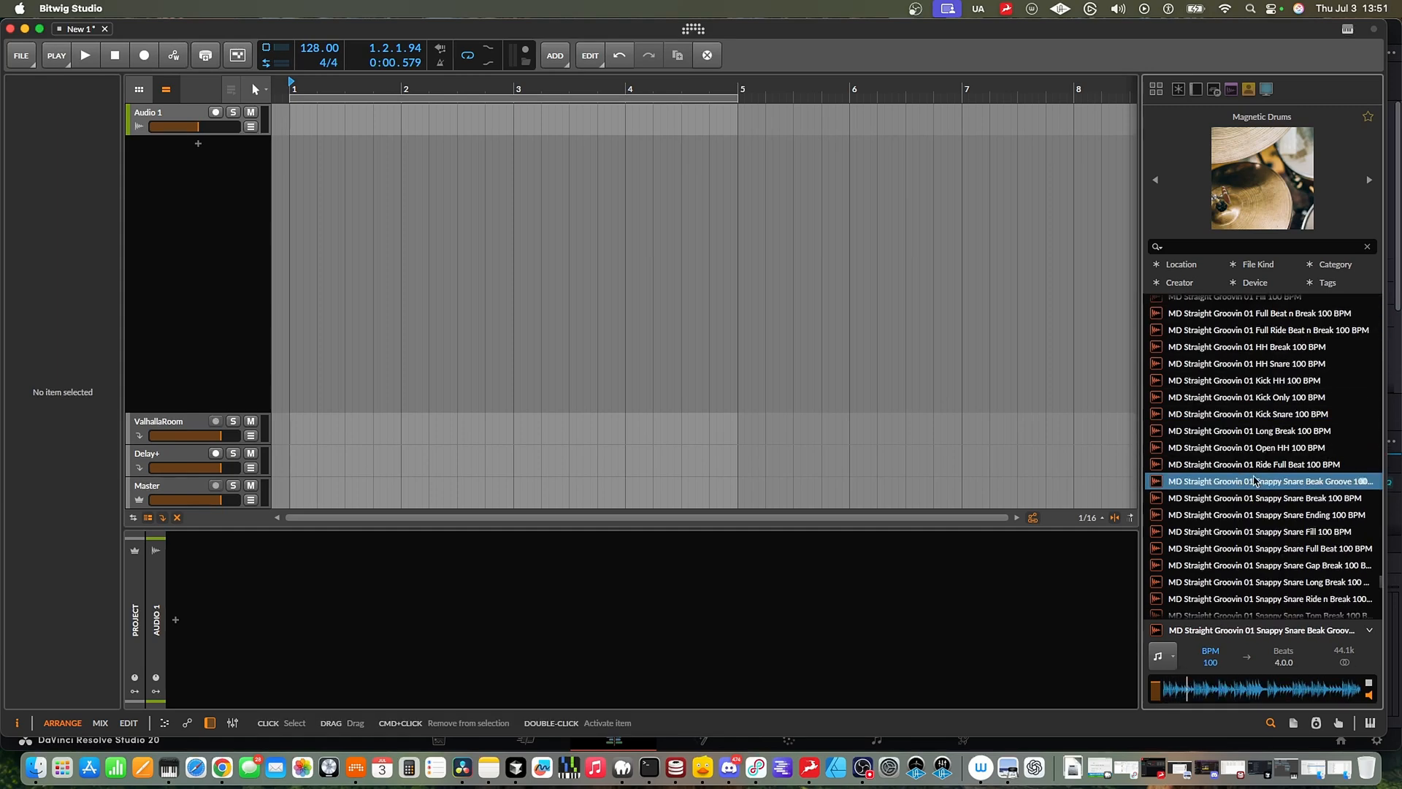
Step: Place the MD Move Your Feet 10 Full Groove 118 BPM loop at bar 1 on a new audio track
{"action": "scroll", "coordinate": [1242, 467], "scroll_direction": "up", "scroll_amount": 15}
{"action": "left_click", "coordinate": [1219, 449]}
{"action": "left_click_drag", "start_coordinate": [1229, 448], "coordinate": [283, 258]}
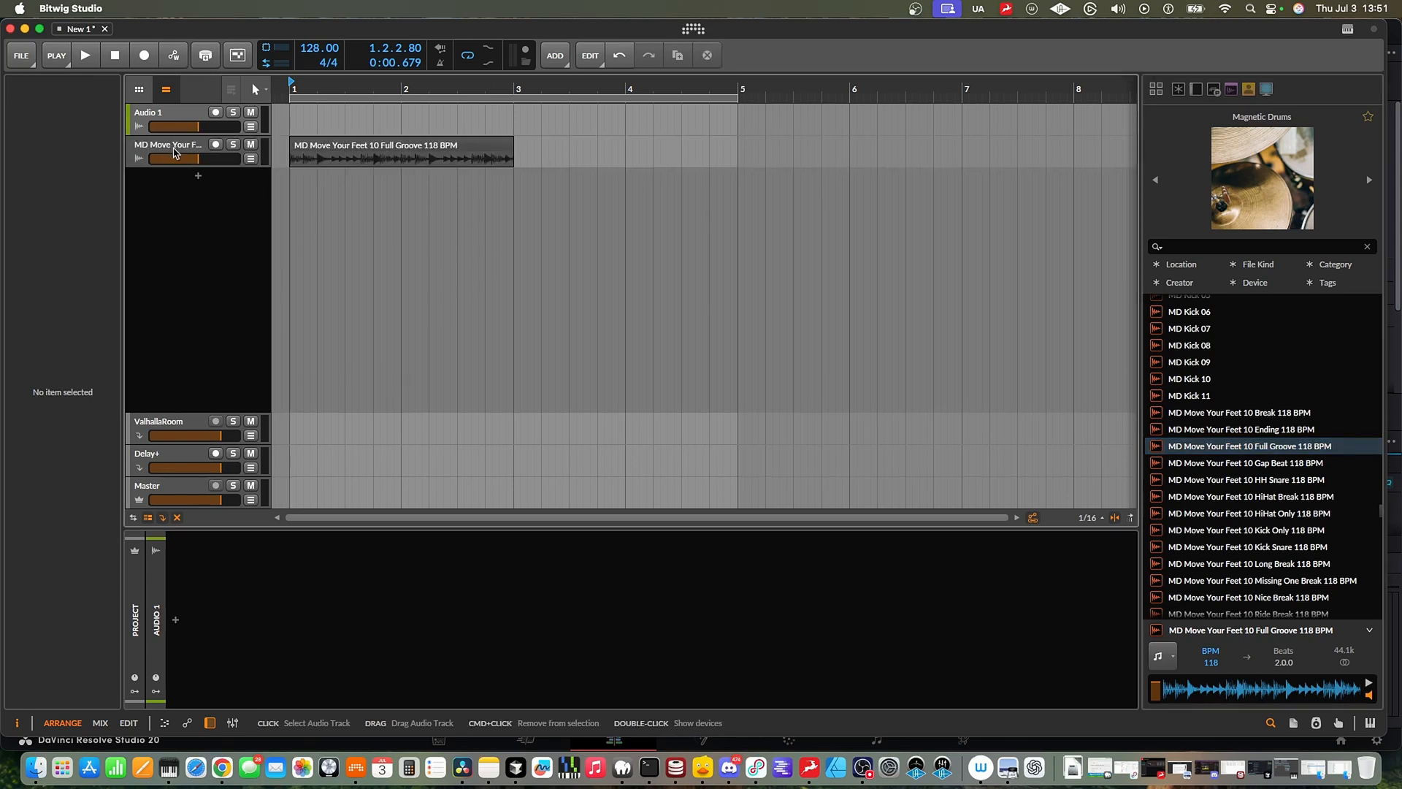
Step: Select the Full Groove clip and shorten the arranger loop region to two bars, matching the clip
{"action": "left_click", "coordinate": [169, 148]}
{"action": "left_click", "coordinate": [327, 145]}
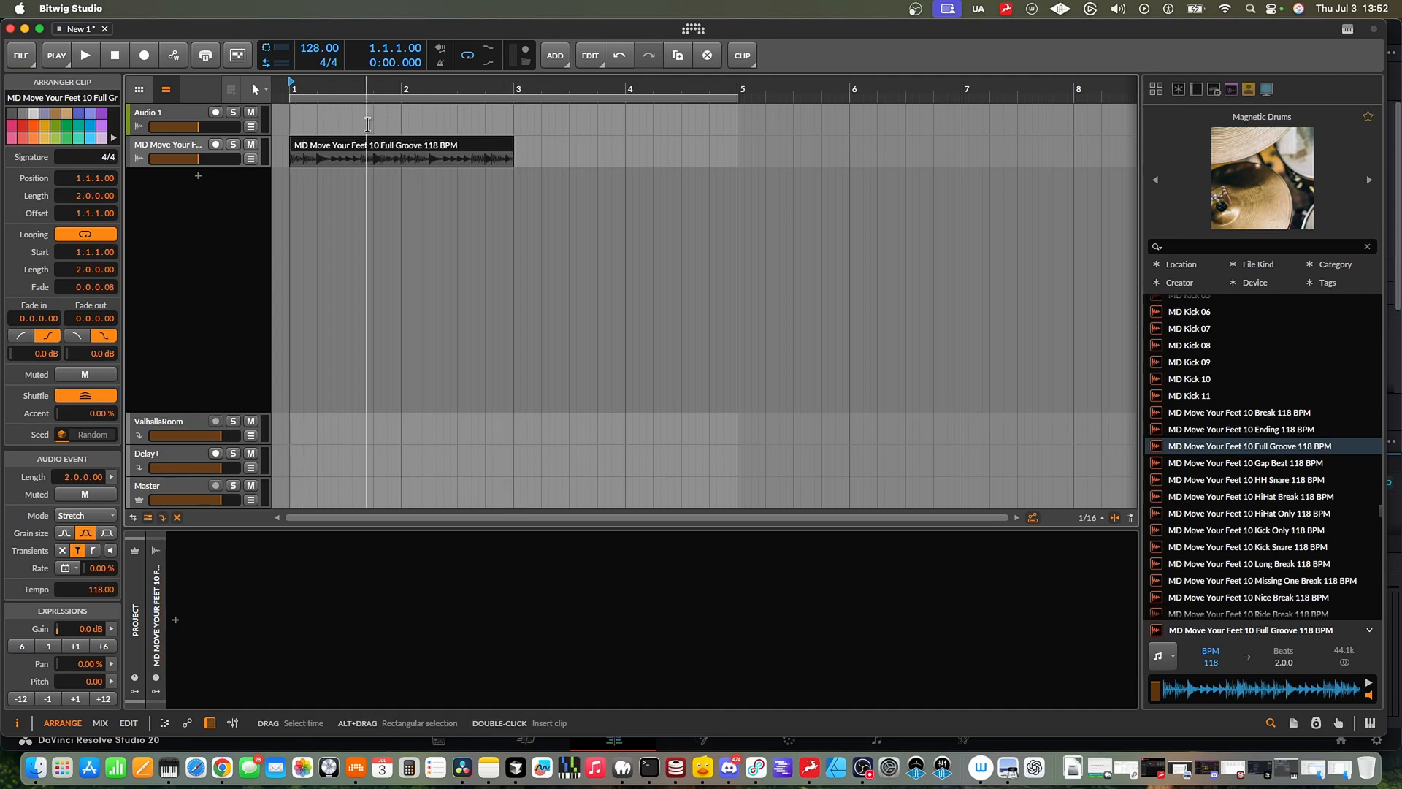
{"action": "left_click_drag", "start_coordinate": [735, 96], "coordinate": [514, 95]}
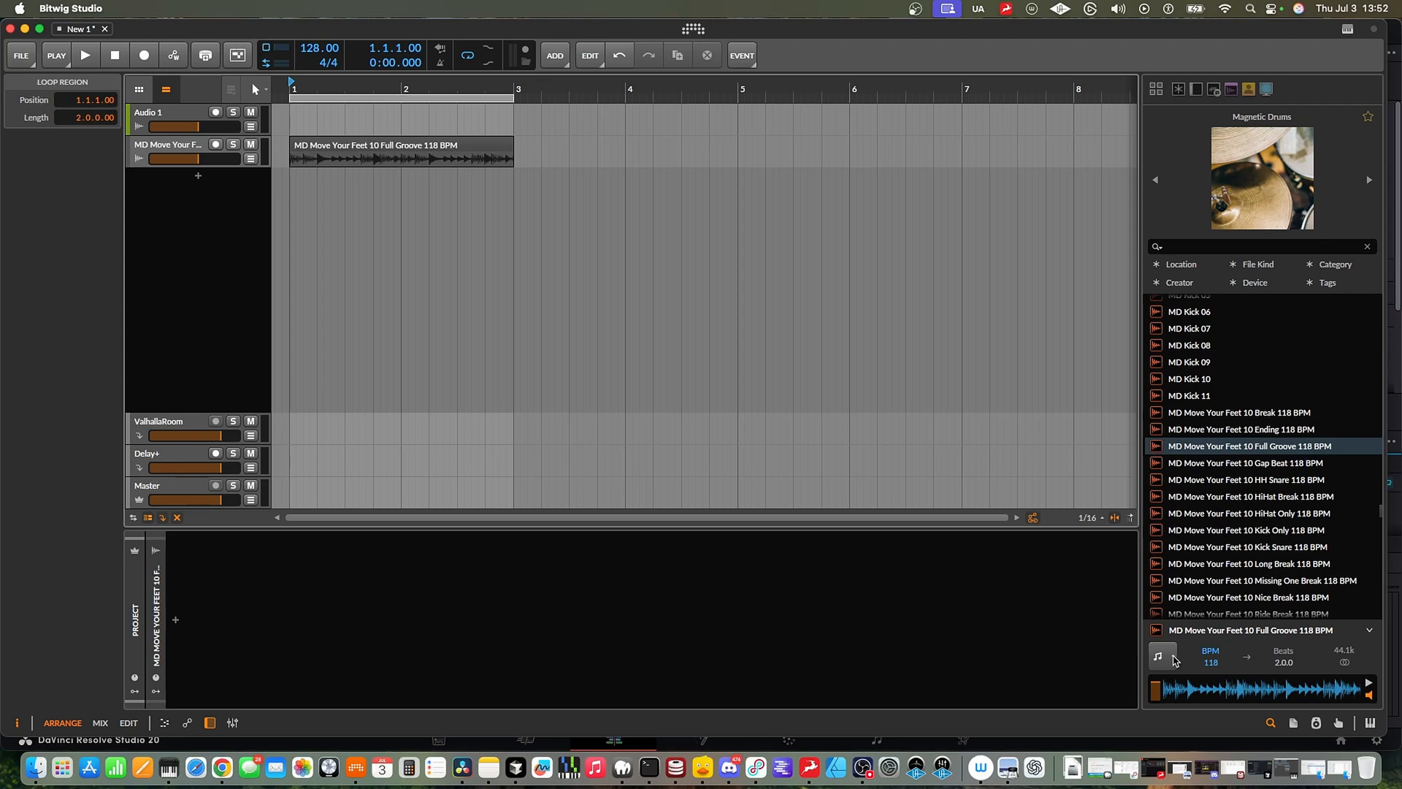
Step: Examine the playback speed options for the browser sample and play the Full Groove clip in the arranger
{"action": "left_click", "coordinate": [1167, 656]}
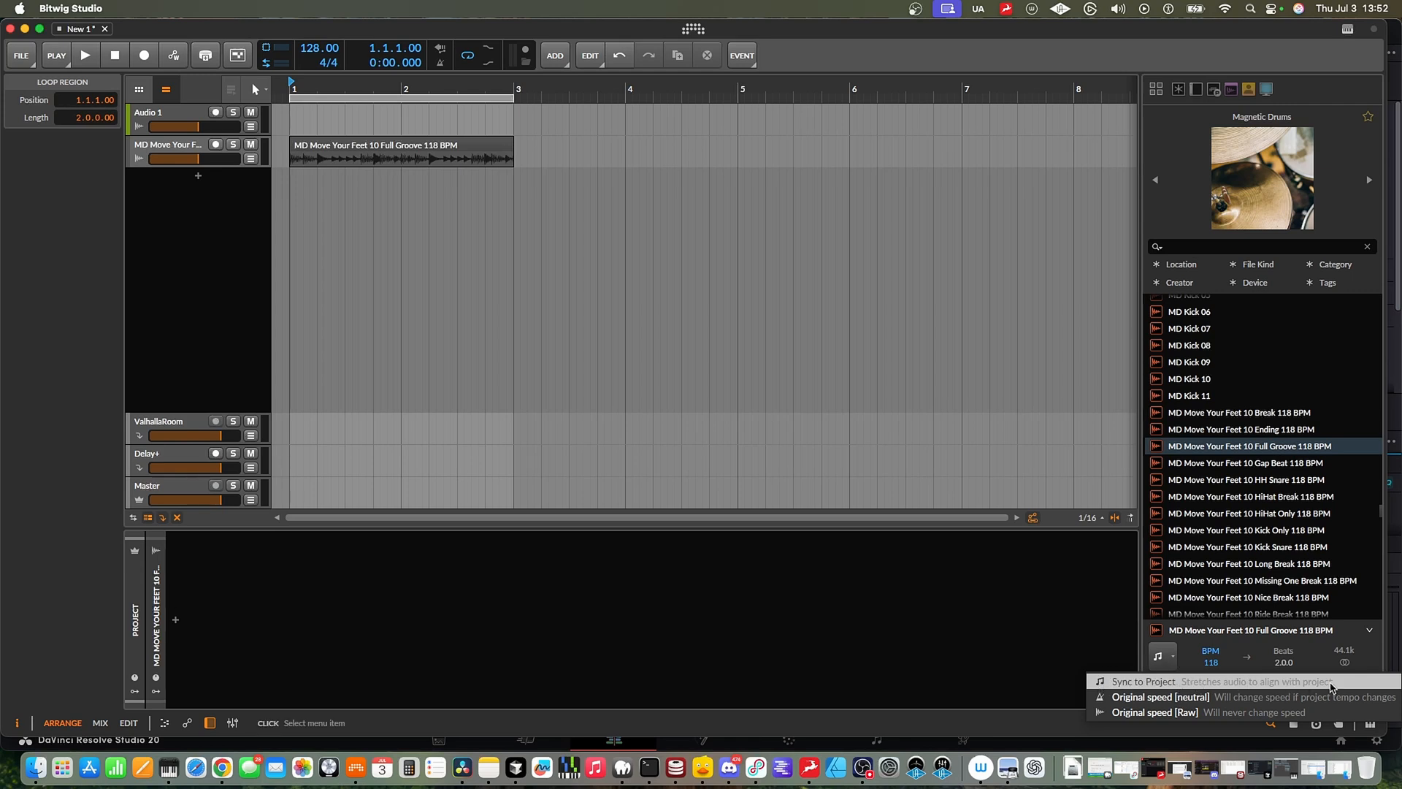
{"action": "left_click", "coordinate": [472, 150]}
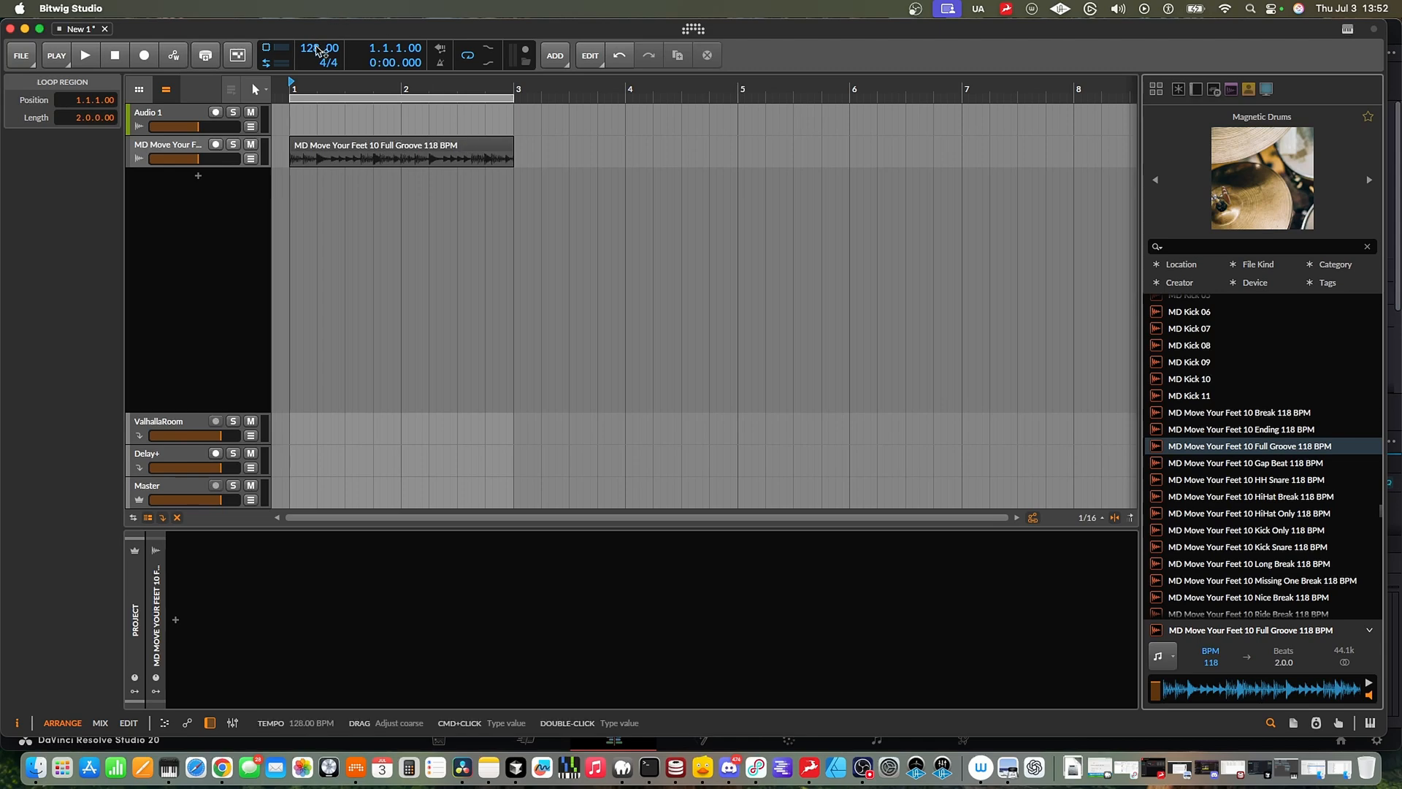
{"action": "key", "text": "space"}
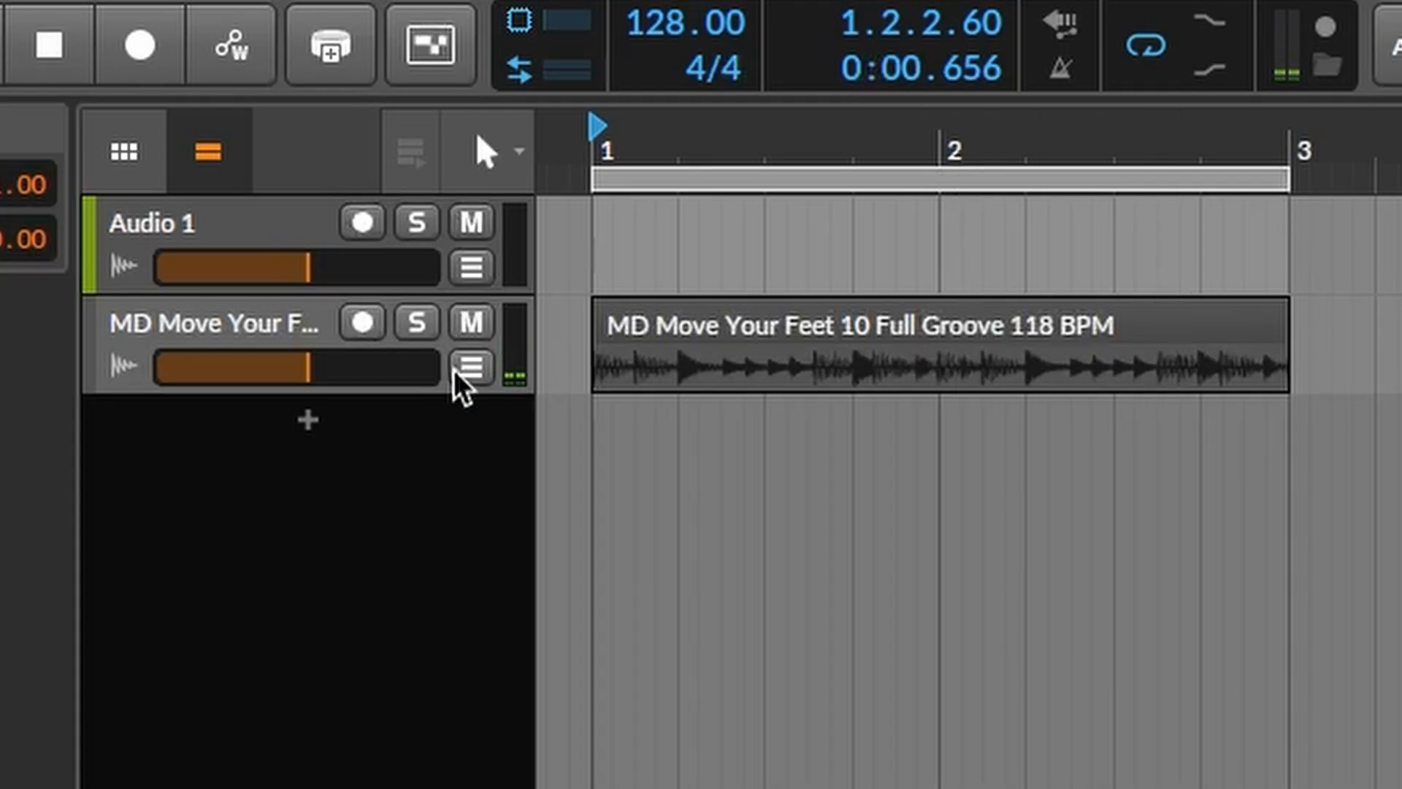
{"action": "left_click", "coordinate": [1196, 314]}
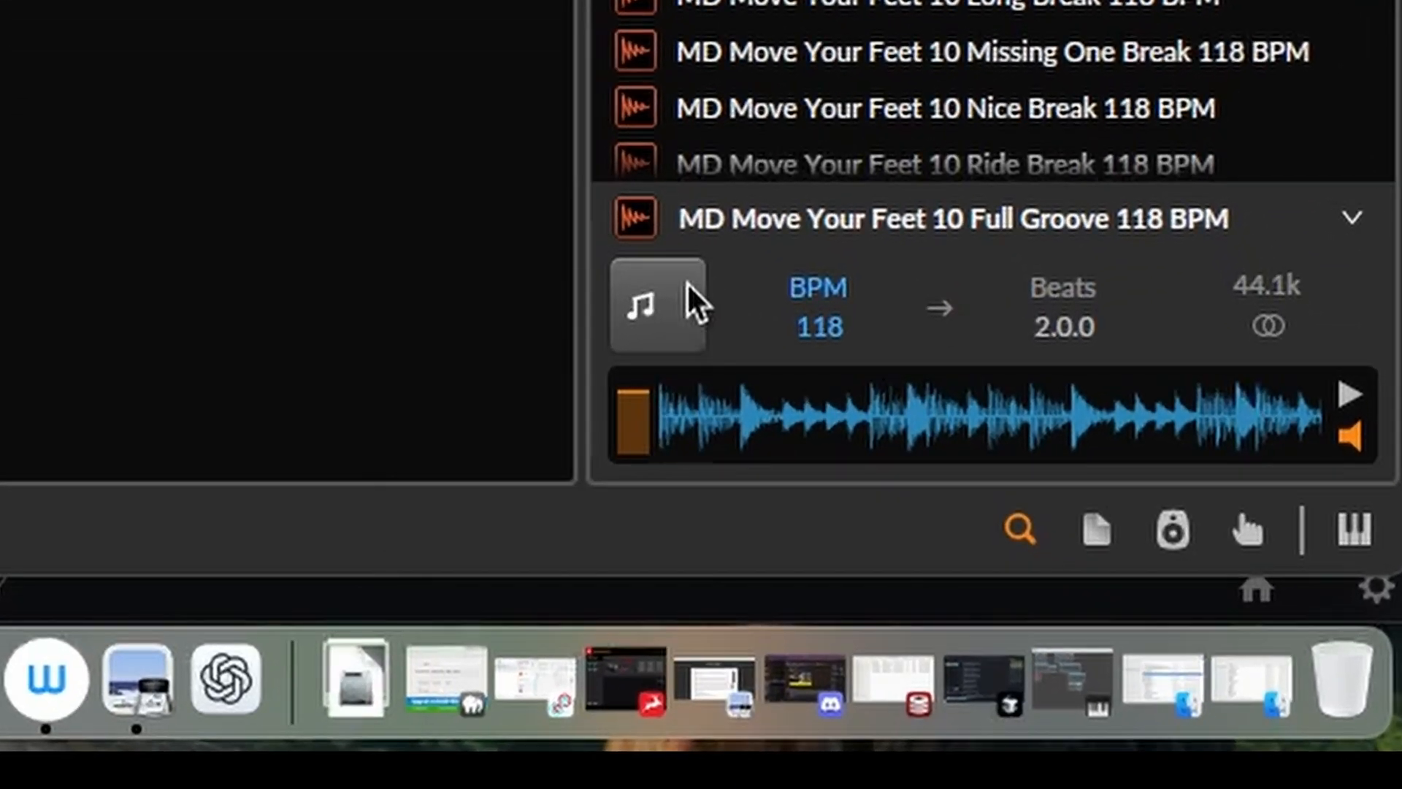
Step: Try placing the Full Groove loop at bar 1 with the Original speed [neutral] option, and undo the placement
{"action": "left_click", "coordinate": [687, 289]}
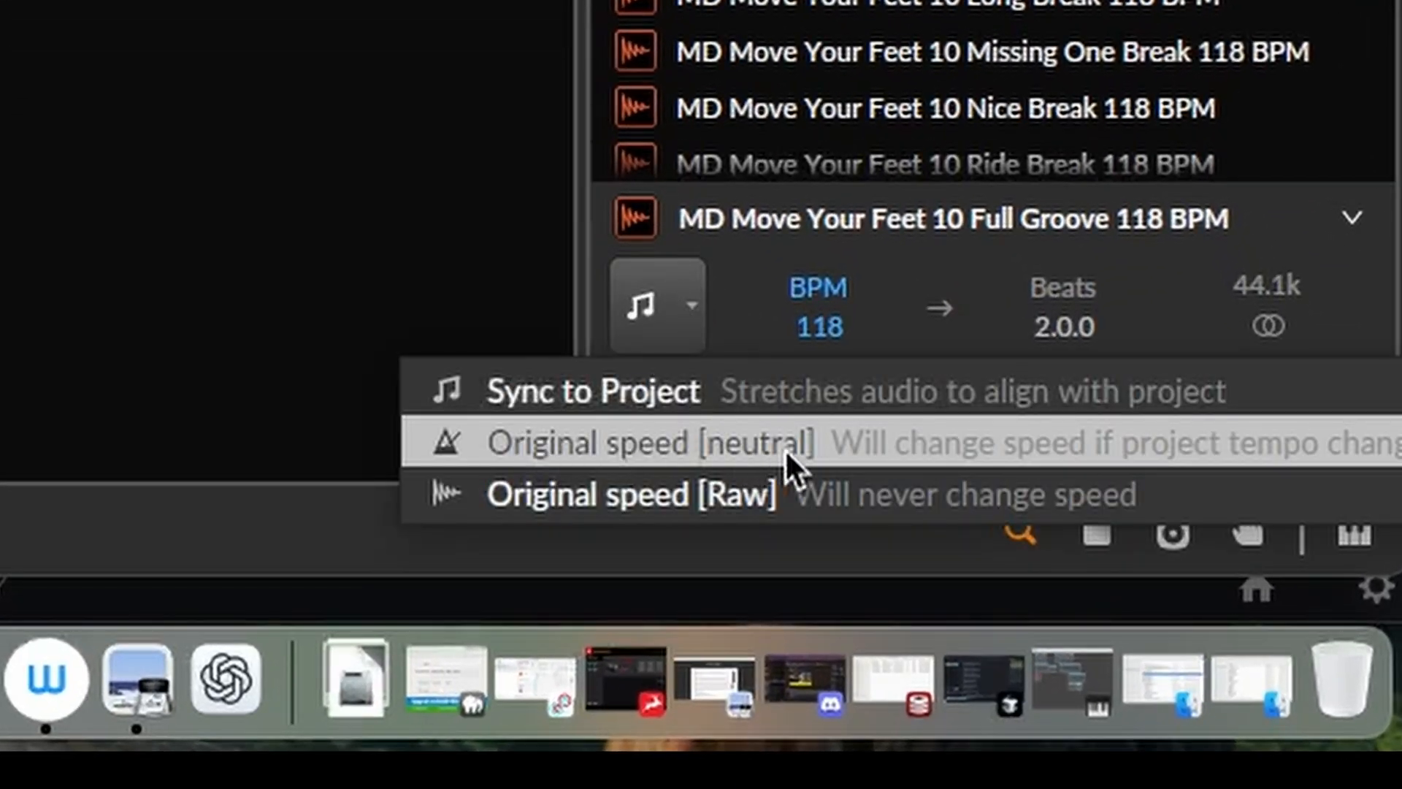
{"action": "left_click", "coordinate": [643, 449]}
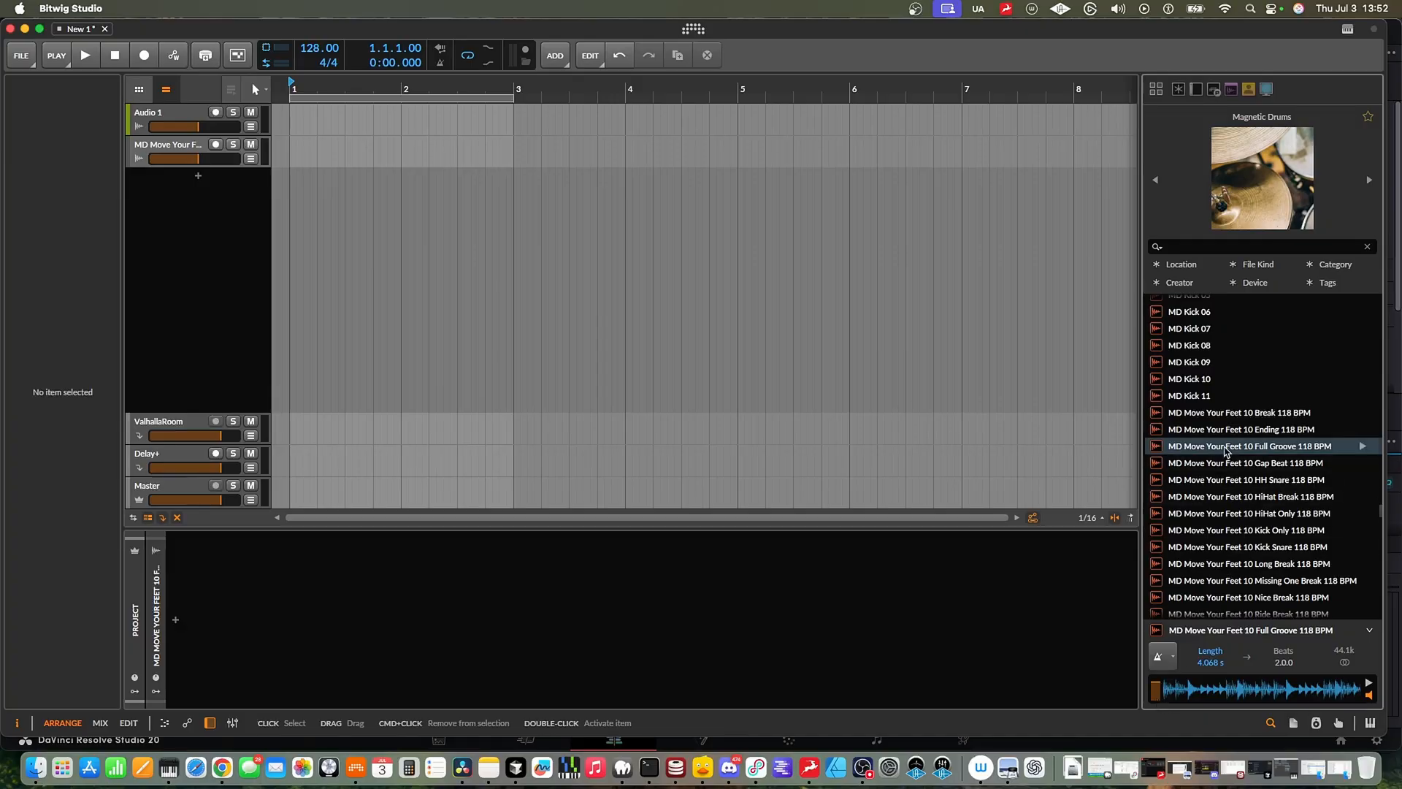
{"action": "left_click_drag", "start_coordinate": [1226, 449], "coordinate": [291, 147]}
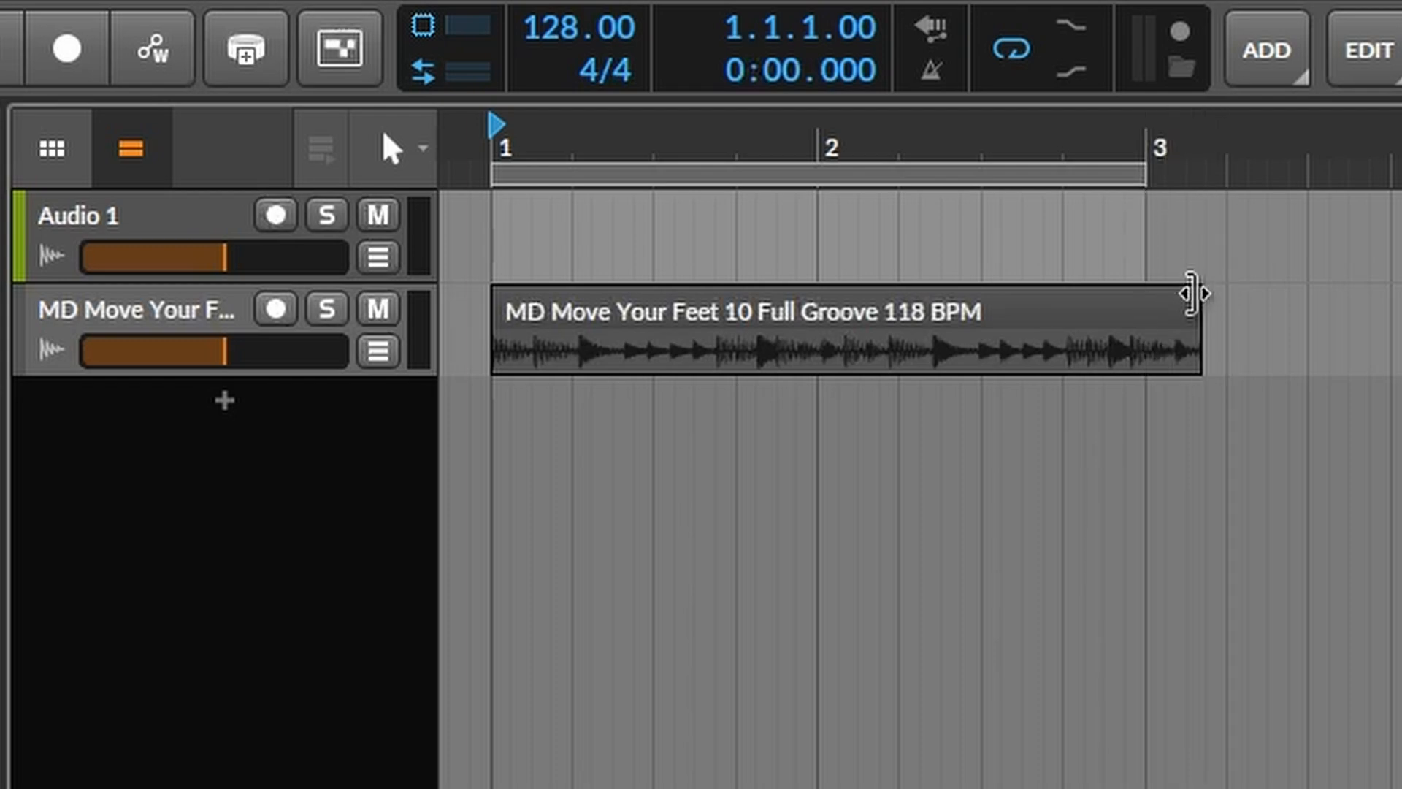
{"action": "key", "text": "super+z"}
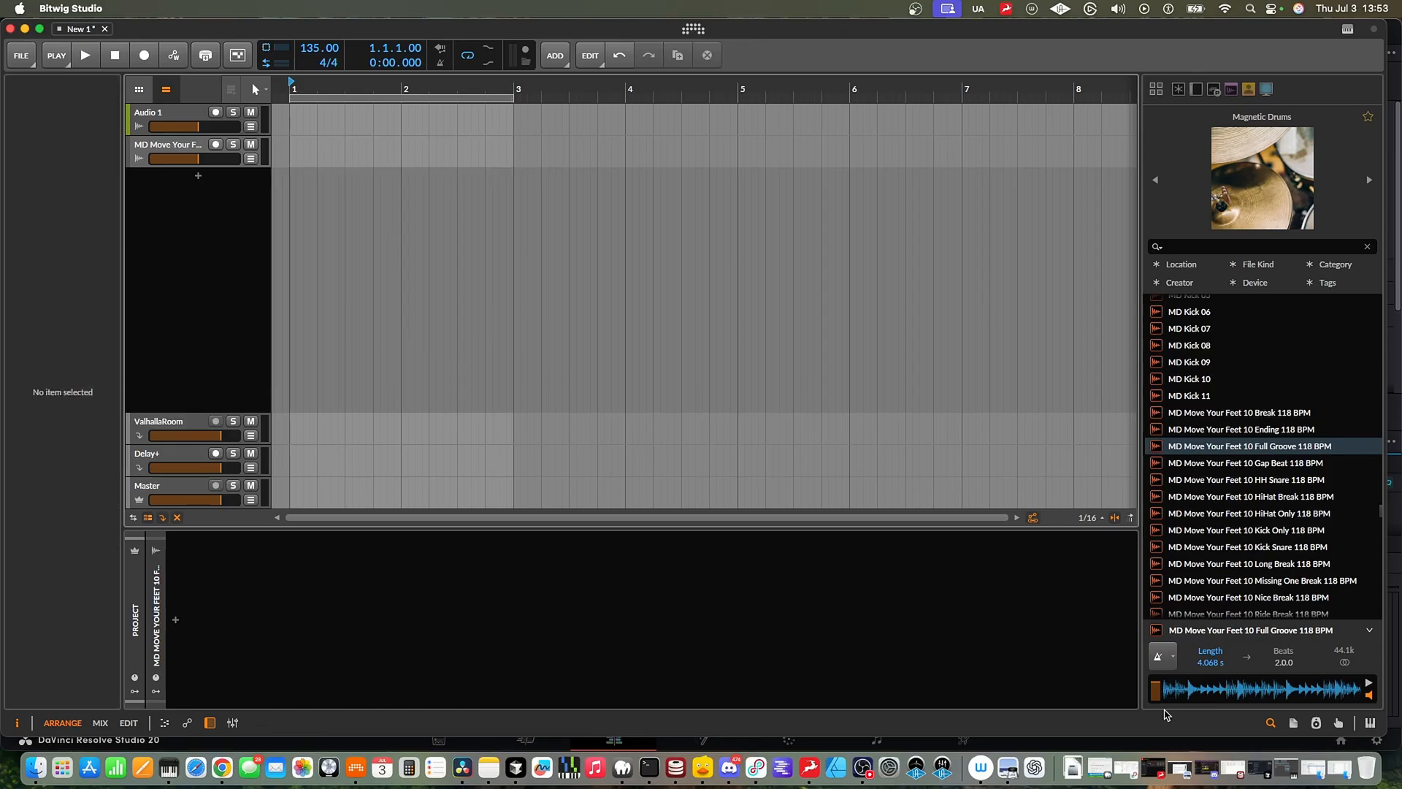
Step: Place the Full Groove loop at bar 1 of its track using Sync to Project, and play it
{"action": "left_click", "coordinate": [1173, 659]}
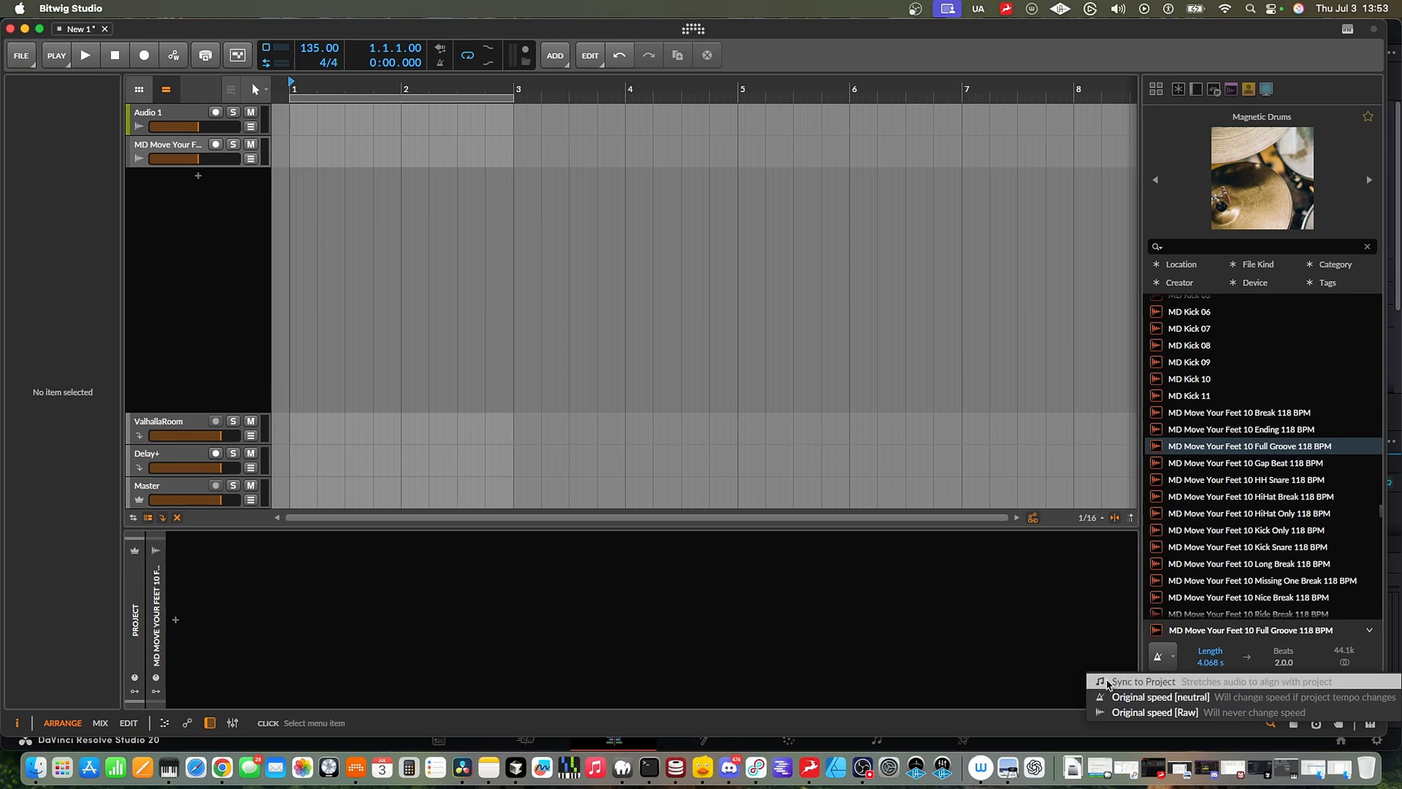
{"action": "left_click", "coordinate": [1114, 682]}
{"action": "left_click_drag", "start_coordinate": [1250, 450], "coordinate": [298, 152]}
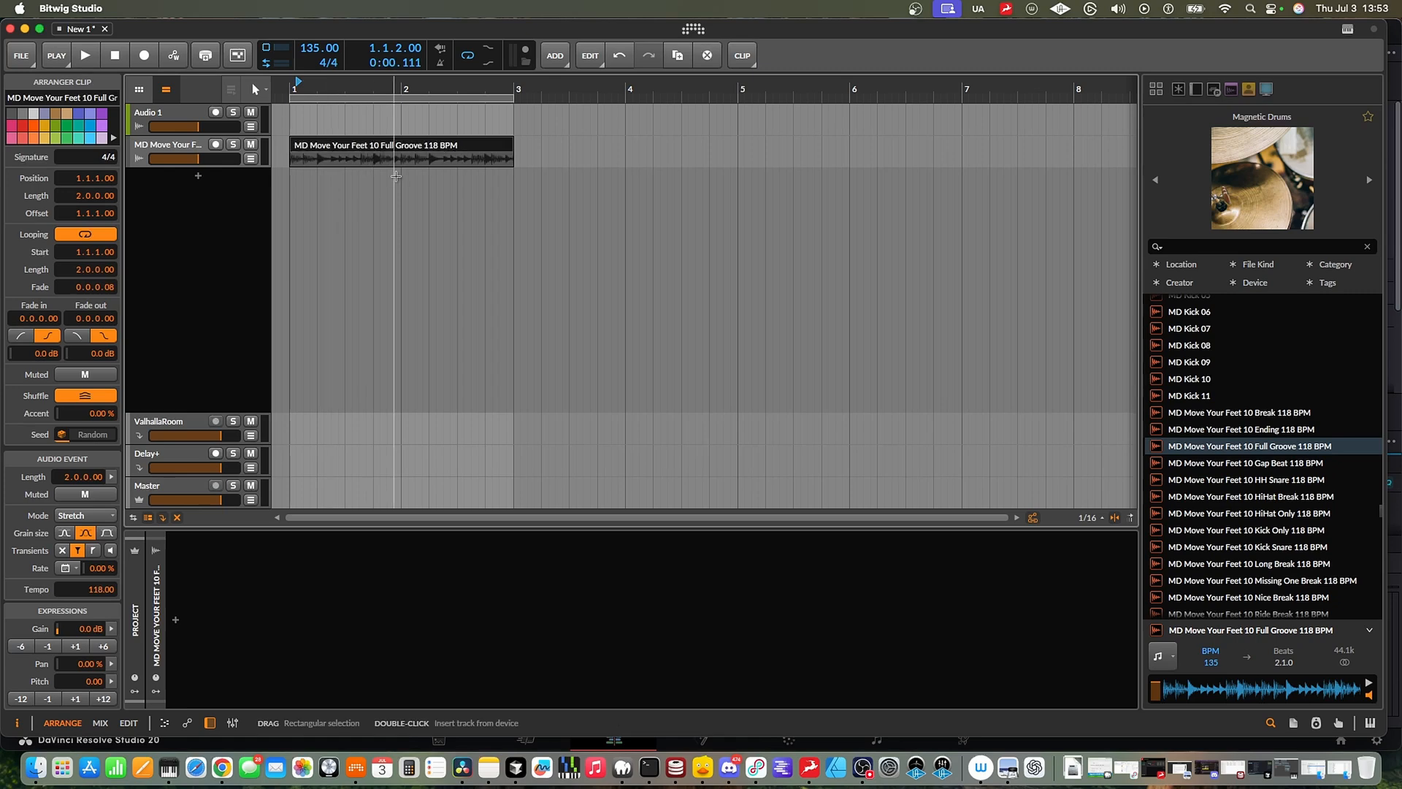
{"action": "key", "text": "space"}
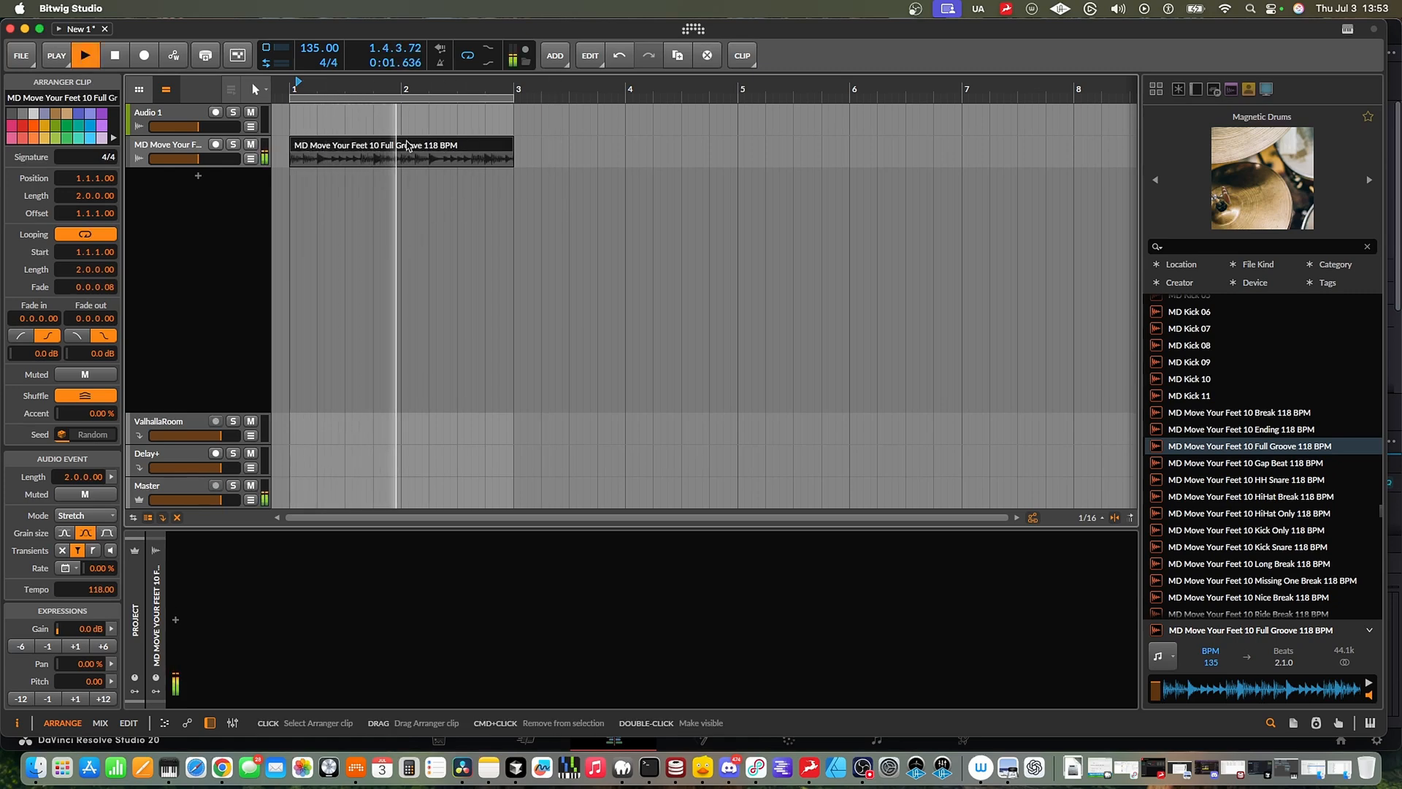
Step: Set the project tempo to 90 BPM and play the Full Groove clip from bar 1 at that tempo
{"action": "key", "text": "space"}
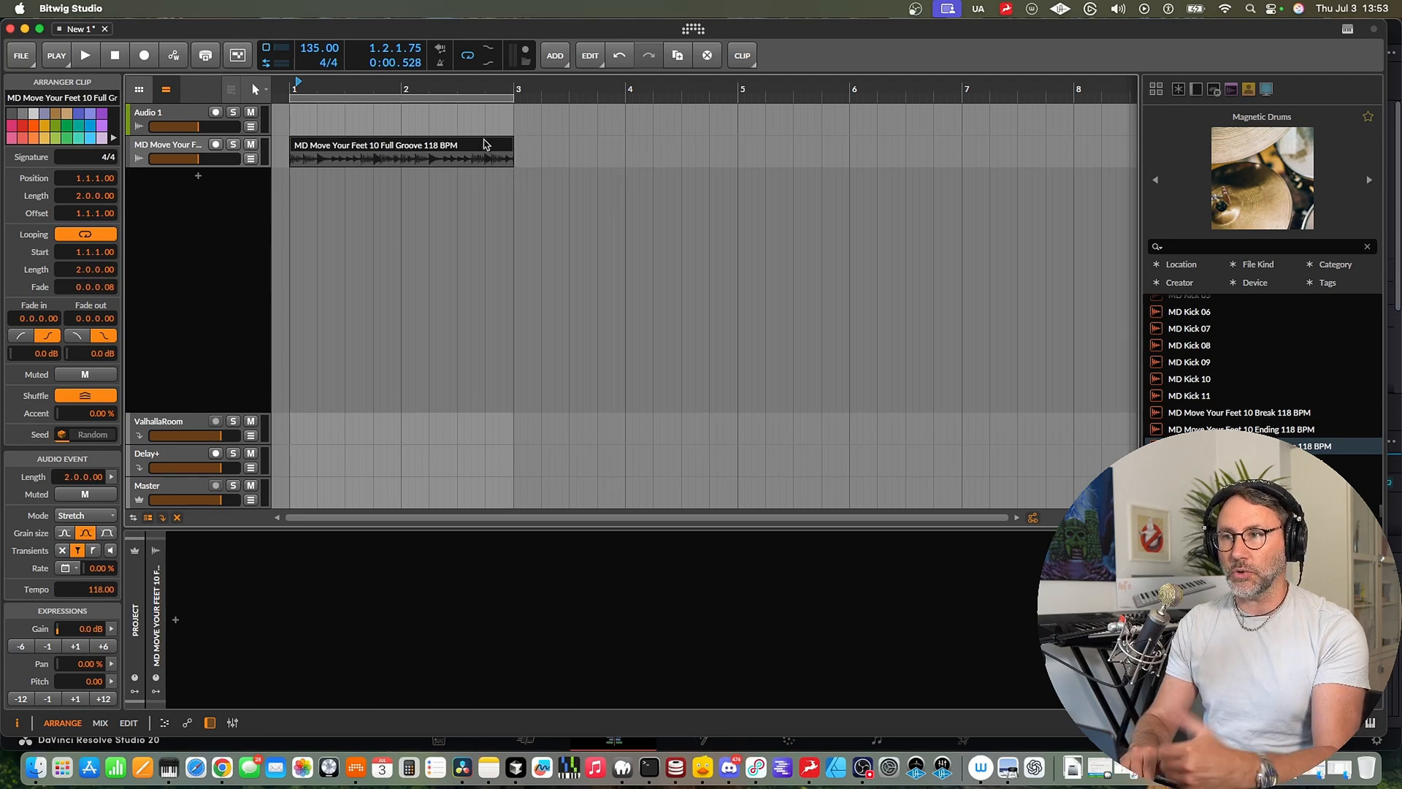
{"action": "key", "text": "Home"}
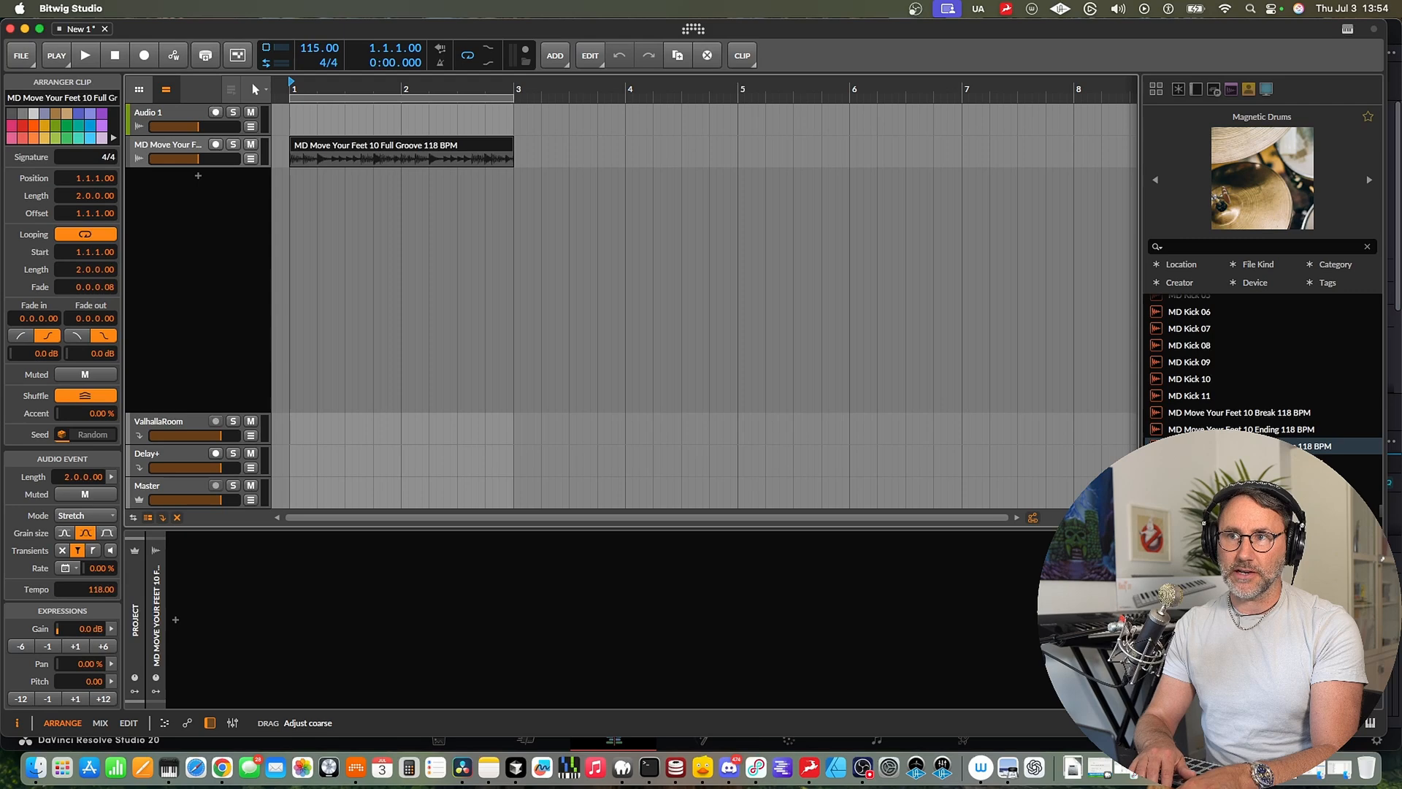
{"action": "left_click_drag", "start_coordinate": [322, 48], "coordinate": [322, 56]}
{"action": "key", "text": "space"}
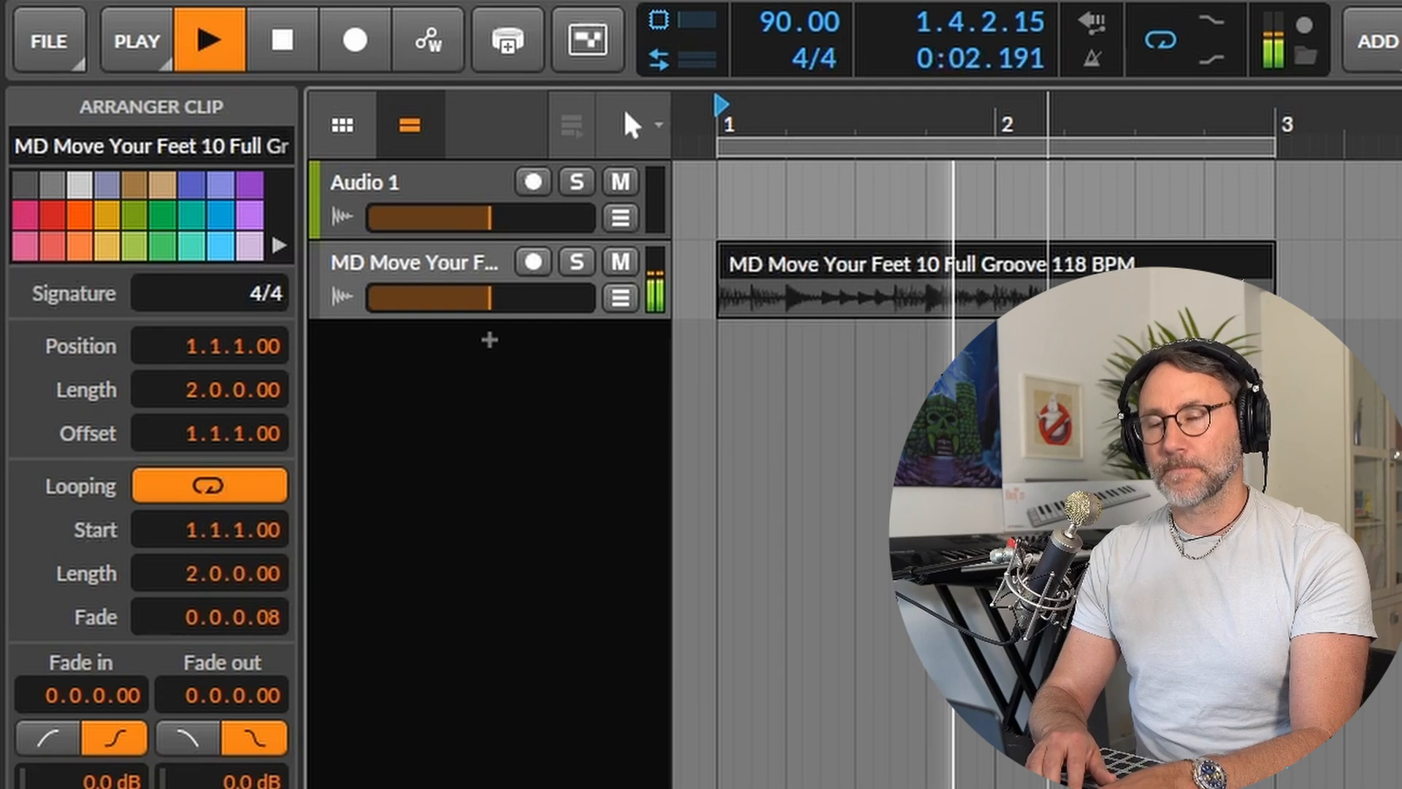
{"action": "key", "text": "space"}
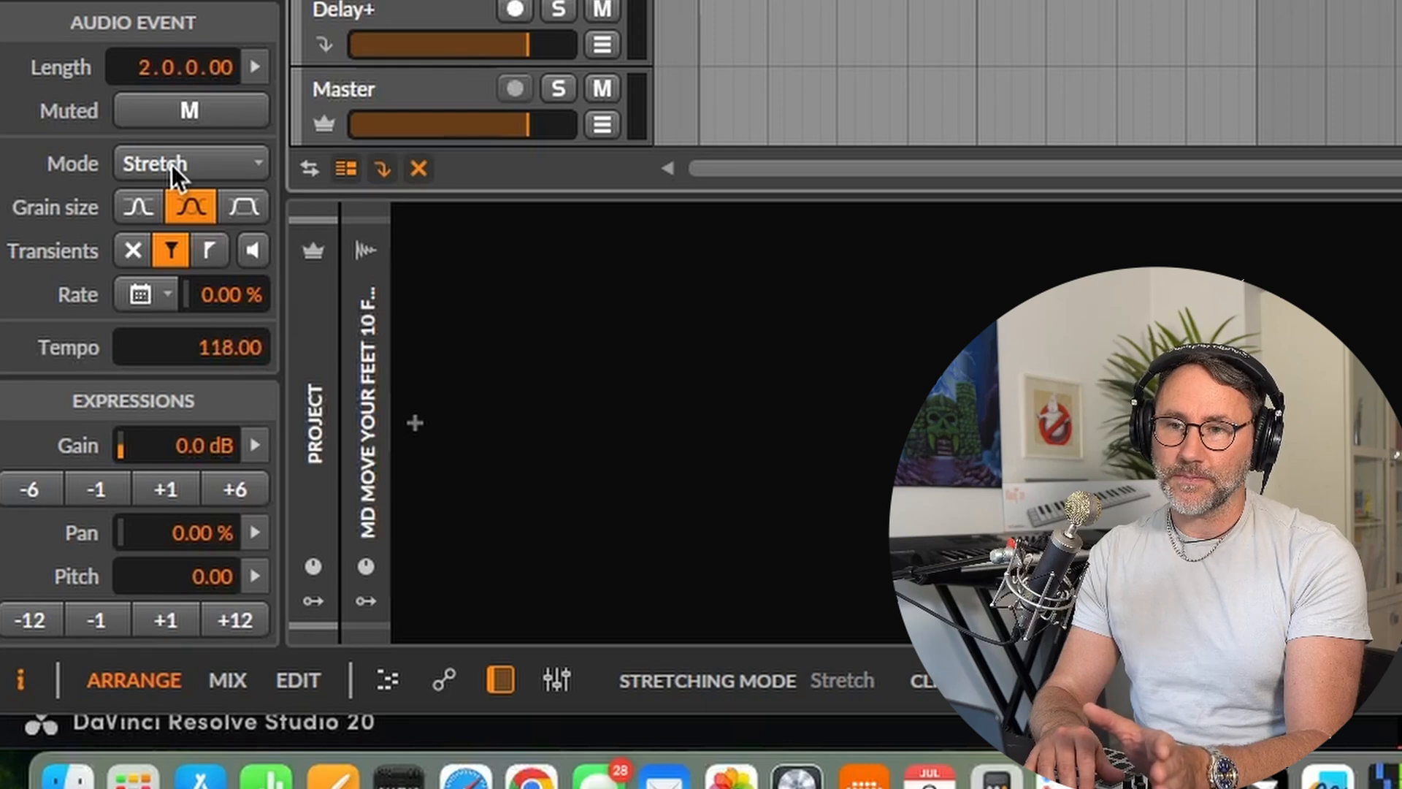
Step: Set the Full Groove clip's stretch mode to Elastique and play the clip in the arranger
{"action": "left_click", "coordinate": [247, 163]}
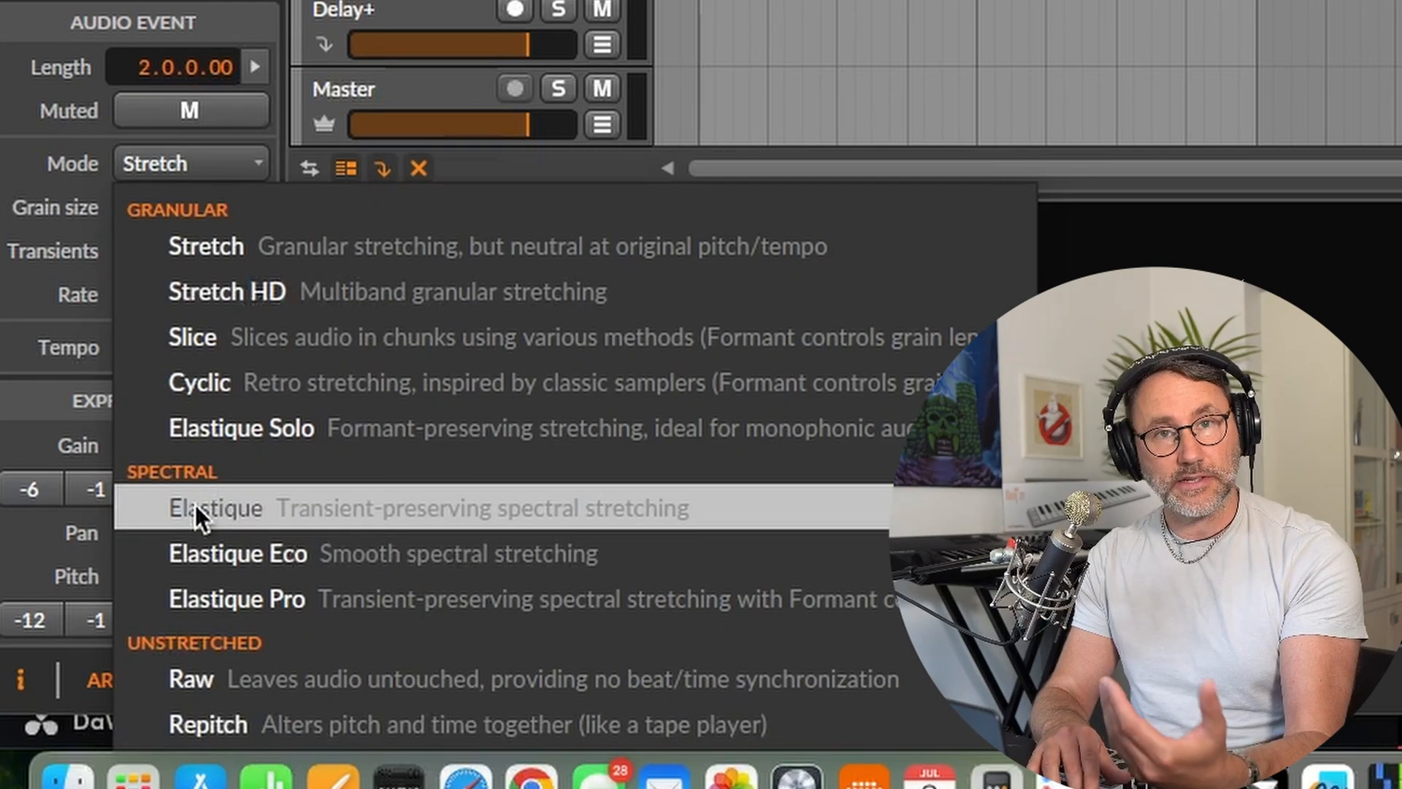
{"action": "left_click", "coordinate": [503, 497]}
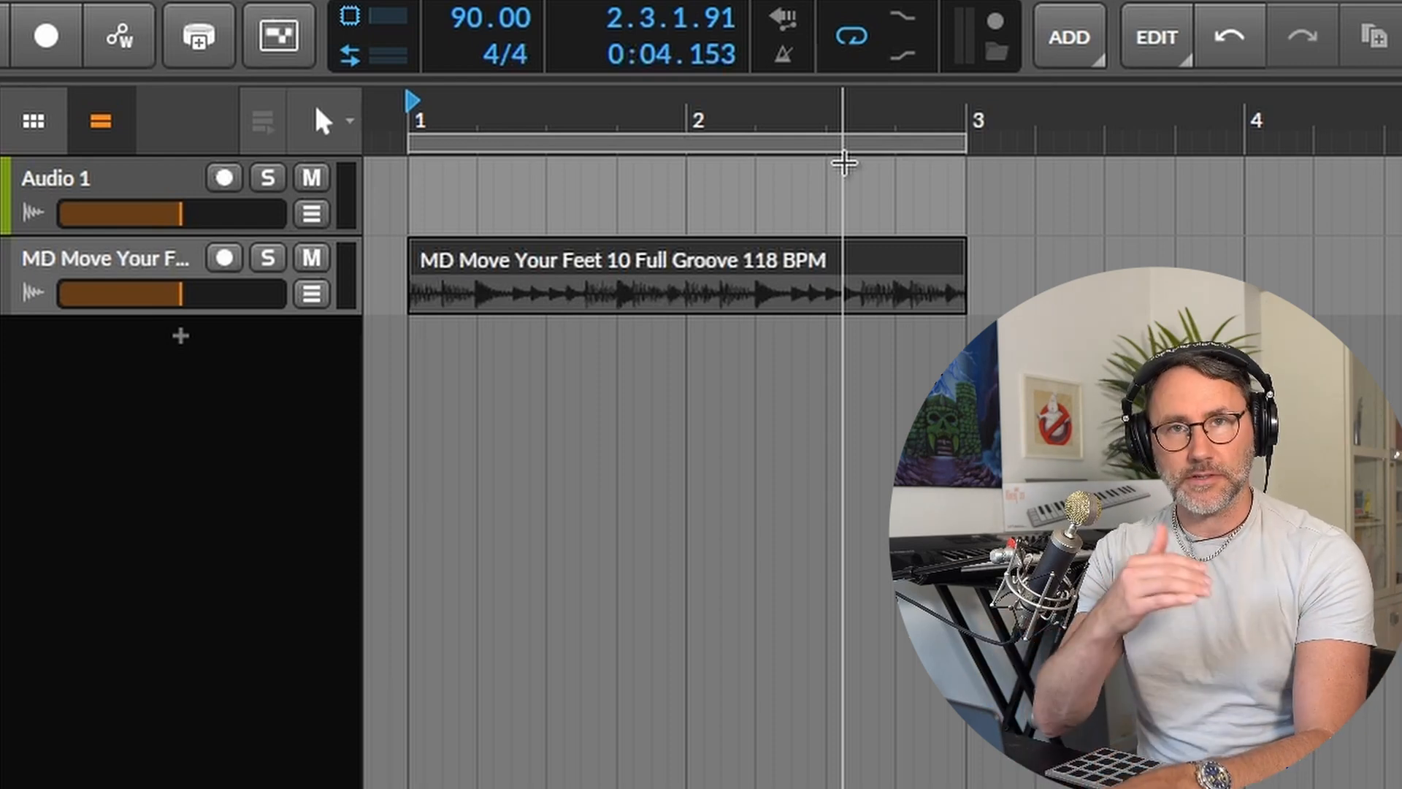
{"action": "key", "text": "space"}
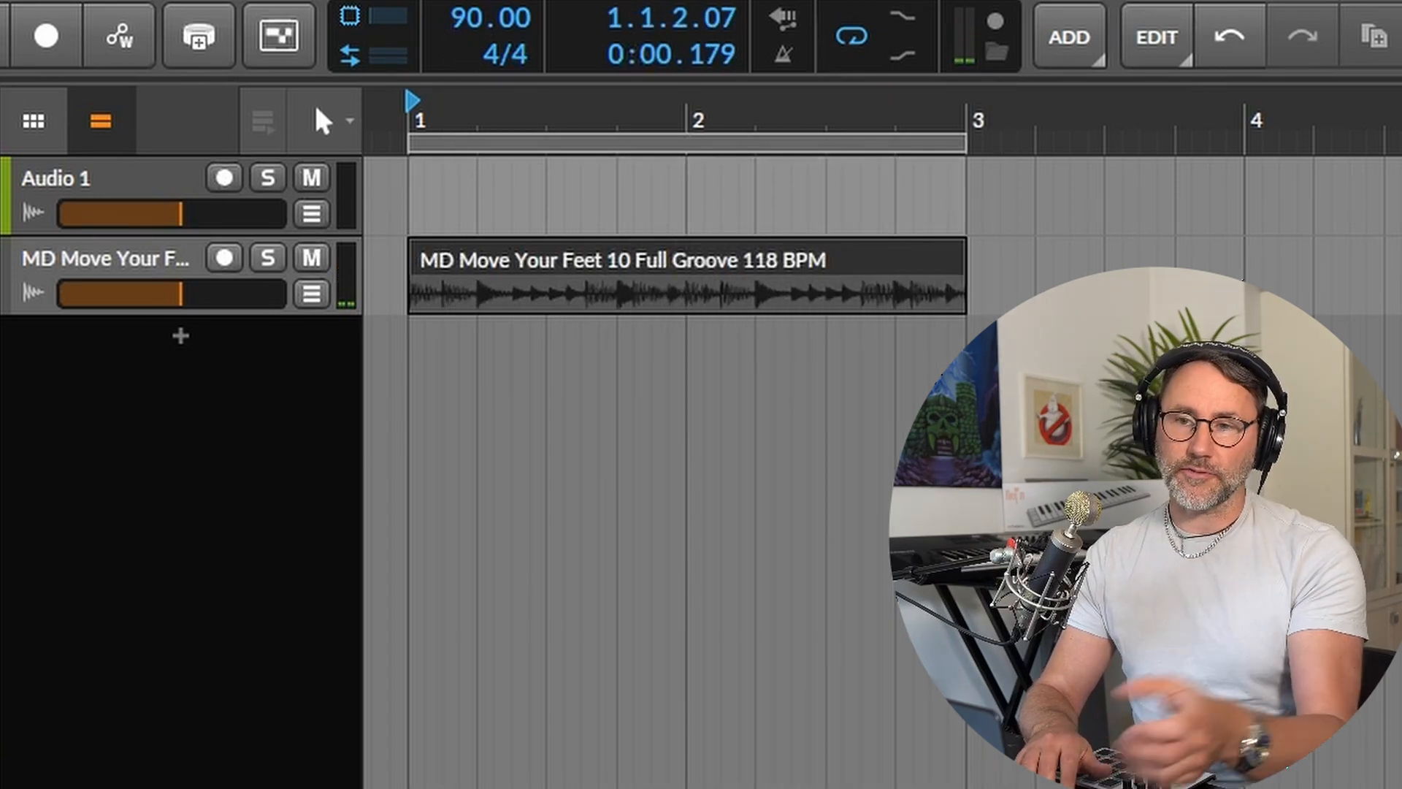
{"action": "key", "text": "space"}
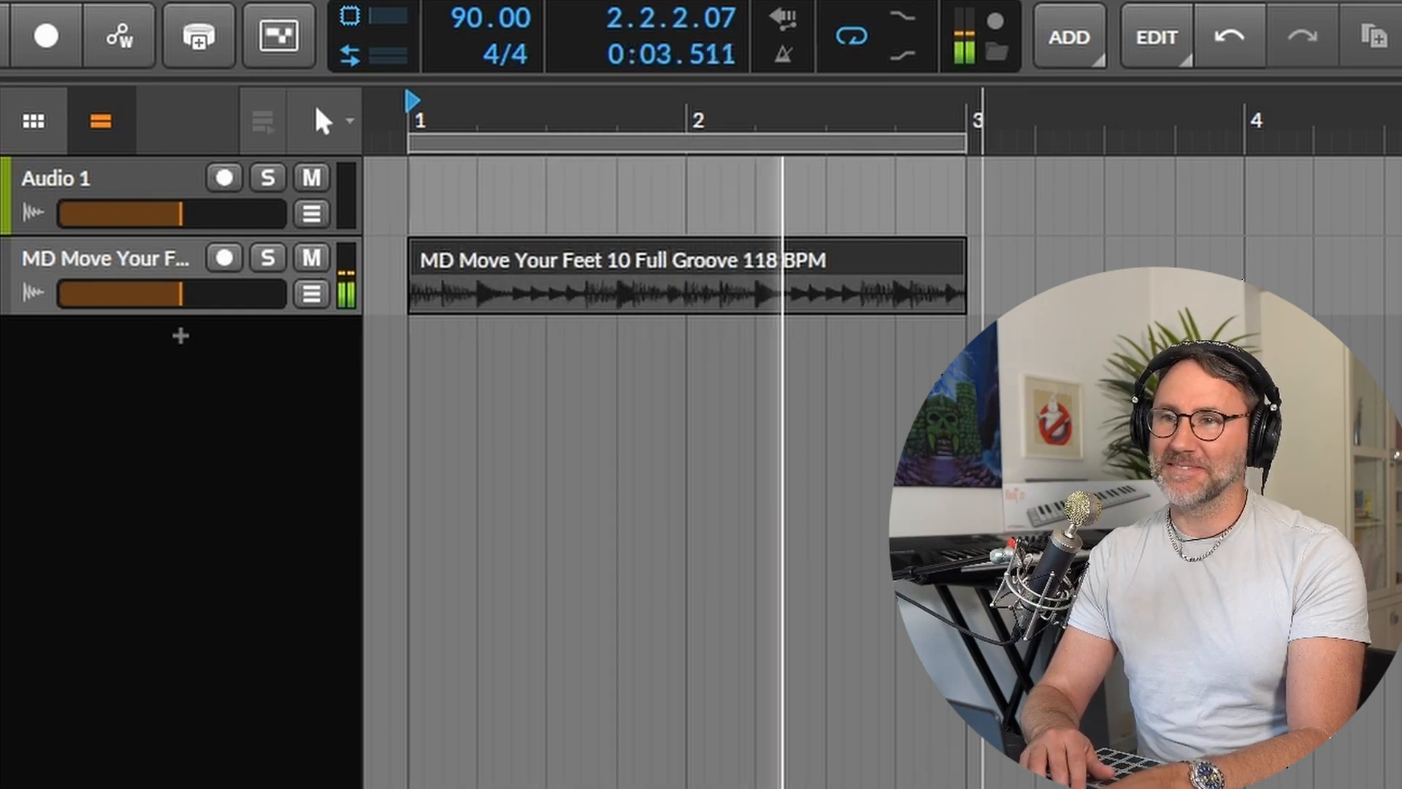
{"action": "key", "text": "space"}
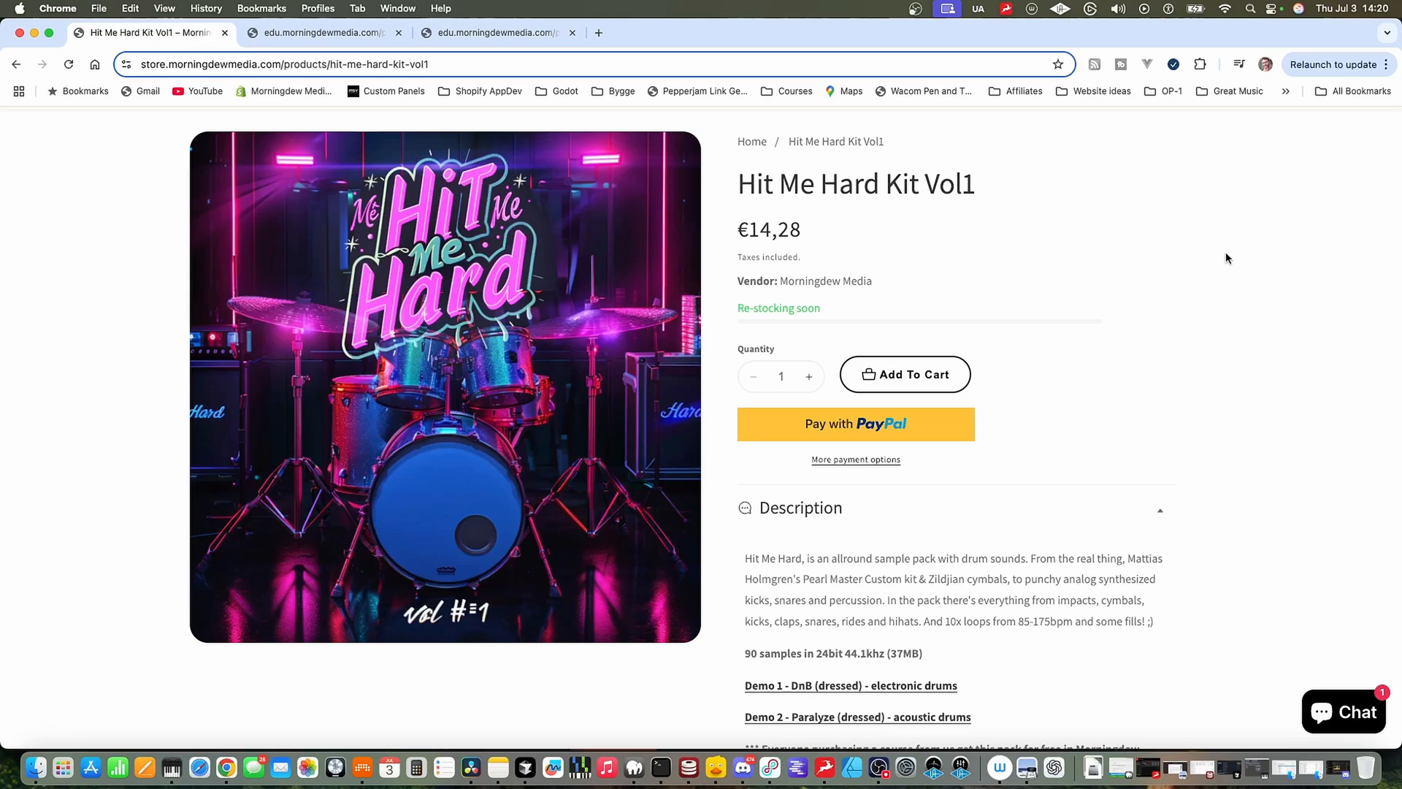
Step: Switch to Chrome and read the product description of the Hit Me Hard Kit Vol1 sample pack
{"action": "scroll", "coordinate": [1225, 253], "scroll_direction": "down", "scroll_amount": 5}
{"action": "scroll", "coordinate": [1225, 255], "scroll_direction": "down", "scroll_amount": 1}
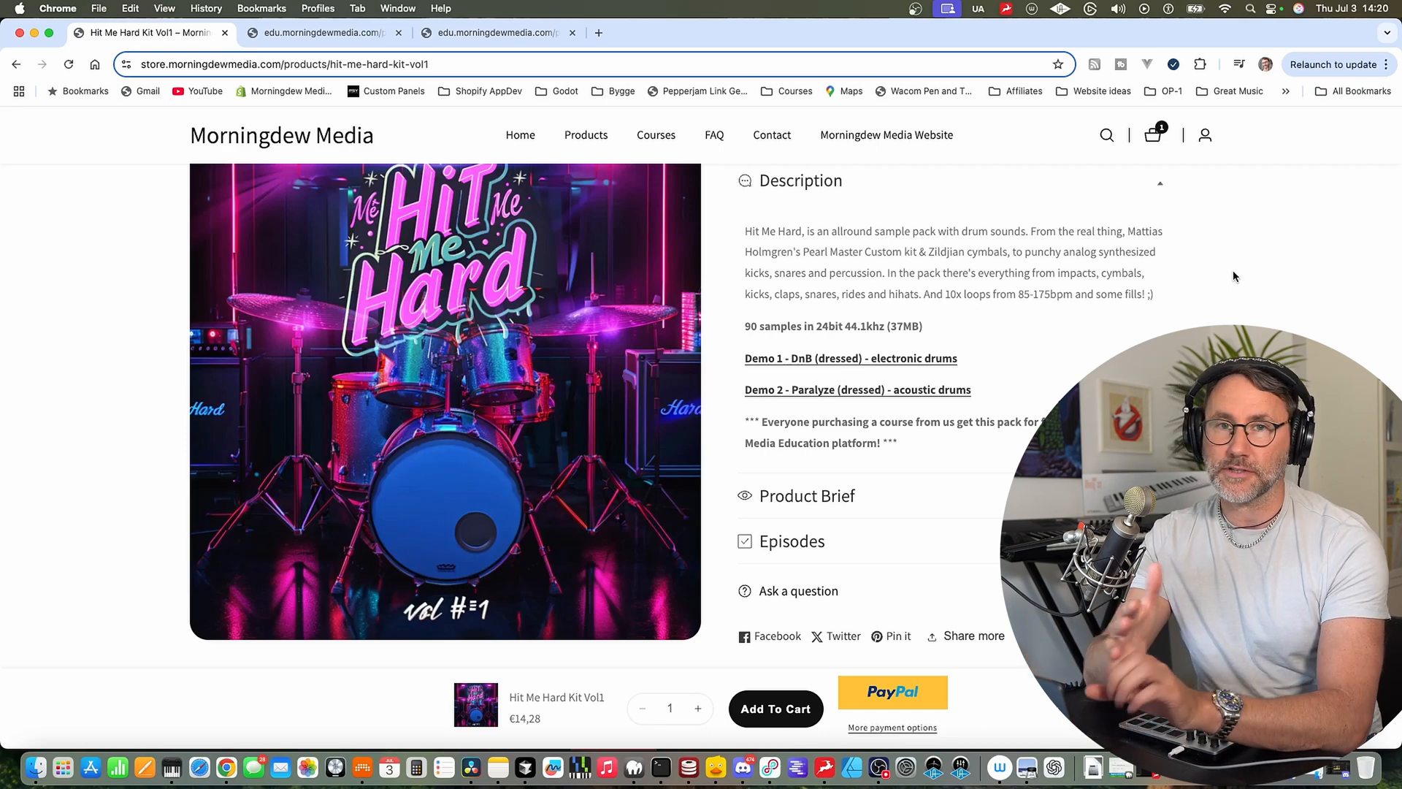
{"action": "scroll", "coordinate": [1216, 259], "scroll_direction": "up", "scroll_amount": 5}
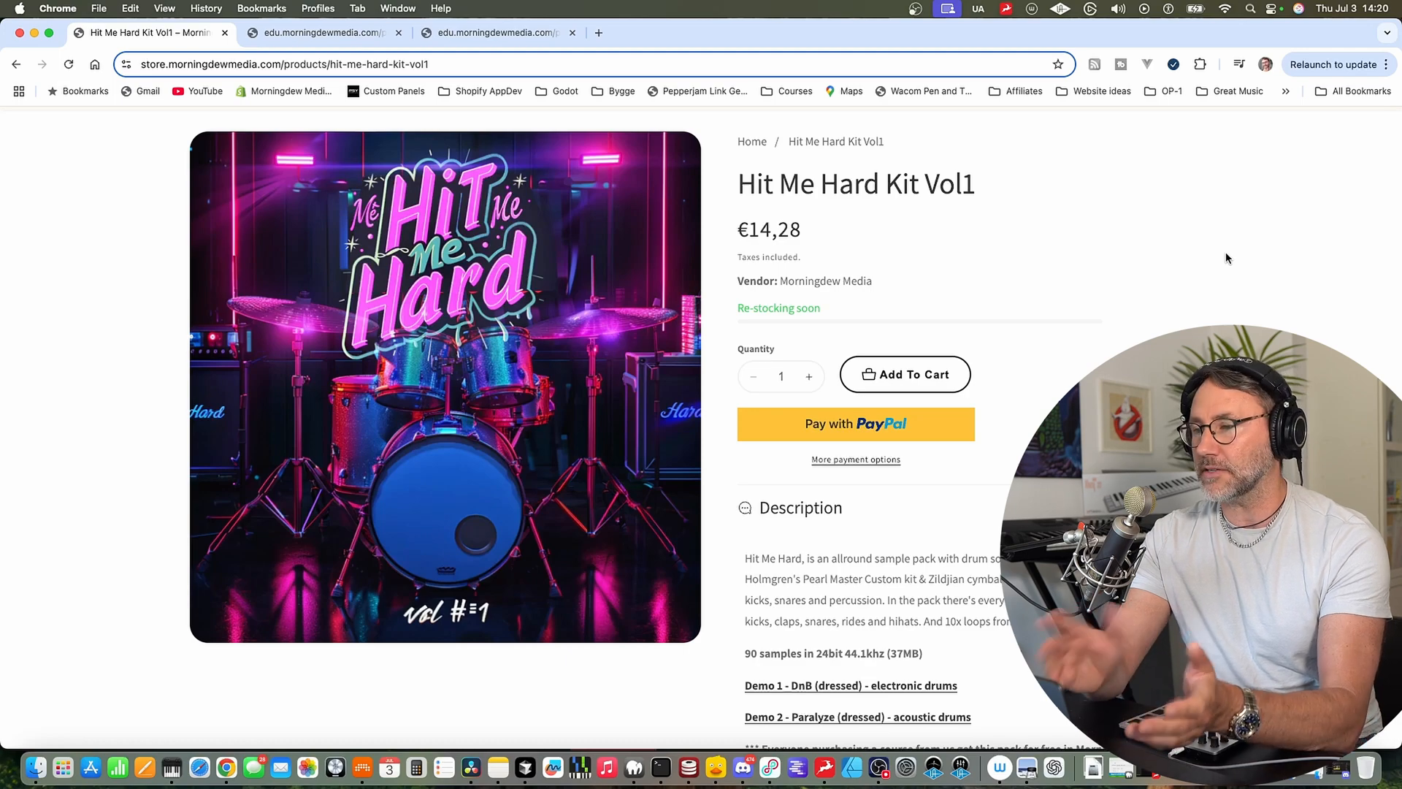
{"action": "scroll", "coordinate": [1226, 257], "scroll_direction": "down", "scroll_amount": 5}
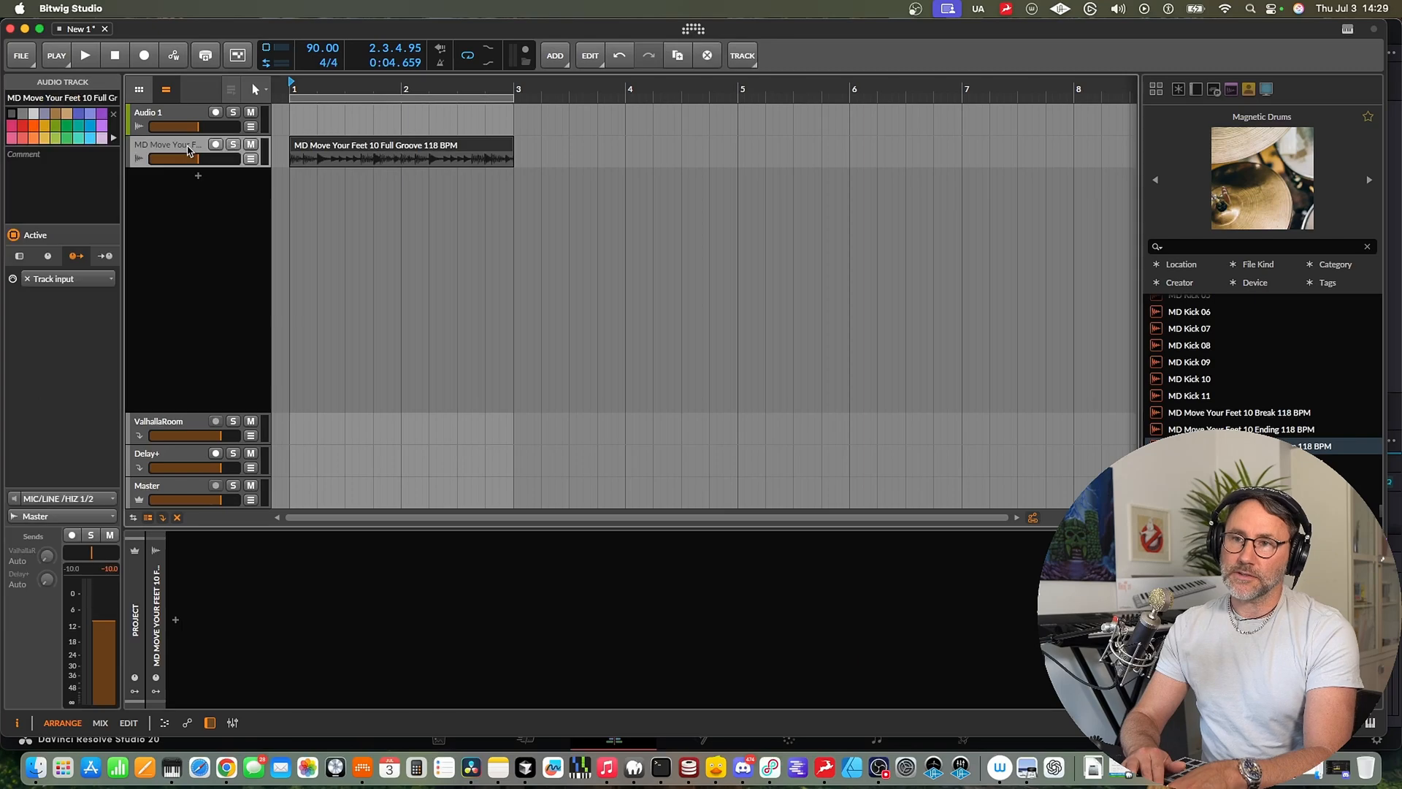
Step: Delete the Full Groove track and list the Note Clips of the Samples + Clips category in the browser
{"action": "key", "text": "Delete"}
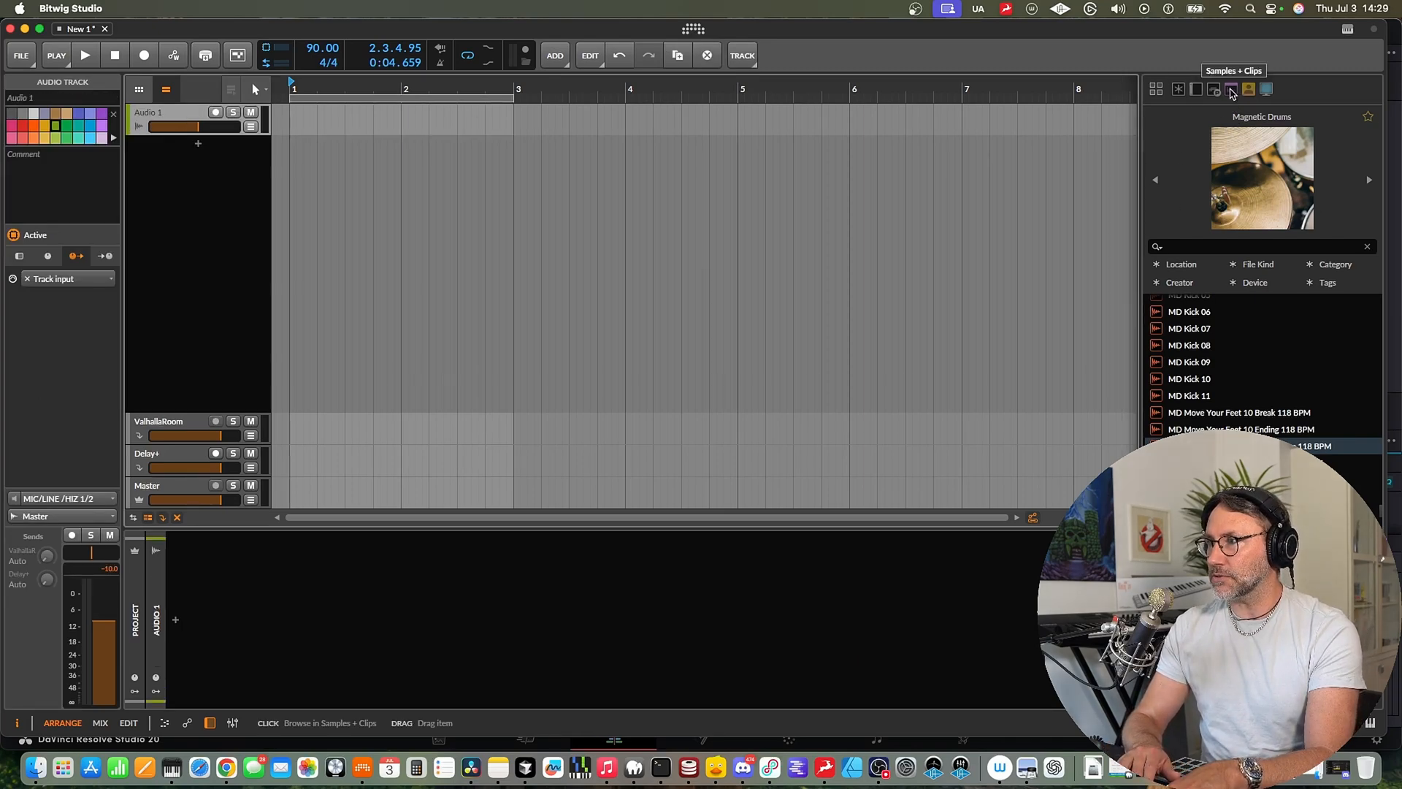
{"action": "left_click", "coordinate": [1232, 90]}
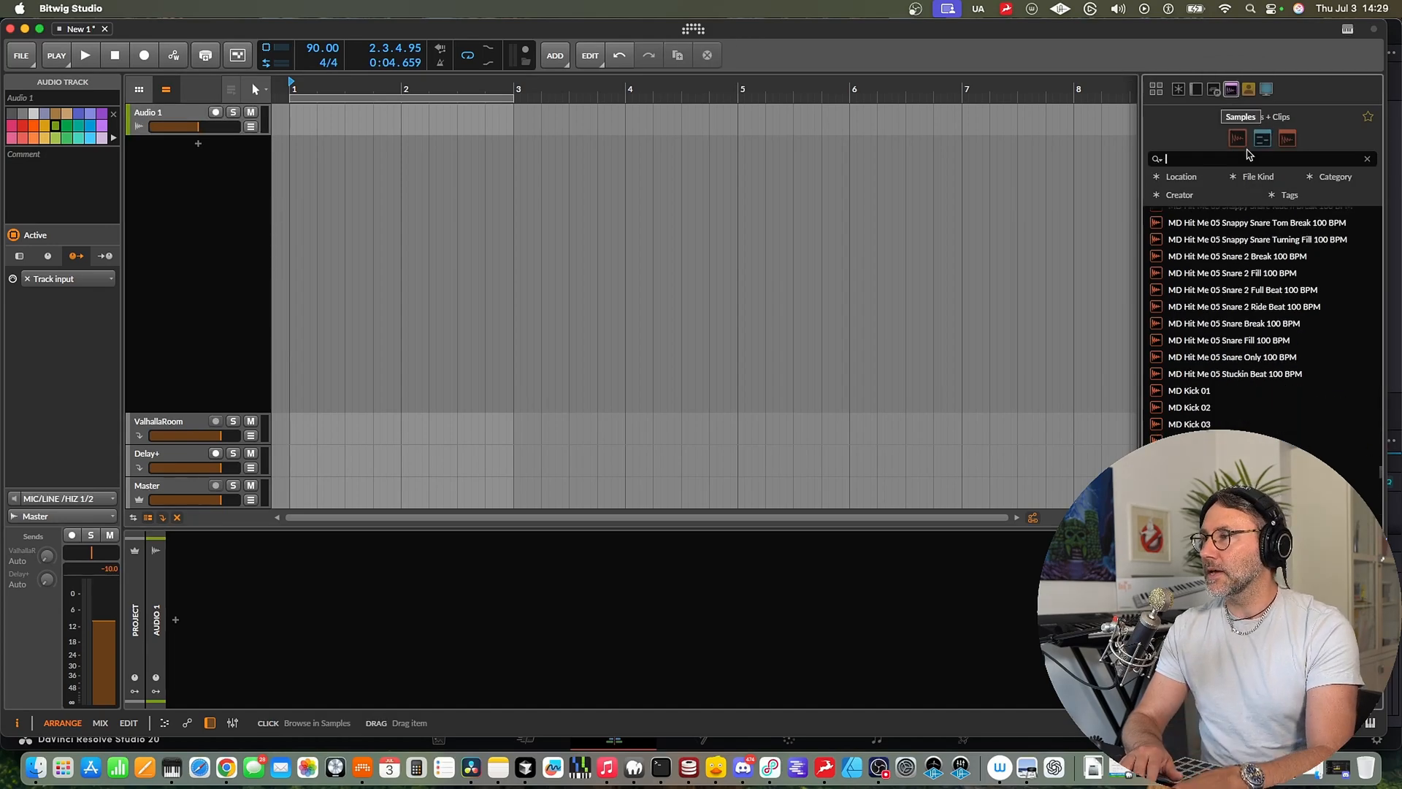
{"action": "left_click", "coordinate": [1264, 139]}
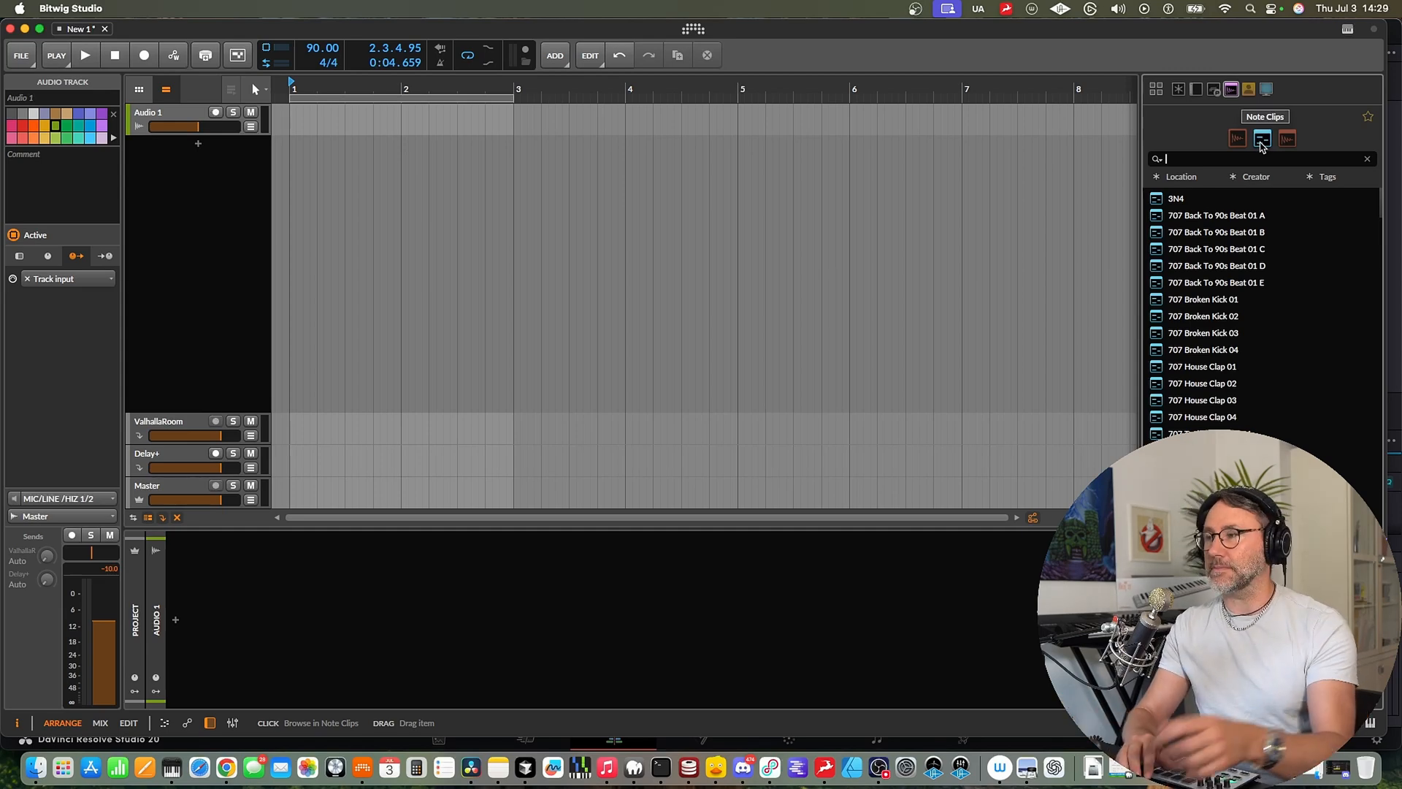
{"action": "left_click", "coordinate": [1237, 138]}
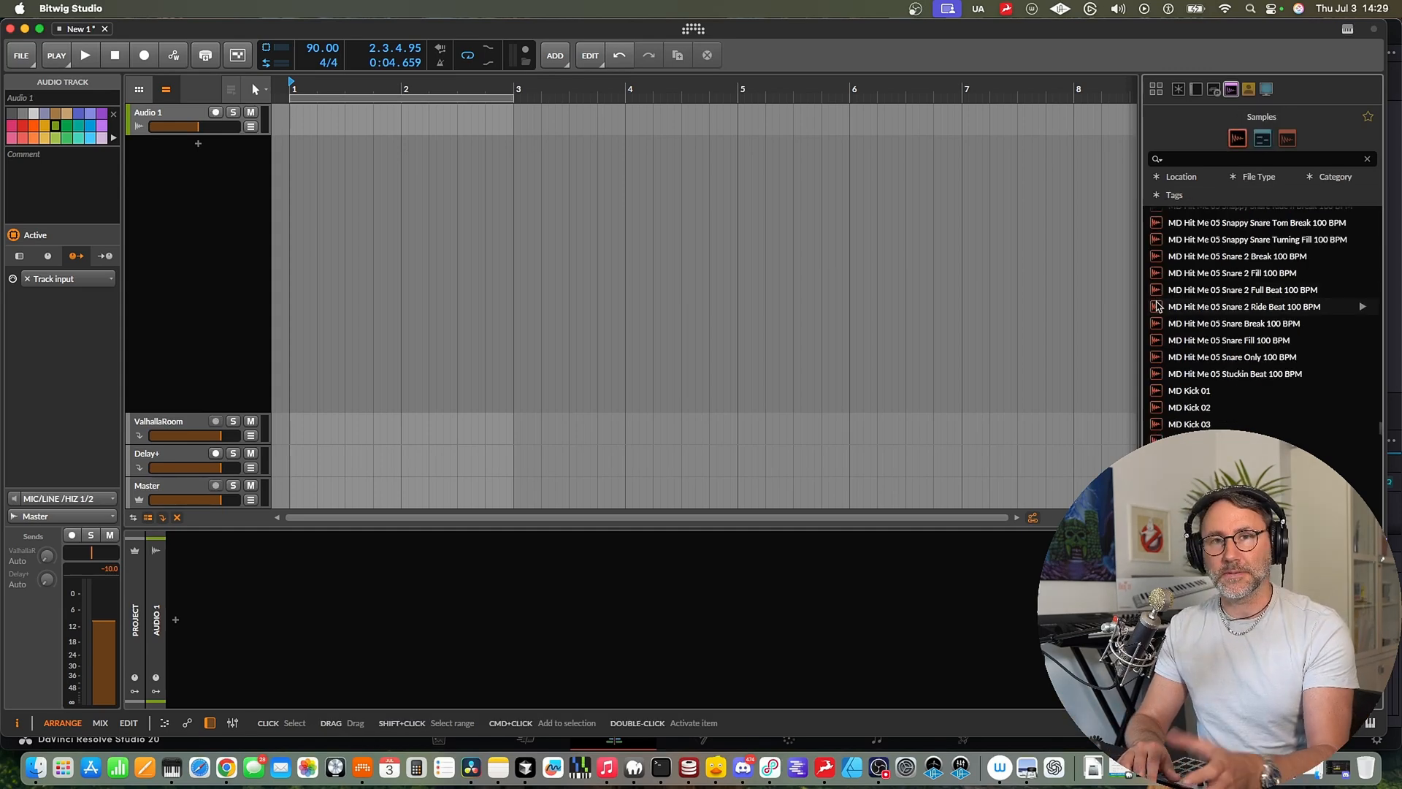
{"action": "left_click", "coordinate": [1262, 139]}
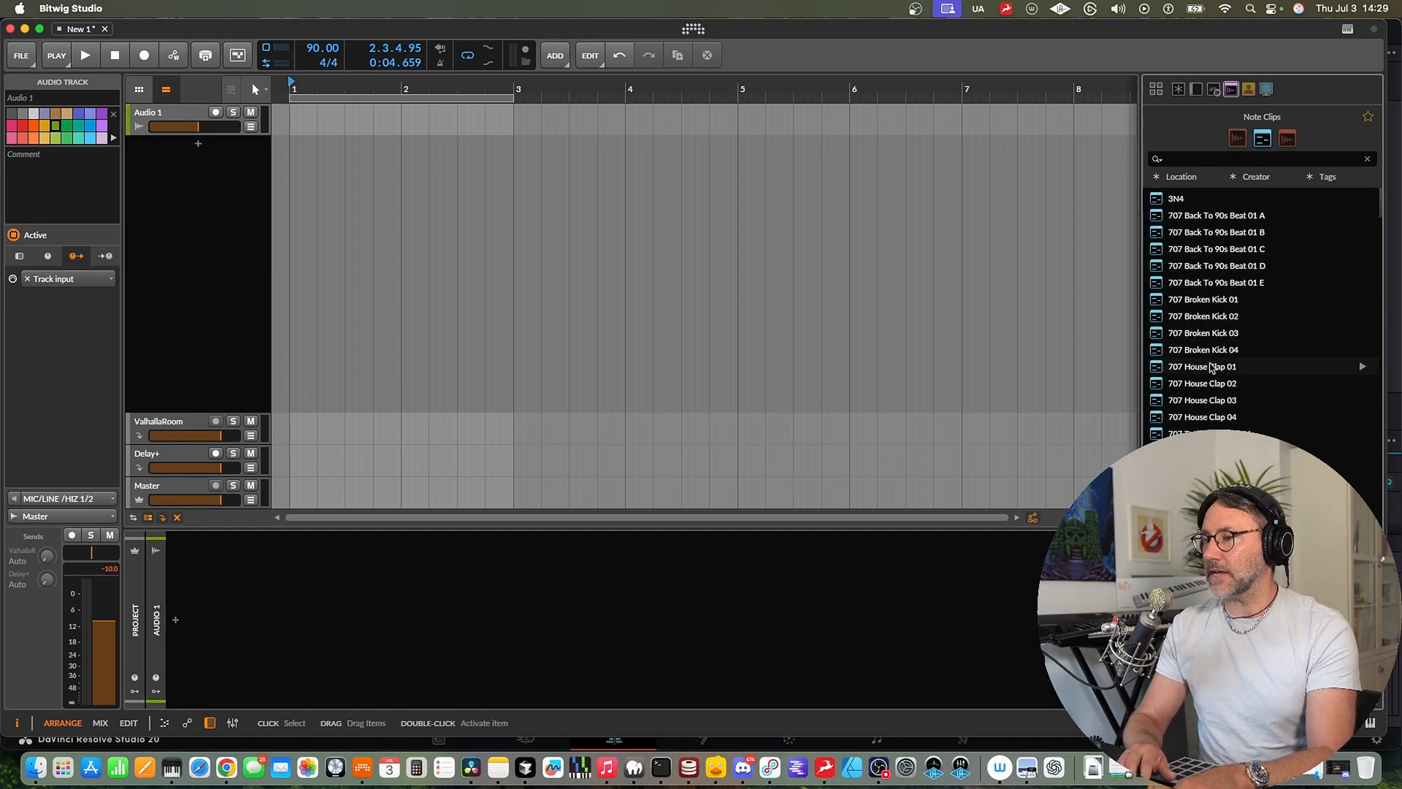
Step: Audition several note clips in the browser, including Canned Wine and Fast Forward - Breakbeat Basics 01 140 BPM
{"action": "scroll", "coordinate": [1211, 367], "scroll_direction": "down", "scroll_amount": 15}
{"action": "left_click", "coordinate": [1216, 413]}
{"action": "scroll", "coordinate": [1219, 416], "scroll_direction": "down", "scroll_amount": 3}
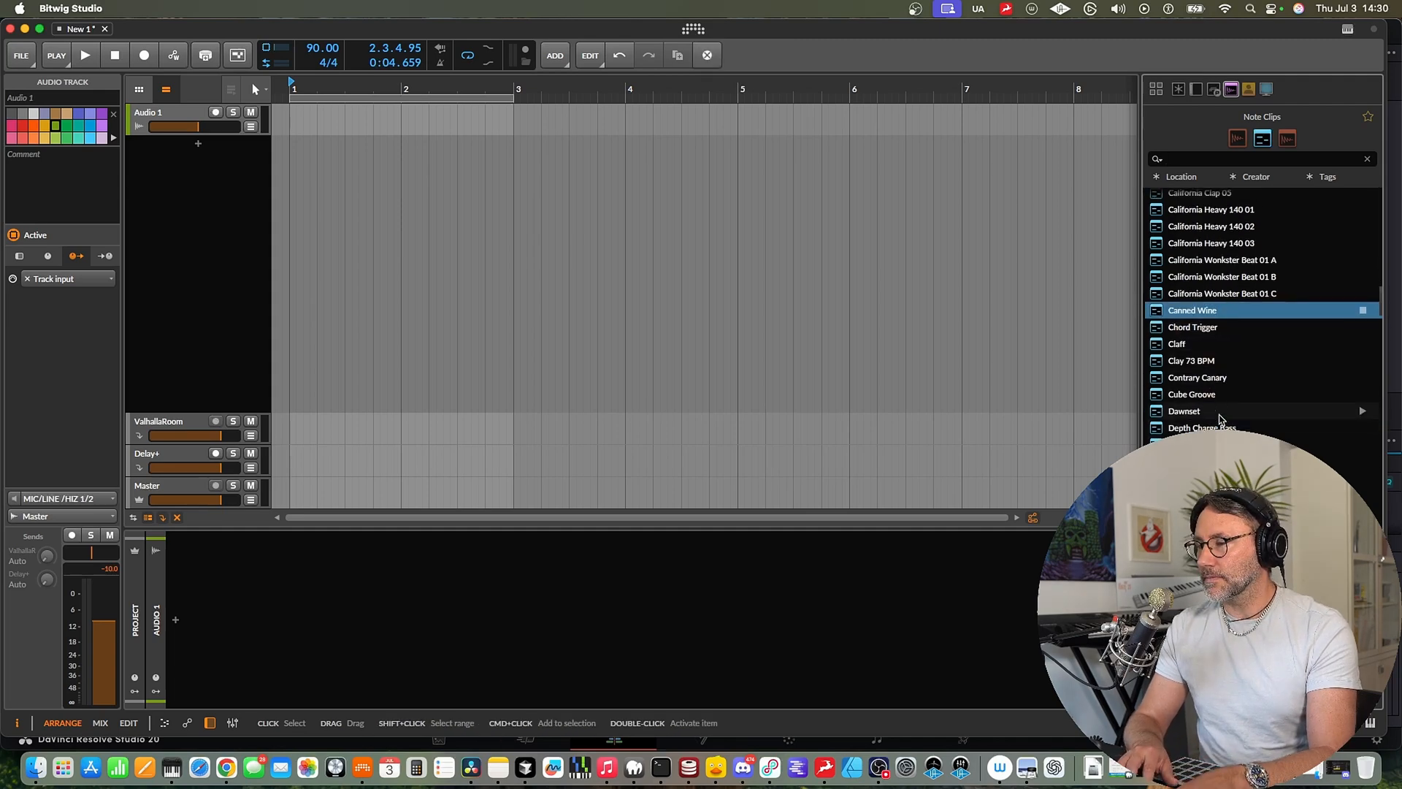
{"action": "left_click", "coordinate": [1219, 413]}
{"action": "scroll", "coordinate": [1227, 395], "scroll_direction": "down", "scroll_amount": 5}
{"action": "left_click", "coordinate": [1238, 406]}
{"action": "scroll", "coordinate": [1239, 387], "scroll_direction": "down", "scroll_amount": 2}
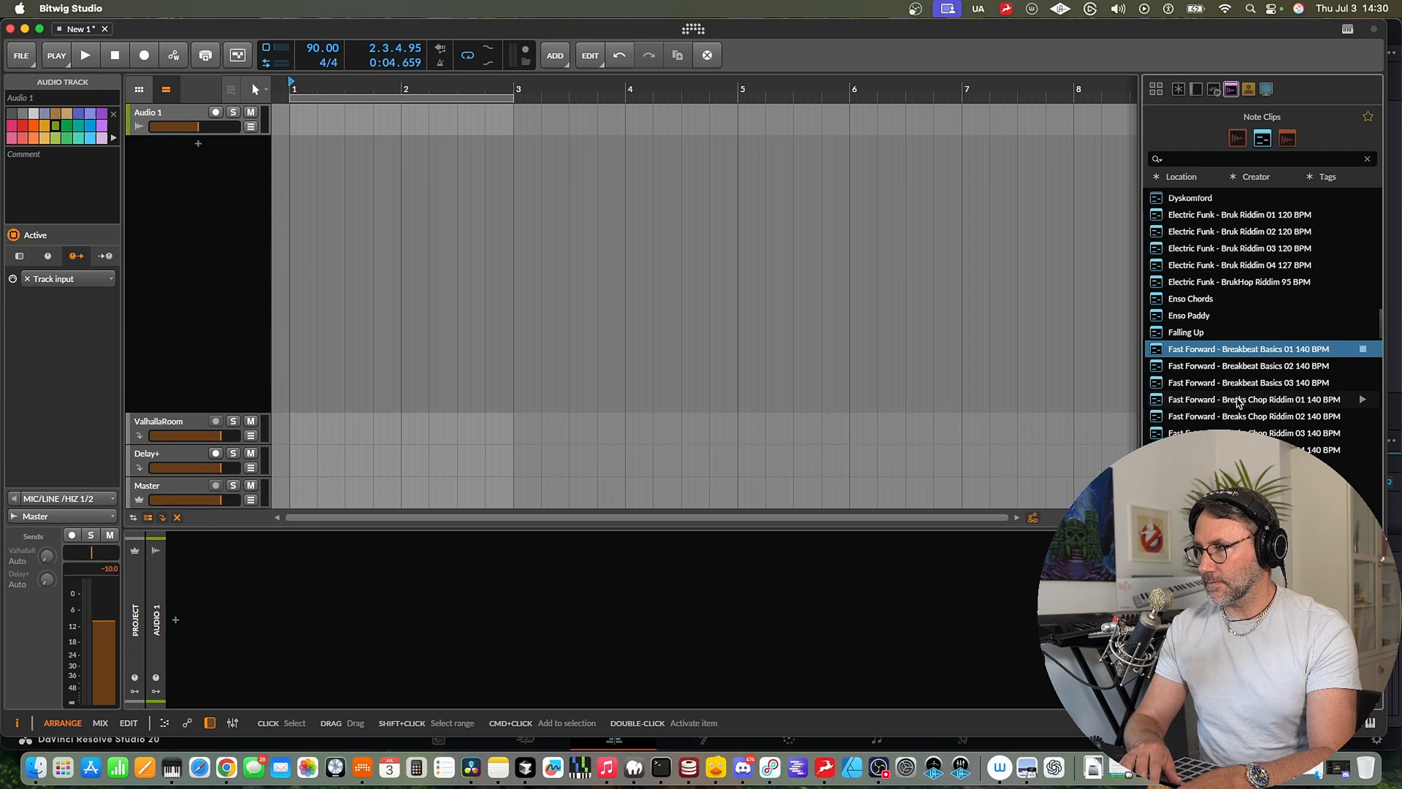
Step: Place the Fast Forward - Breakbeat Basics 01 140 BPM note clip at bar 1 on a new track and hear it play
{"action": "key", "text": "space"}
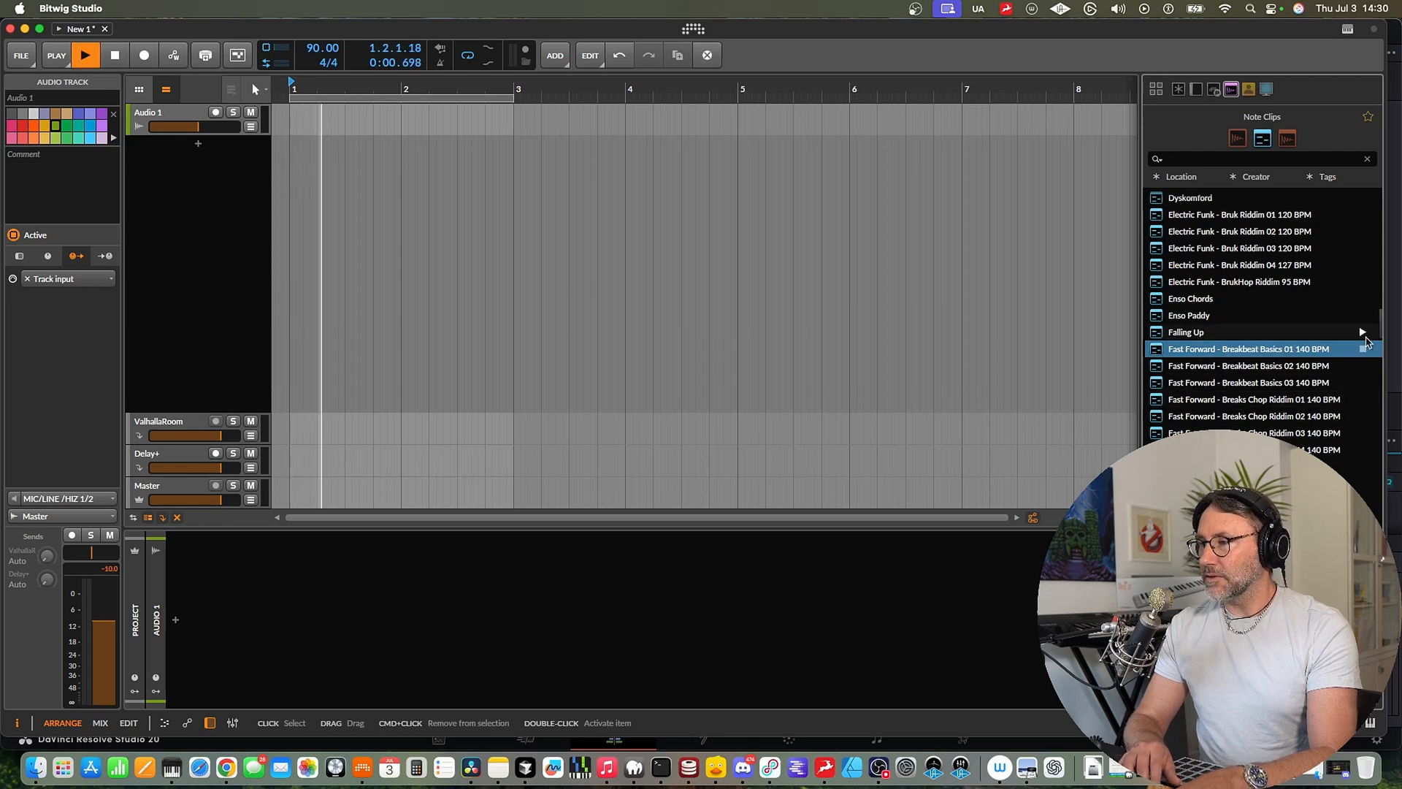
{"action": "left_click_drag", "start_coordinate": [1225, 355], "coordinate": [286, 194]}
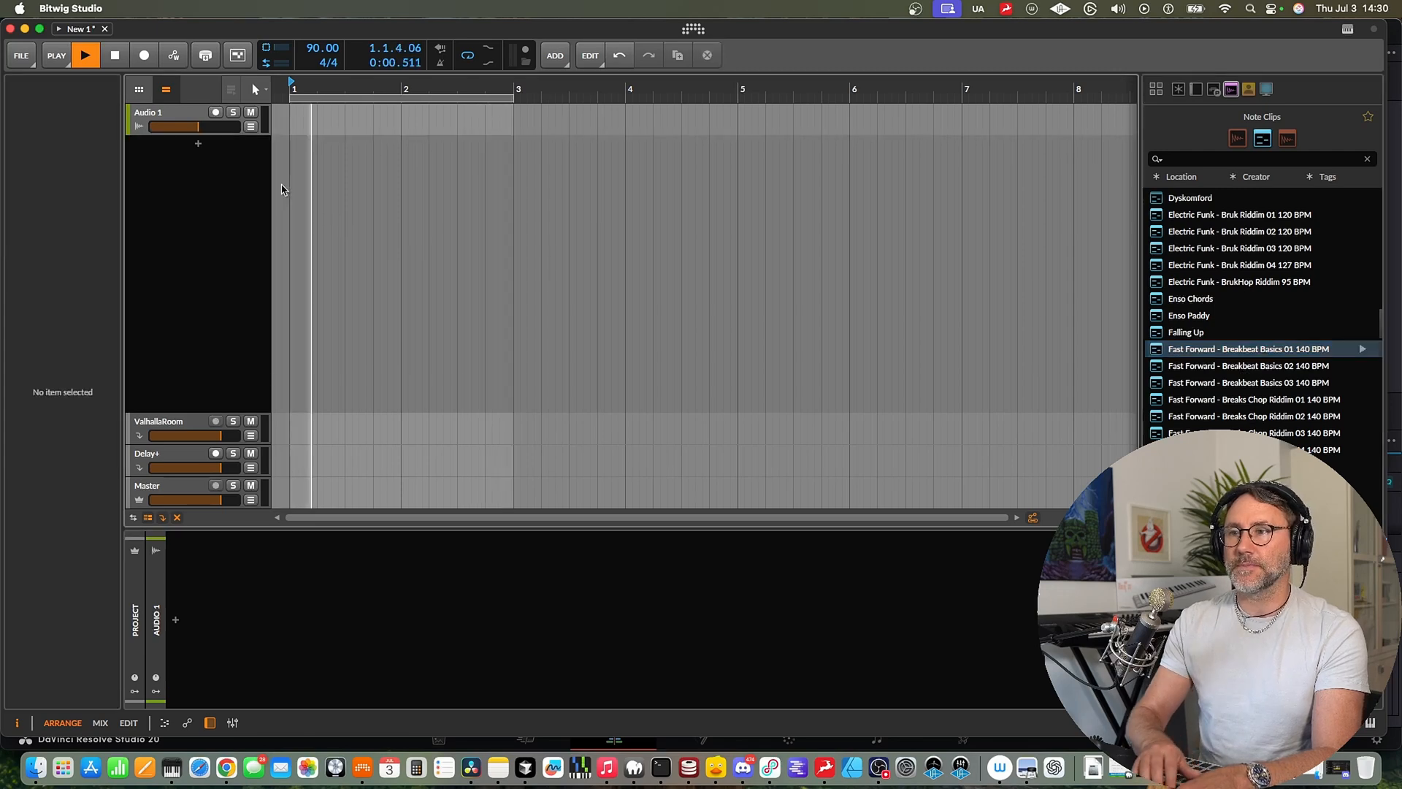
{"action": "key", "text": "space"}
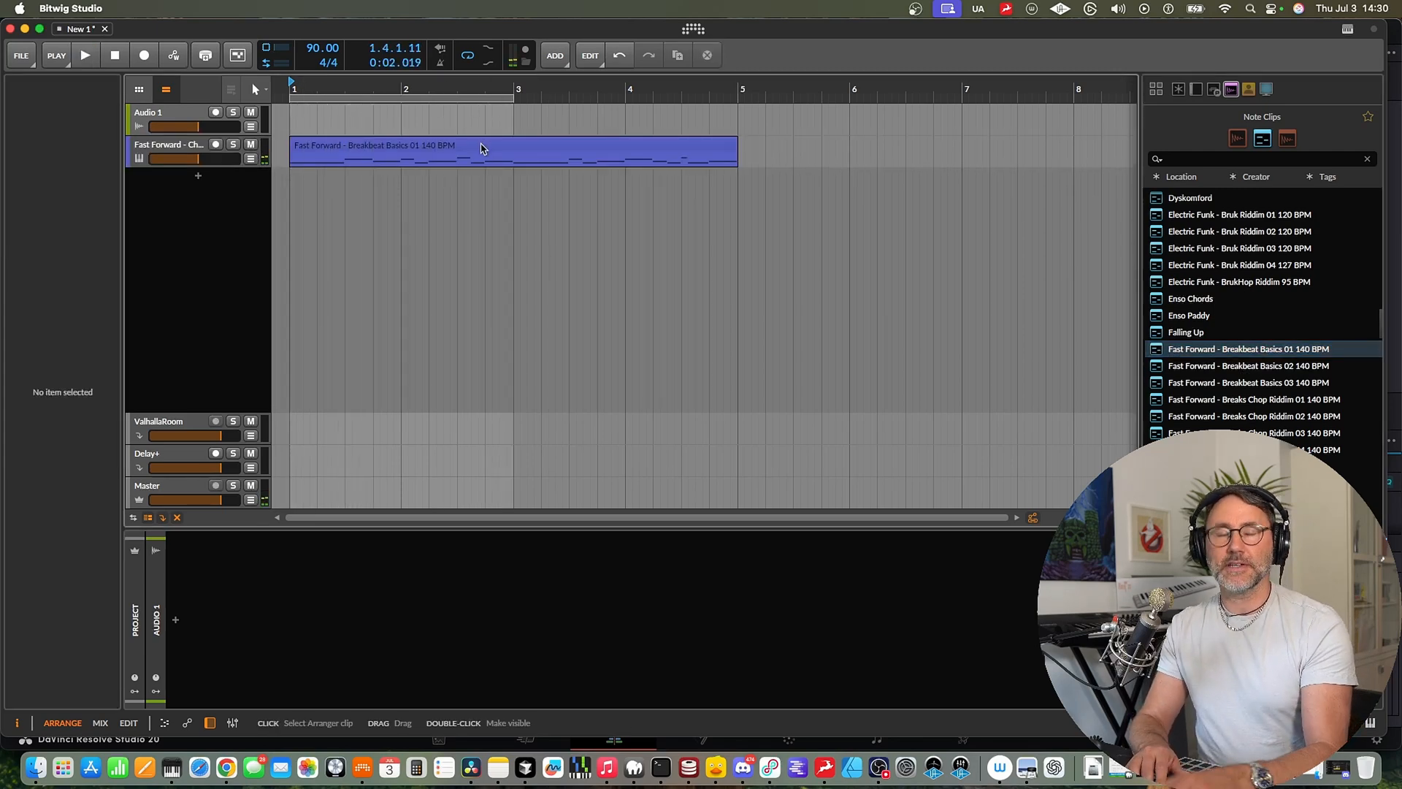
Step: Fit the arranger loop region to the four-bar Breakbeat Basics 01 clip
{"action": "left_click_drag", "start_coordinate": [512, 97], "coordinate": [741, 93]}
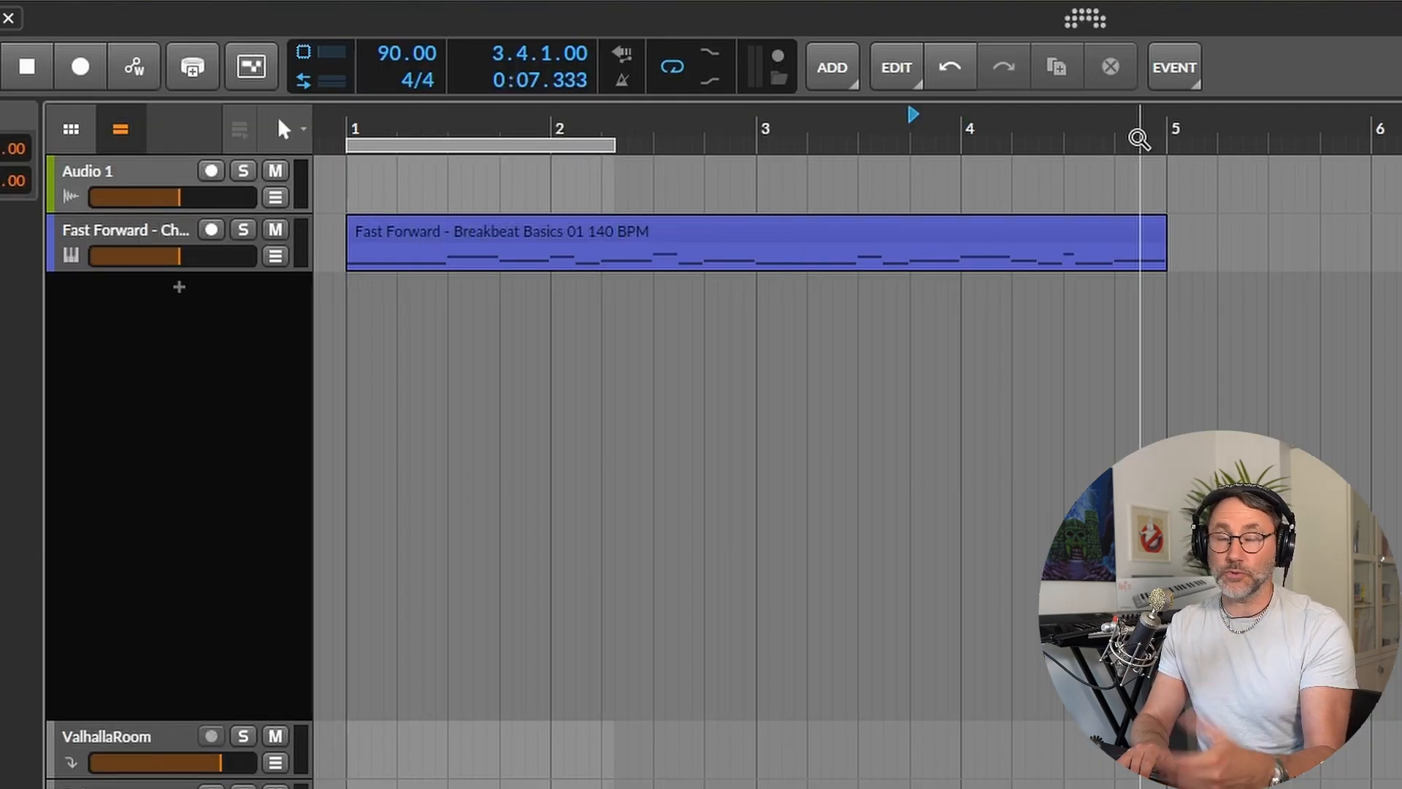
{"action": "left_click", "coordinate": [697, 235]}
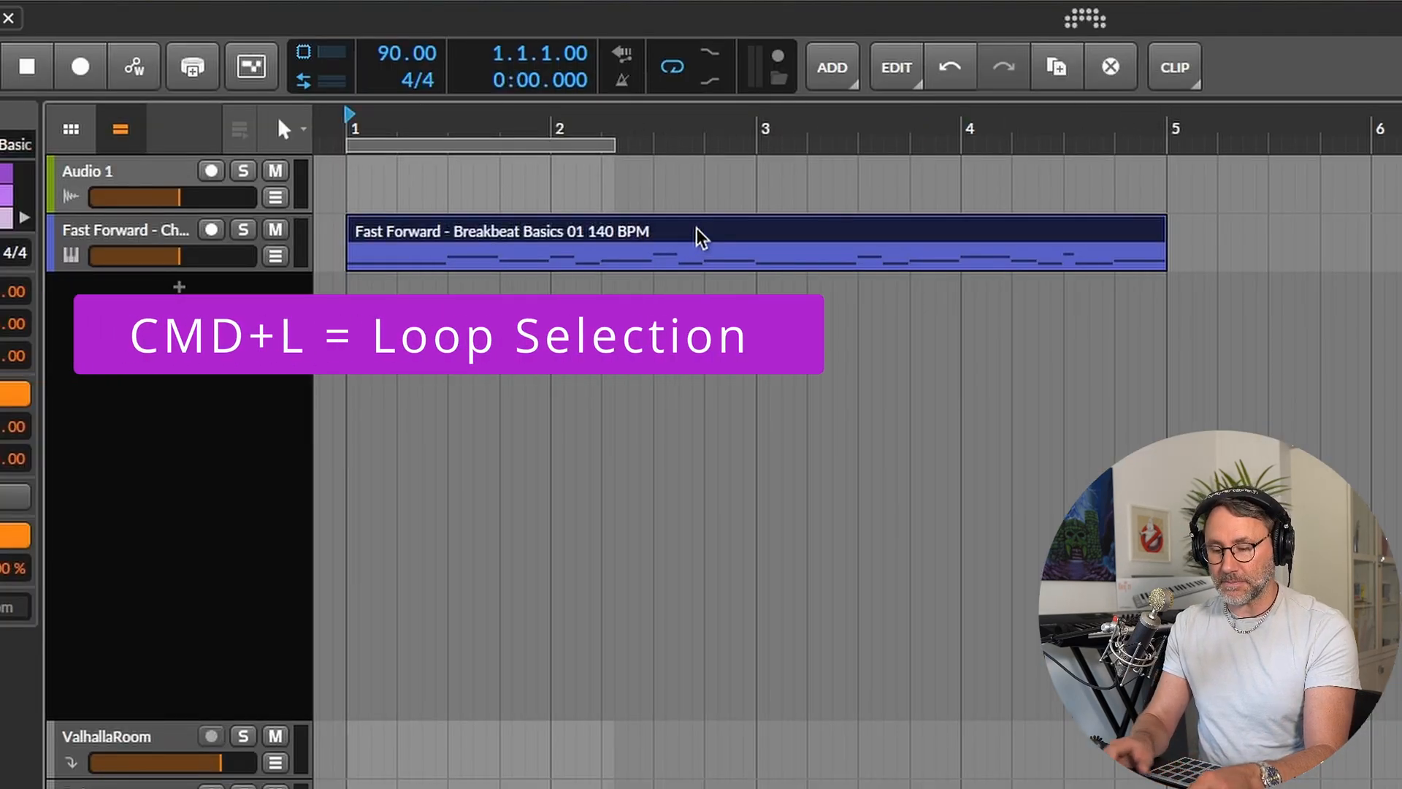
{"action": "key", "text": "super+l"}
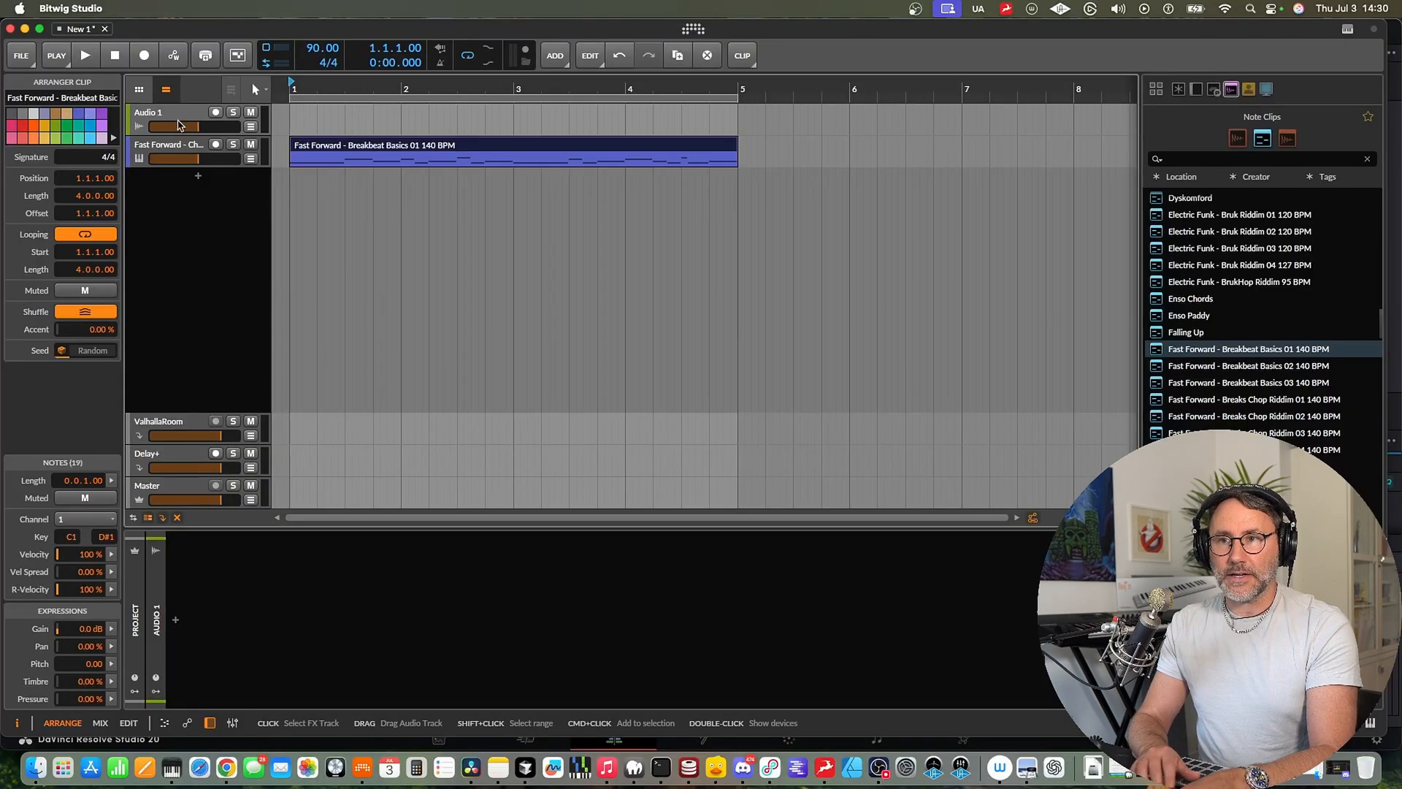
Step: Show the Fast Forward track's Drum Machine and audition the bottom row of pads and the first three pads above it
{"action": "left_click", "coordinate": [179, 149]}
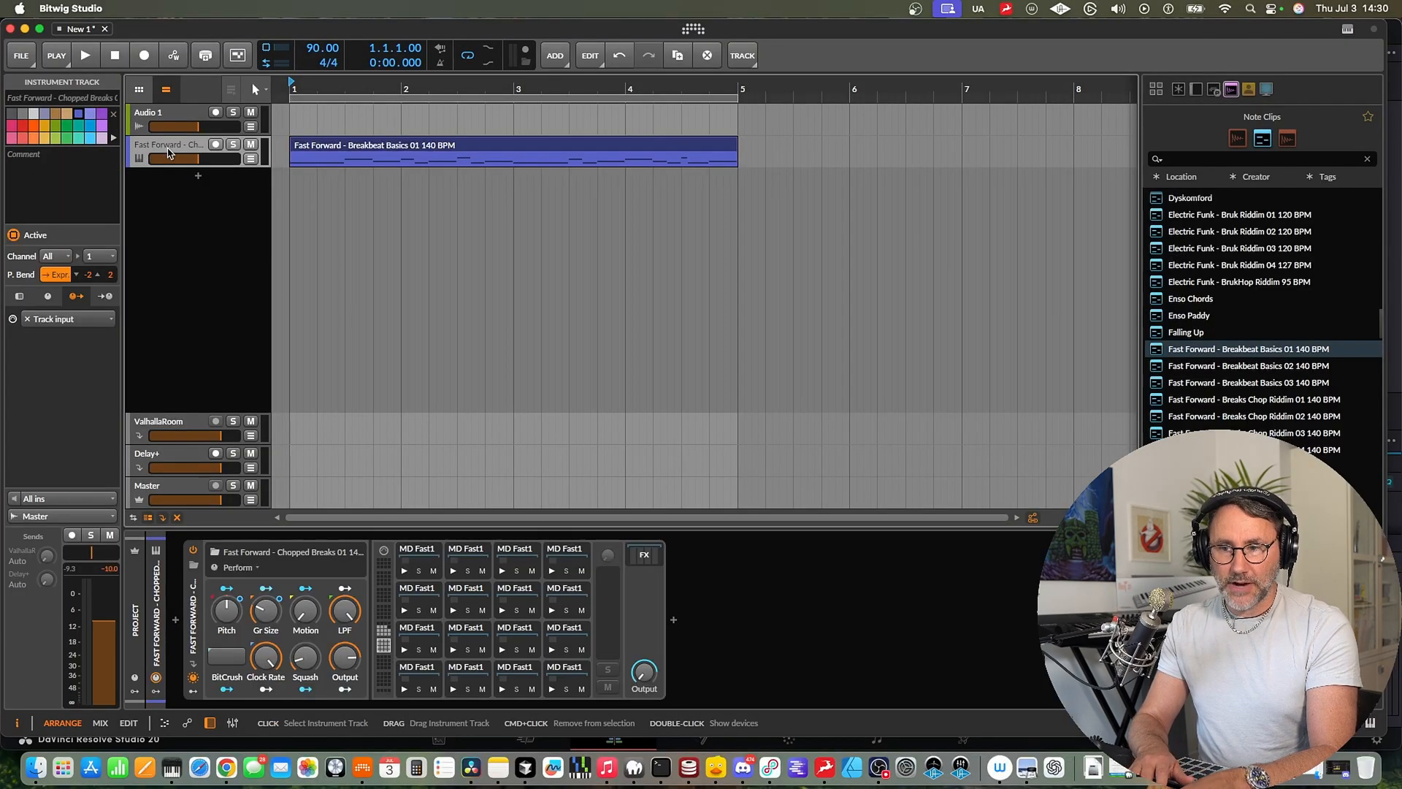
{"action": "left_click", "coordinate": [194, 621]}
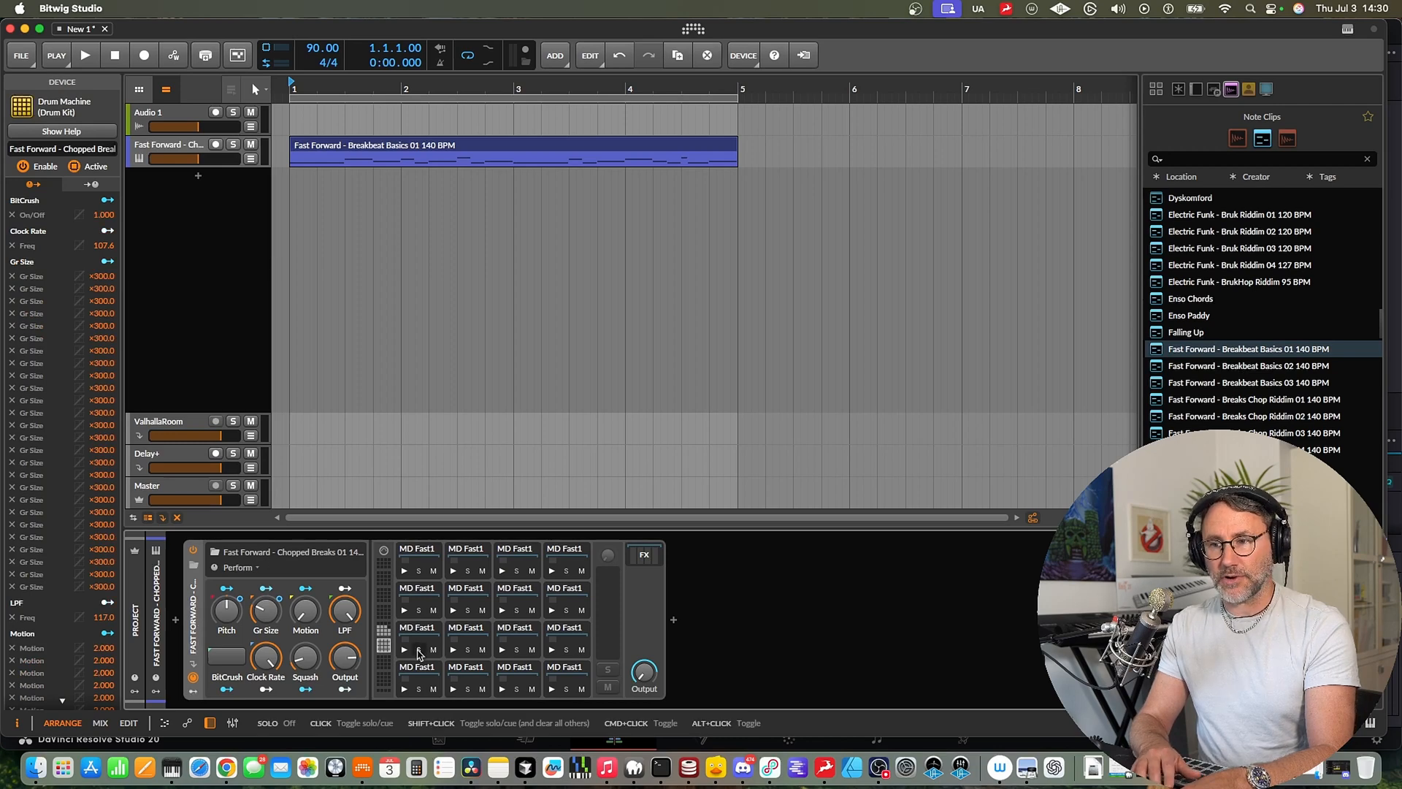
{"action": "left_click", "coordinate": [409, 690]}
{"action": "left_click", "coordinate": [458, 690]}
{"action": "left_click", "coordinate": [532, 691]}
{"action": "left_click", "coordinate": [554, 690]}
{"action": "left_click", "coordinate": [407, 652]}
{"action": "left_click", "coordinate": [454, 652]}
{"action": "left_click", "coordinate": [503, 649]}
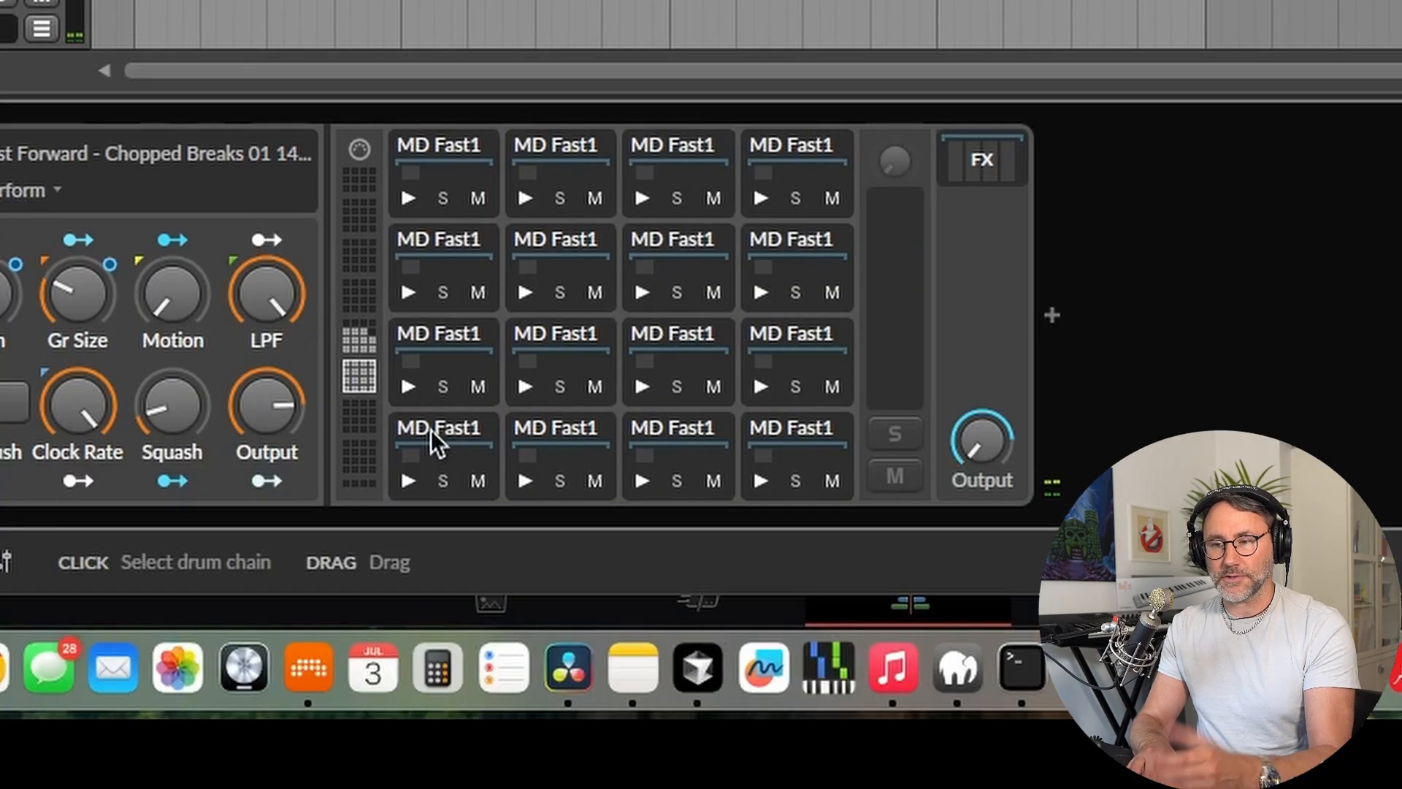
Step: Select individual Drum Machine pads and compare which section of the Gap Beat sample each one plays
{"action": "left_click", "coordinate": [430, 429]}
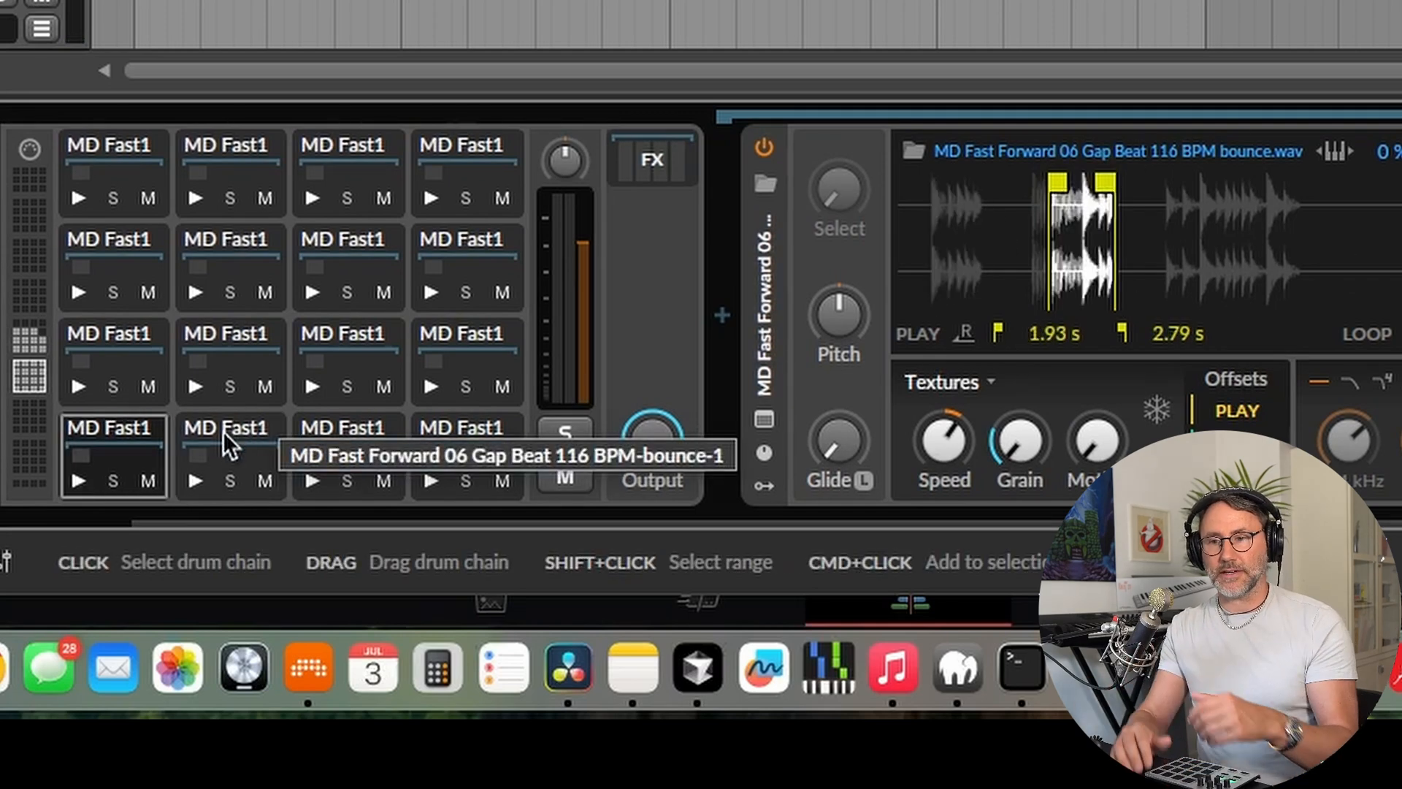
{"action": "left_click", "coordinate": [485, 455]}
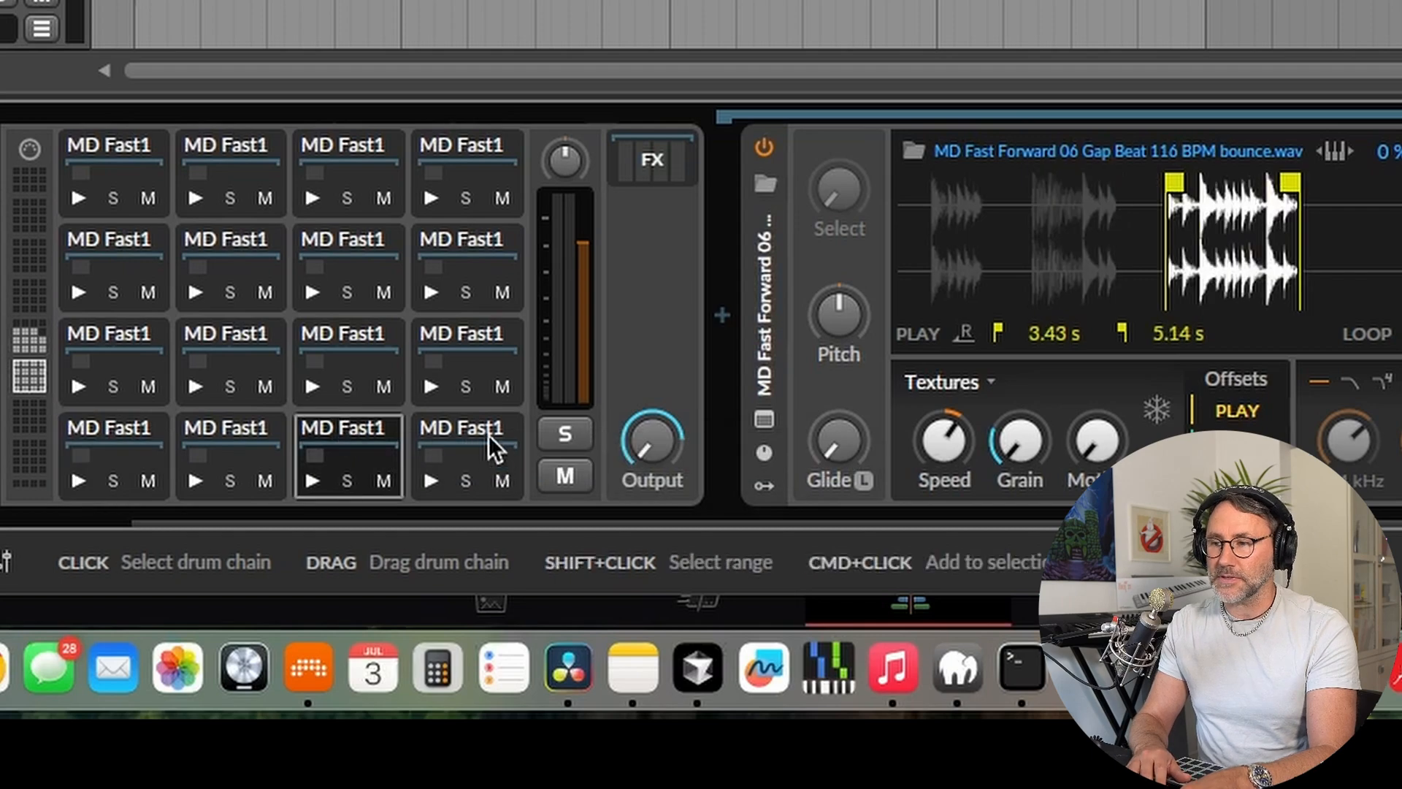
{"action": "left_click", "coordinate": [96, 327]}
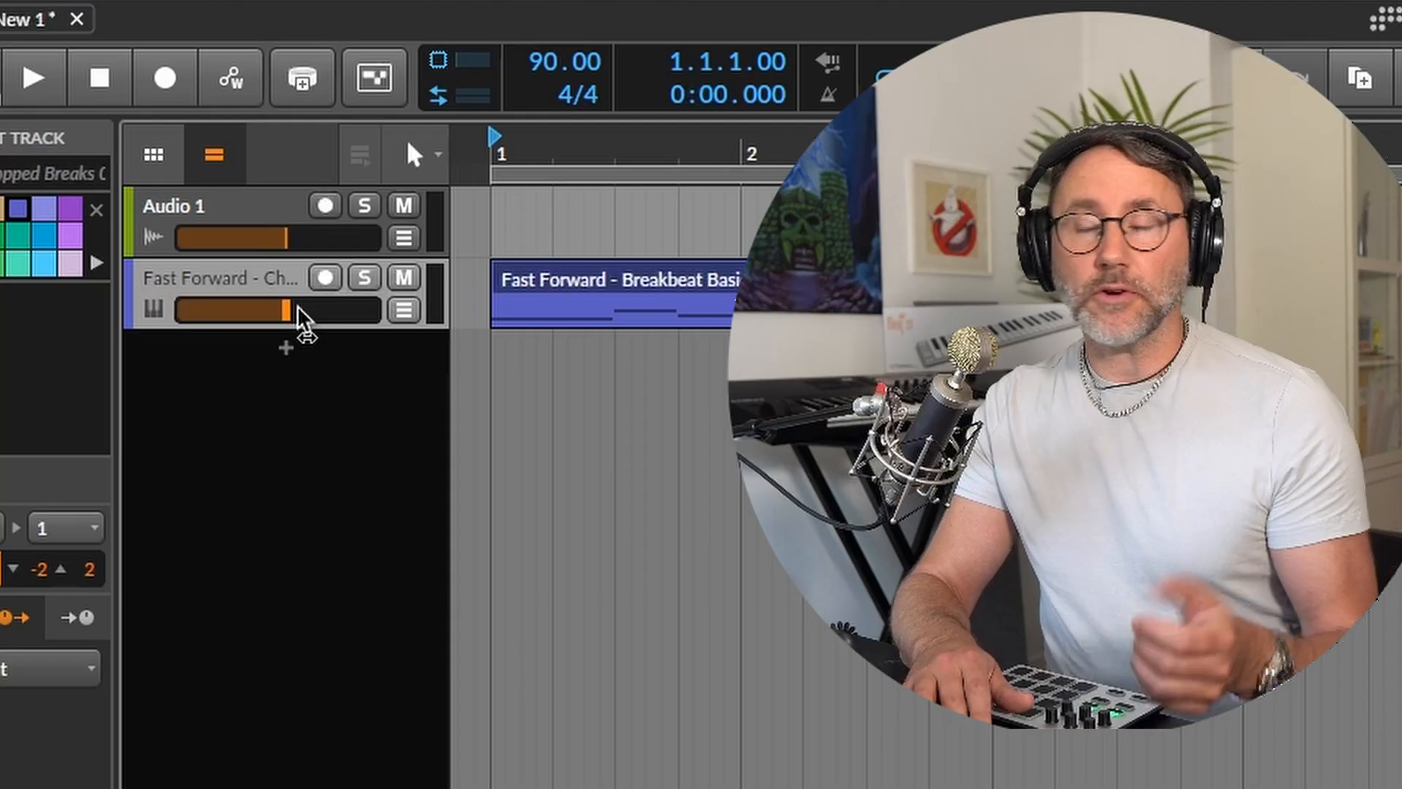
Step: Raise the Fast Forward track's volume to -4.1 dB and arm the track for recording
{"action": "left_click_drag", "start_coordinate": [297, 318], "coordinate": [314, 318]}
{"action": "left_click", "coordinate": [325, 277]}
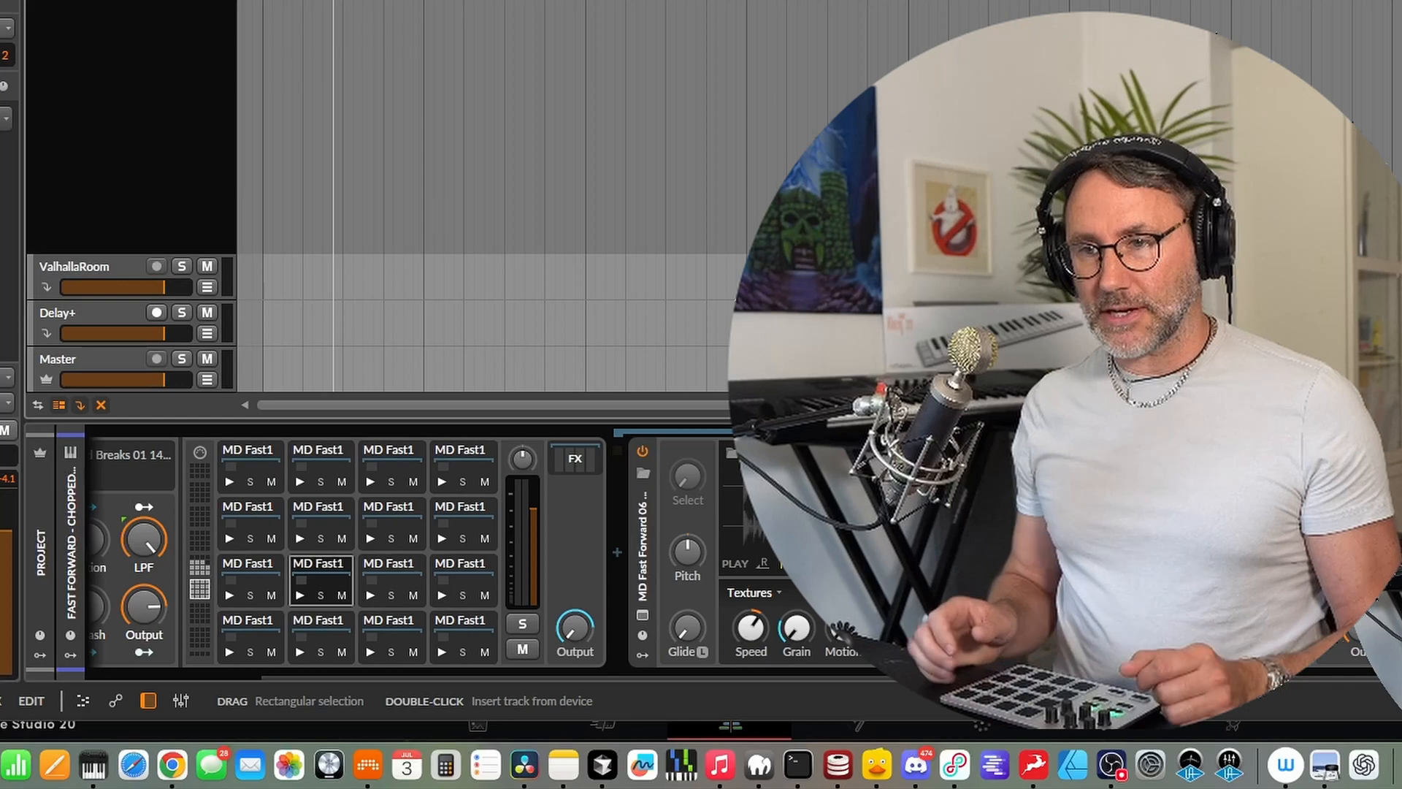
{"action": "scroll", "coordinate": [310, 545], "scroll_direction": "left", "scroll_amount": 3}
{"action": "scroll", "coordinate": [310, 544], "scroll_direction": "down", "scroll_amount": 1}
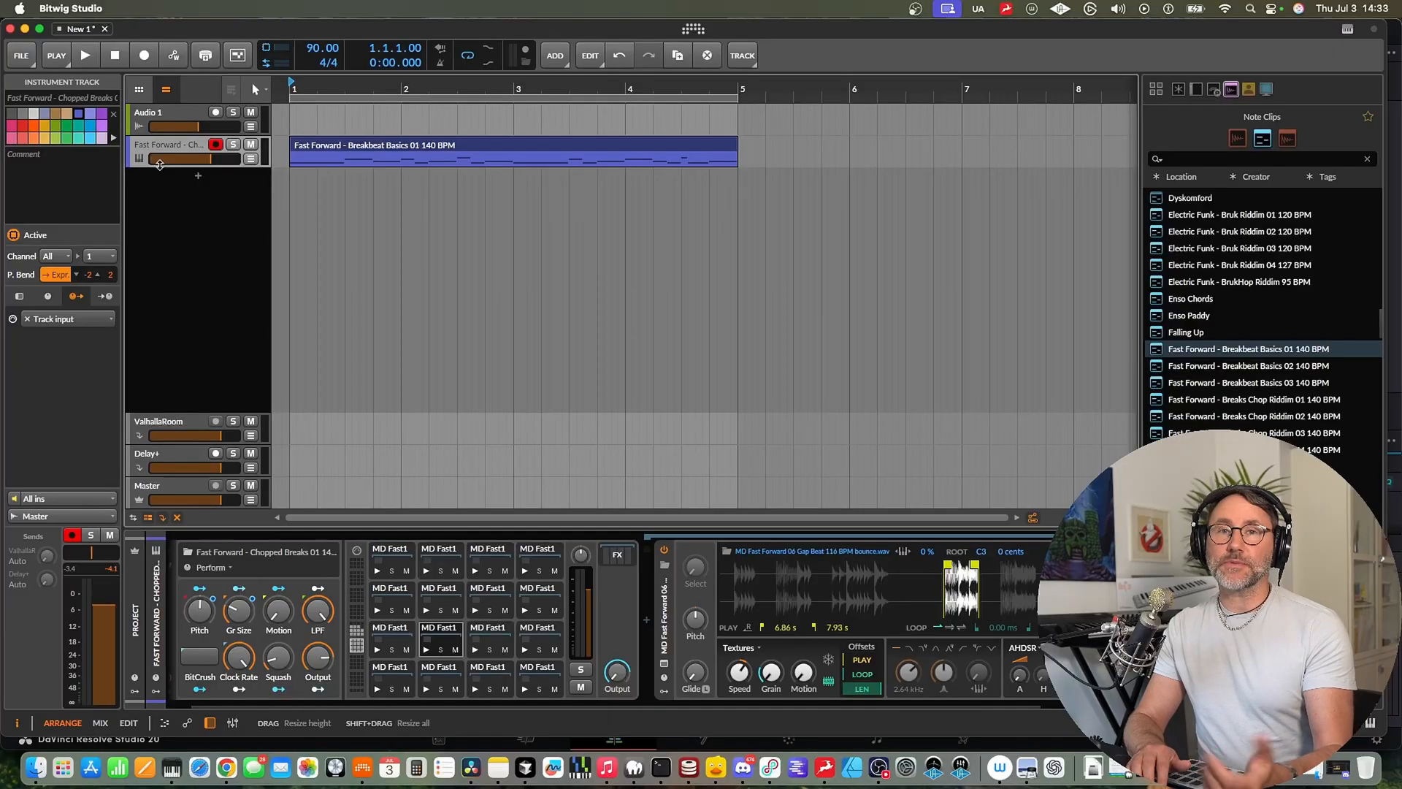
Step: Make the Fast Forward track taller in the arranger and select its Breakbeat Basics 01 clip for playback
{"action": "left_click_drag", "start_coordinate": [159, 164], "coordinate": [131, 278]}
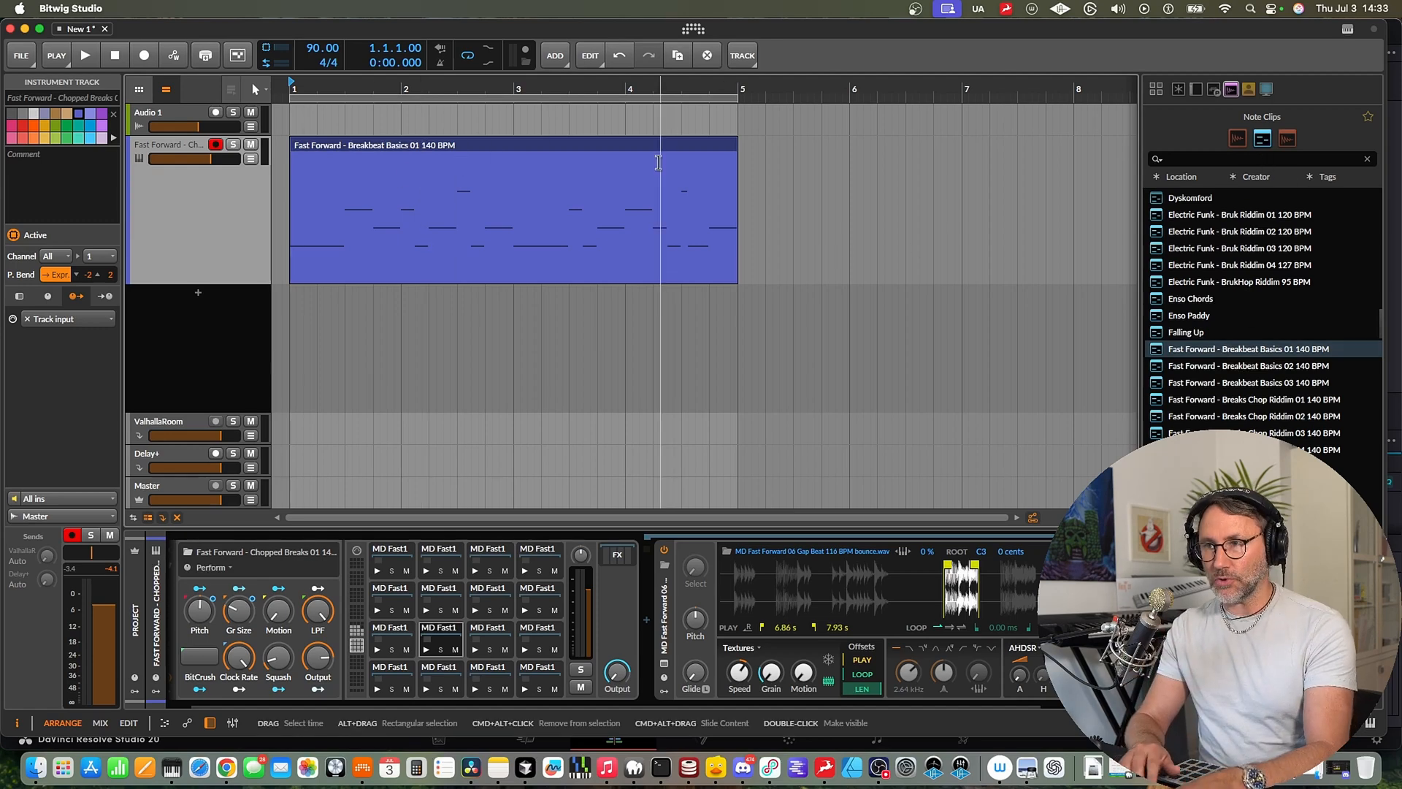
{"action": "key", "text": "space"}
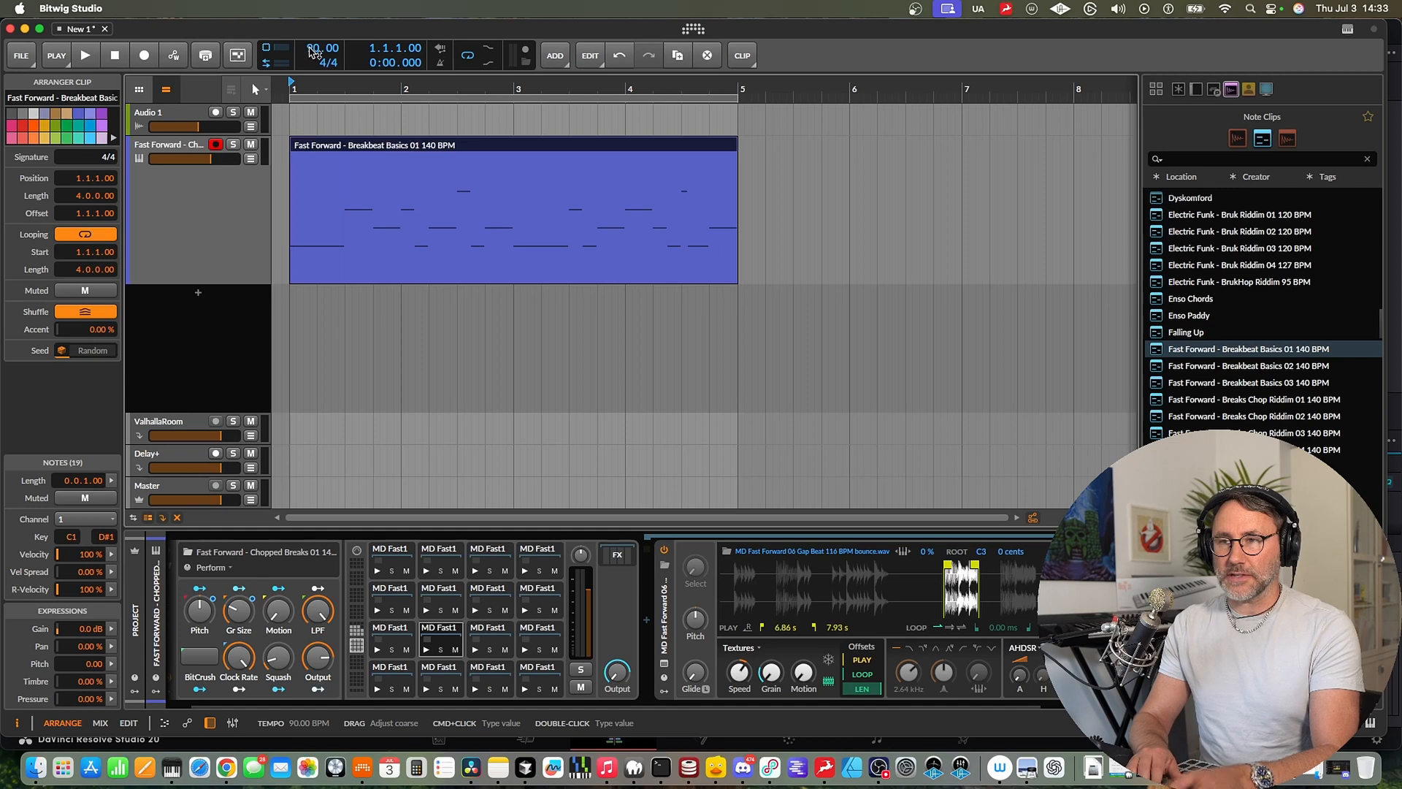
Step: Set the project tempo to 140 BPM and play the Breakbeat Basics 01 clip at that matching speed
{"action": "left_click_drag", "start_coordinate": [315, 50], "coordinate": [314, 44]}
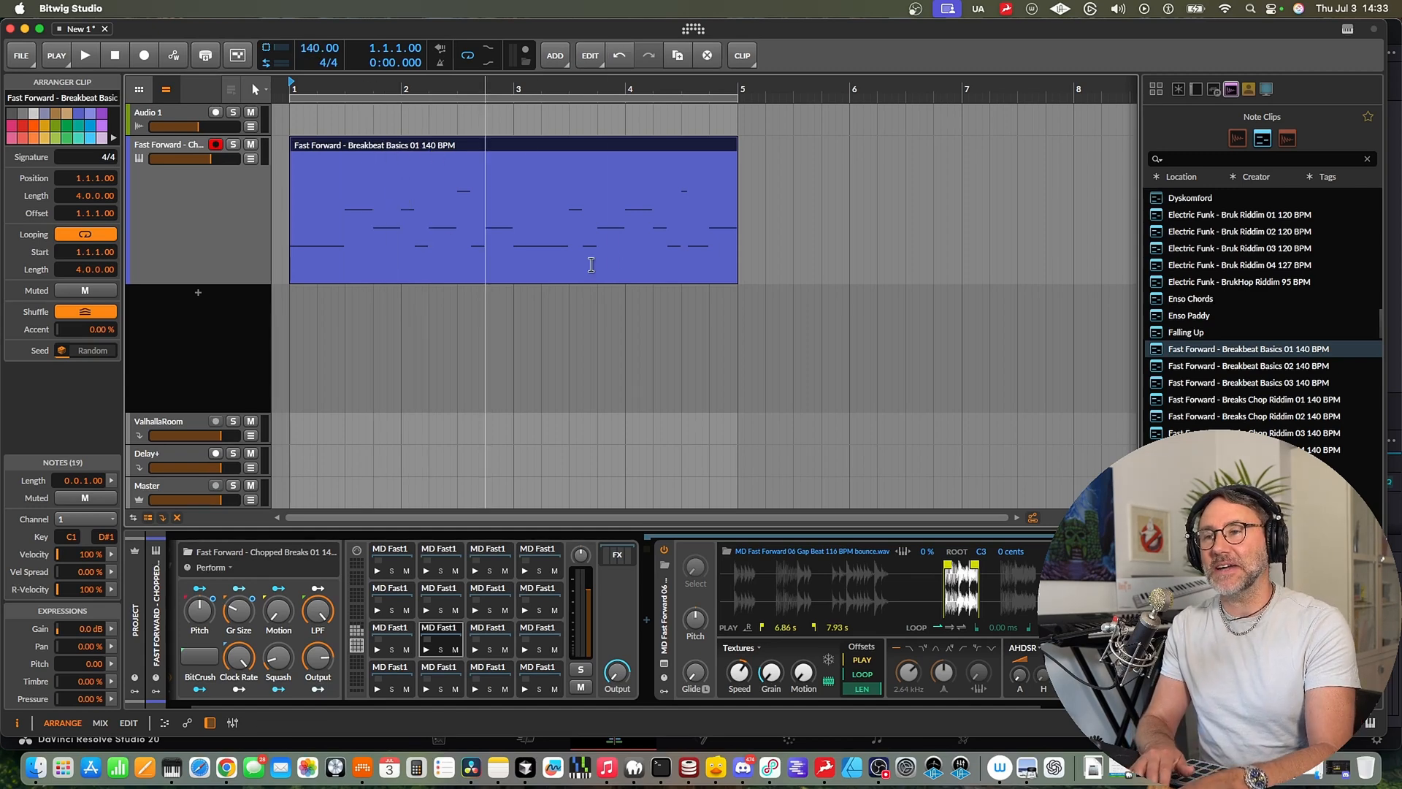
{"action": "key", "text": "space"}
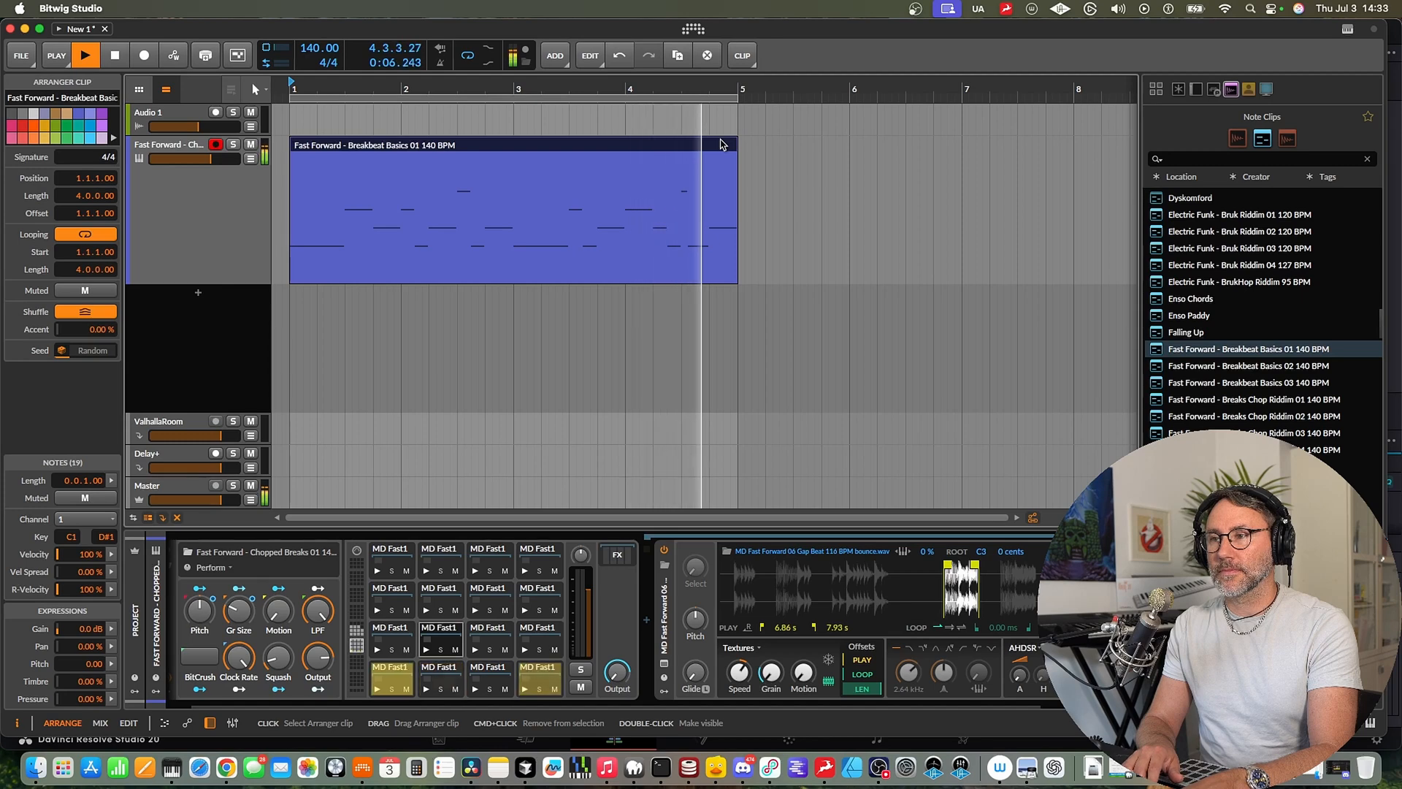
{"action": "key", "text": "space"}
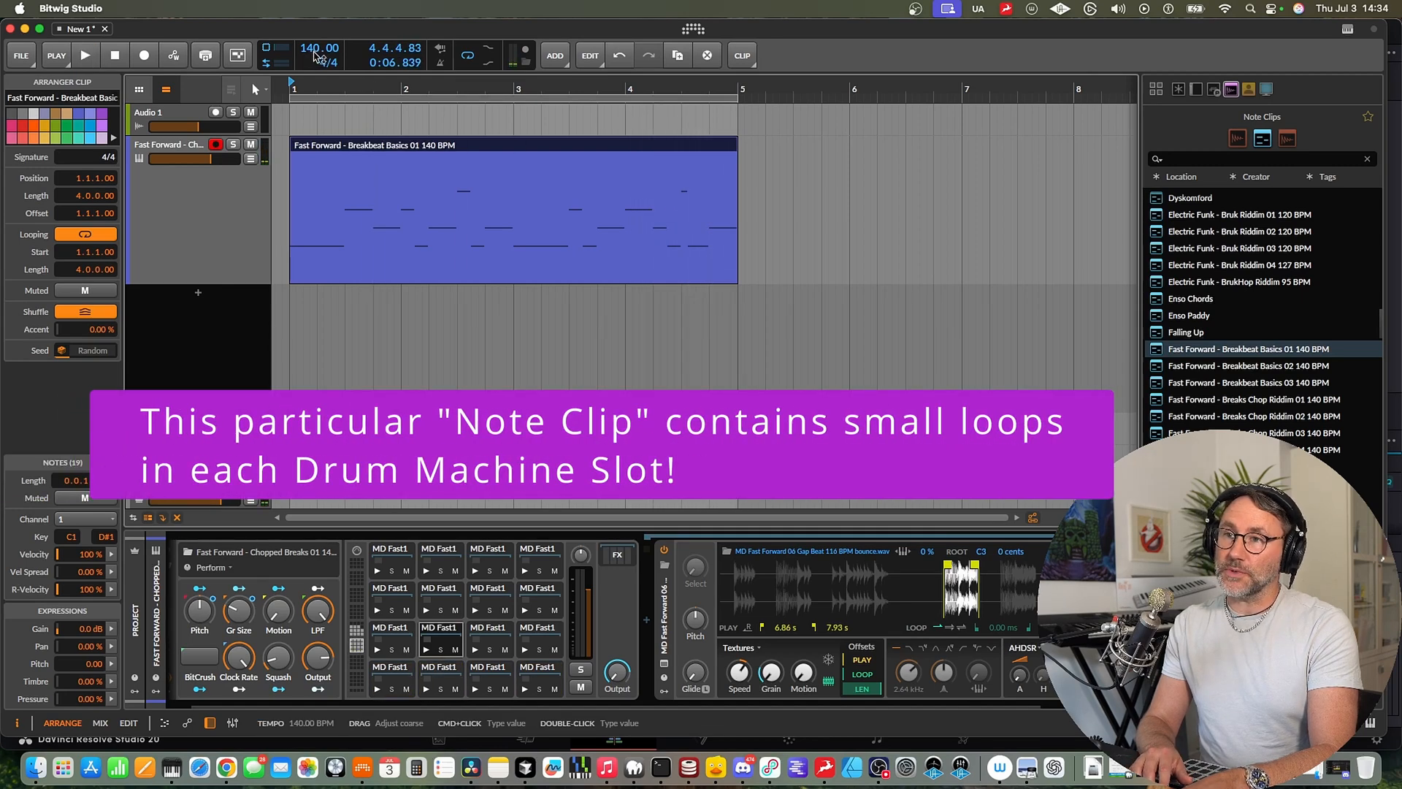
Step: Raise the project tempo to 168 BPM, play the clip at that speed, and show the sample slice of the Drum Machine's lowest first pad
{"action": "left_click_drag", "start_coordinate": [316, 56], "coordinate": [316, 50]}
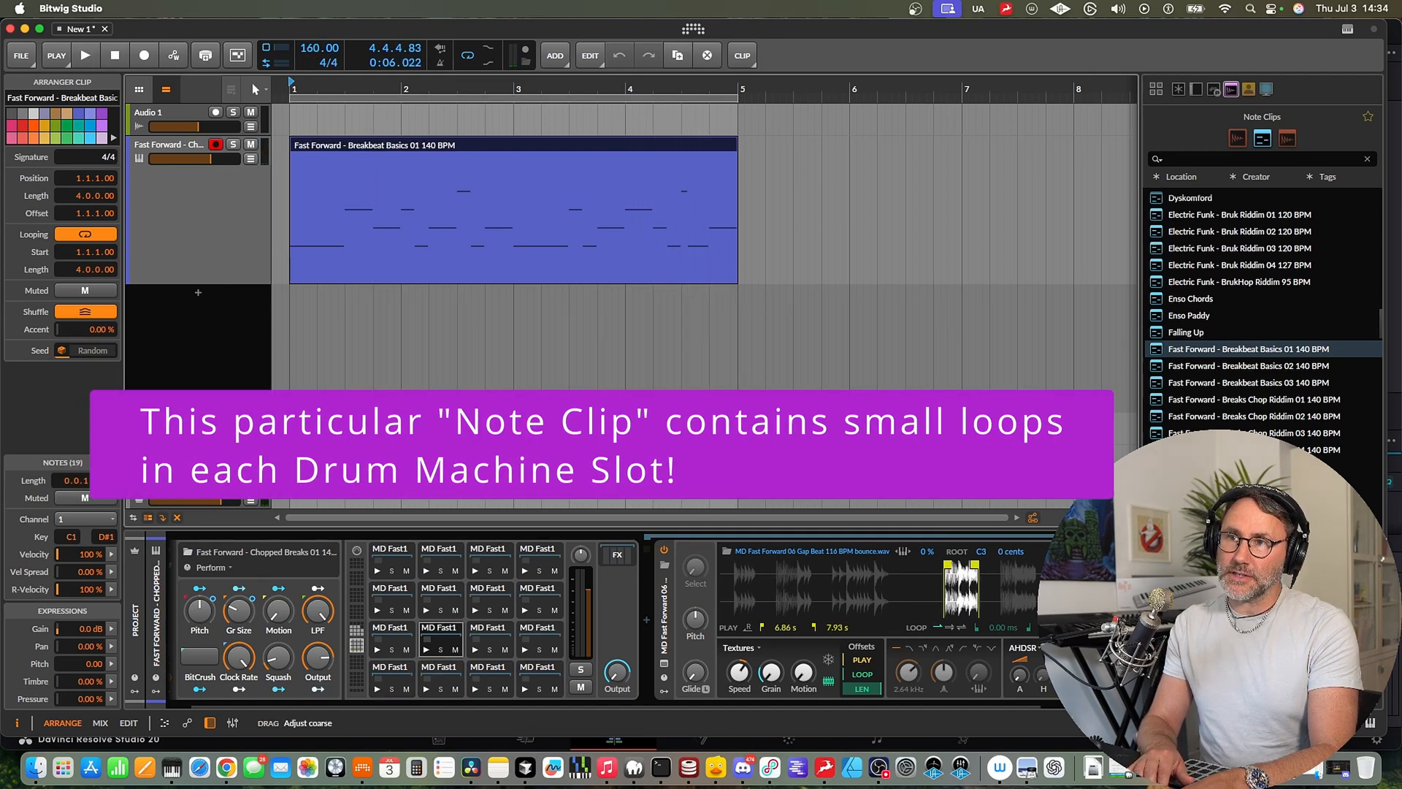
{"action": "key", "text": "space"}
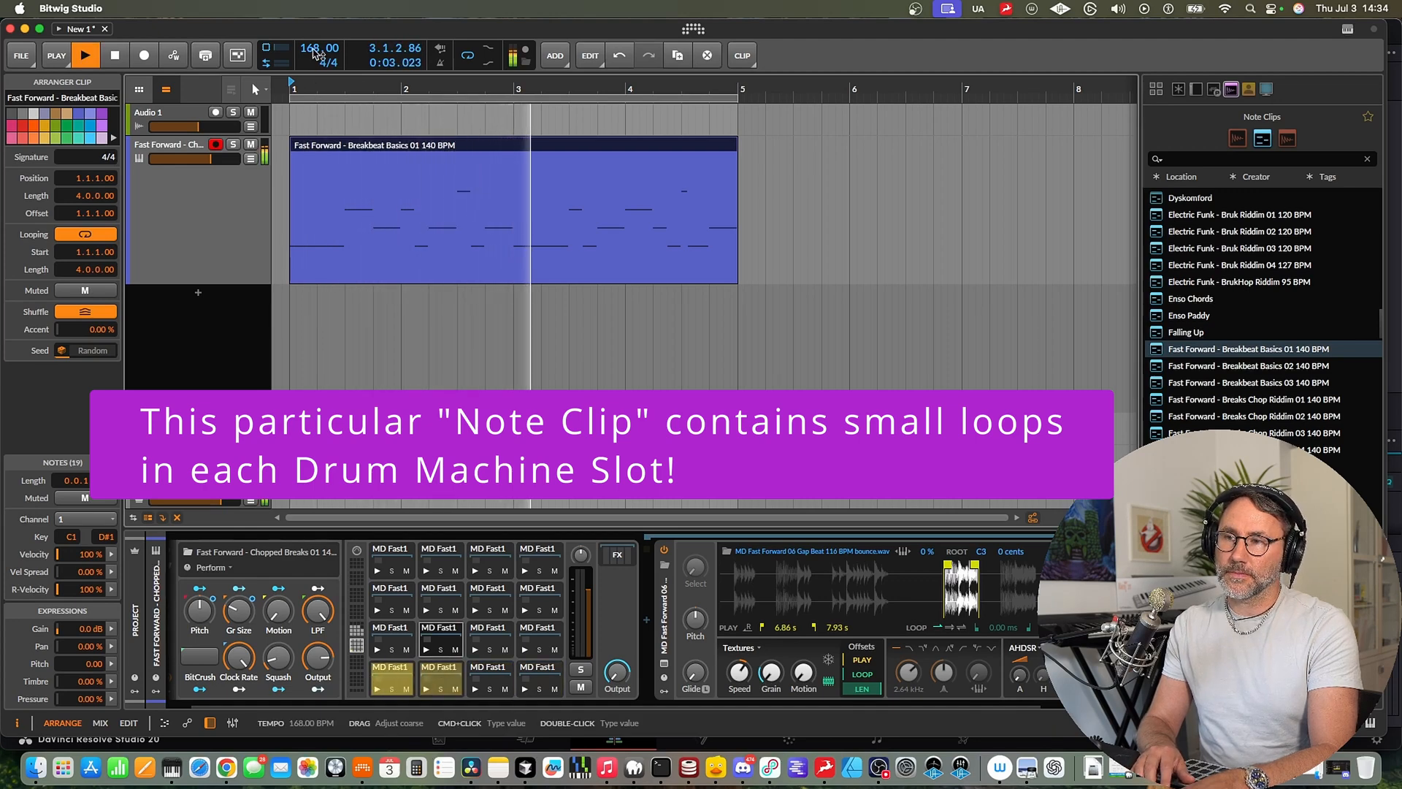
{"action": "key", "text": "space"}
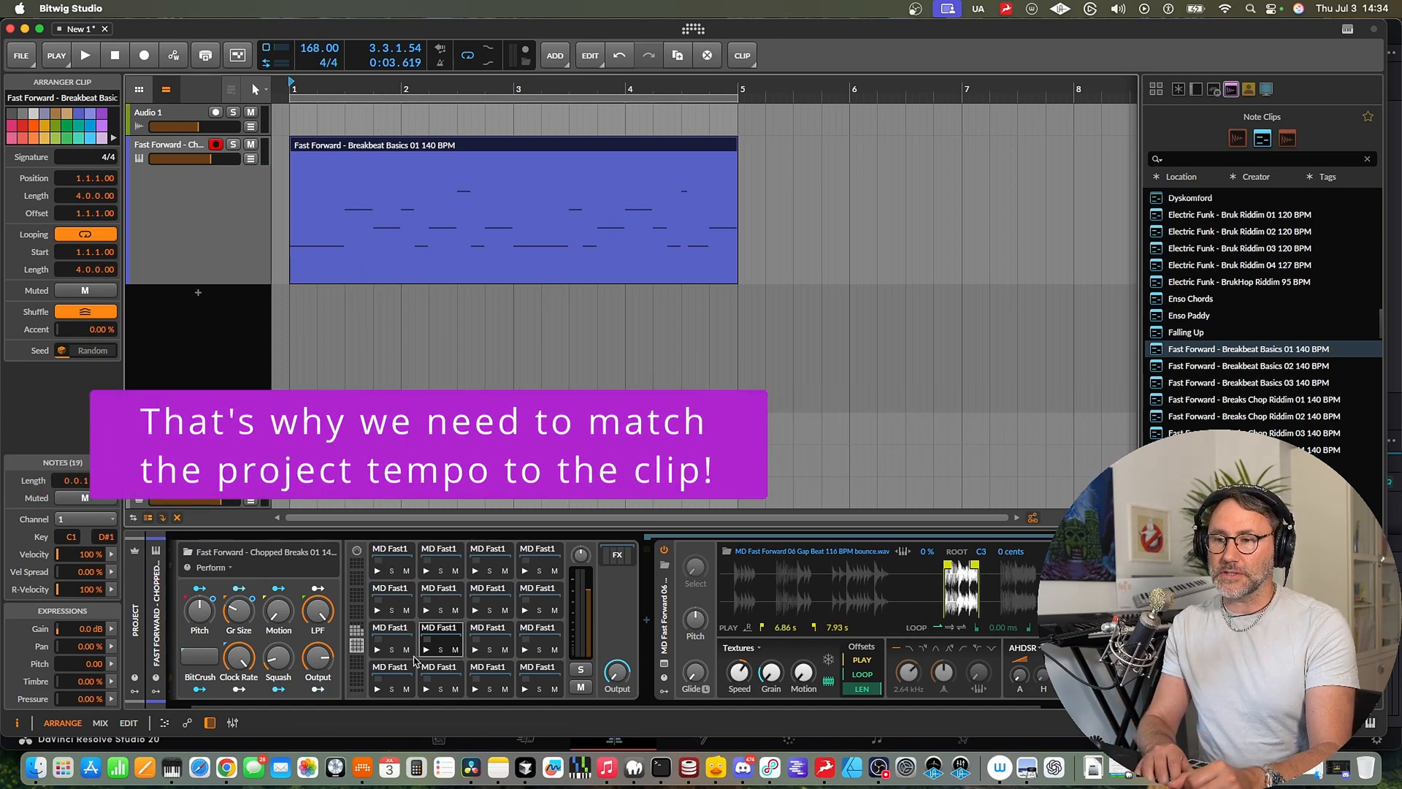
{"action": "left_click", "coordinate": [393, 672]}
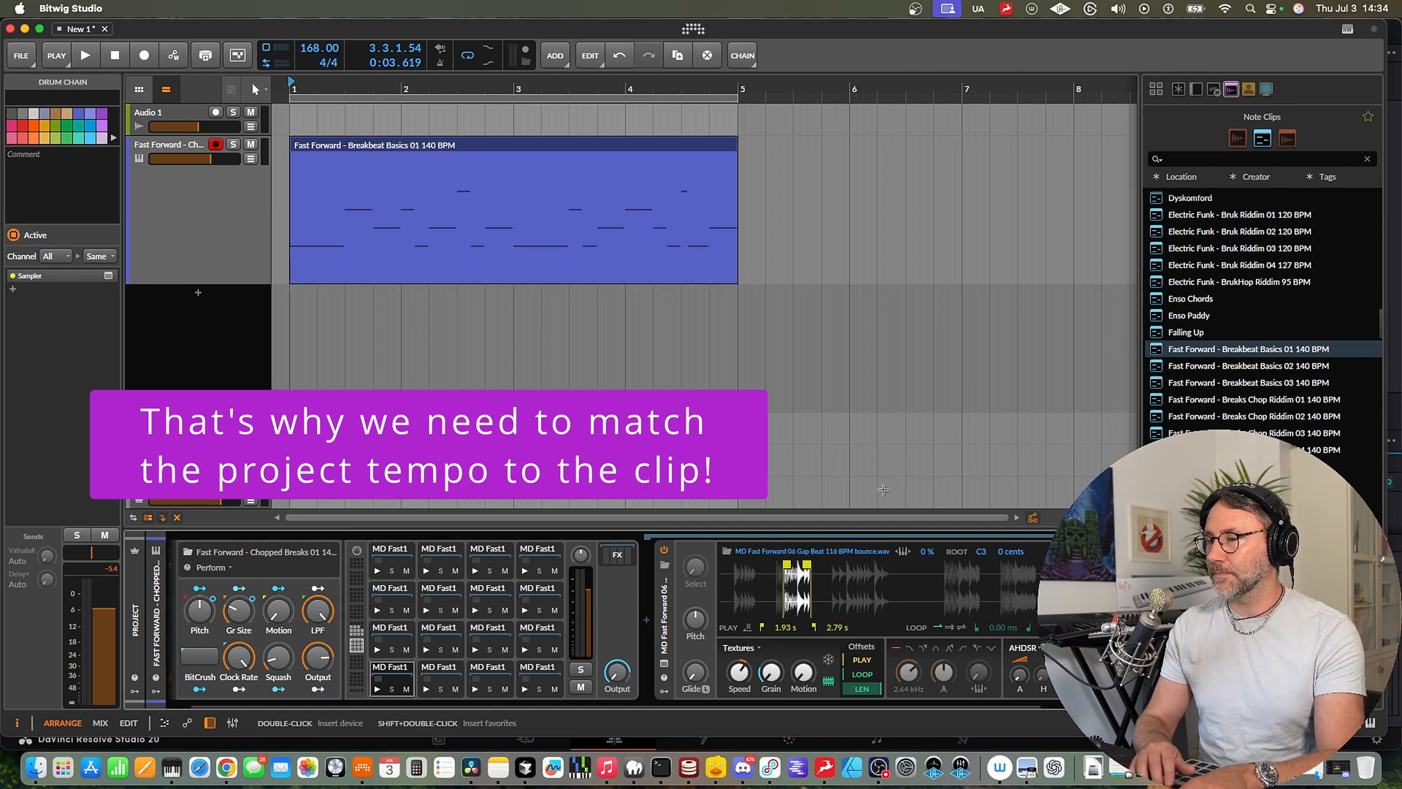
Step: Browse the note clips from Head Nodding through Kansas to Legend 808 and preview Legend 808 Juke Beat 02
{"action": "scroll", "coordinate": [1234, 361], "scroll_direction": "down", "scroll_amount": 5}
{"action": "left_click", "coordinate": [1223, 356]}
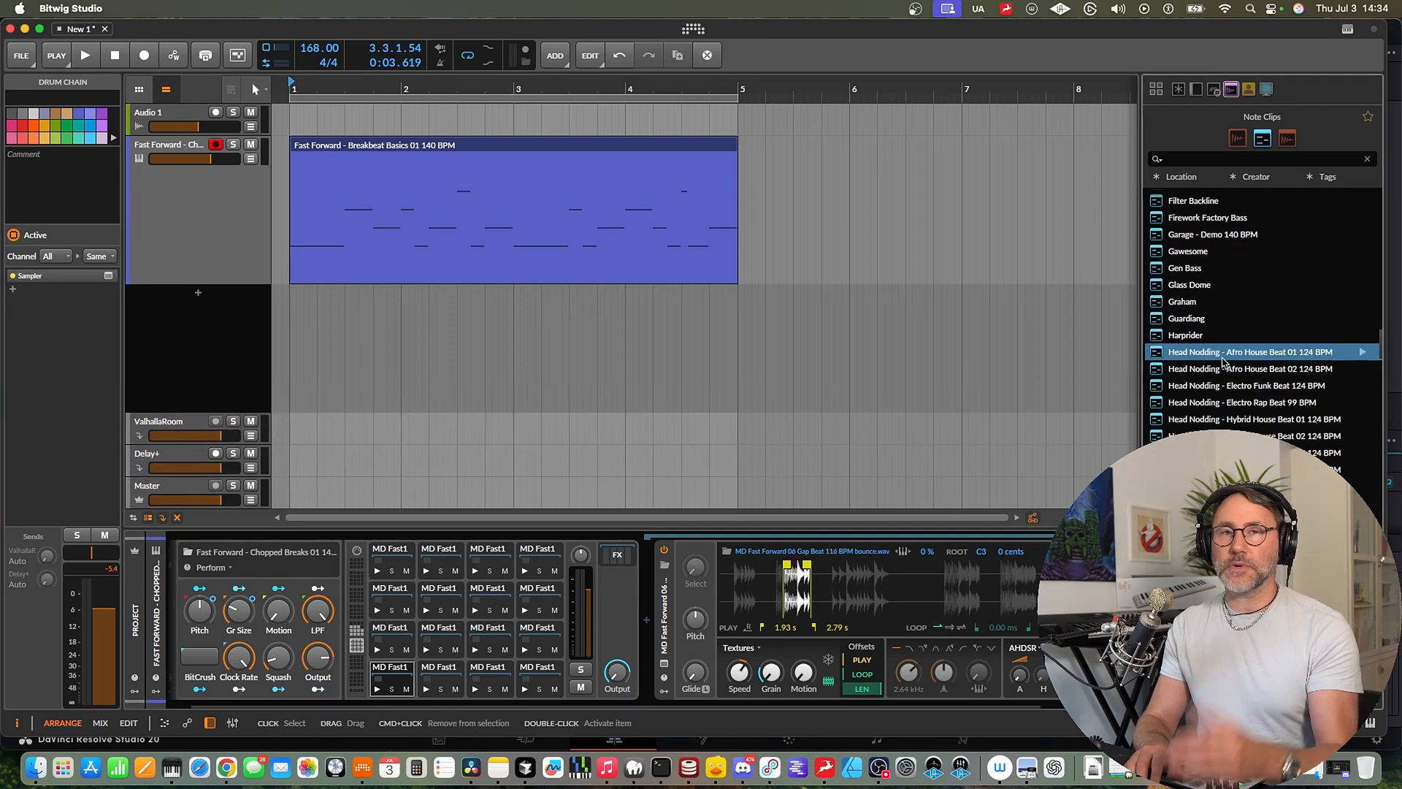
{"action": "scroll", "coordinate": [1224, 358], "scroll_direction": "down", "scroll_amount": 5}
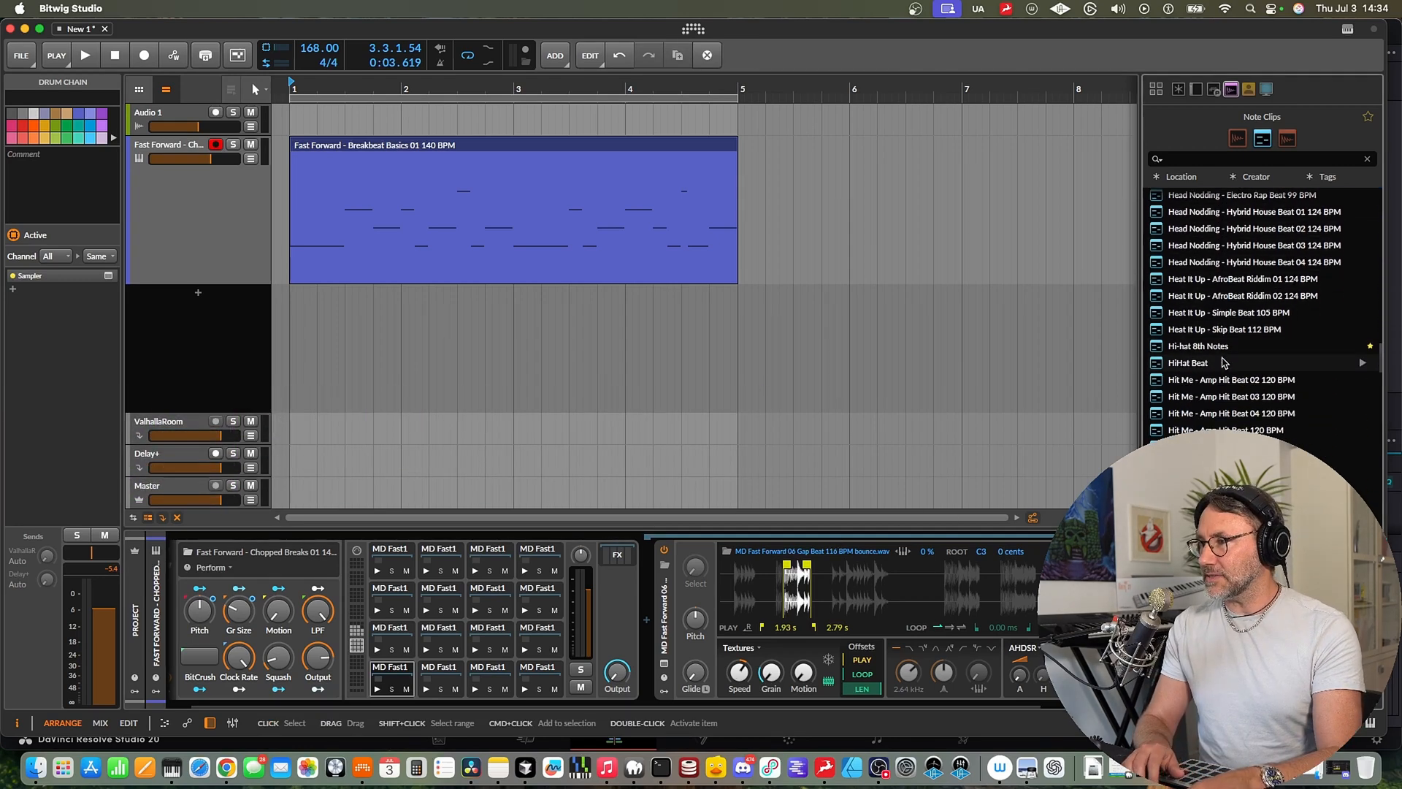
{"action": "scroll", "coordinate": [1224, 362], "scroll_direction": "down", "scroll_amount": 10}
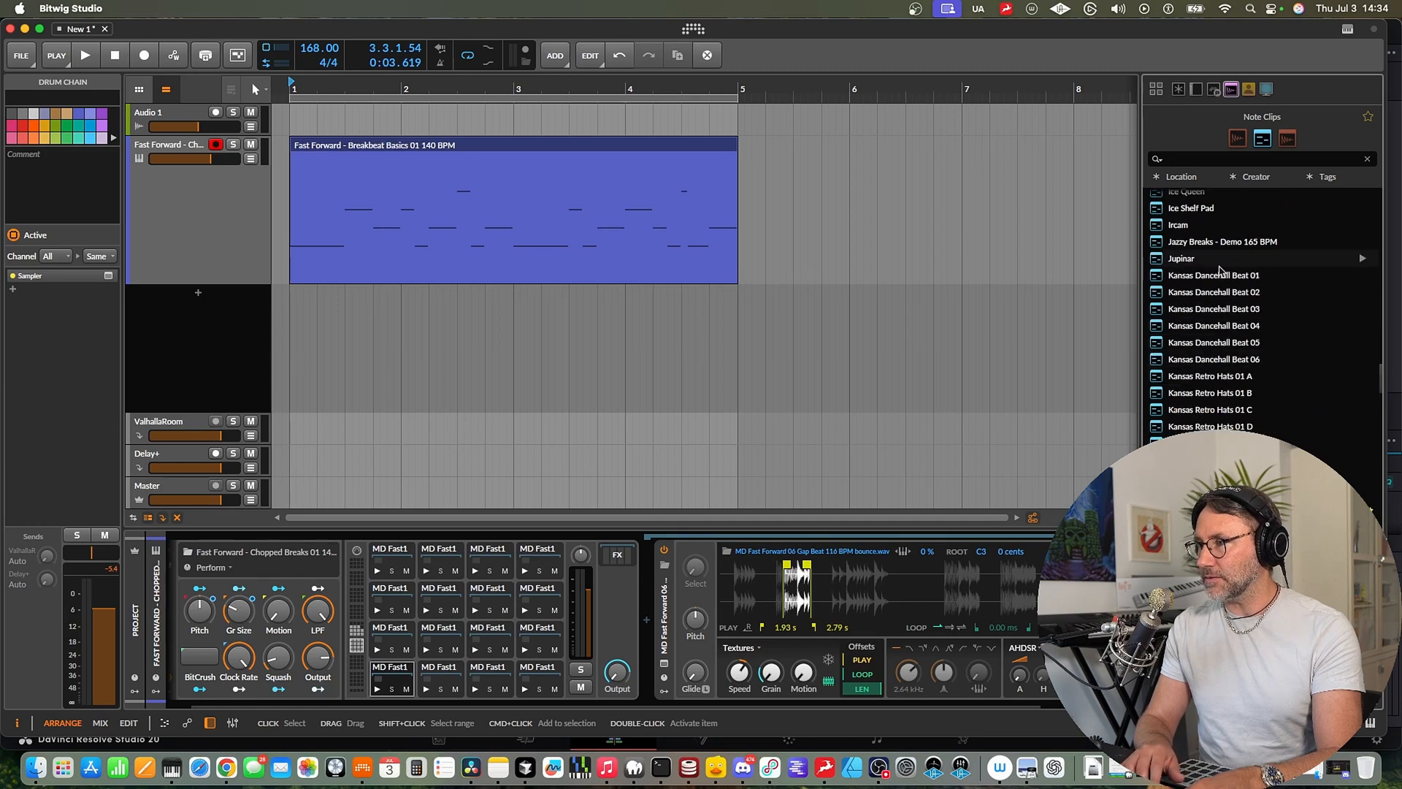
{"action": "left_click", "coordinate": [1213, 278]}
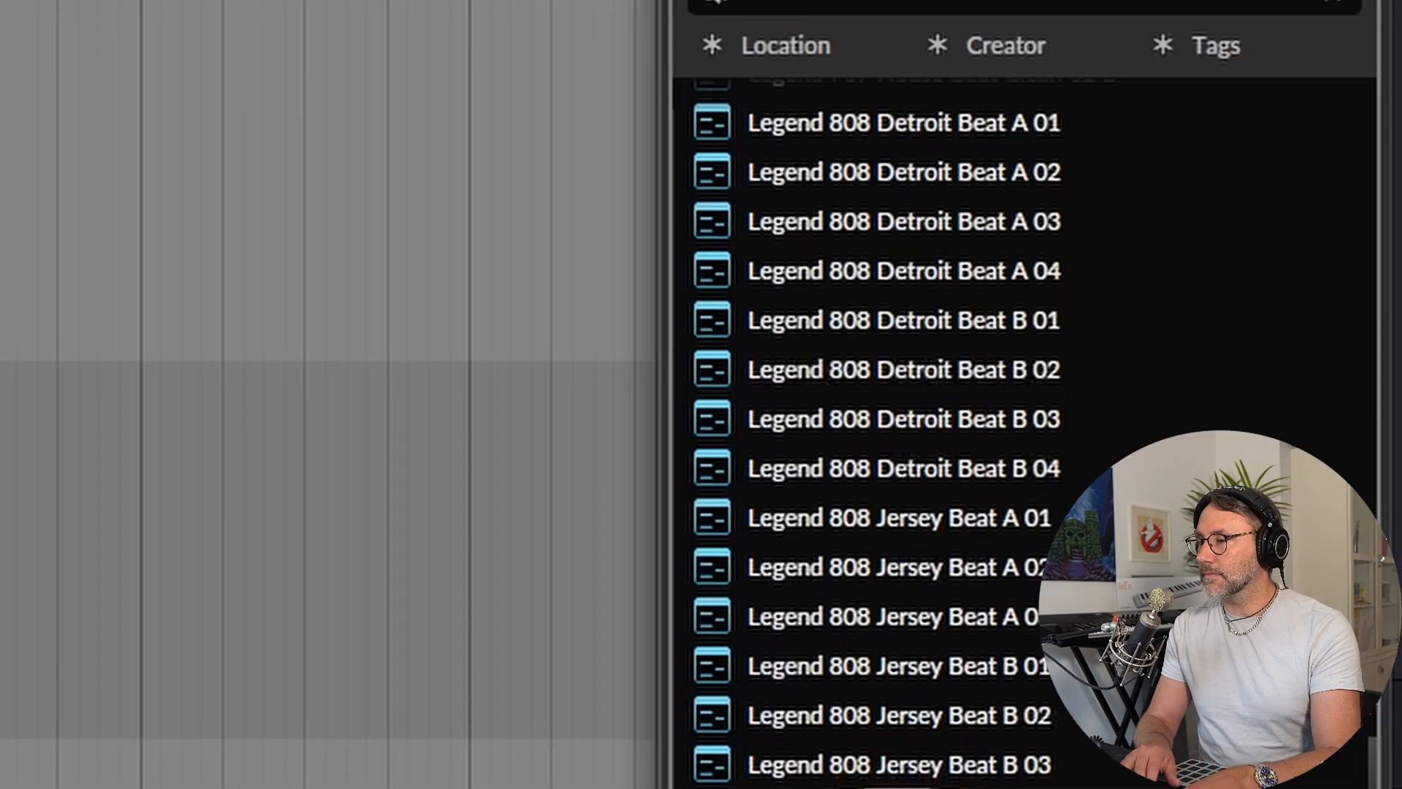
{"action": "scroll", "coordinate": [1029, 412], "scroll_direction": "down", "scroll_amount": 5}
{"action": "left_click", "coordinate": [1030, 412]}
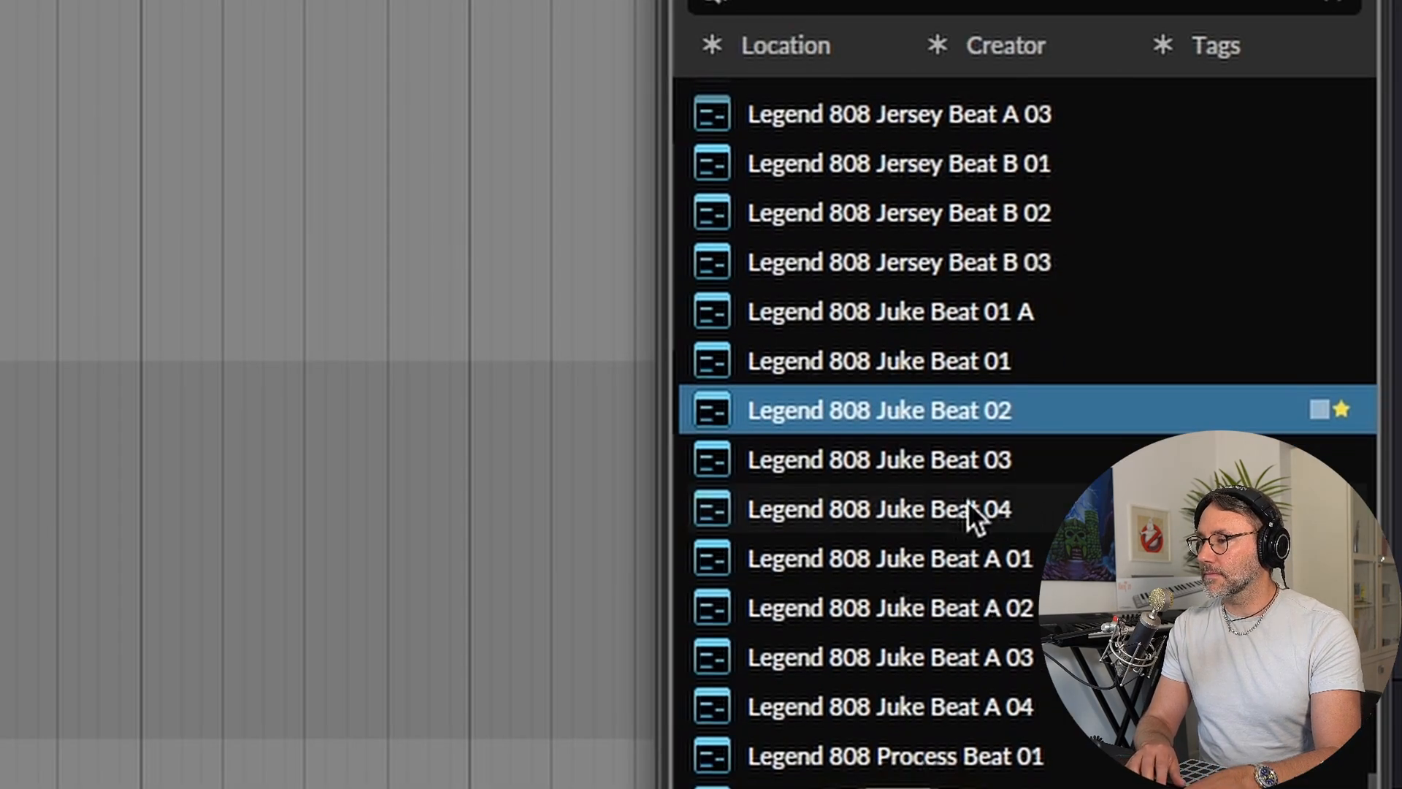
{"action": "left_click", "coordinate": [1320, 409]}
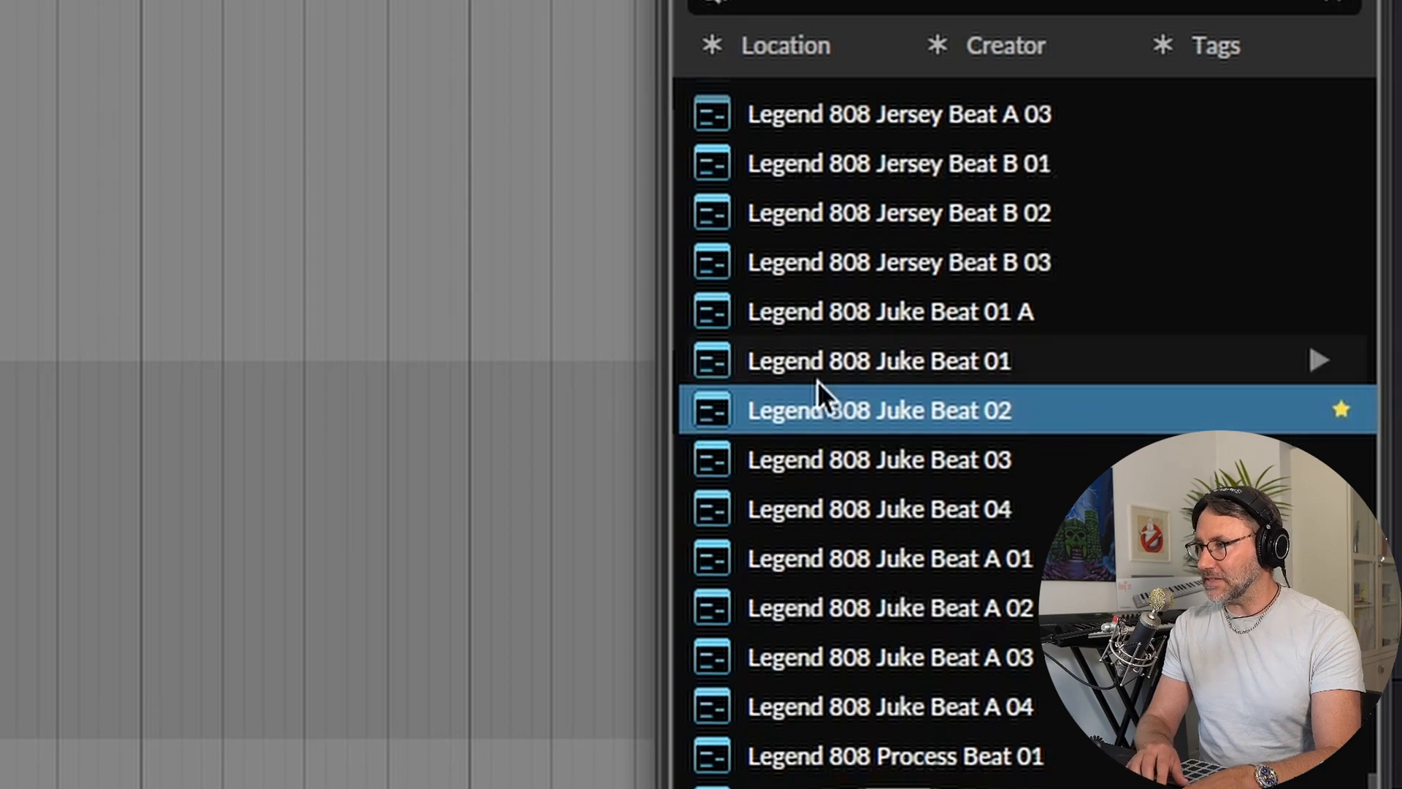
Step: Place the Legend 808 Juke Beat 02 clip at bar 1 on a new track and delete the Fast Forward track
{"action": "left_click_drag", "start_coordinate": [879, 423], "coordinate": [289, 311]}
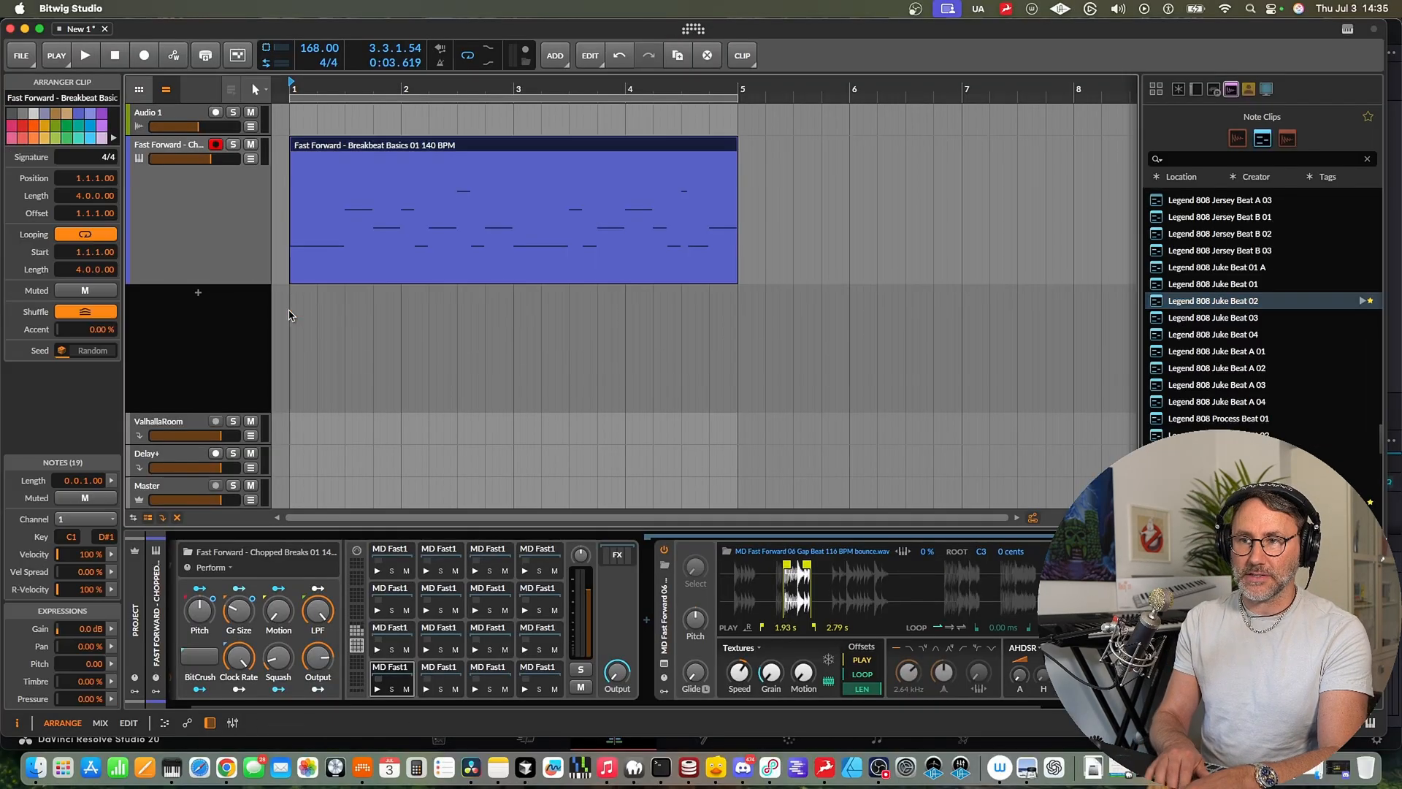
{"action": "left_click", "coordinate": [211, 221]}
{"action": "key", "text": "Delete"}
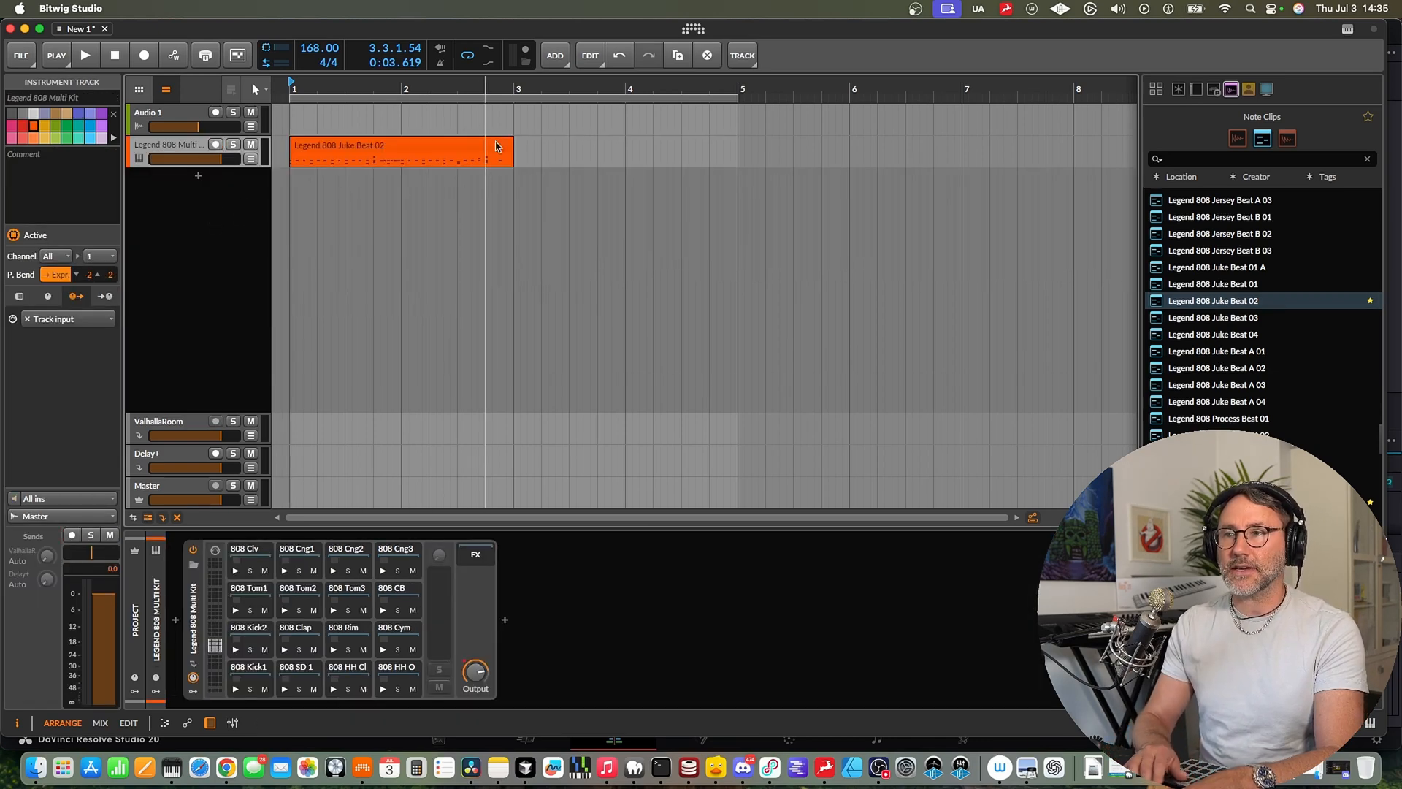
Step: Loop the two-bar range of the Legend 808 Juke Beat 02 clip and play it at 168 BPM
{"action": "left_click", "coordinate": [460, 145]}
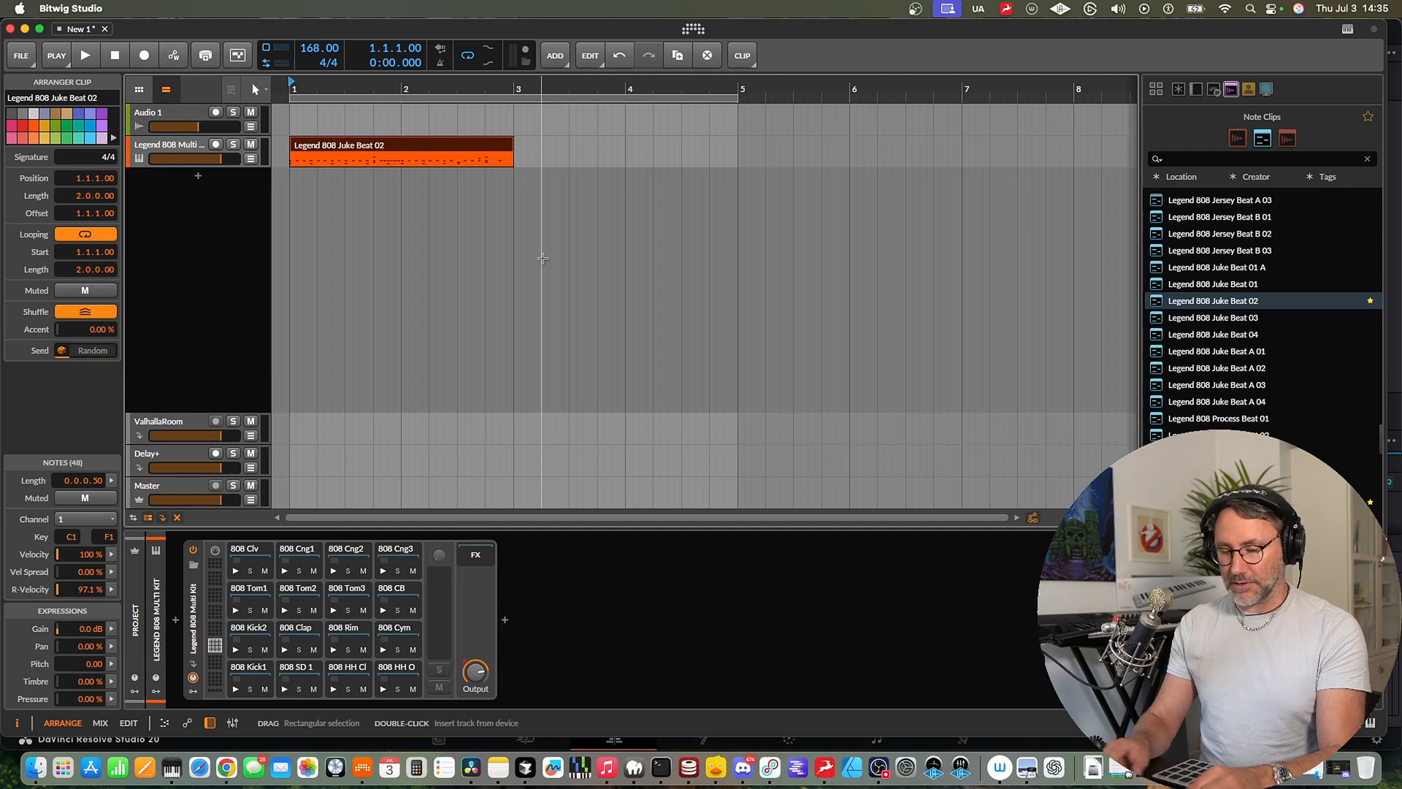
{"action": "key", "text": "super+l"}
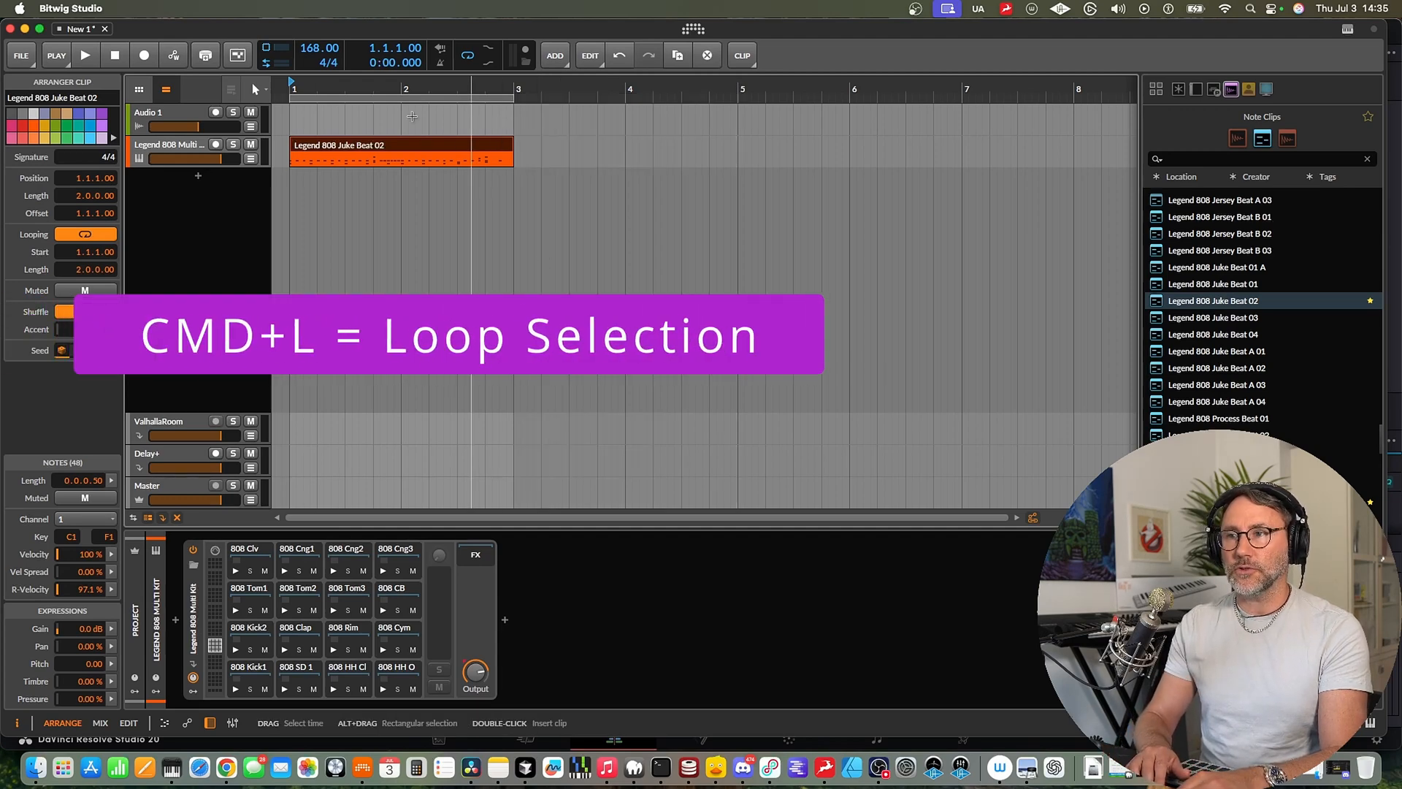
{"action": "key", "text": "space"}
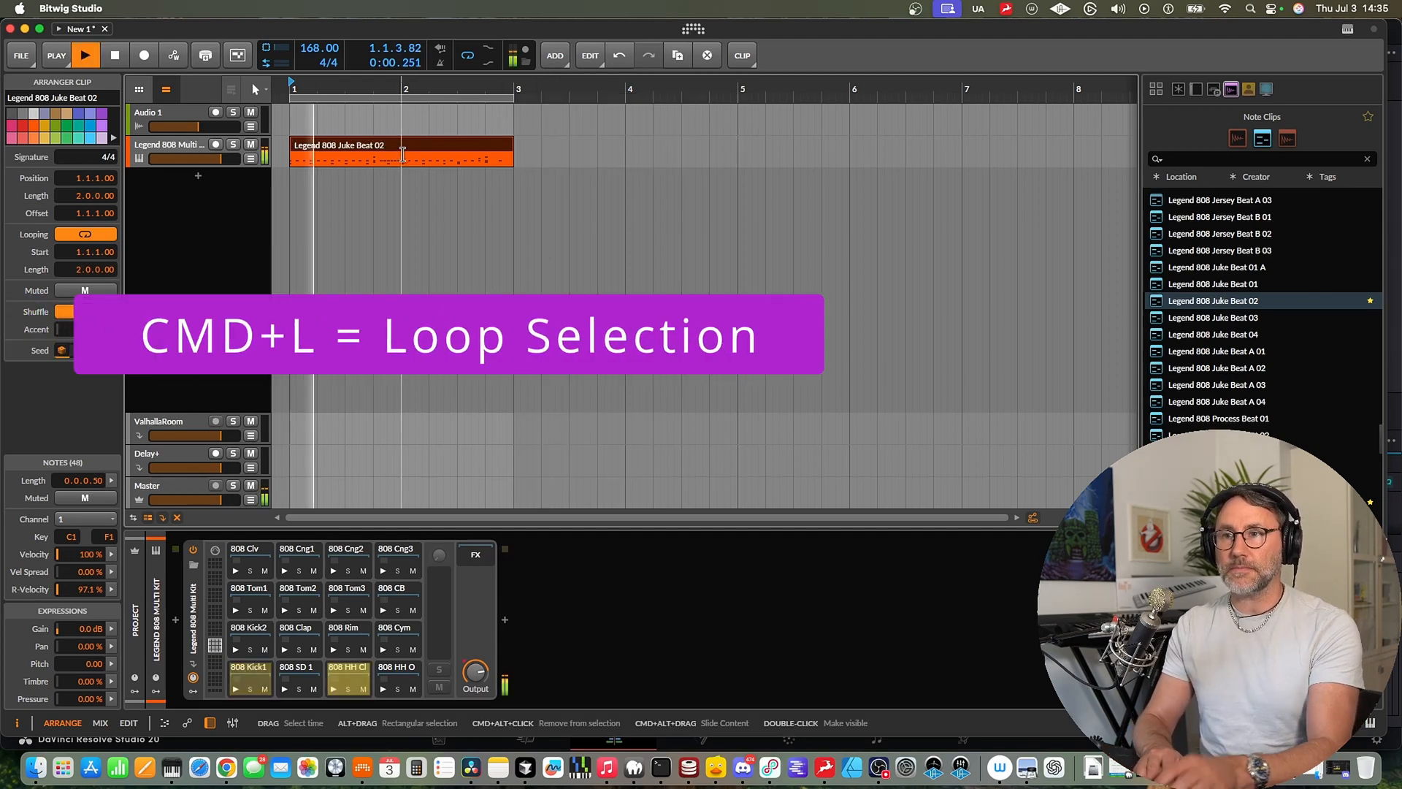
{"action": "left_click", "coordinate": [176, 152]}
{"action": "key", "text": "space"}
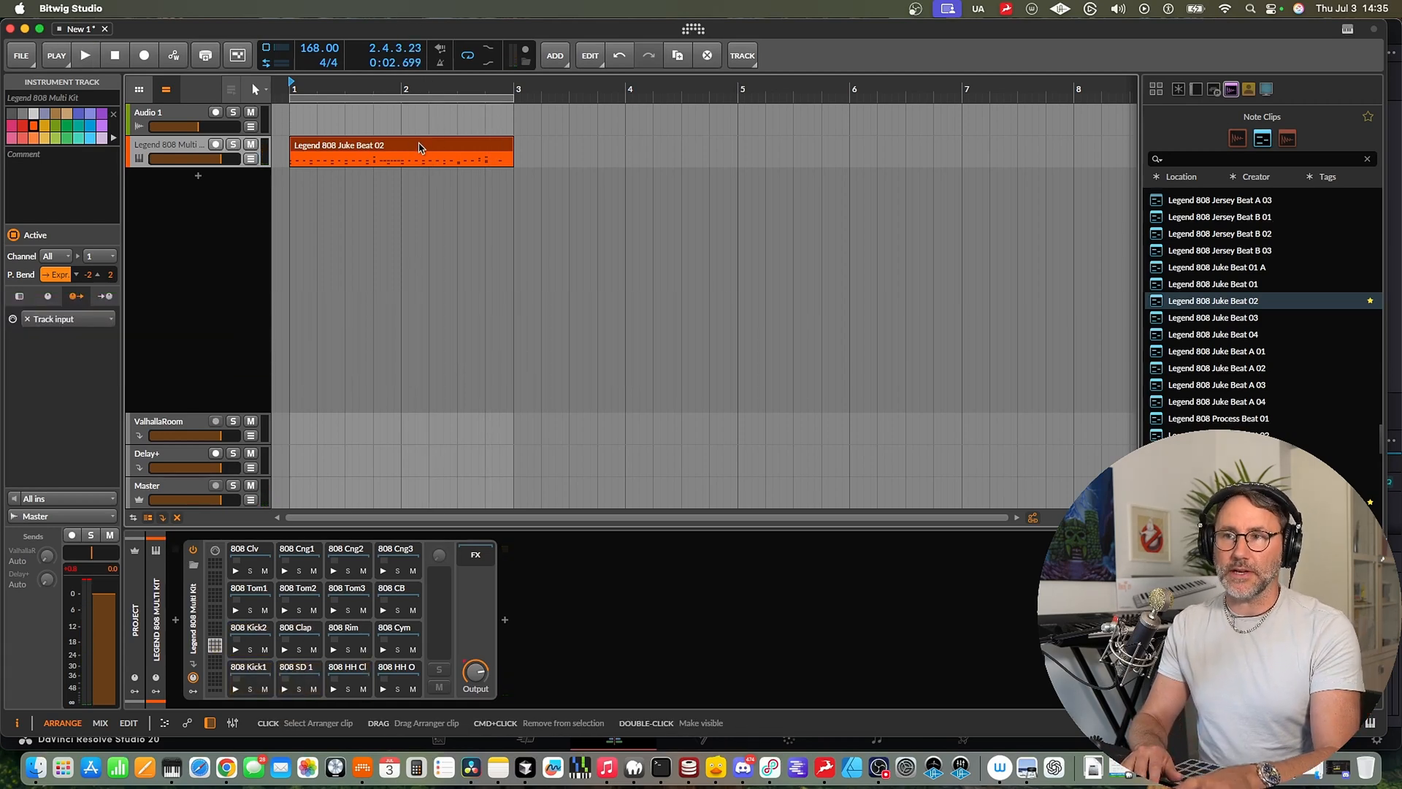
Step: Lower the project tempo to 112 BPM and play the Legend 808 Juke Beat 02 loop
{"action": "left_click_drag", "start_coordinate": [311, 54], "coordinate": [312, 72]}
{"action": "key", "text": "space"}
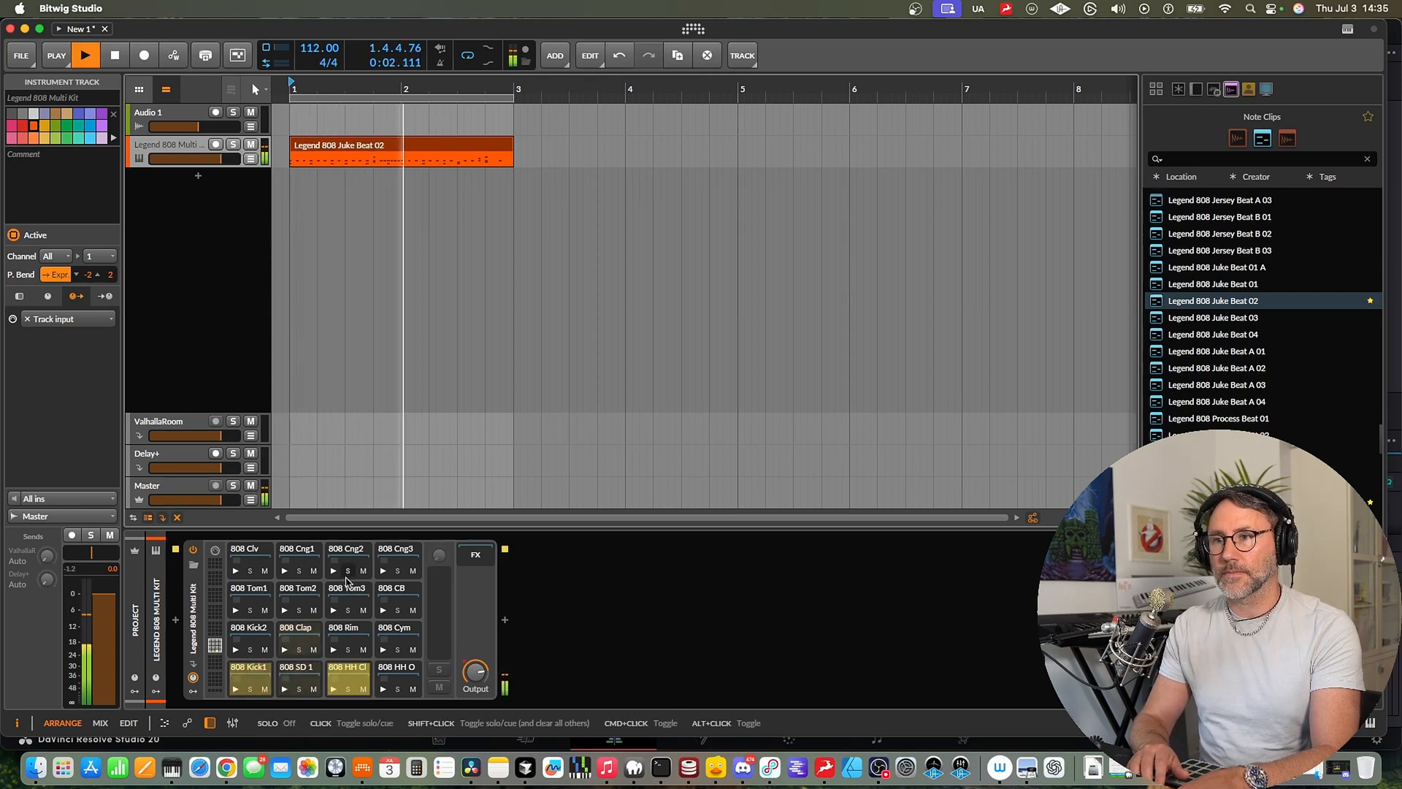
{"action": "key", "text": "space"}
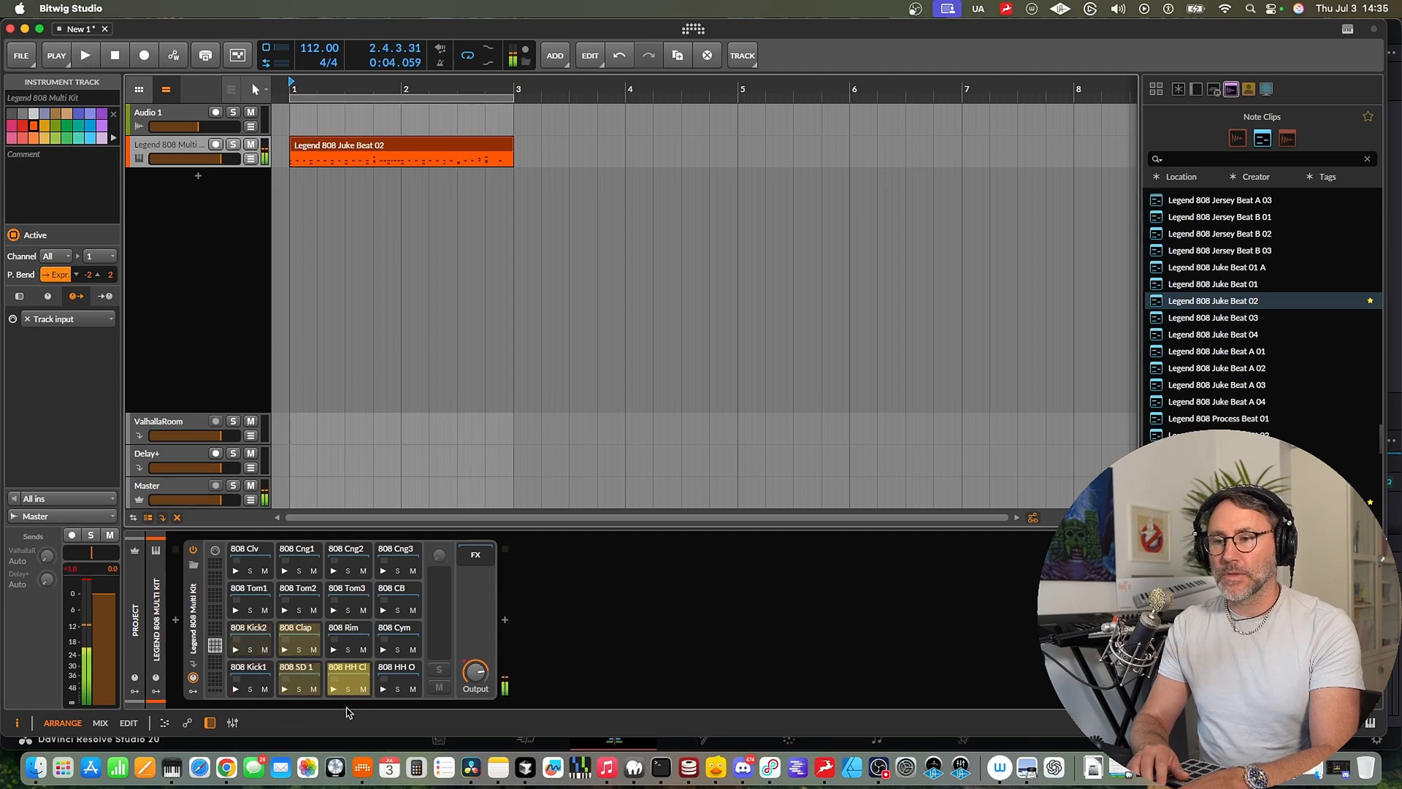
Step: Inspect the Sampler content of the 808 kick 1, hi-hat, cymbal and first conga pads
{"action": "left_click", "coordinate": [255, 673]}
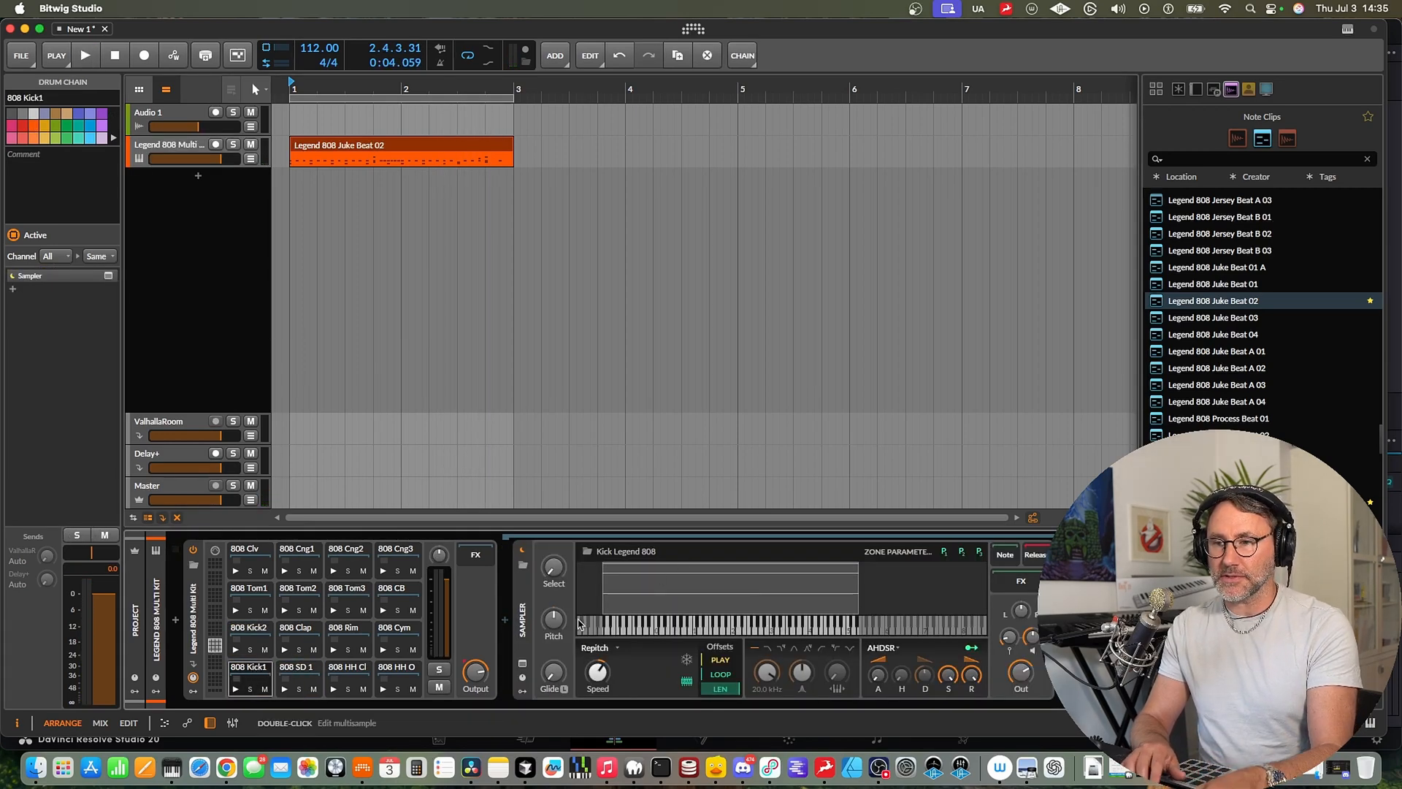
{"action": "left_click", "coordinate": [357, 674]}
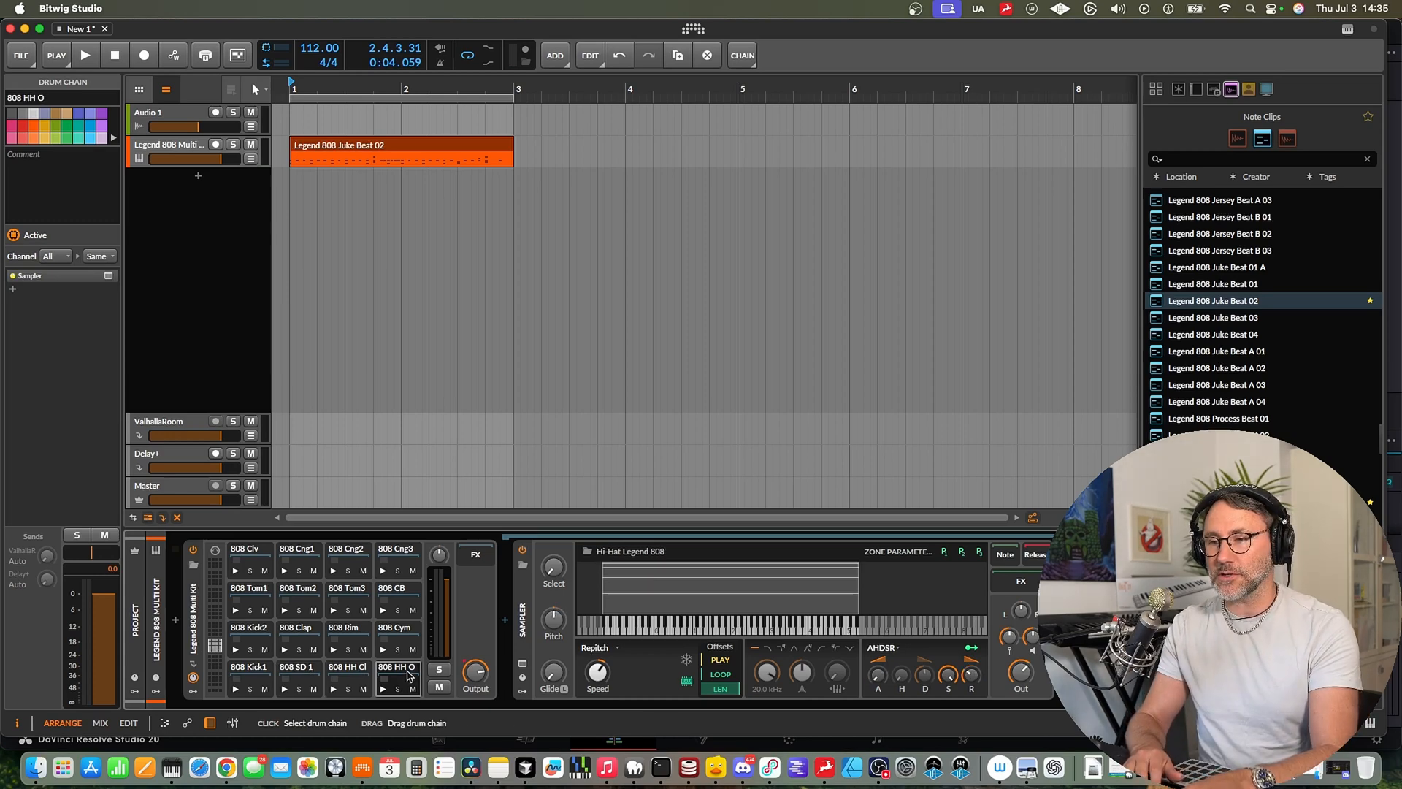
{"action": "left_click", "coordinate": [400, 629]}
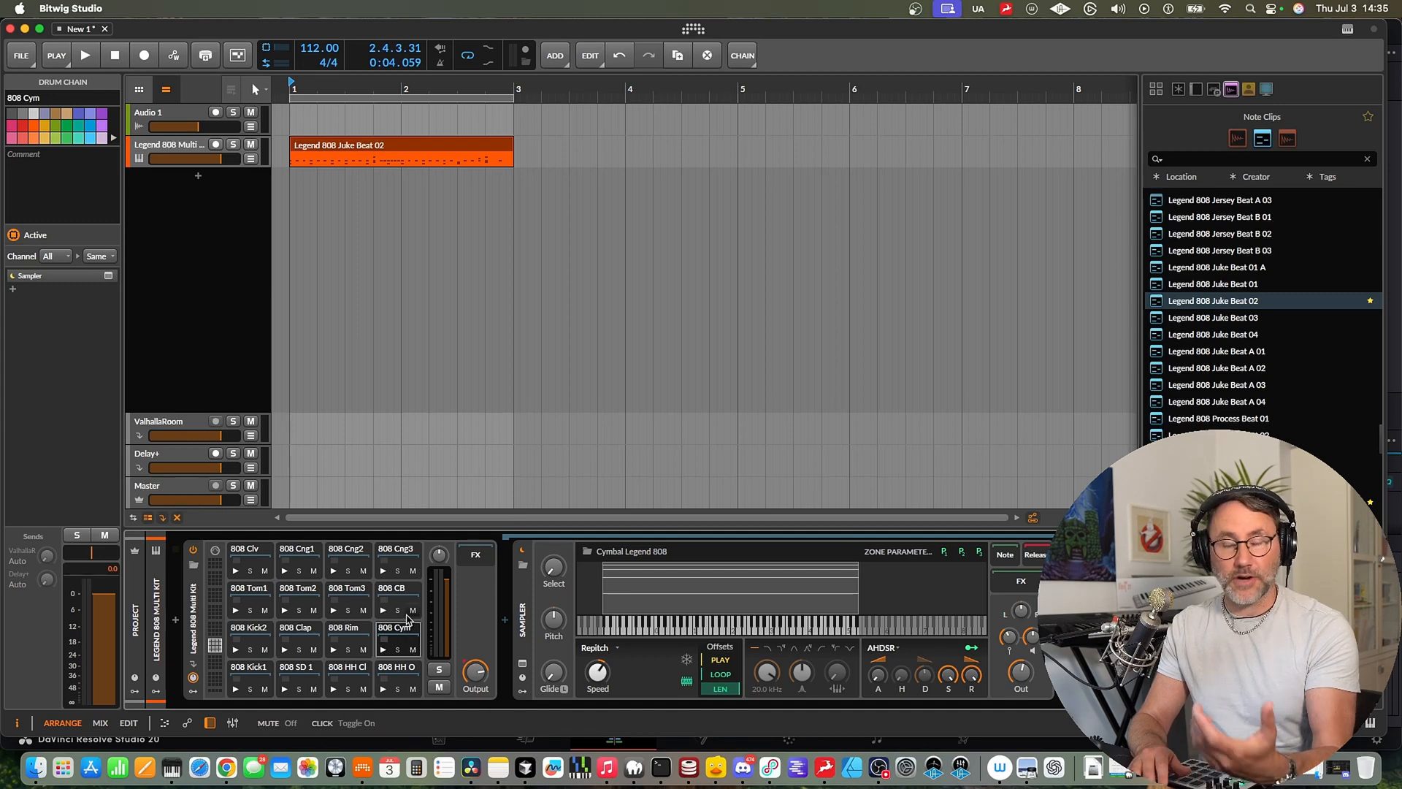
{"action": "left_click", "coordinate": [303, 554]}
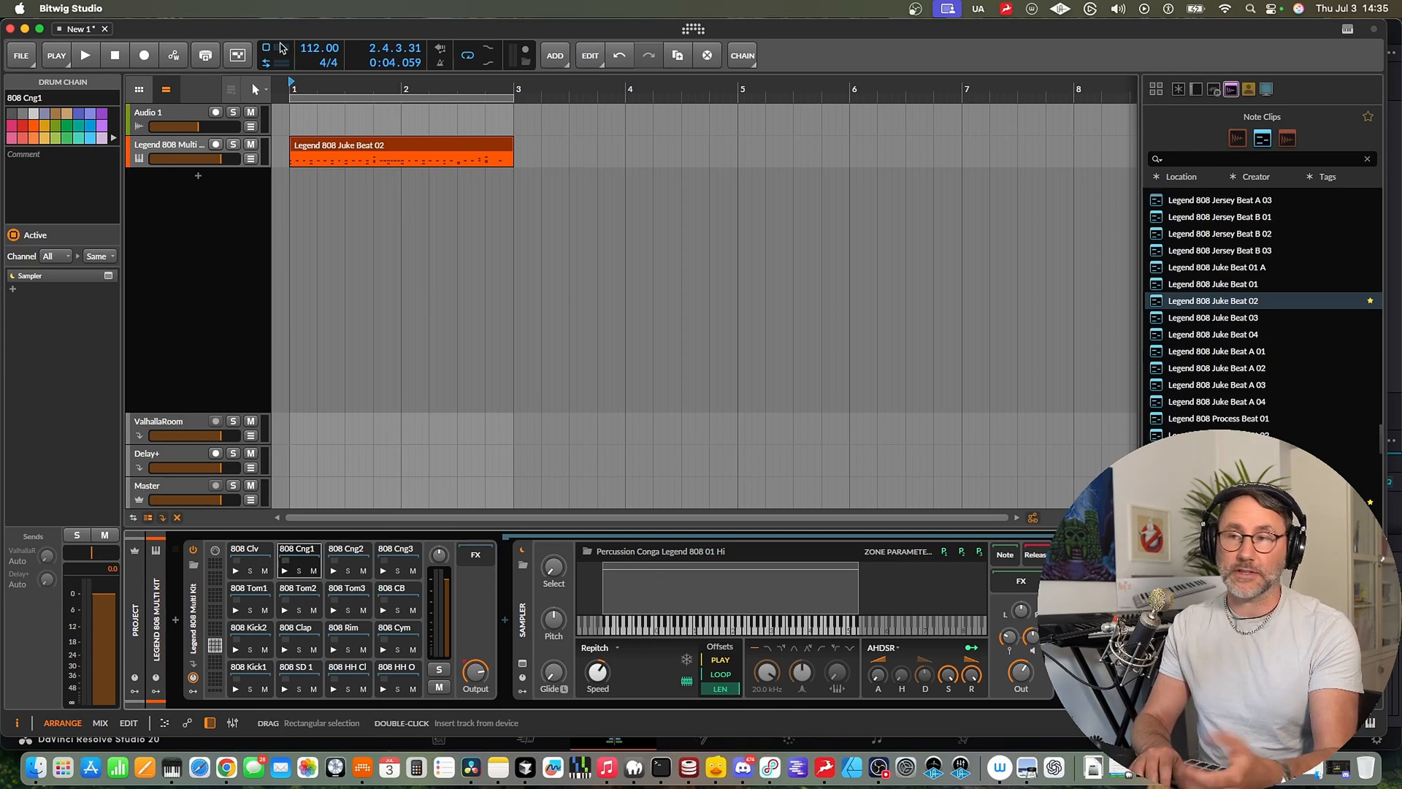
Step: Set the project tempo to 85 BPM and play the Legend 808 Juke Beat 02 loop
{"action": "left_click_drag", "start_coordinate": [321, 51], "coordinate": [321, 87]}
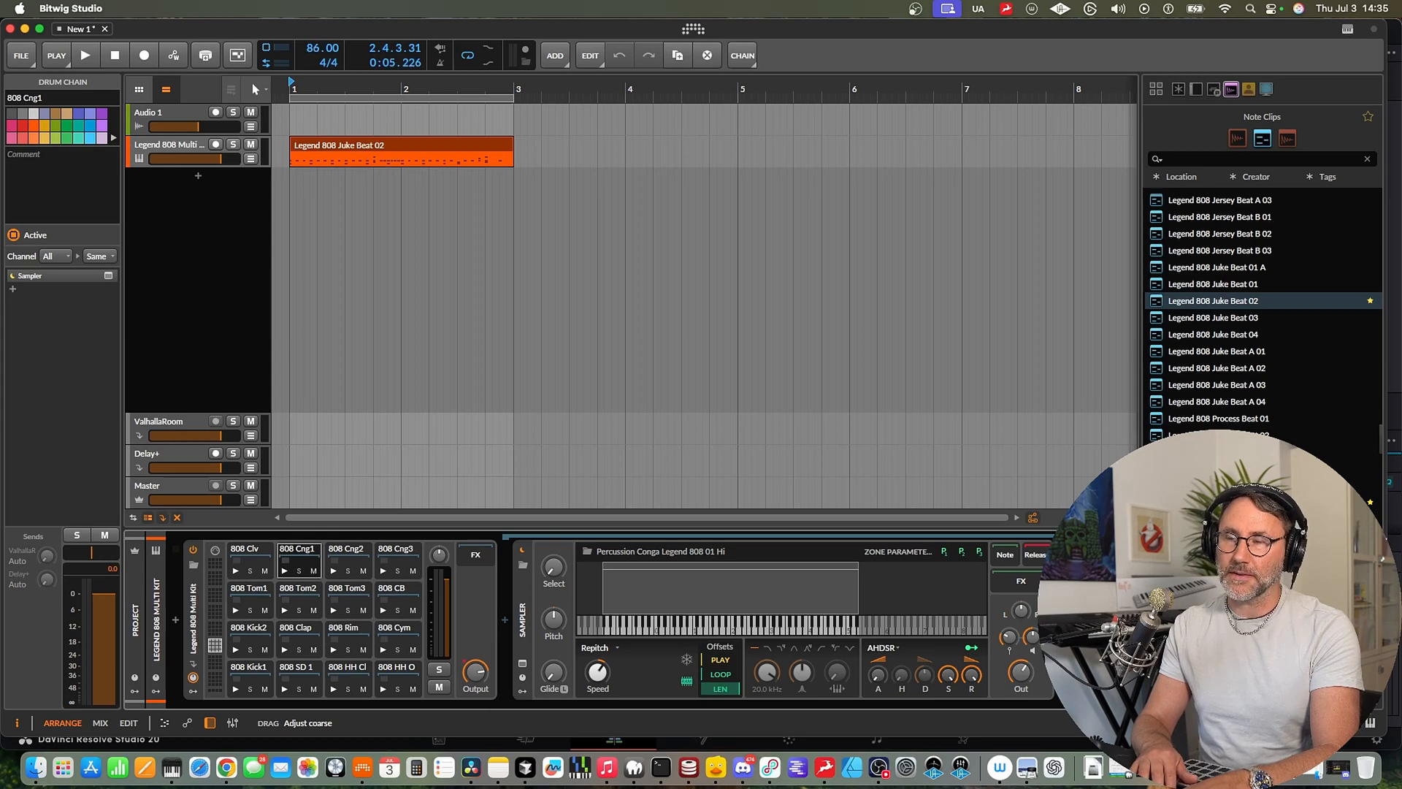
{"action": "key", "text": "space"}
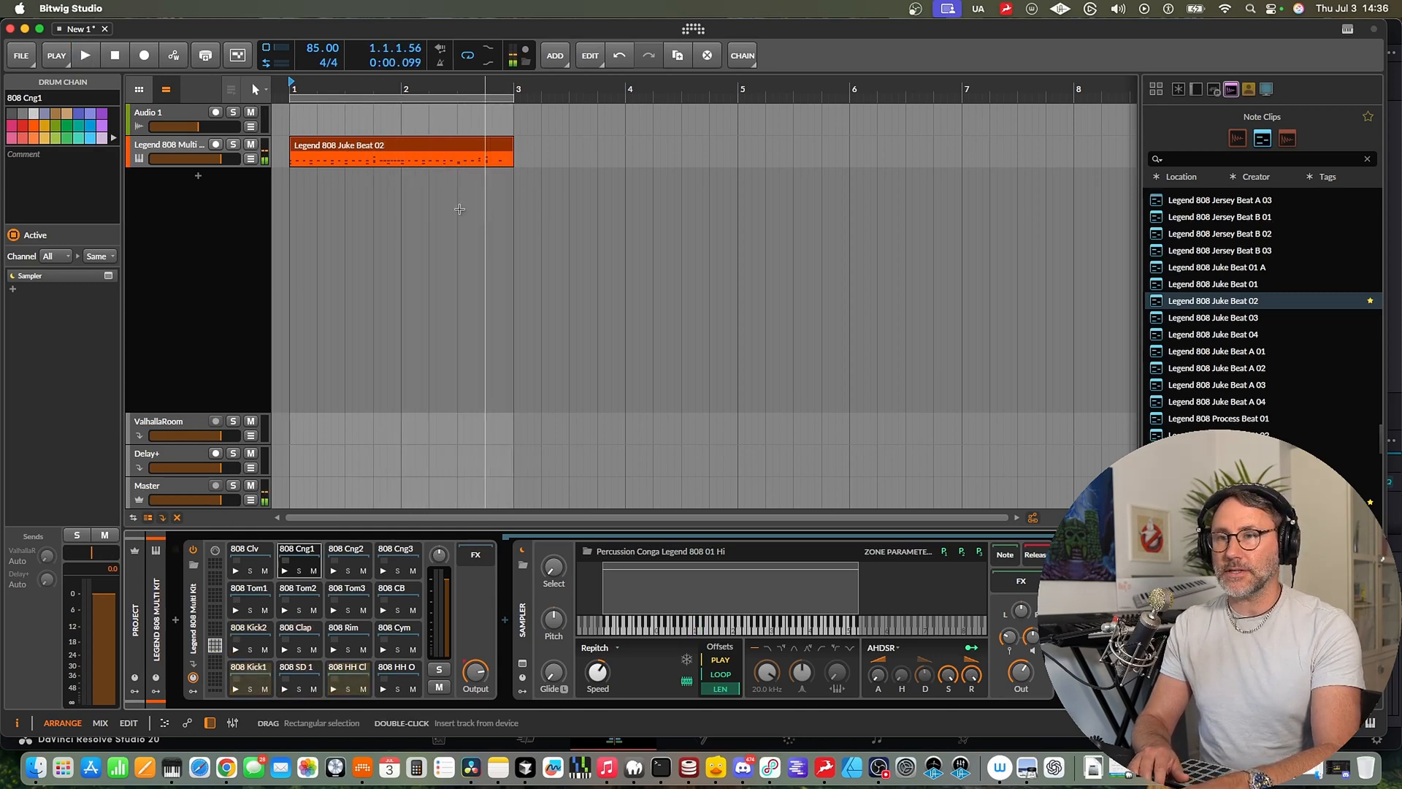
{"action": "key", "text": "space"}
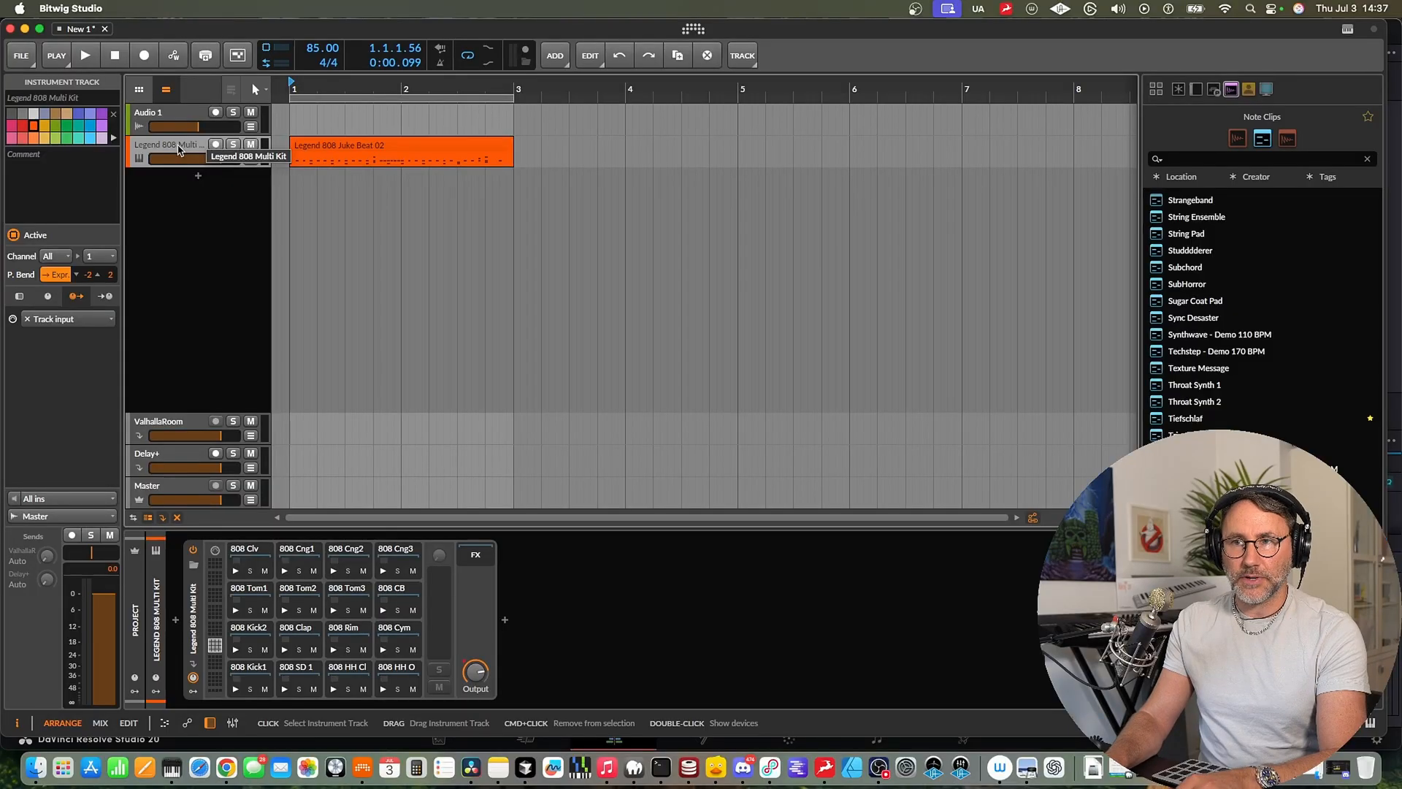
Step: Delete the Legend 808 Multi Kit track and add an empty instrument track in its place
{"action": "key", "text": "BackSpace"}
{"action": "right_click", "coordinate": [199, 174]}
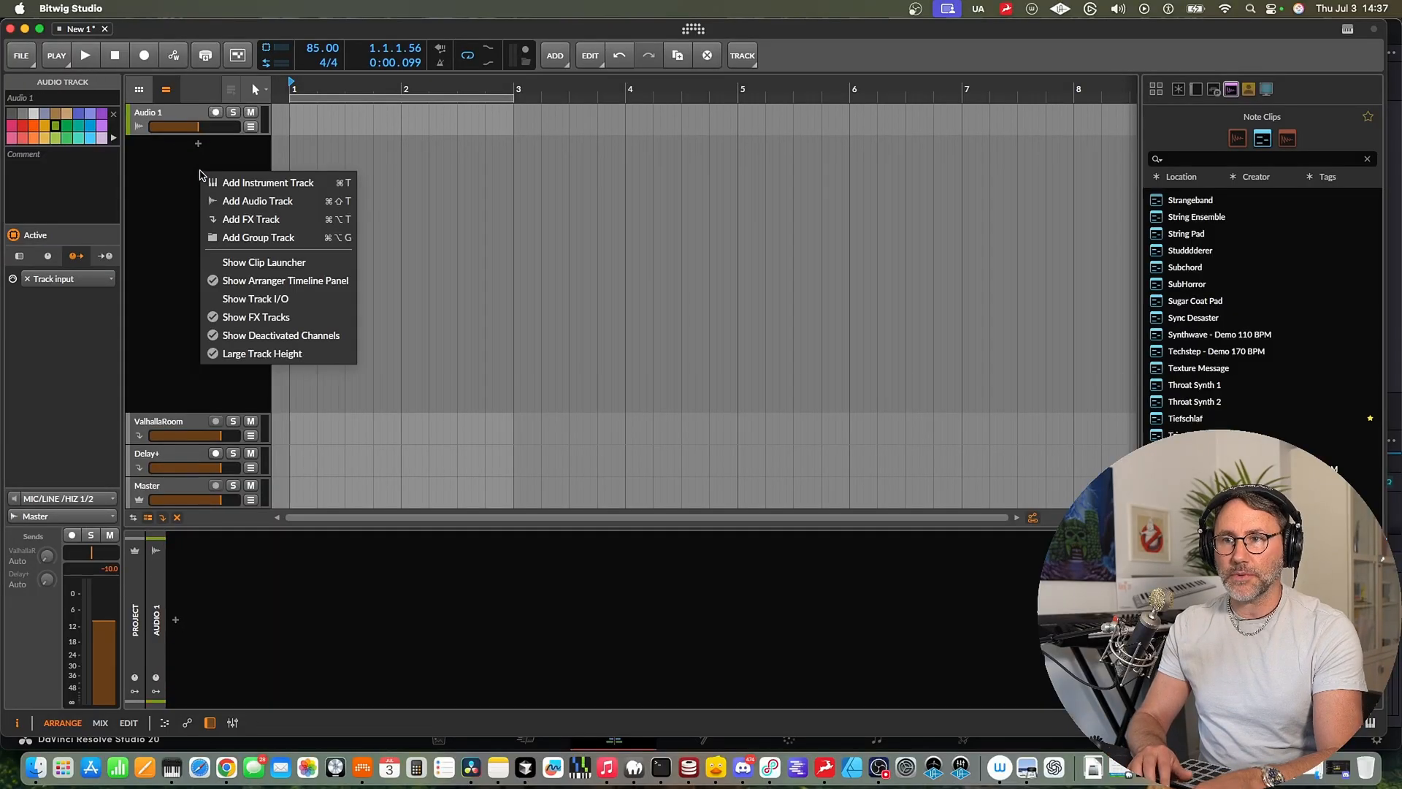
{"action": "left_click", "coordinate": [245, 183]}
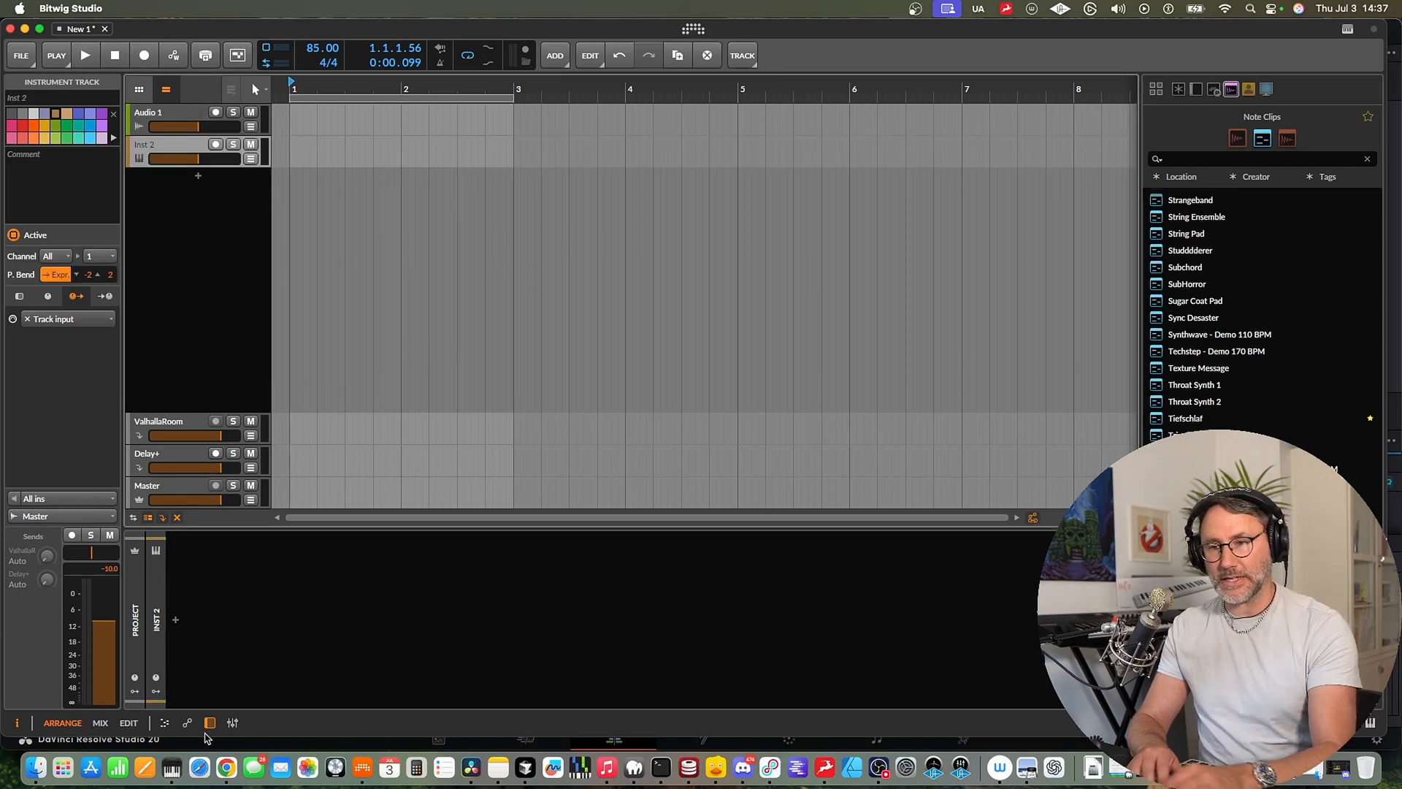
Step: Load the v8 E-drums Kit 02 Drum Machine preset onto the empty instrument track
{"action": "left_click", "coordinate": [175, 620]}
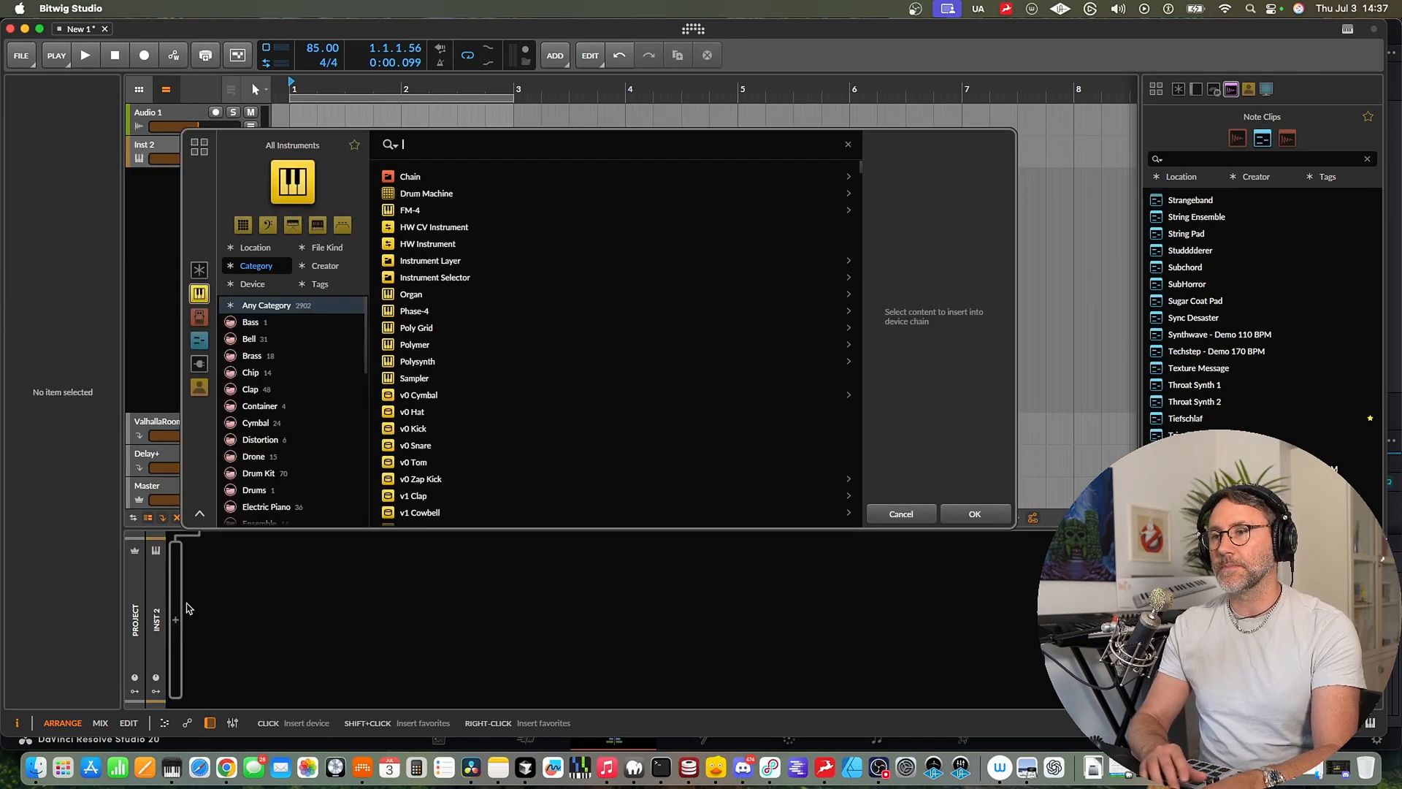
{"action": "left_click", "coordinate": [434, 198]}
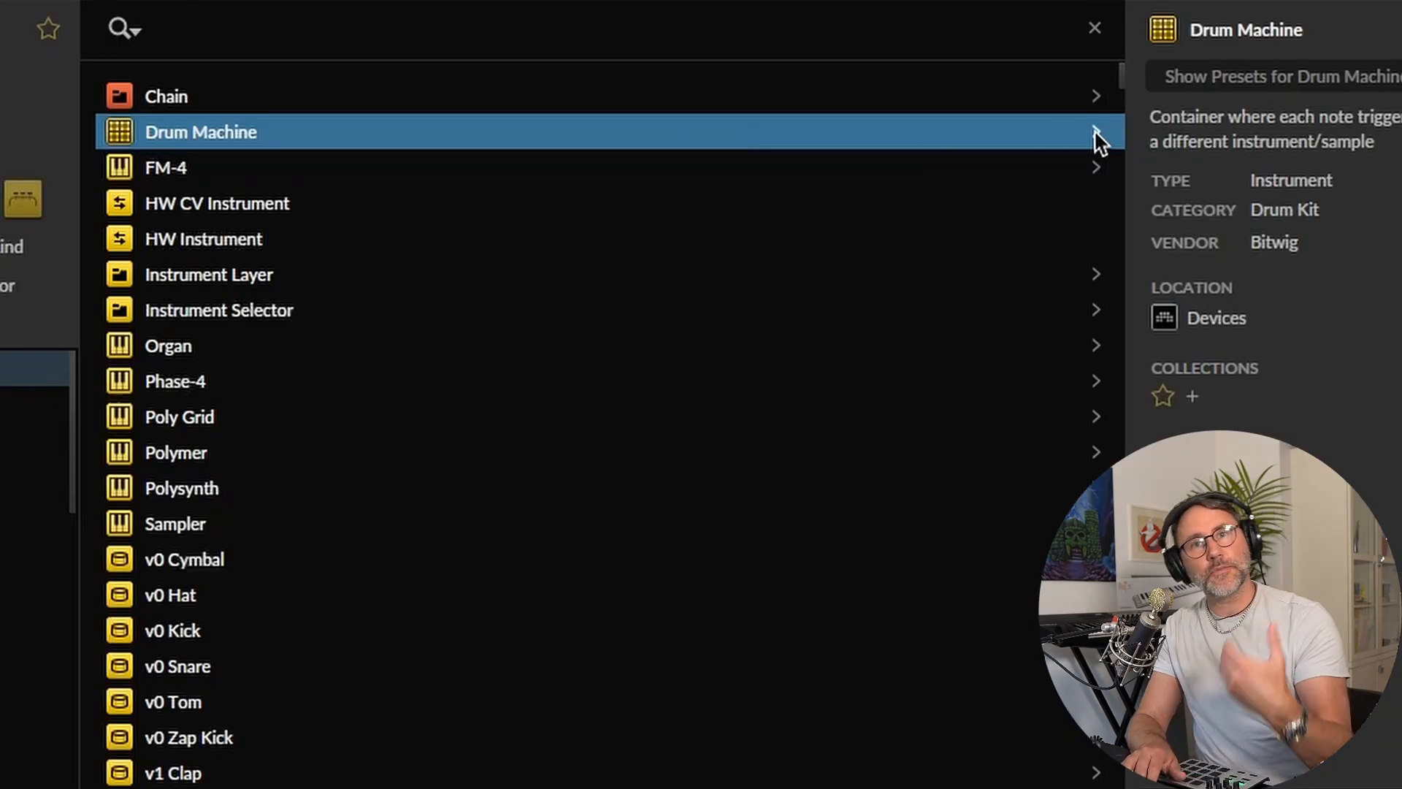
{"action": "left_click", "coordinate": [1095, 133]}
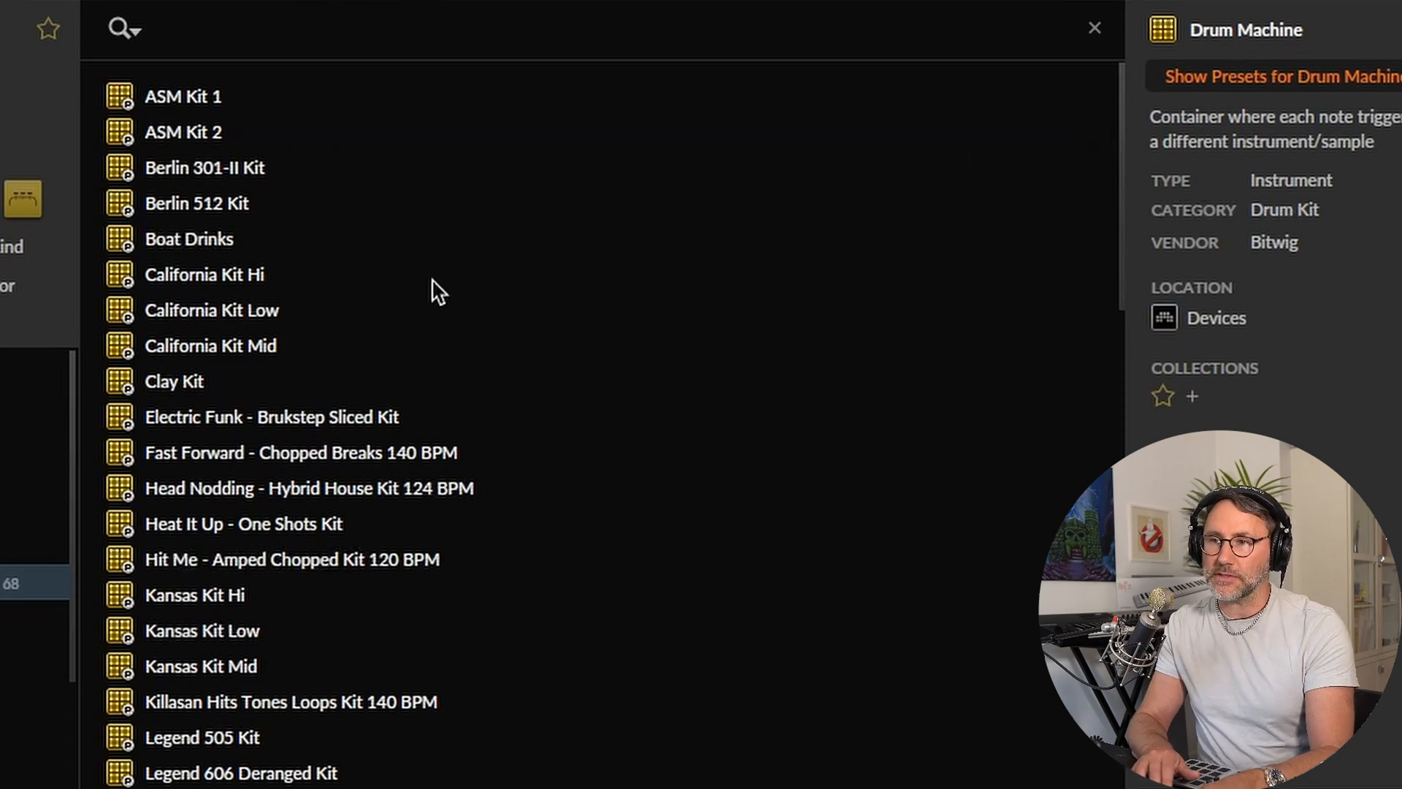
{"action": "scroll", "coordinate": [438, 292], "scroll_direction": "down", "scroll_amount": 6}
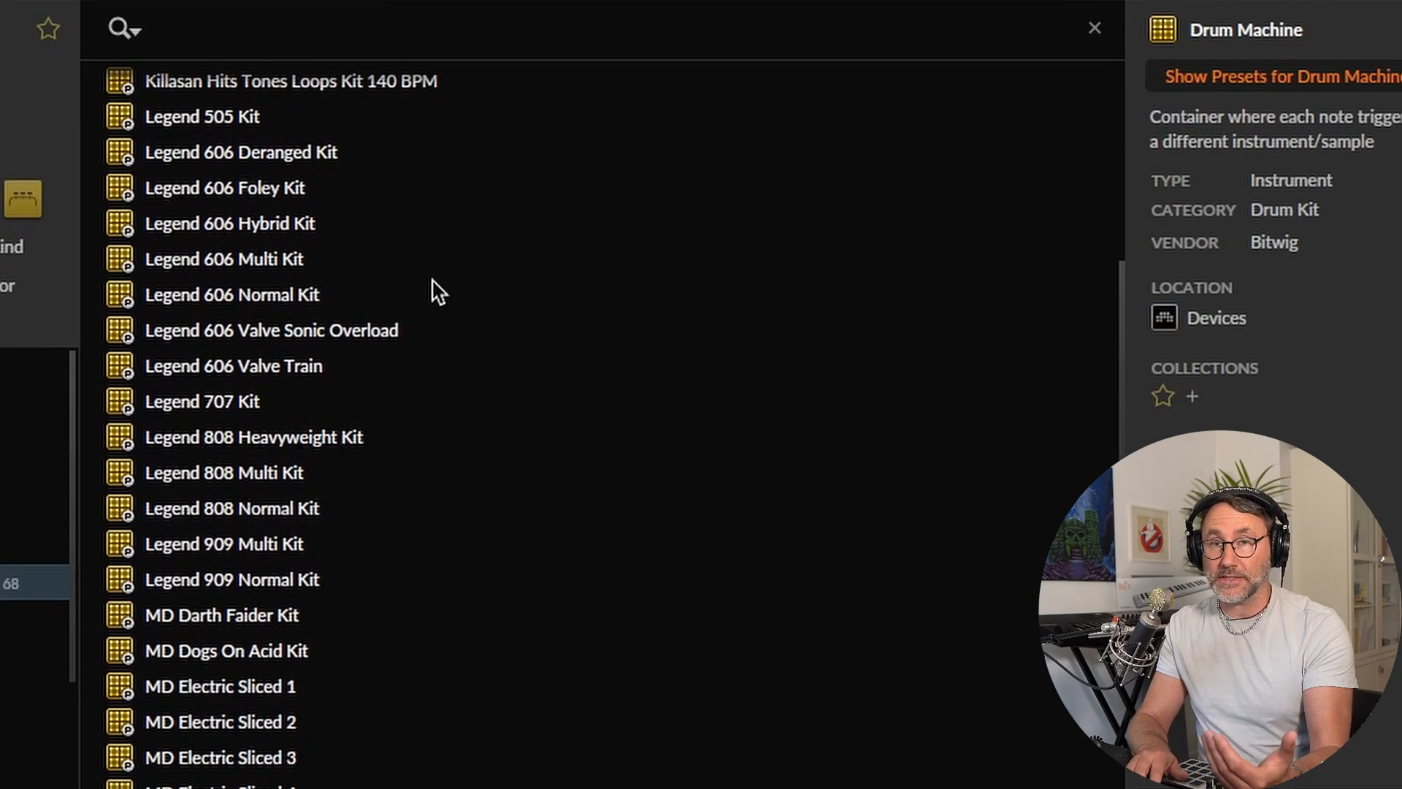
{"action": "scroll", "coordinate": [438, 292], "scroll_direction": "down", "scroll_amount": 8}
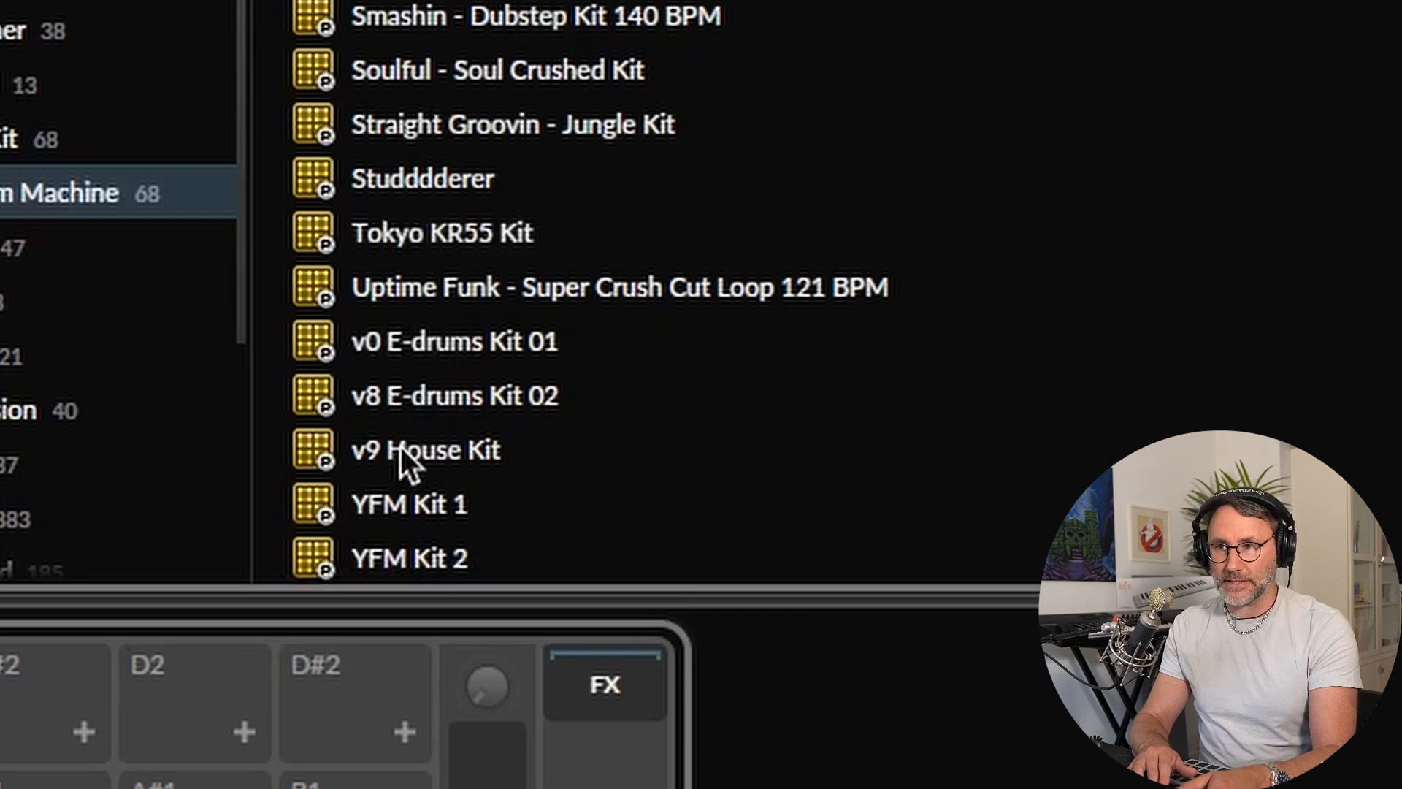
{"action": "left_click", "coordinate": [481, 379]}
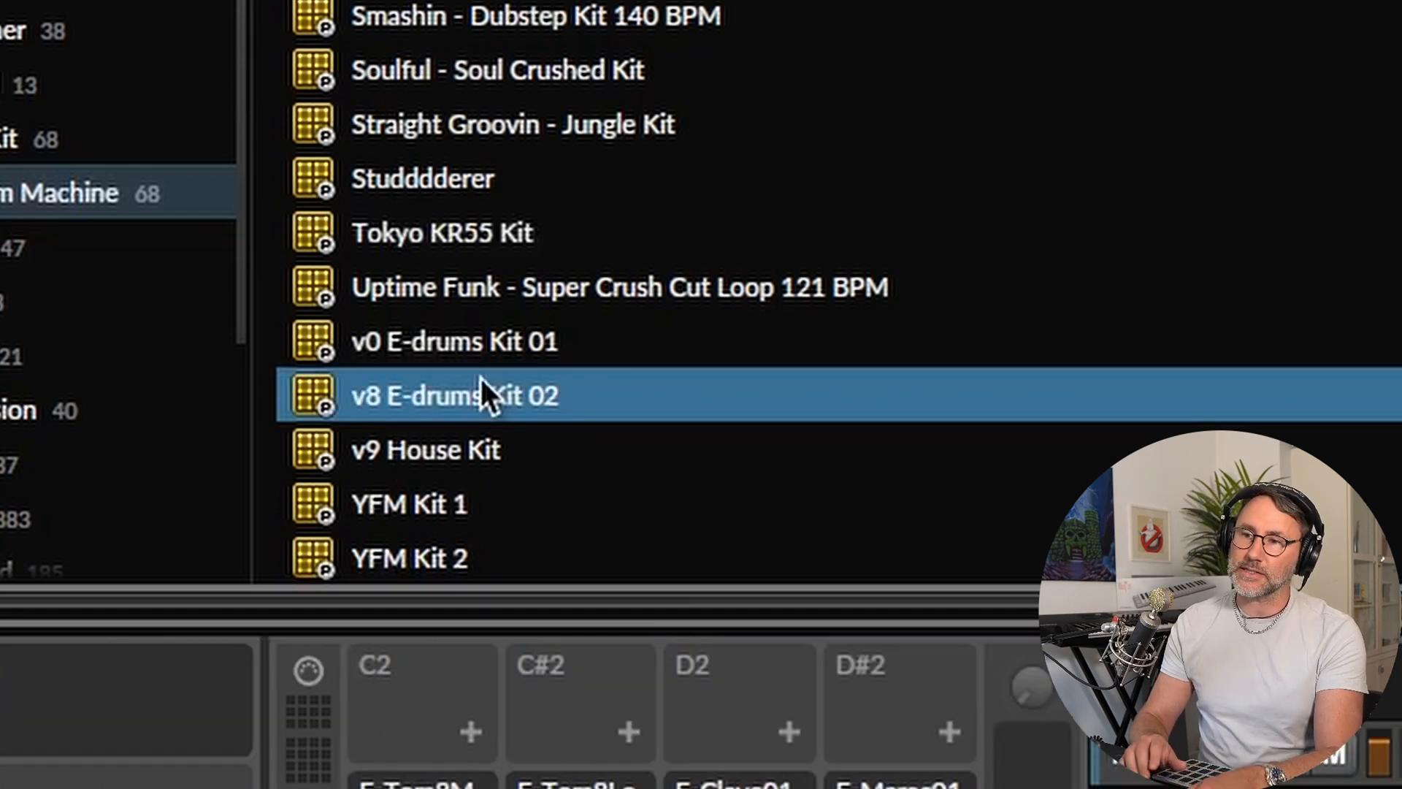
{"action": "key", "text": "Return"}
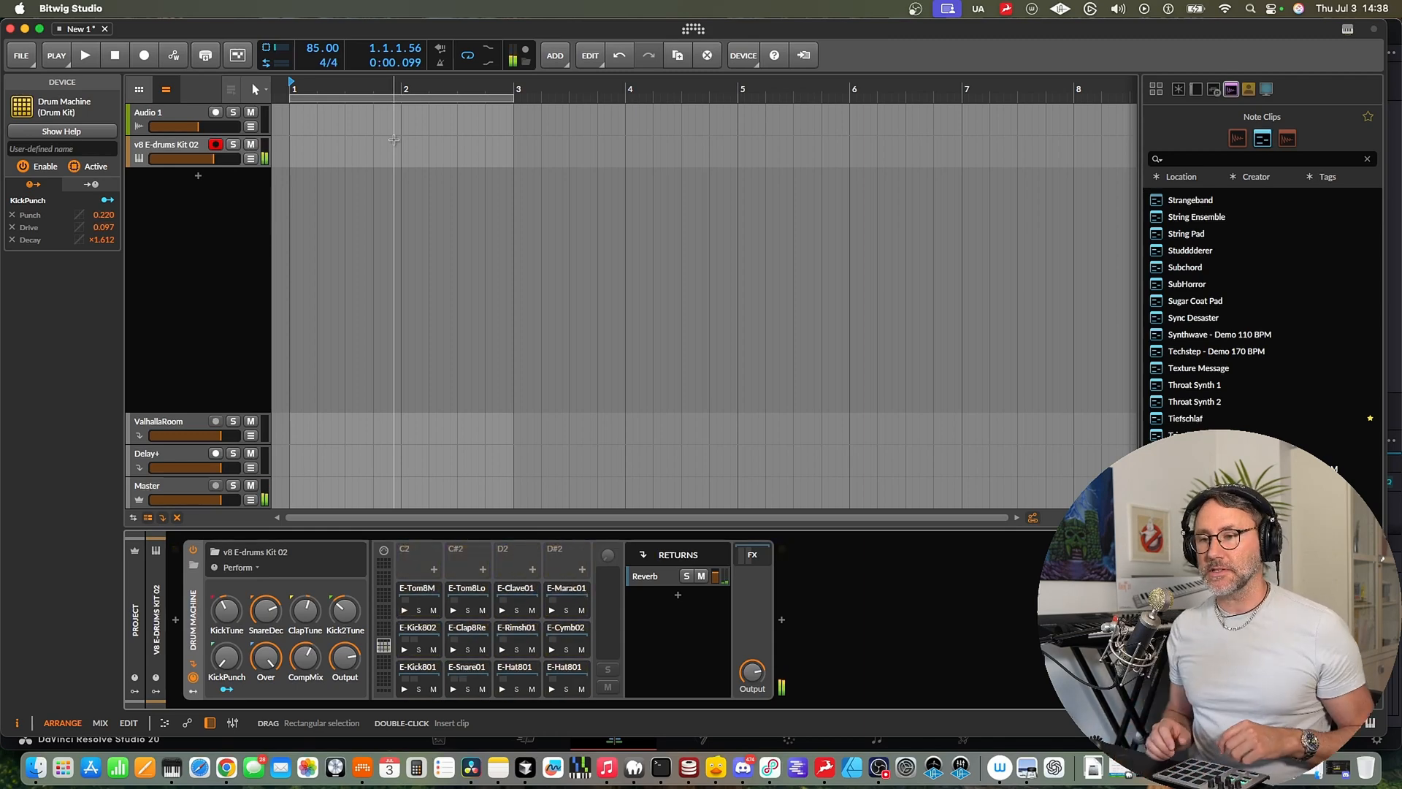
Step: Show the E-Kick801 pad's V8 Kick device and increase its Shape and Drive
{"action": "left_click", "coordinate": [418, 668]}
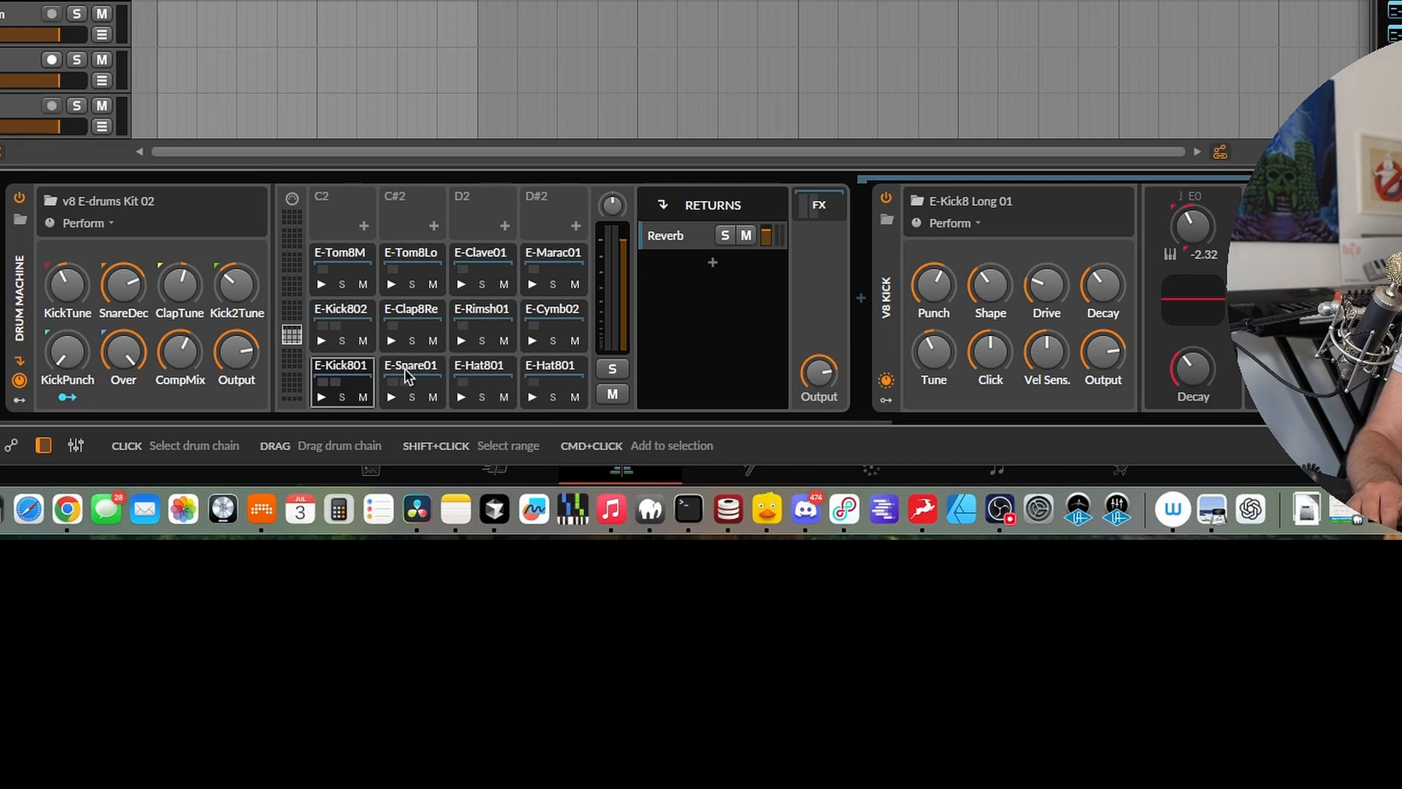
{"action": "left_click", "coordinate": [375, 371]}
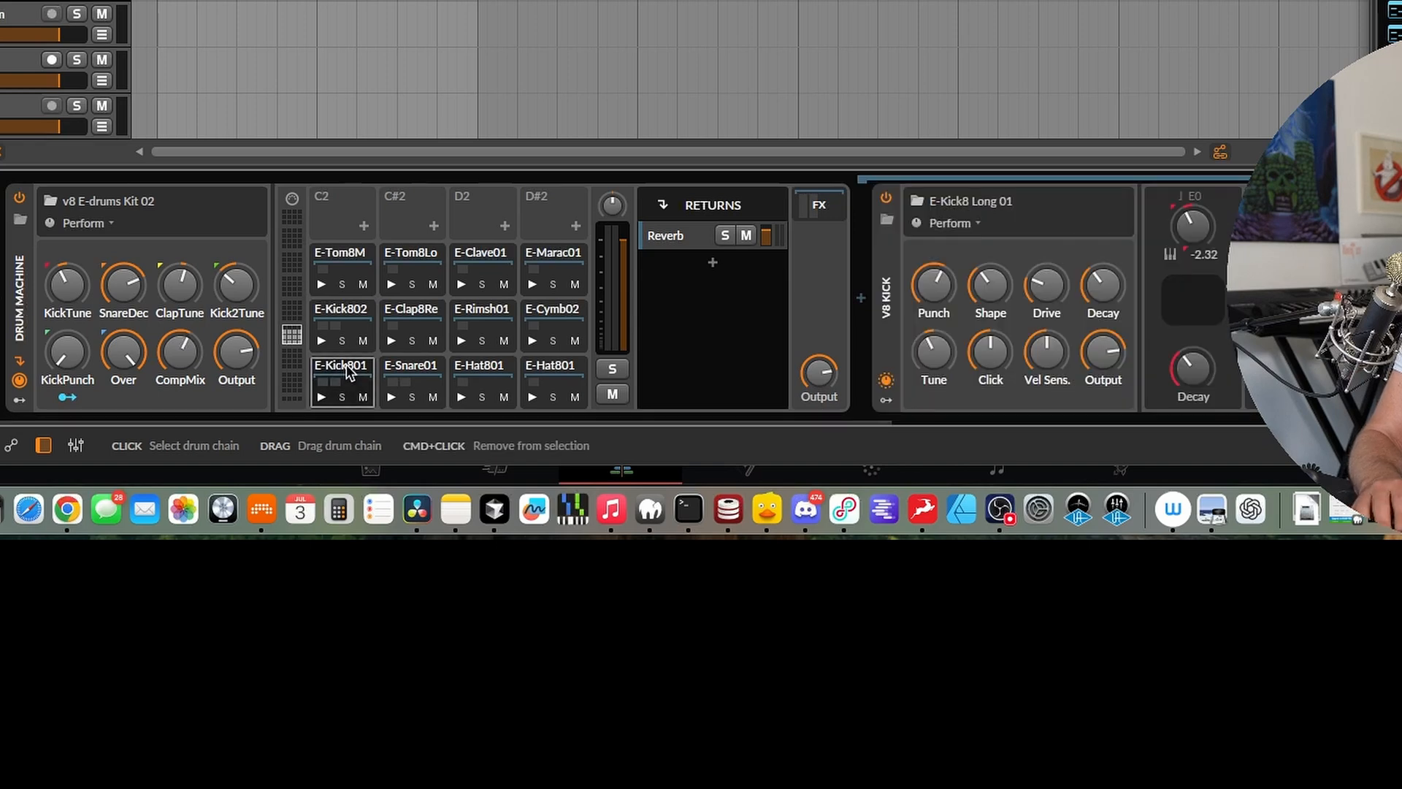
{"action": "scroll", "coordinate": [1020, 345], "scroll_direction": "right", "scroll_amount": 5}
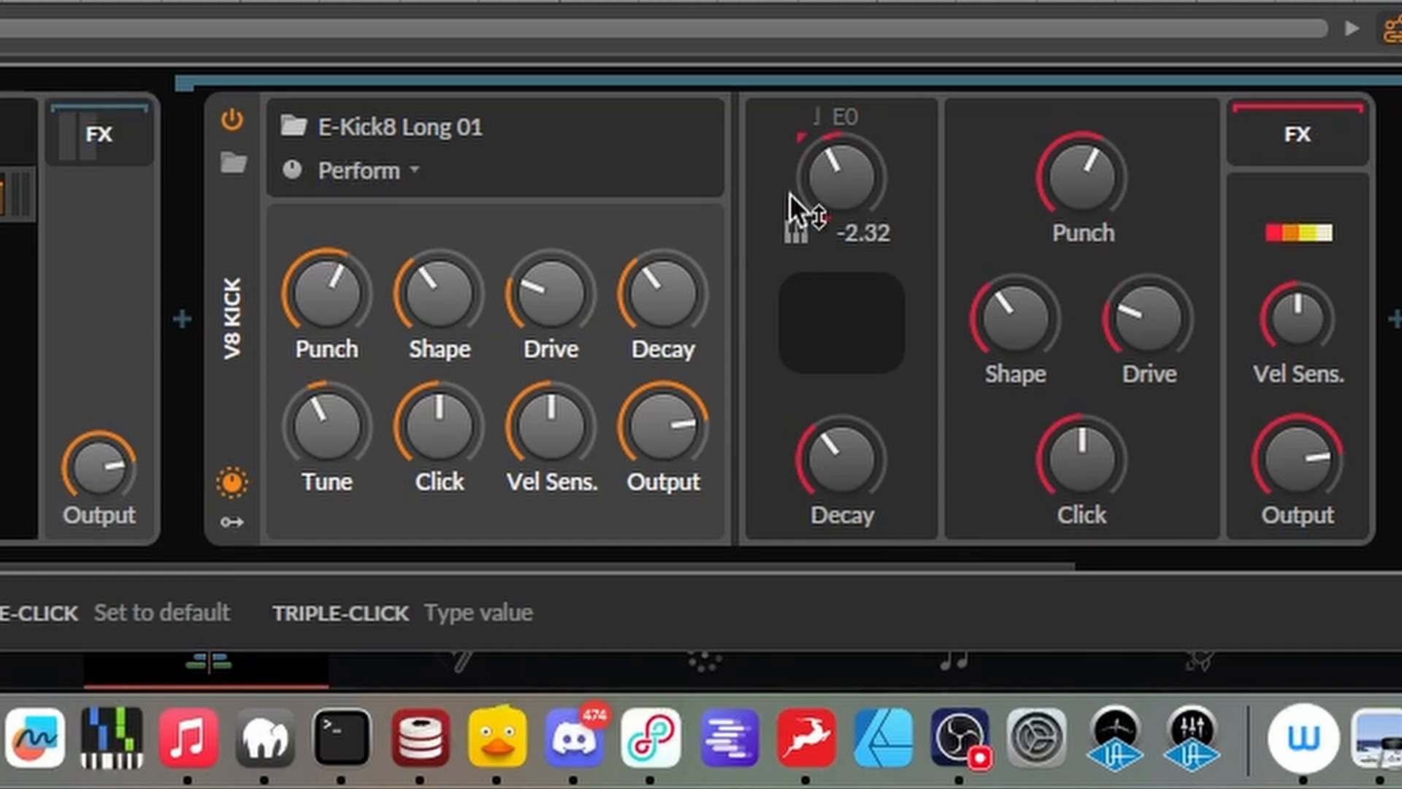
{"action": "mouse_move", "coordinate": [342, 294]}
{"action": "left_mouse_down"}
{"action": "mouse_move", "coordinate": [342, 389]}
{"action": "mouse_move", "coordinate": [342, 243]}
{"action": "mouse_move", "coordinate": [342, 296]}
{"action": "left_mouse_up"}
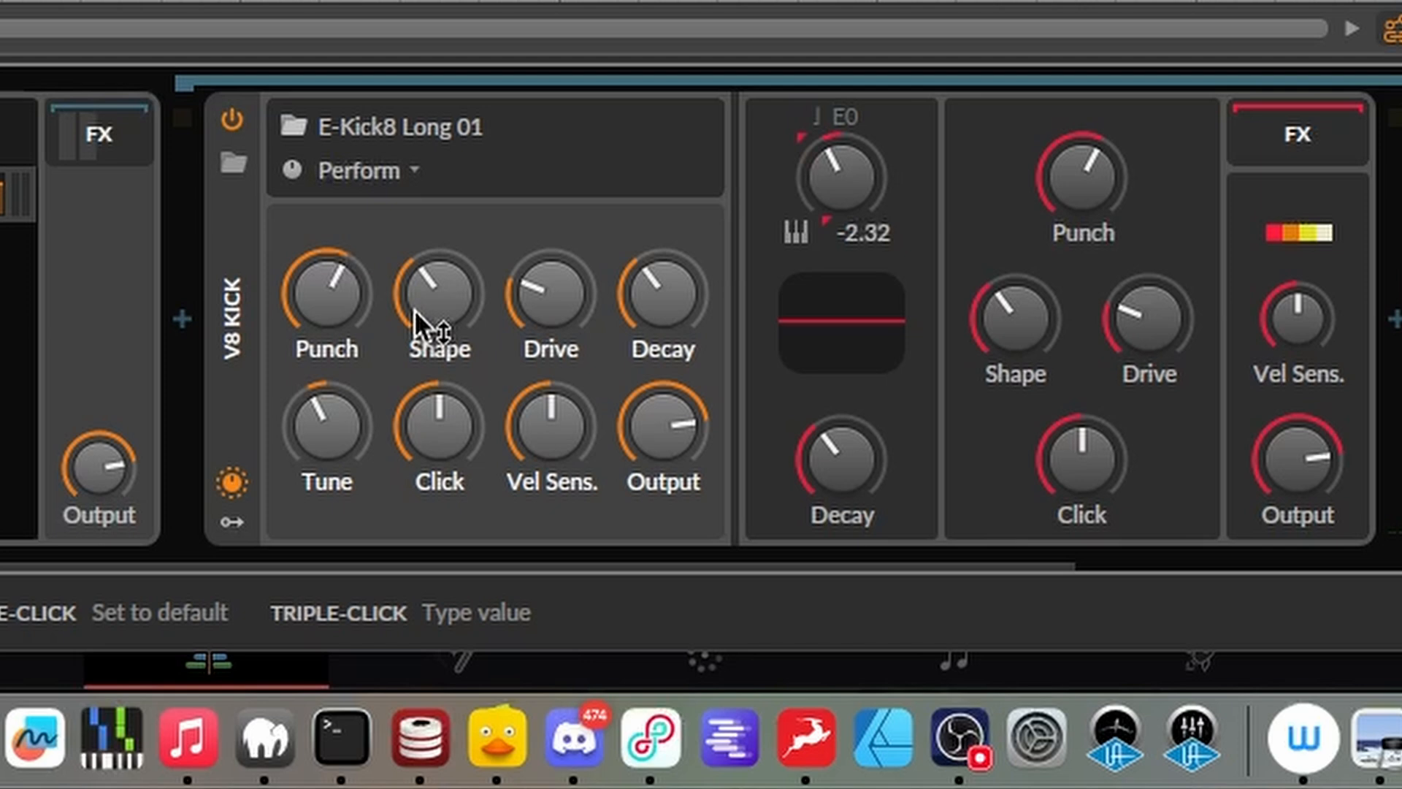
{"action": "mouse_move", "coordinate": [458, 314]}
{"action": "left_mouse_down"}
{"action": "mouse_move", "coordinate": [458, 257]}
{"action": "mouse_move", "coordinate": [458, 319]}
{"action": "mouse_move", "coordinate": [458, 257]}
{"action": "mouse_move", "coordinate": [458, 286]}
{"action": "left_mouse_up"}
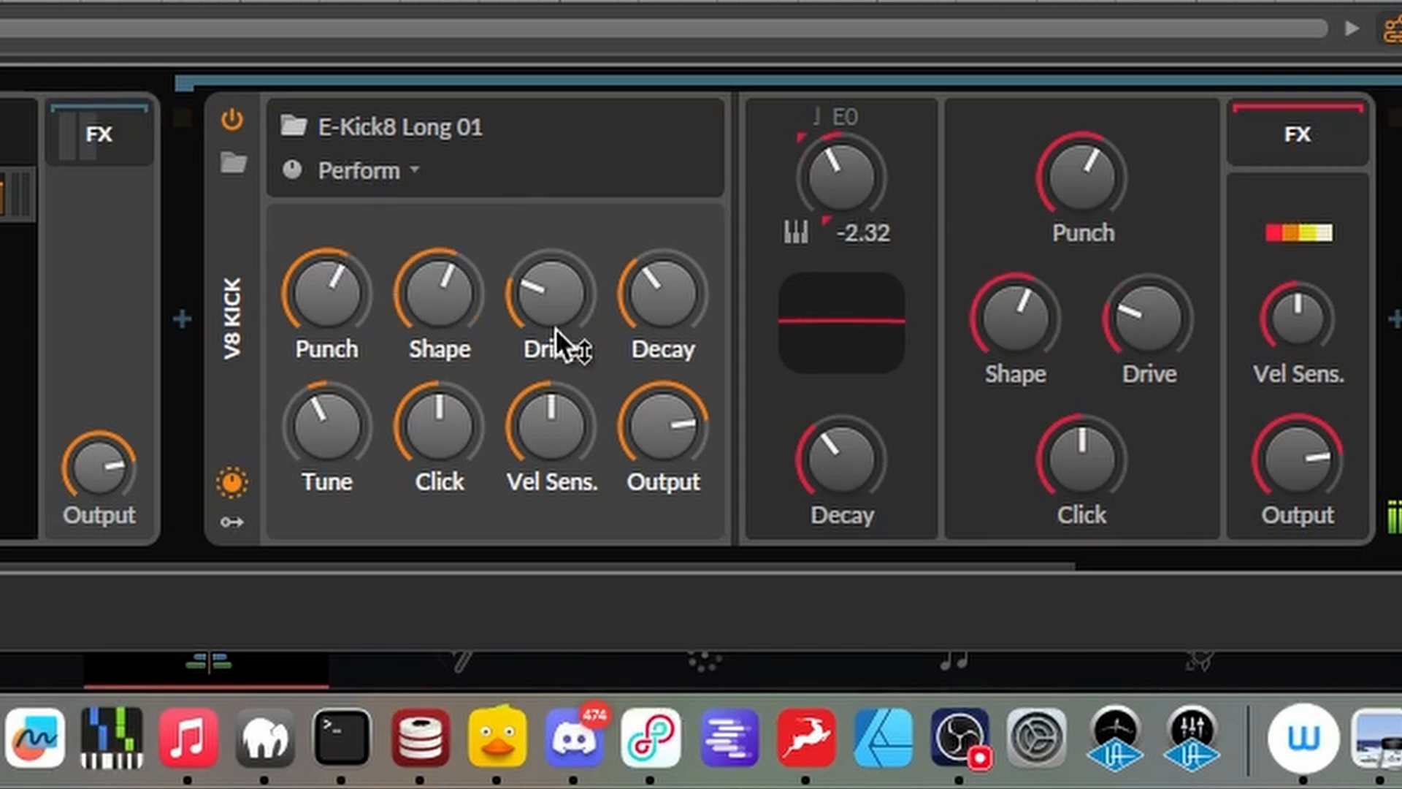
{"action": "left_click_drag", "start_coordinate": [542, 297], "coordinate": [542, 261]}
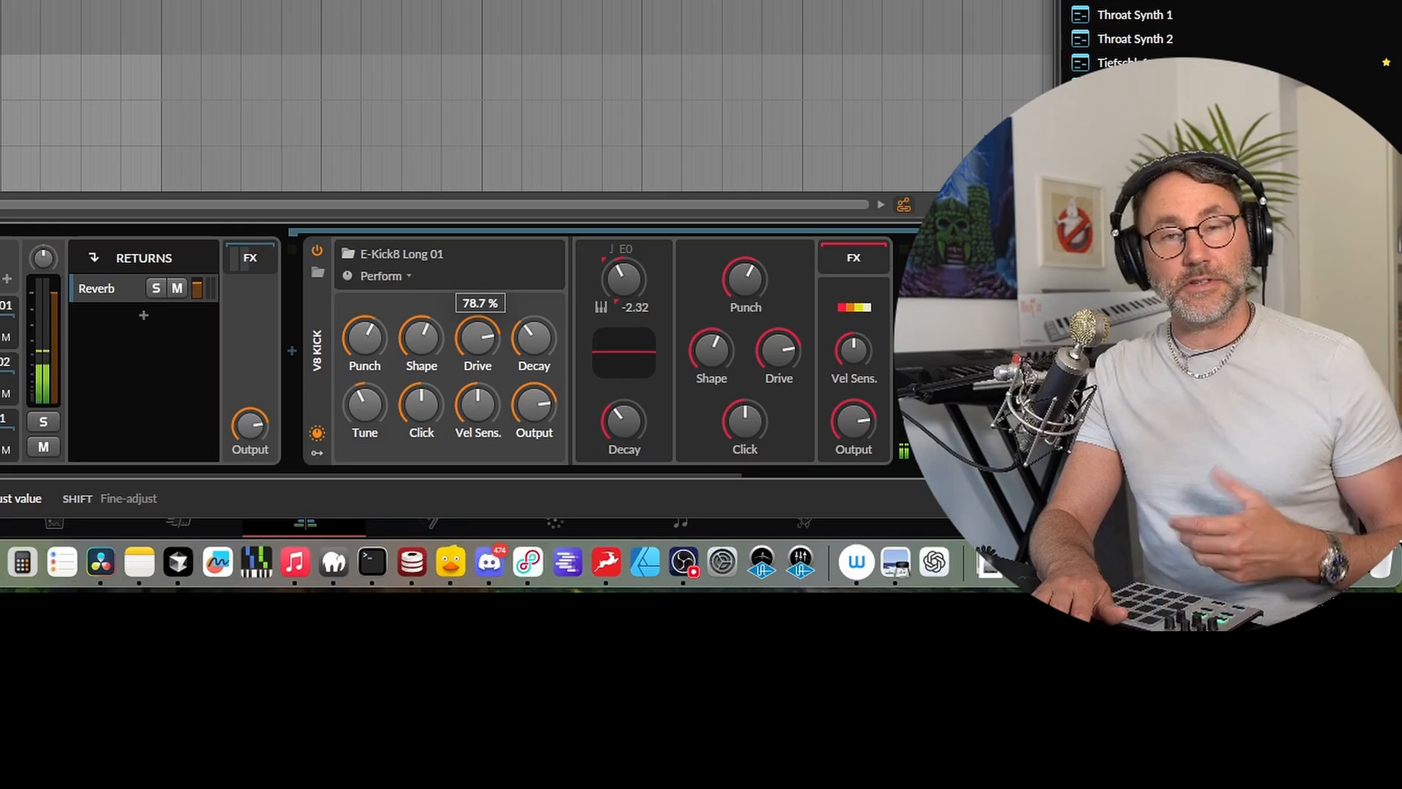
{"action": "mouse_move", "coordinate": [478, 338]}
{"action": "left_mouse_down"}
{"action": "mouse_move", "coordinate": [478, 368]}
{"action": "mouse_move", "coordinate": [476, 345]}
{"action": "left_mouse_up"}
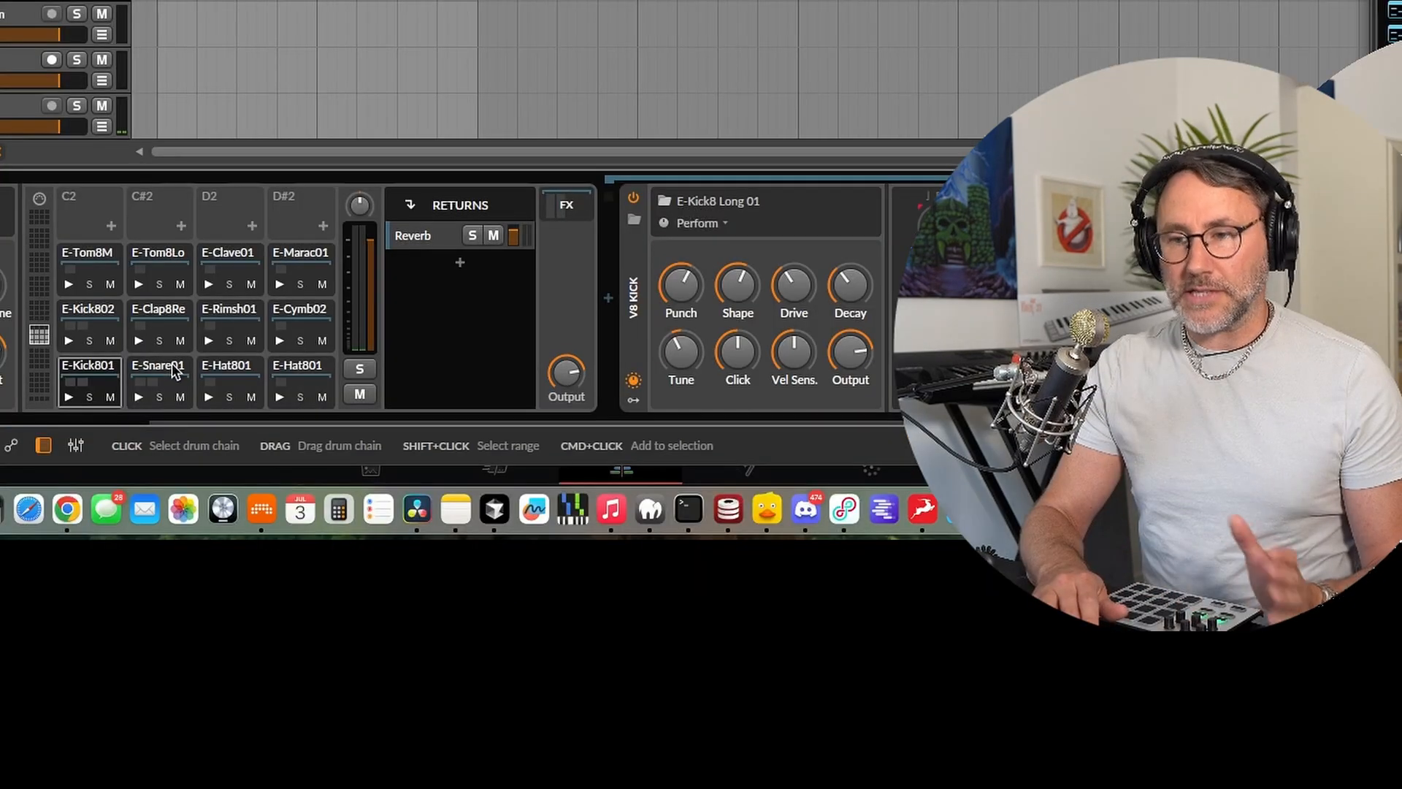
Step: Inspect the E-Snare01 pad's snare device and the Drum Machine's FX chain
{"action": "left_click", "coordinate": [173, 363]}
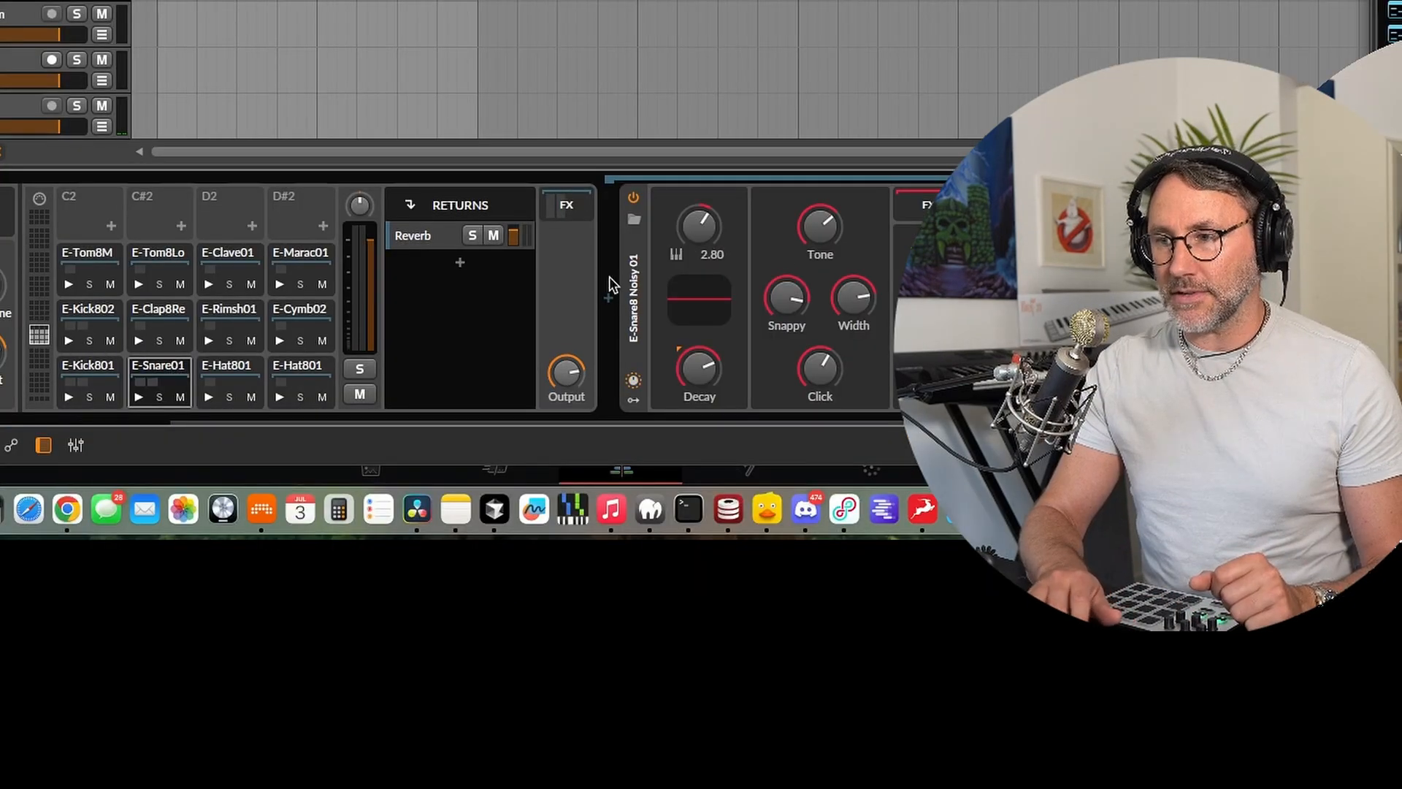
{"action": "mouse_move", "coordinate": [699, 227]}
{"action": "left_mouse_down"}
{"action": "mouse_move", "coordinate": [699, 255]}
{"action": "mouse_move", "coordinate": [699, 102]}
{"action": "mouse_move", "coordinate": [700, 230]}
{"action": "left_mouse_up"}
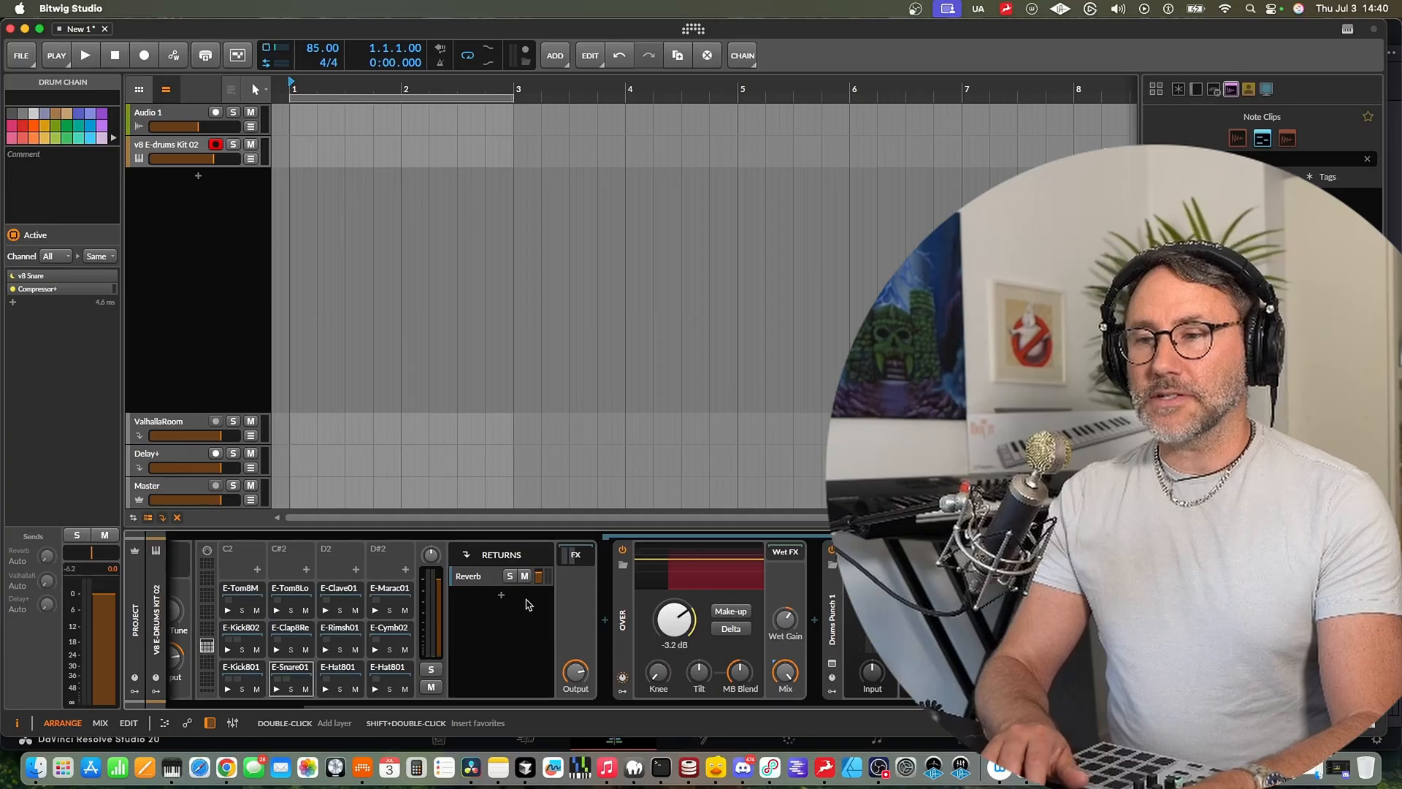
{"action": "left_click", "coordinate": [576, 555]}
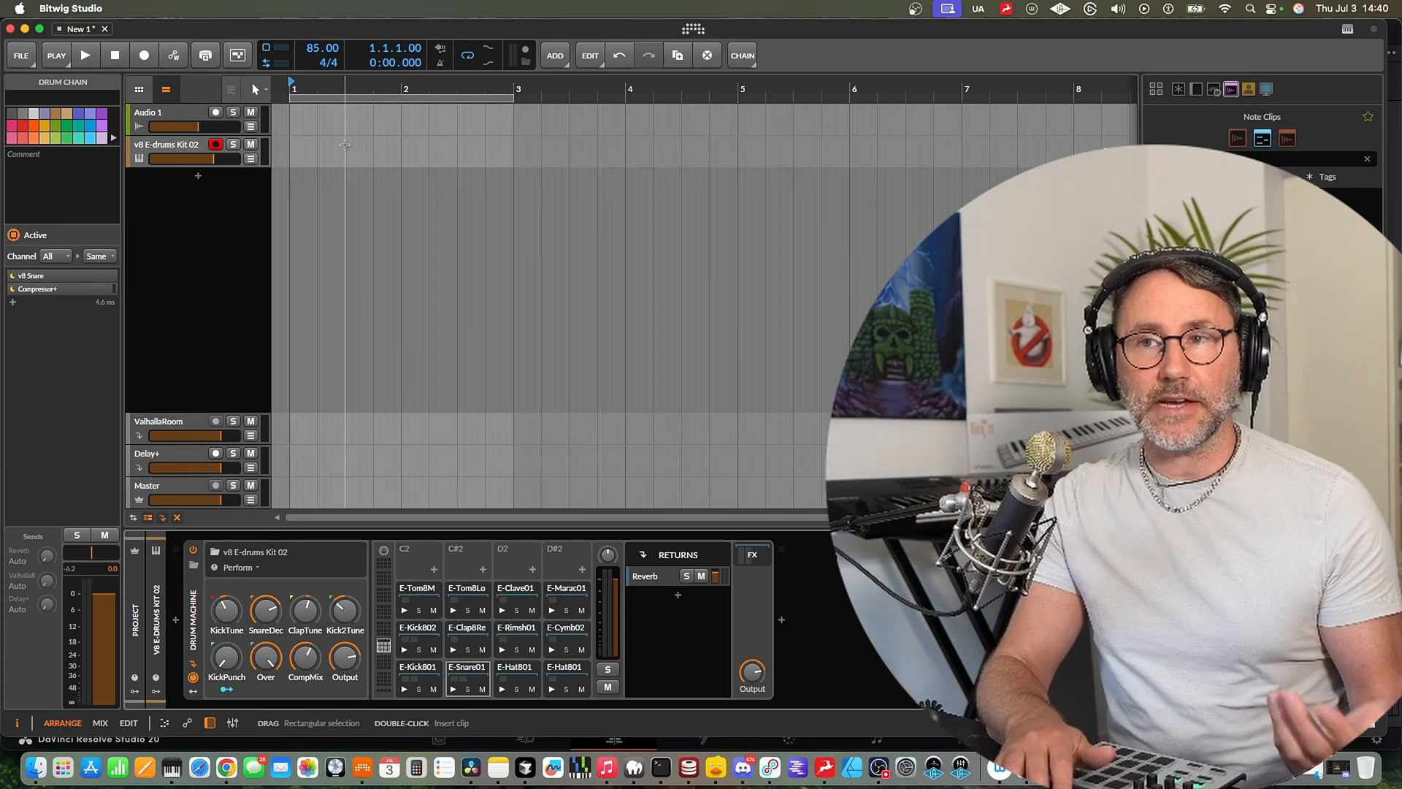
Step: Create an empty one-bar note clip at bar 1 of the v8 E-drums Kit 02 track in the arranger
{"action": "left_click", "coordinate": [164, 90]}
{"action": "left_click", "coordinate": [163, 90]}
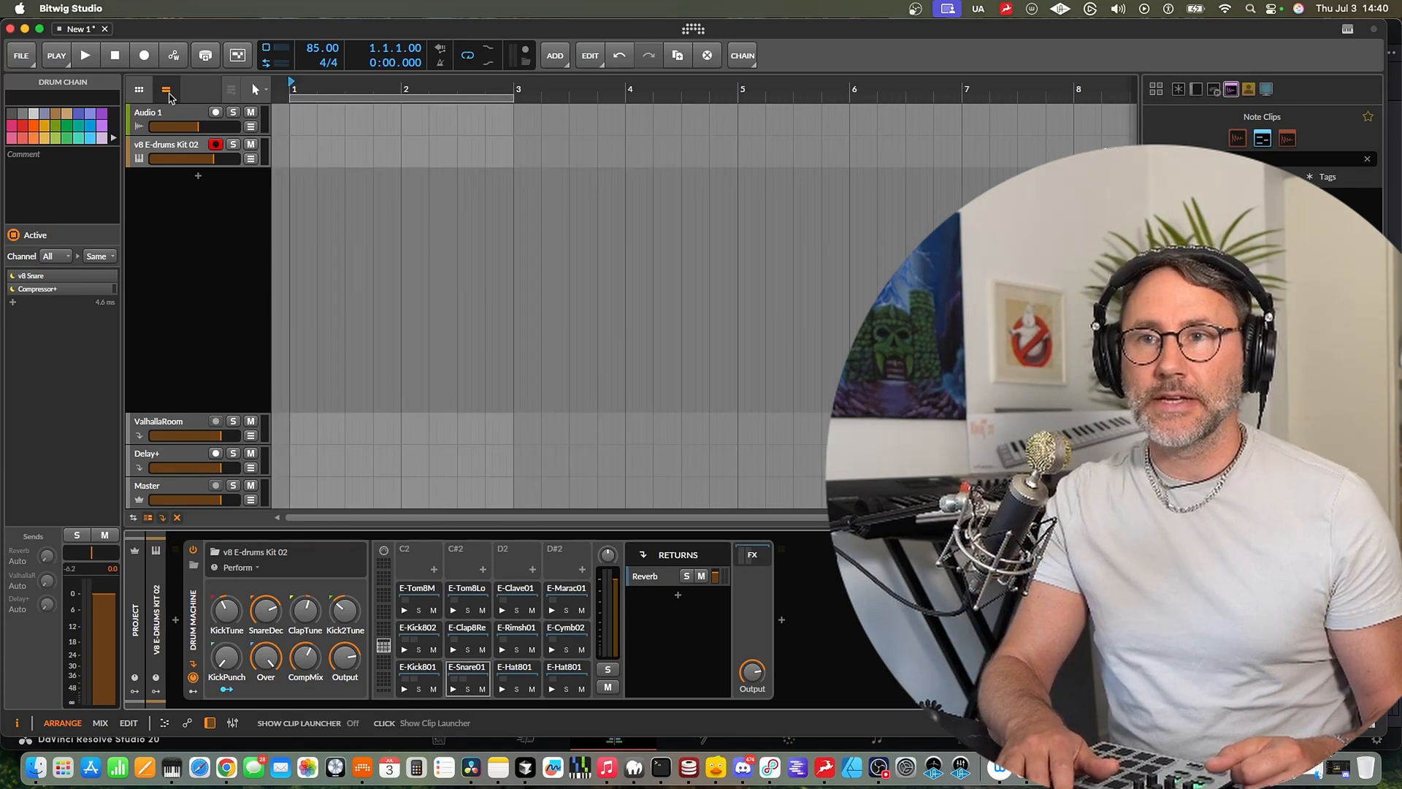
{"action": "double_click", "coordinate": [313, 152]}
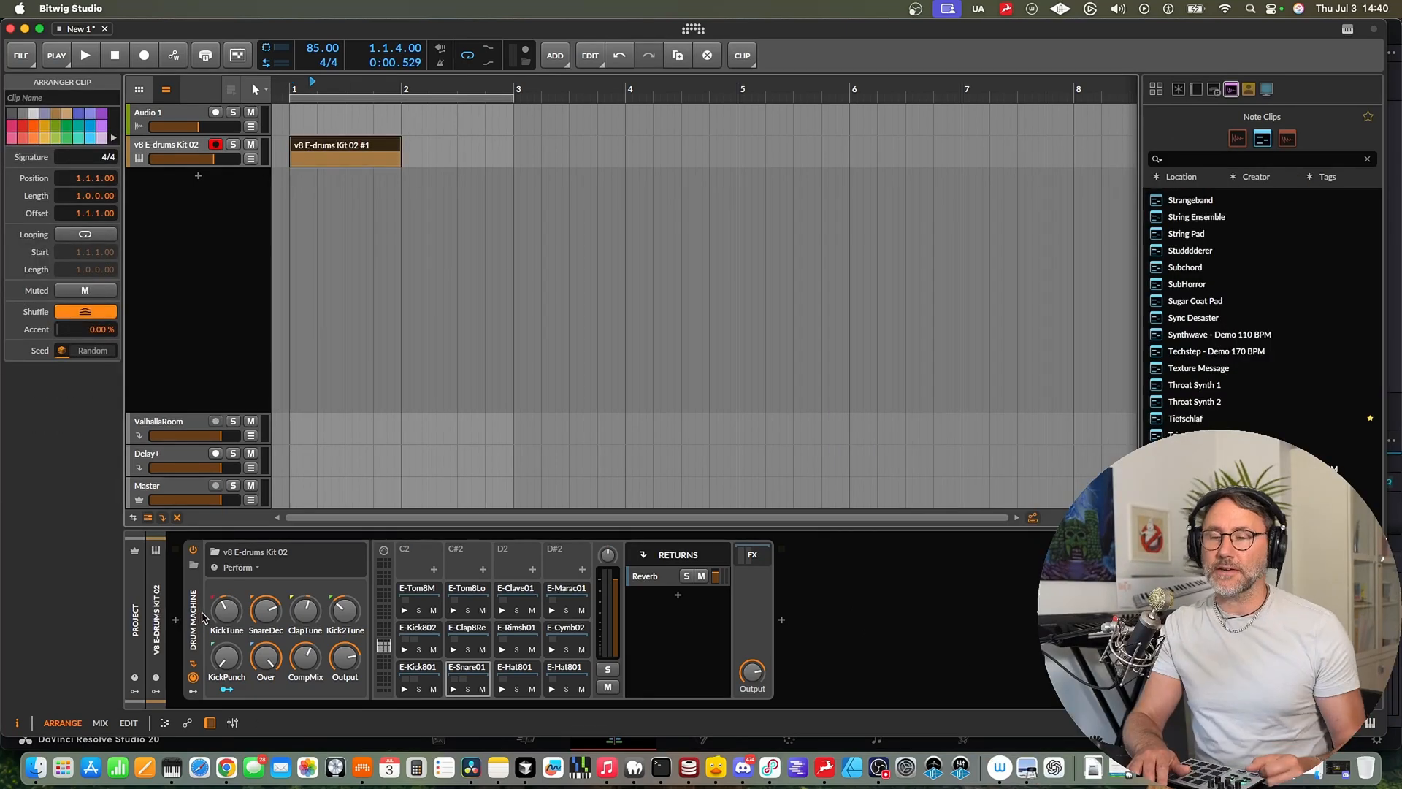
Step: Search the Note FX for "step" and insert the Stepwise device before the Drum Machine
{"action": "left_click", "coordinate": [204, 618]}
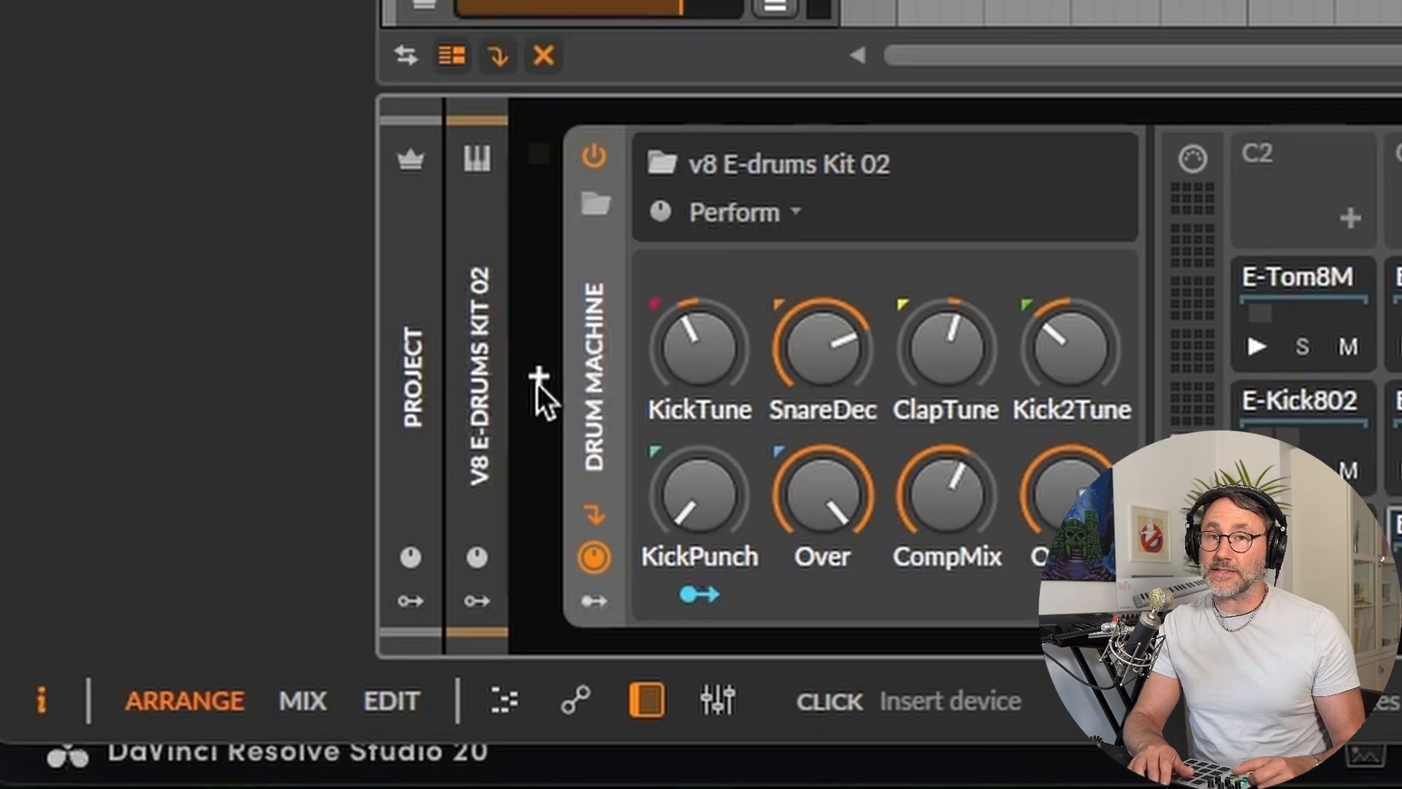
{"action": "left_click", "coordinate": [538, 387]}
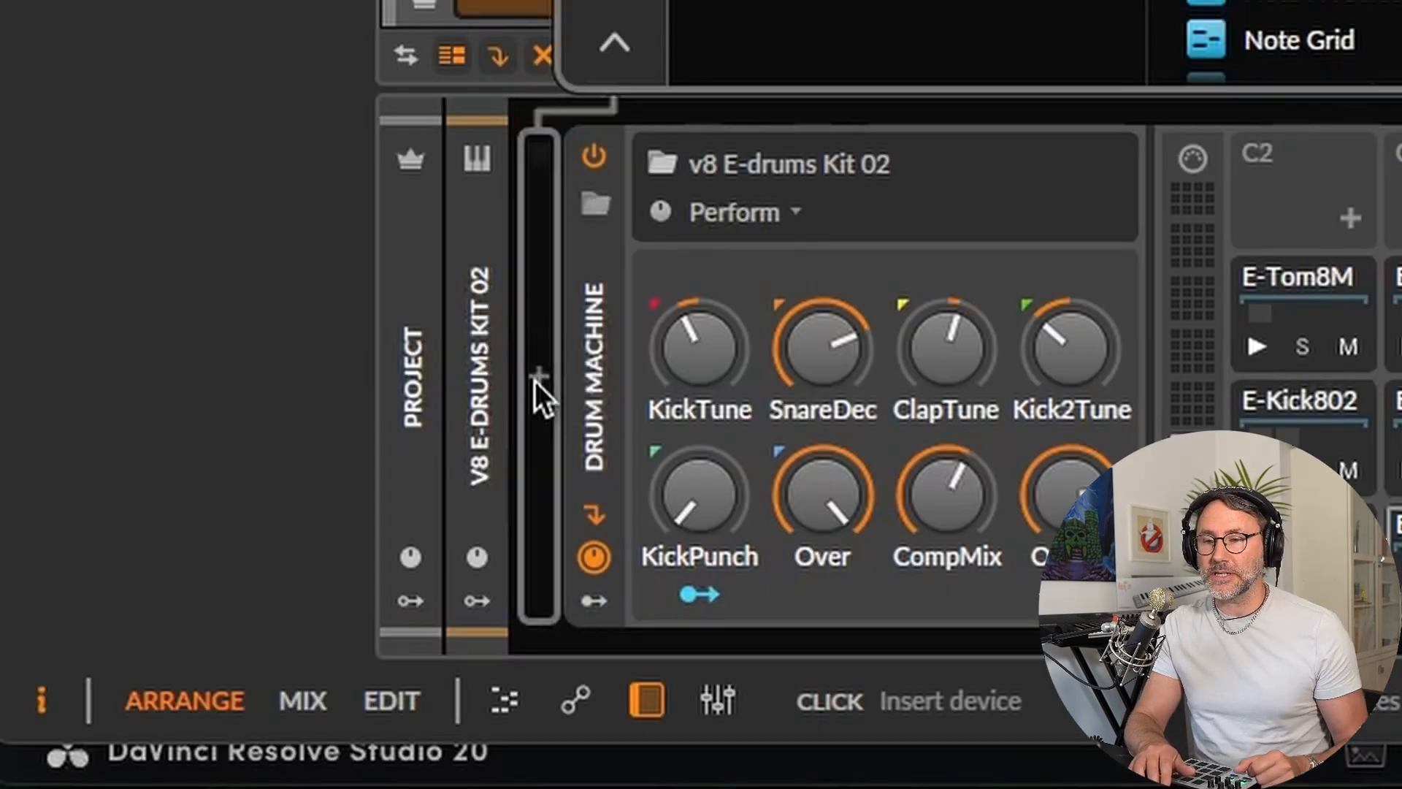
{"action": "type", "text": "step"}
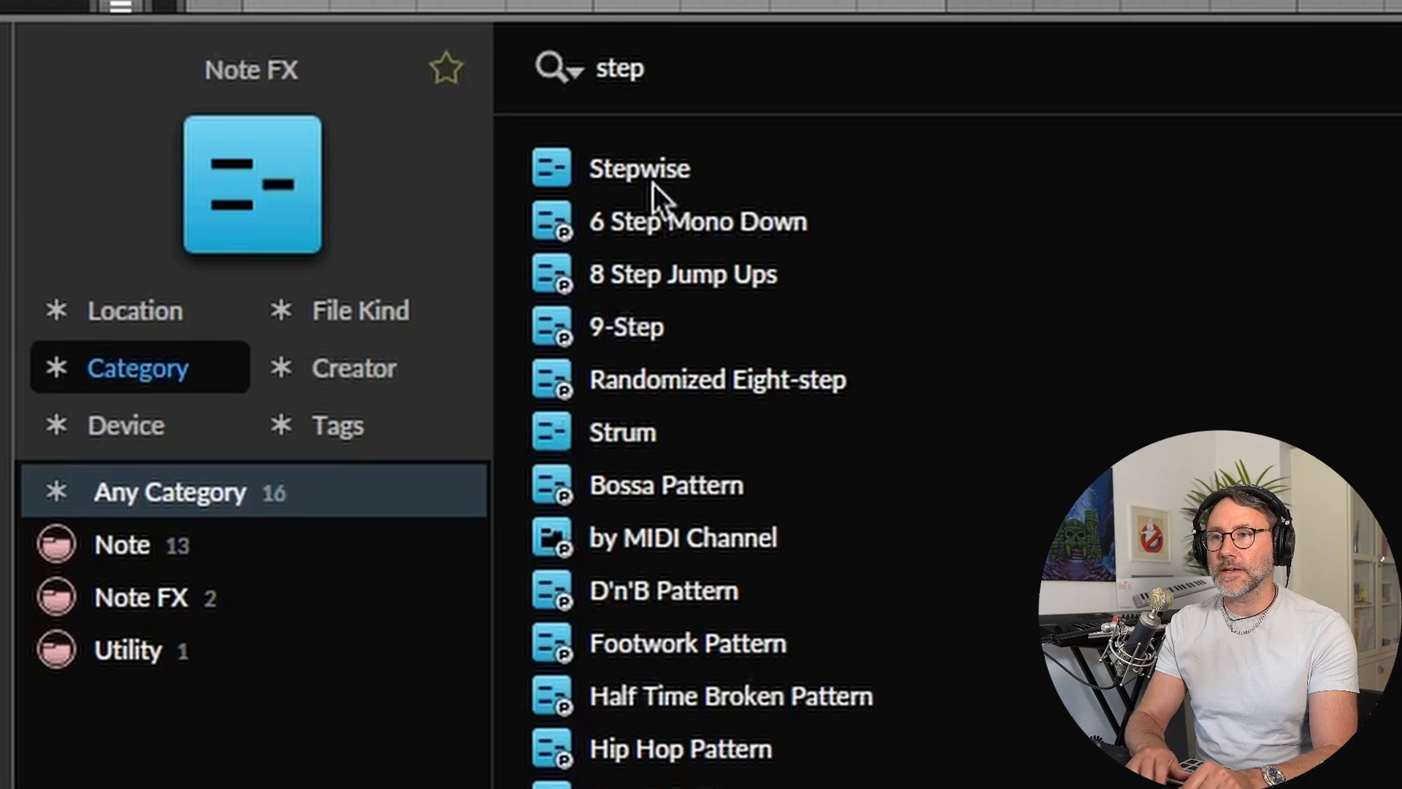
{"action": "left_click", "coordinate": [444, 179]}
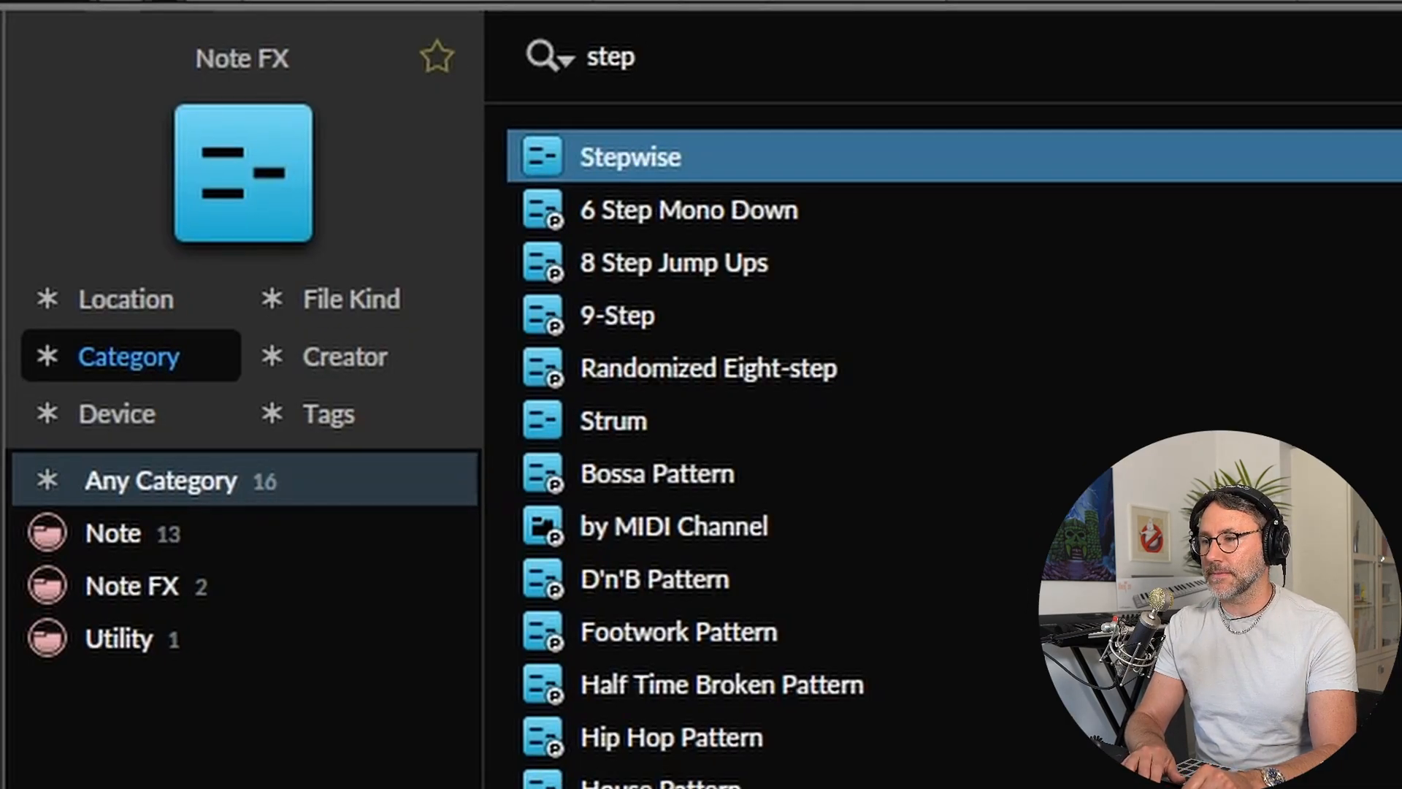
{"action": "key", "text": "Return"}
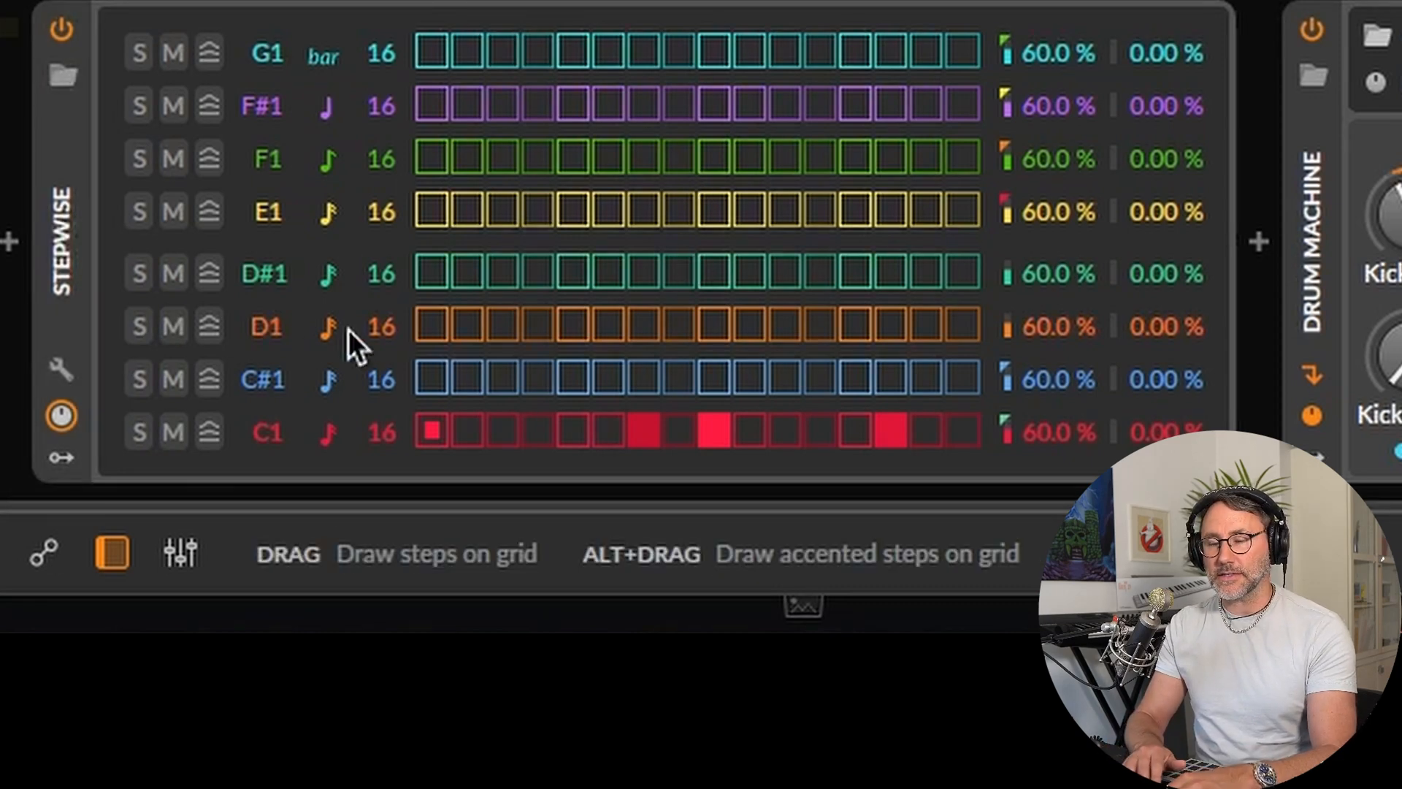
Step: Audition the Stepwise pattern, activate steps 5 and 13 in the C#1 lane, and resume playback
{"action": "key", "text": "space"}
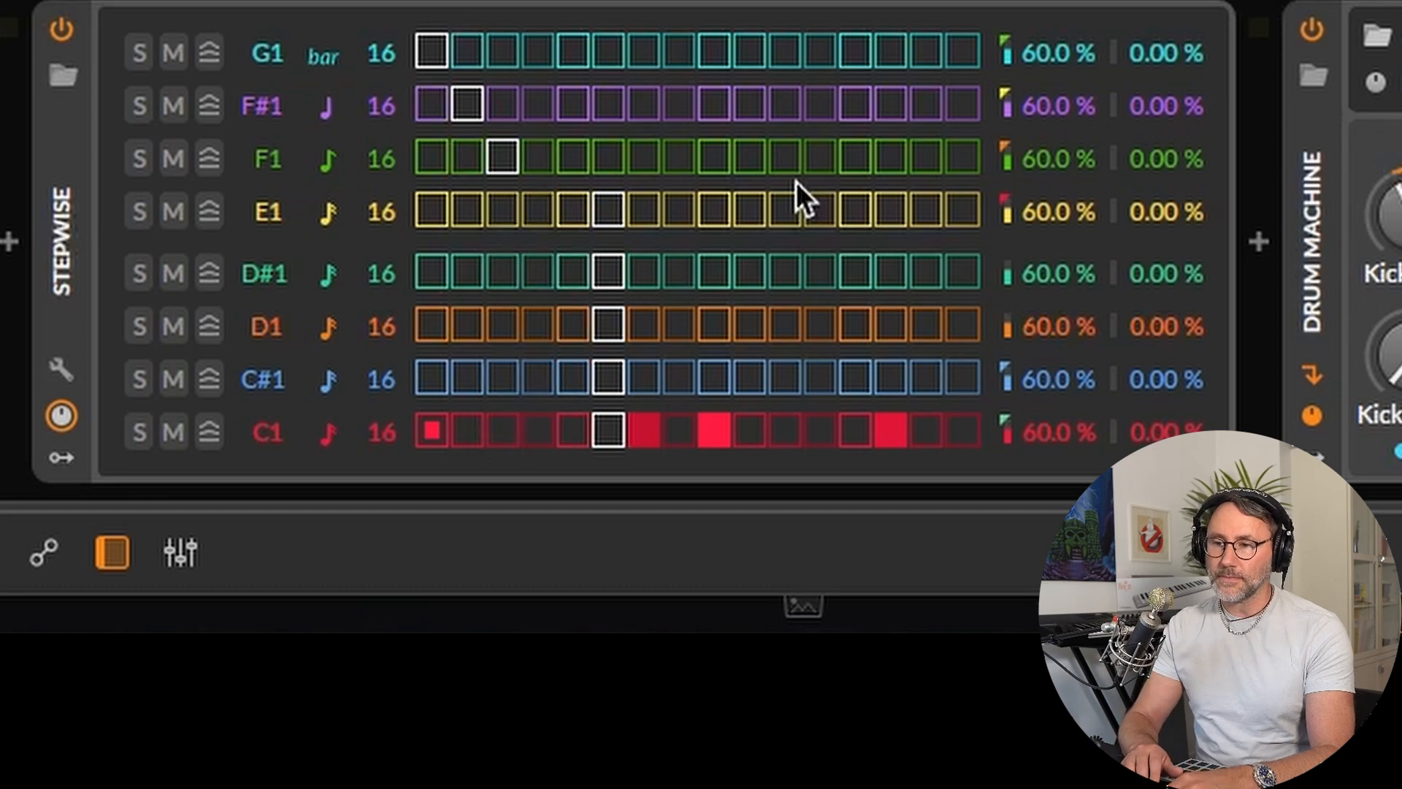
{"action": "key", "text": "space"}
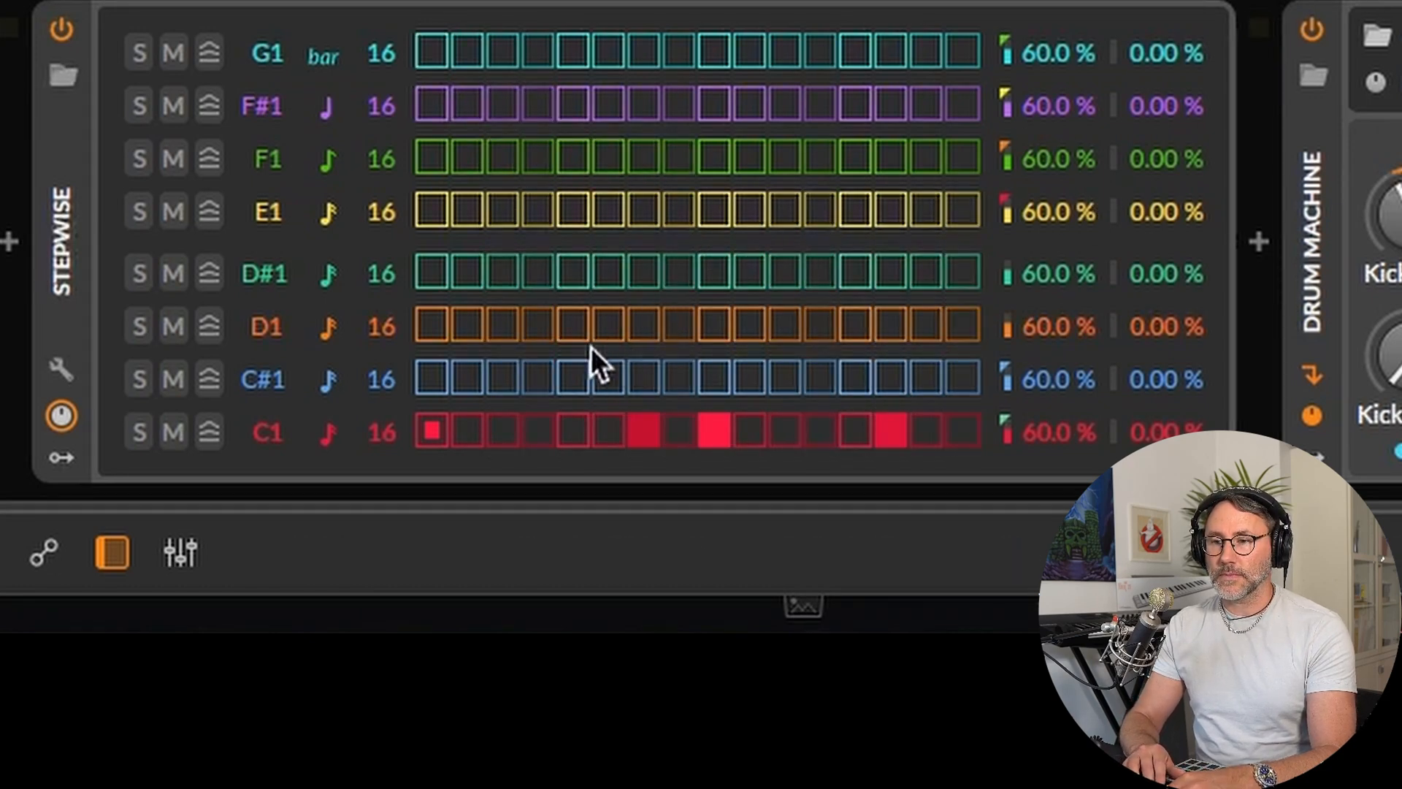
{"action": "left_click", "coordinate": [573, 377]}
{"action": "left_click", "coordinate": [856, 376]}
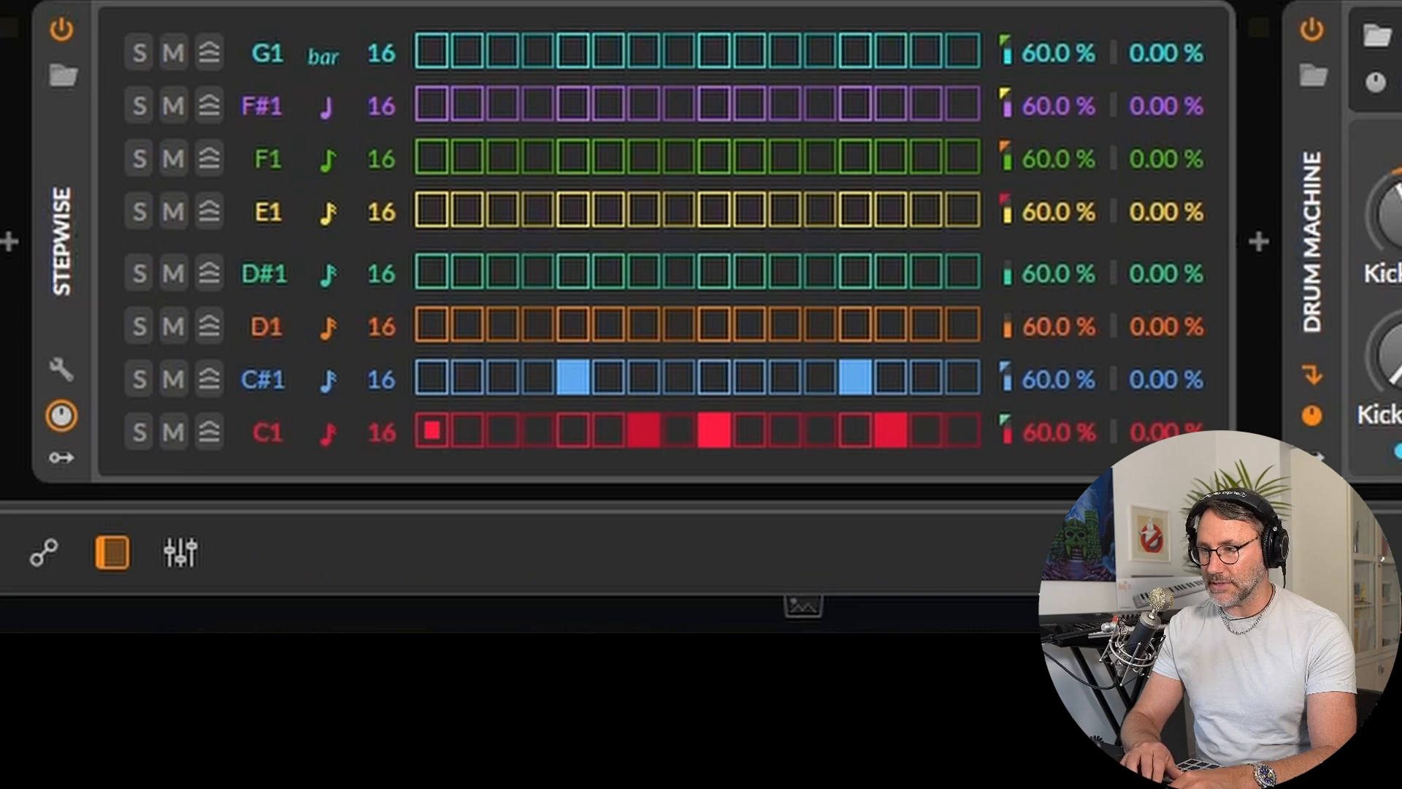
{"action": "key", "text": "space"}
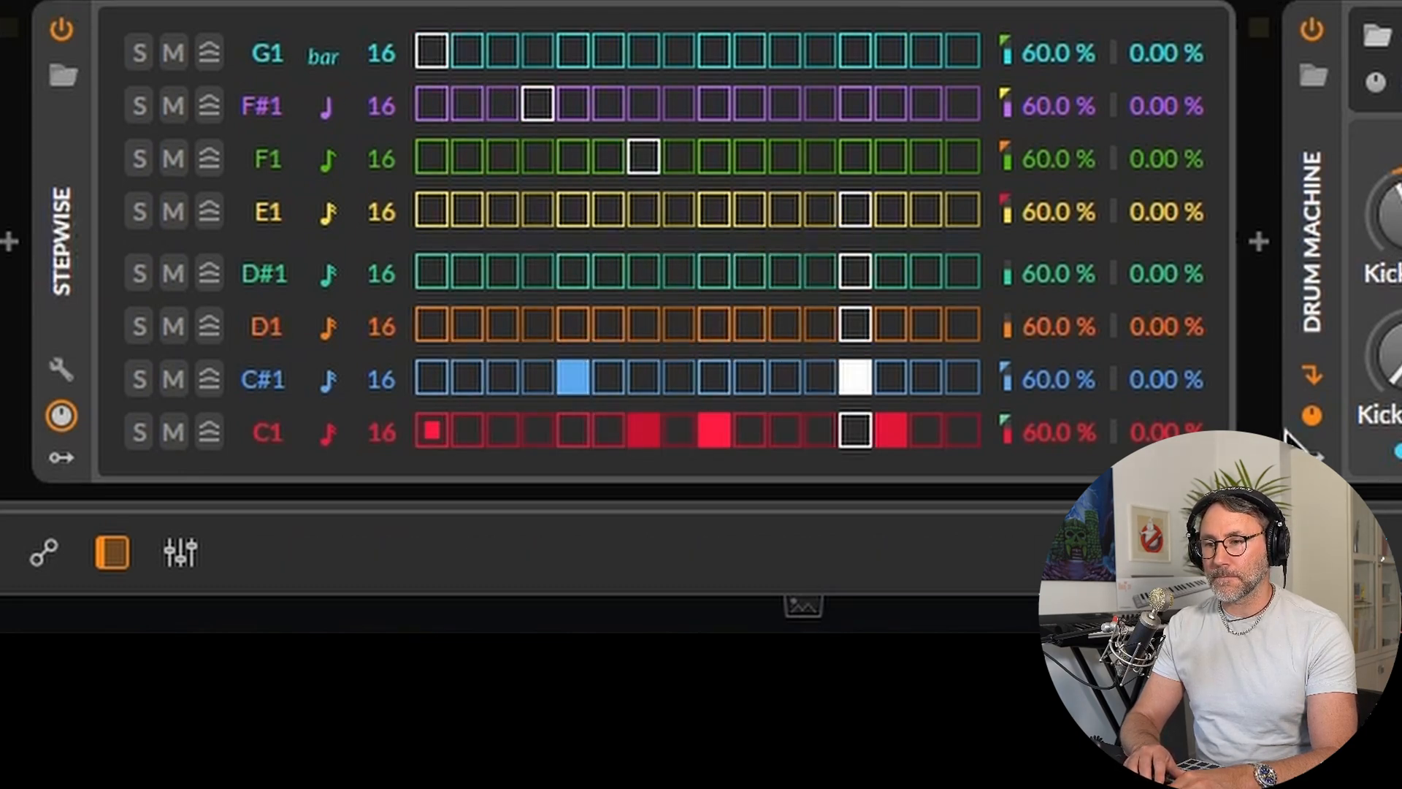
Step: Activate all 16 steps in the D1 lane and set that lane's step rate to thirty-second notes
{"action": "mouse_move", "coordinate": [435, 325]}
{"action": "left_mouse_down"}
{"action": "mouse_move", "coordinate": [971, 288]}
{"action": "mouse_move", "coordinate": [984, 300]}
{"action": "left_mouse_up"}
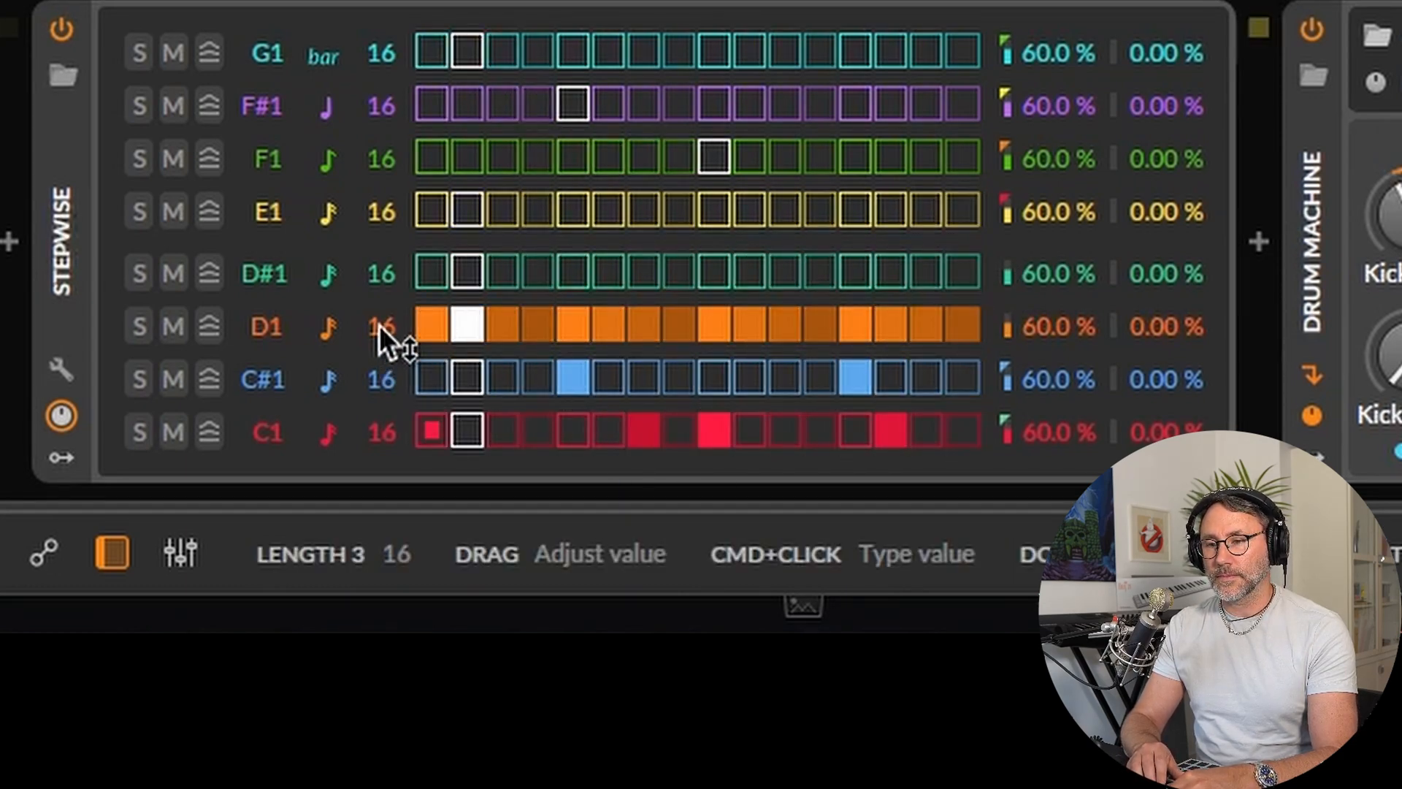
{"action": "left_click_drag", "start_coordinate": [379, 326], "coordinate": [379, 326]}
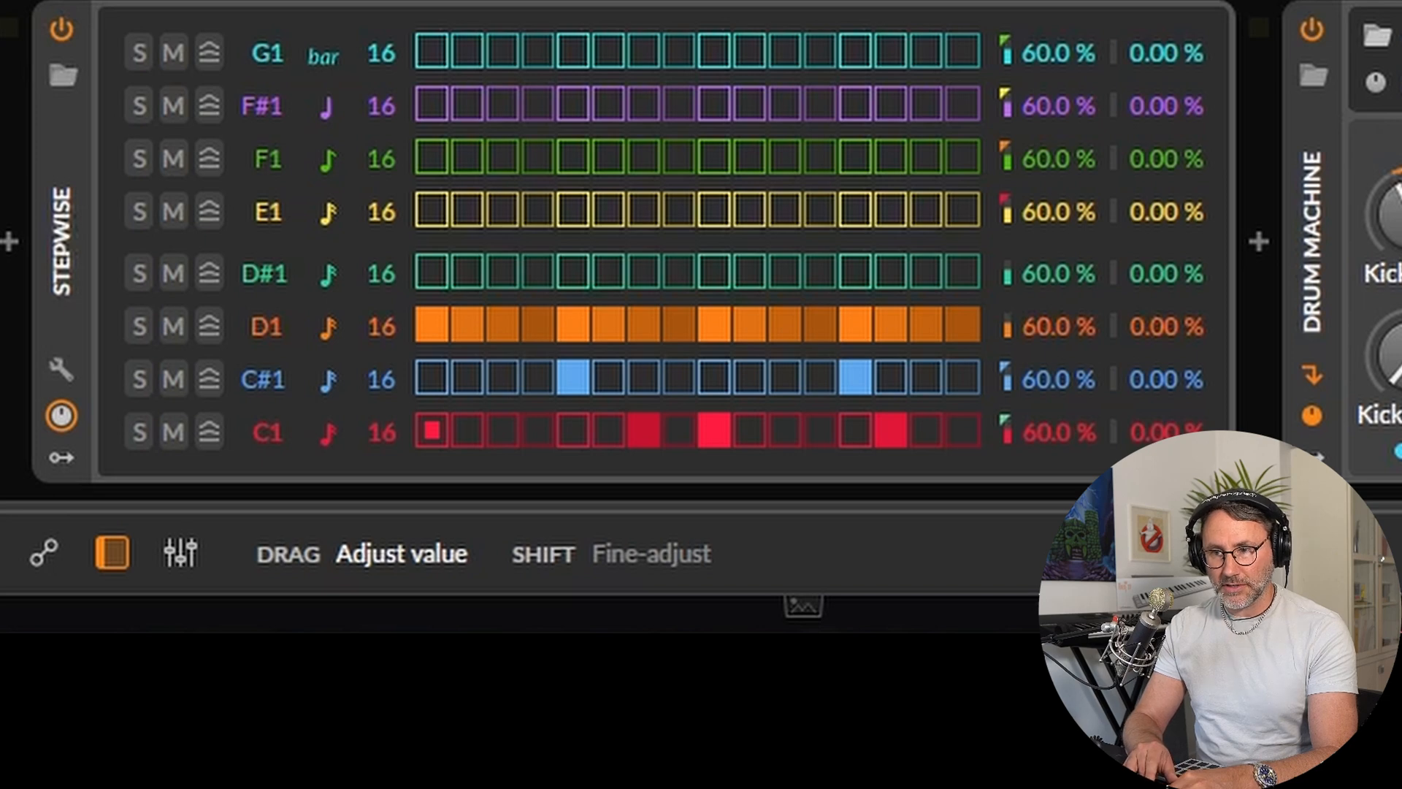
{"action": "left_click_drag", "start_coordinate": [381, 326], "coordinate": [381, 347]}
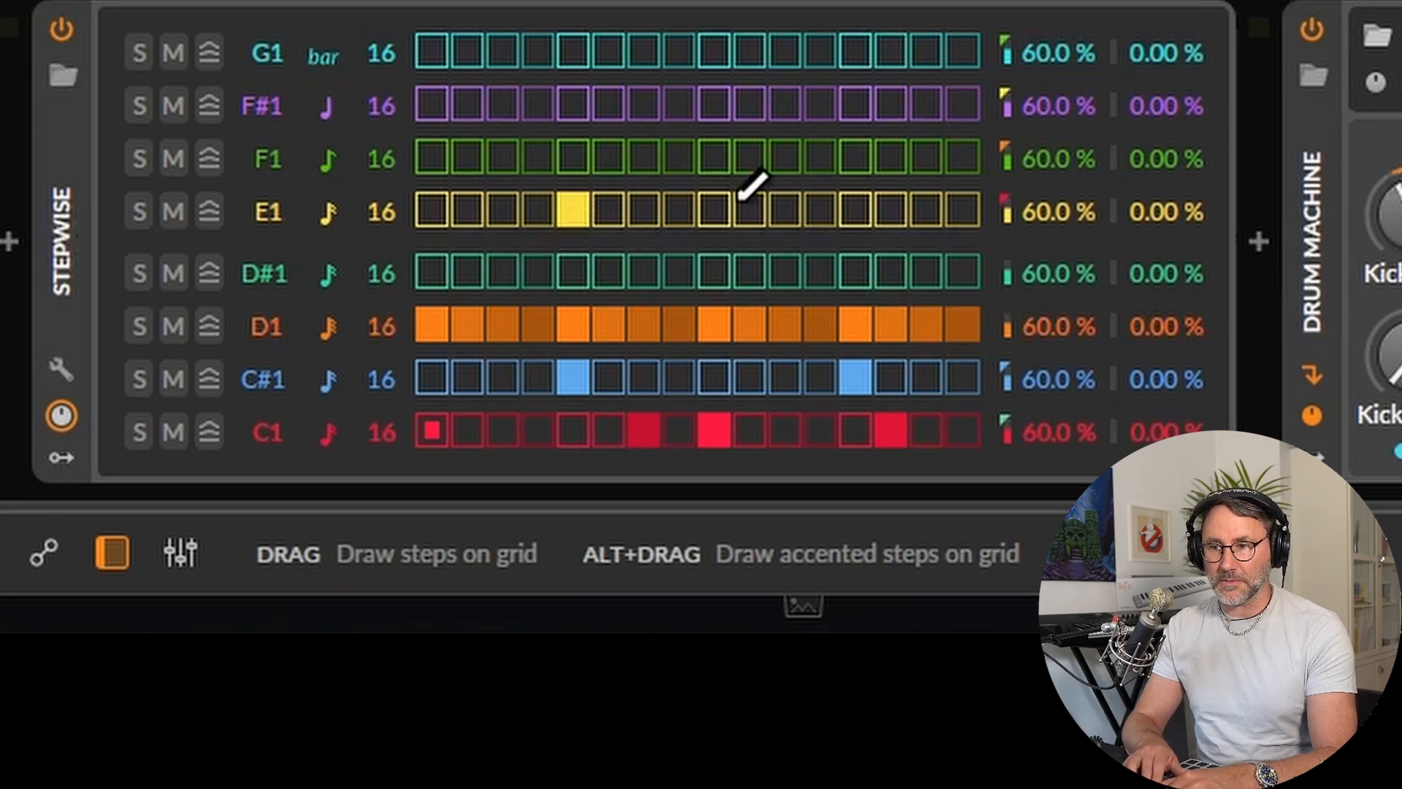
Step: Try hits on steps 5 and 11 of the E1 lane, and leave only step 10 active
{"action": "left_click", "coordinate": [783, 209]}
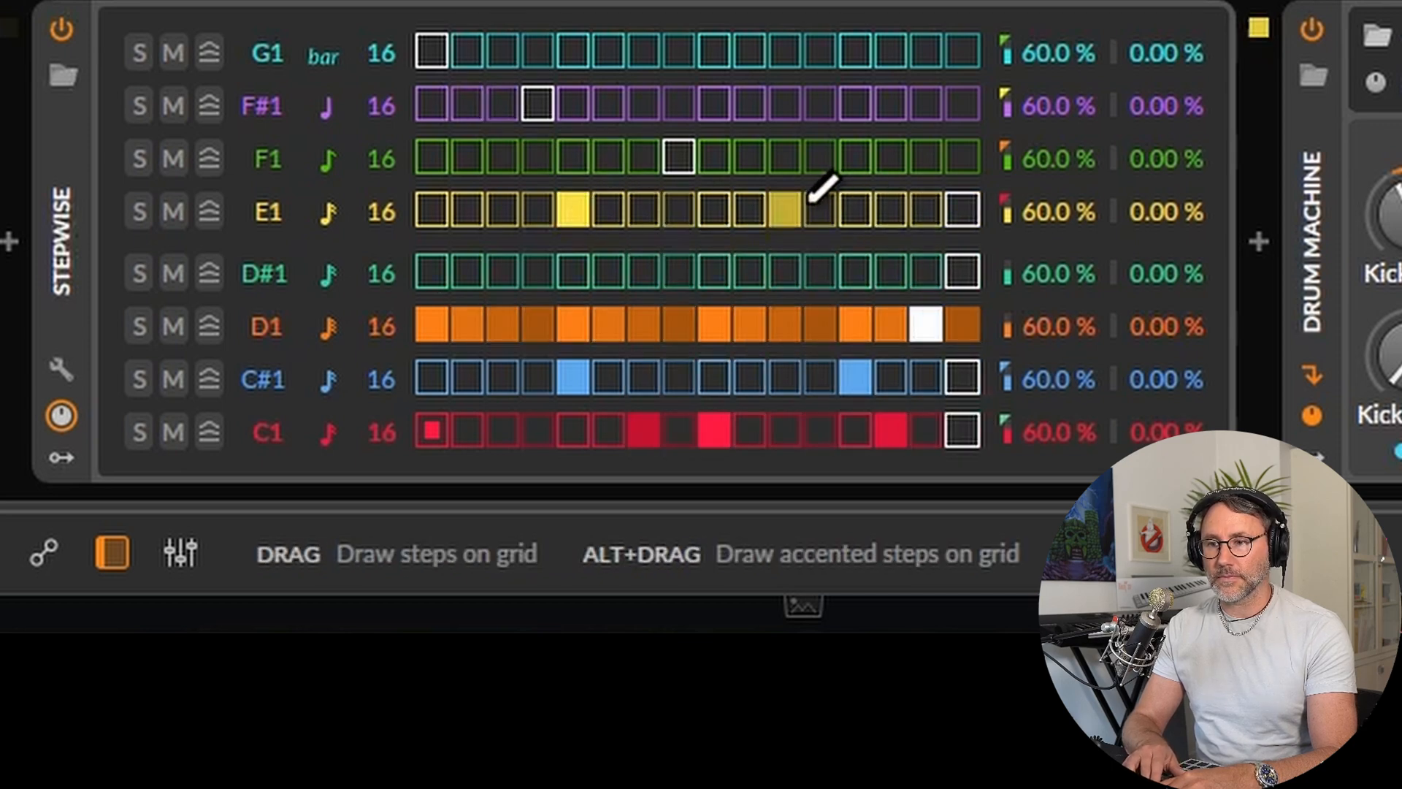
{"action": "left_click", "coordinate": [579, 211]}
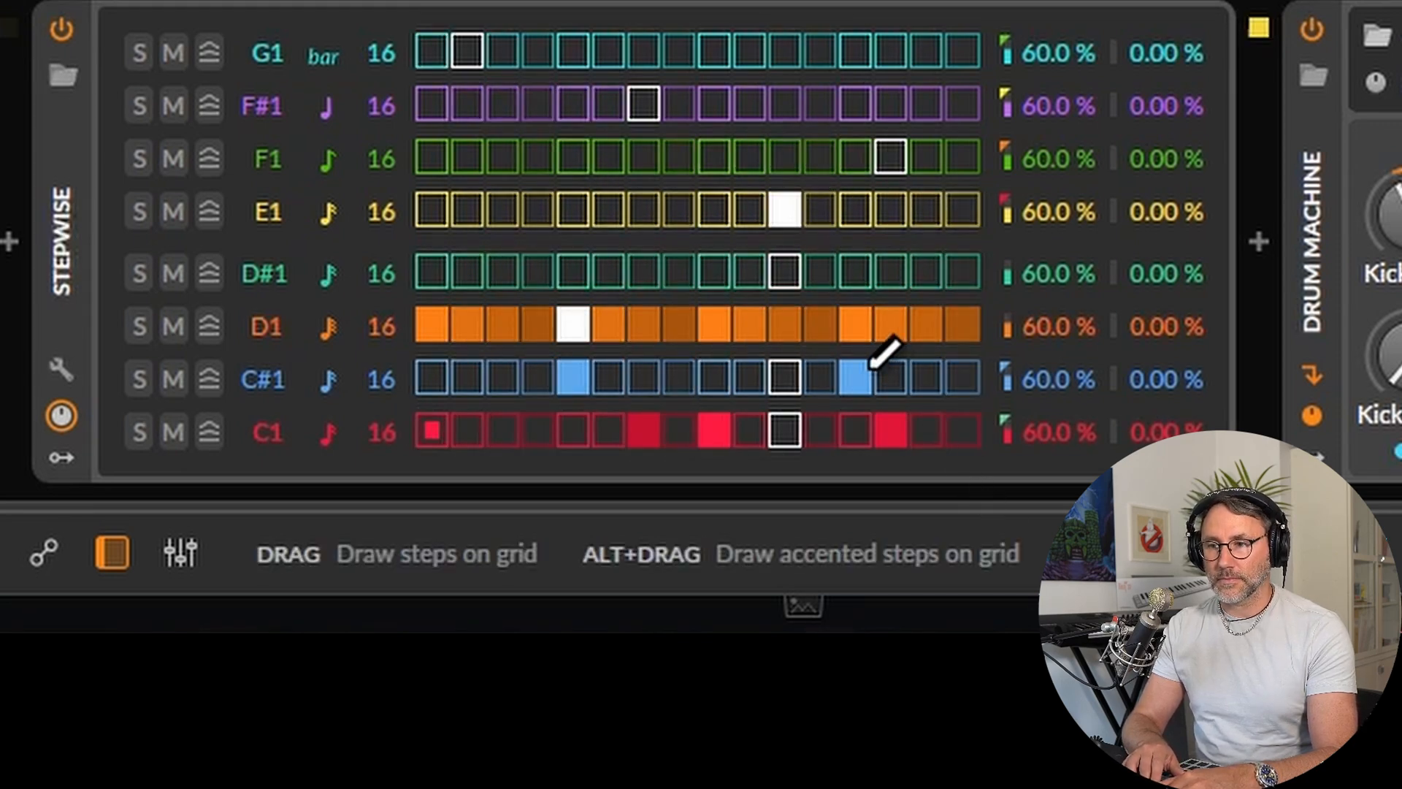
{"action": "left_click", "coordinate": [783, 210]}
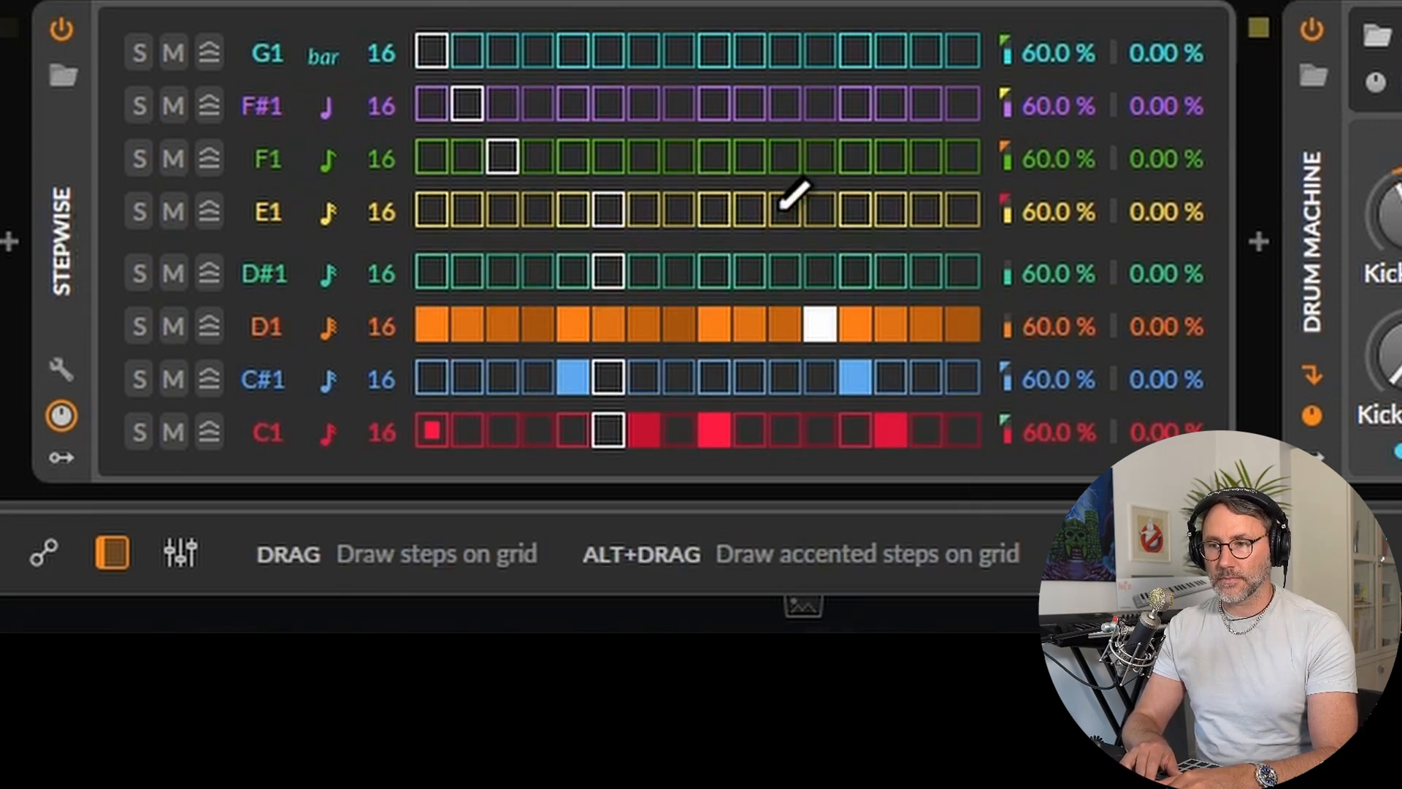
{"action": "left_click", "coordinate": [750, 210]}
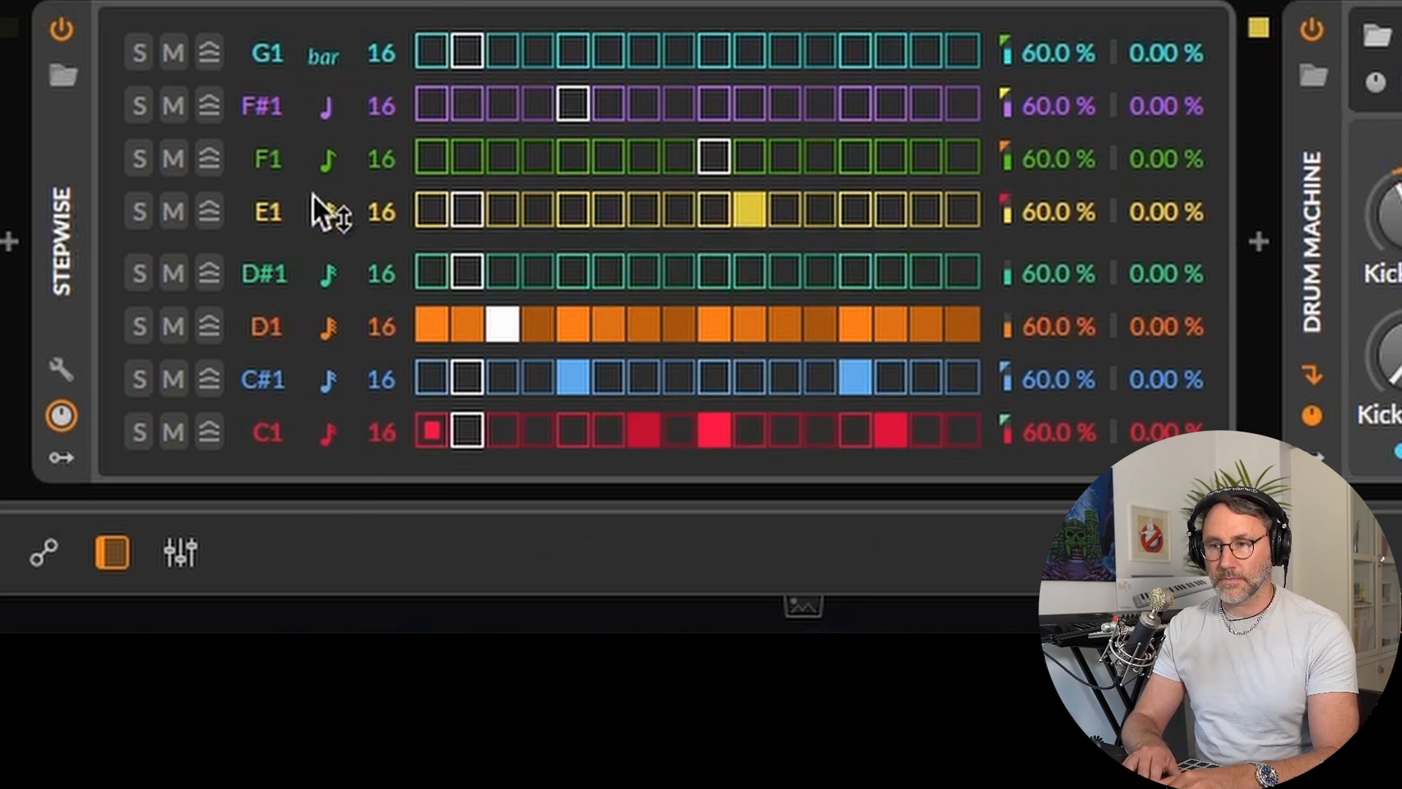
Step: Activate steps 3 and 7 in the F1 lane, and set F#1 to 12 steps at a faster rate with steps 3 and 11 active
{"action": "left_click", "coordinate": [502, 157]}
{"action": "left_click", "coordinate": [641, 155]}
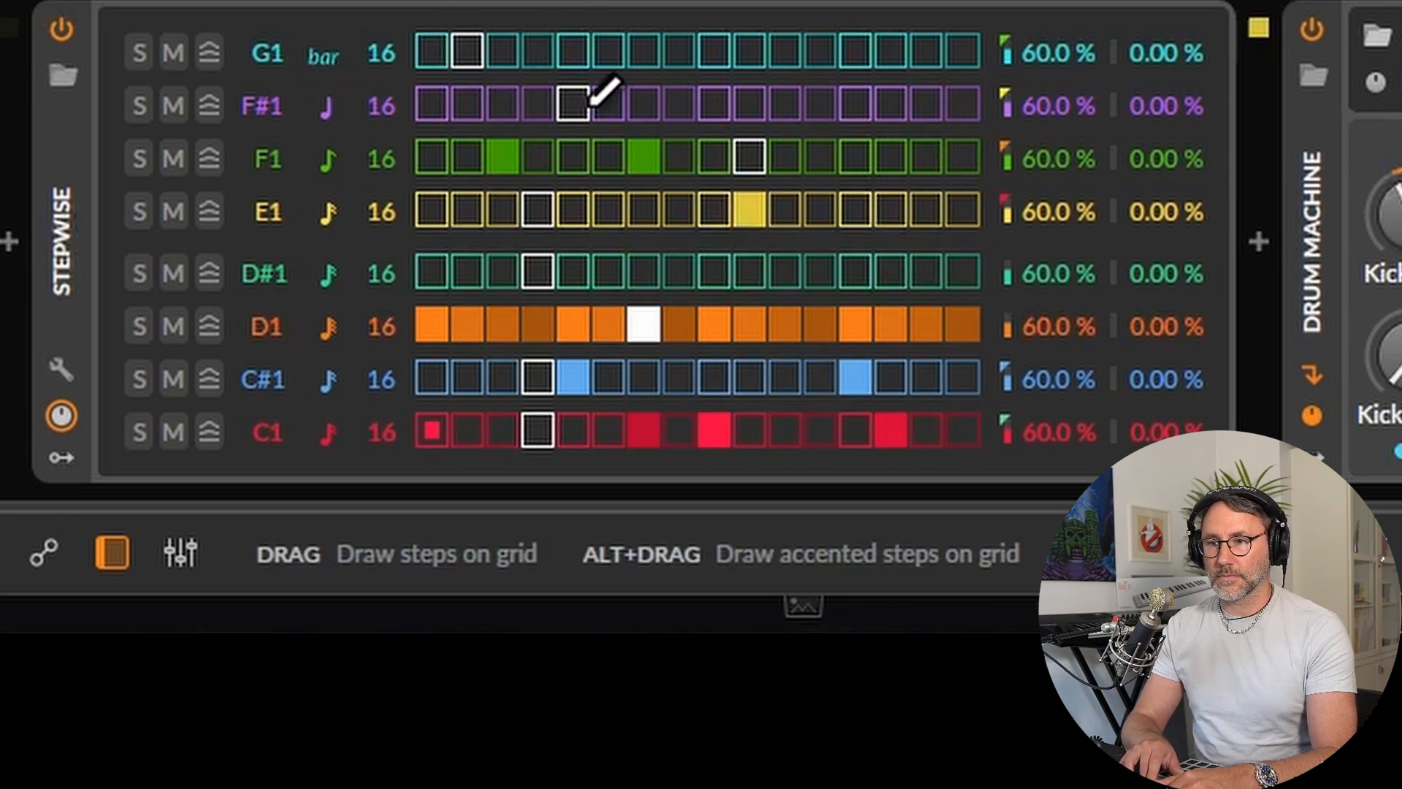
{"action": "left_click", "coordinate": [498, 98]}
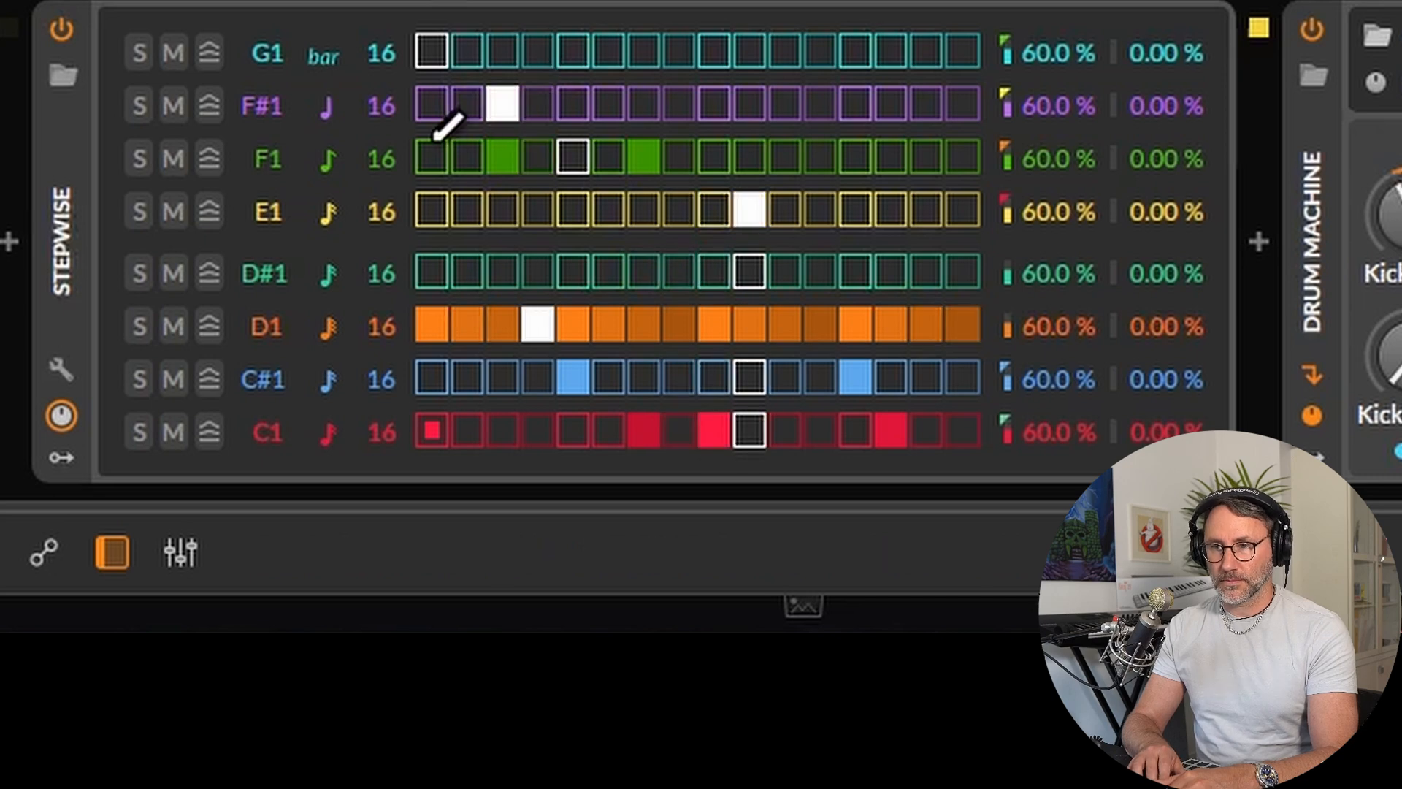
{"action": "left_click", "coordinate": [384, 100]}
{"action": "left_click_drag", "start_coordinate": [326, 117], "coordinate": [386, 143]}
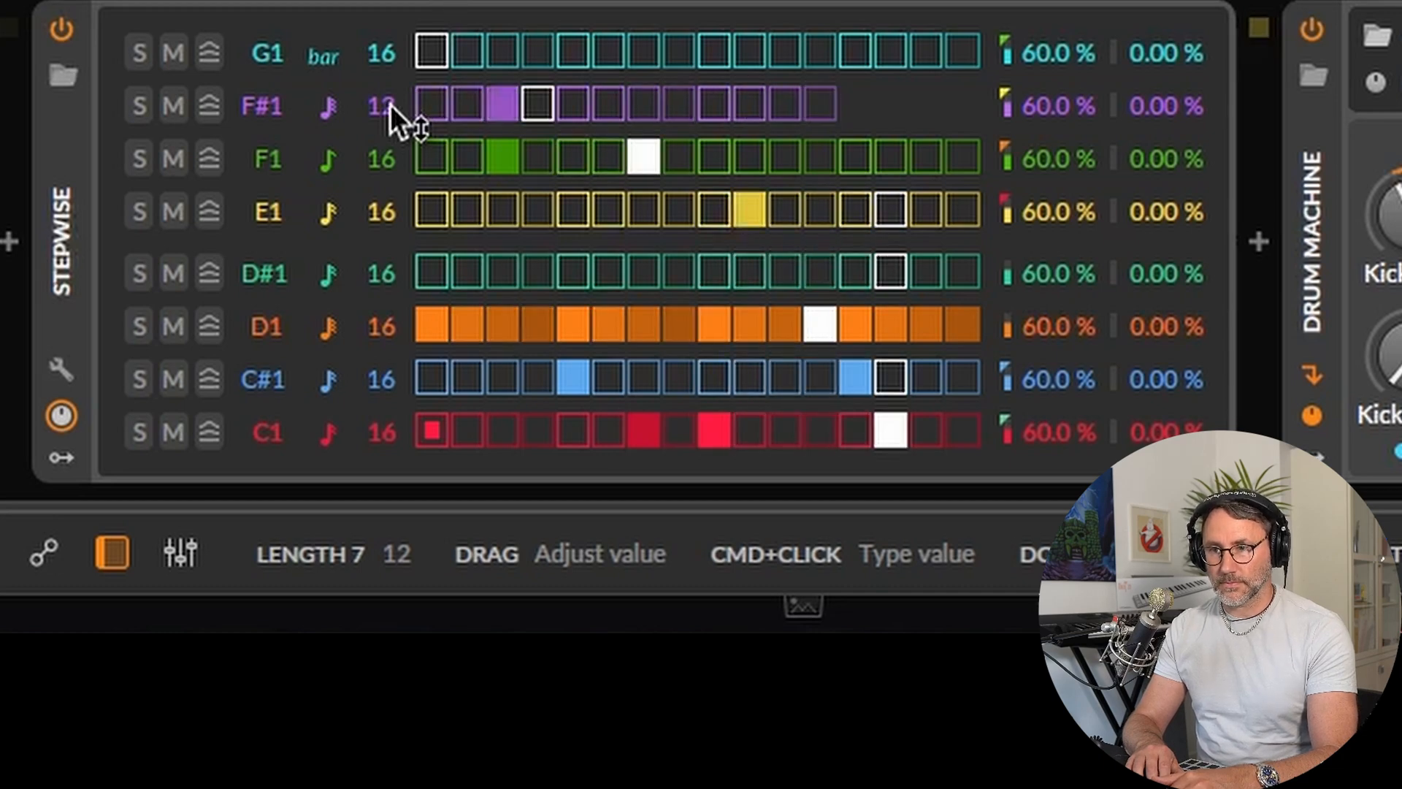
{"action": "left_click", "coordinate": [783, 105]}
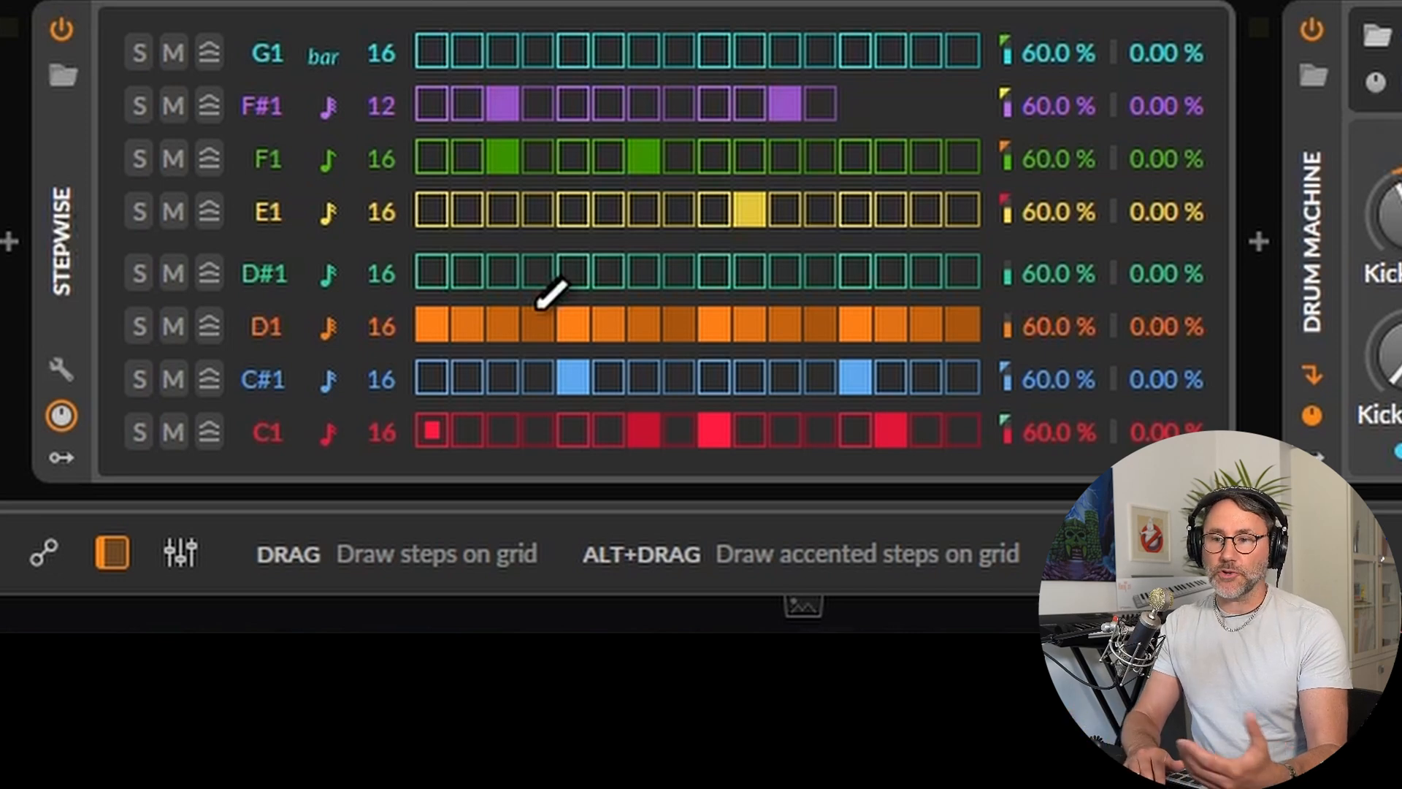
Step: Preview the Bossa Pattern preset for Stepwise, set the project tempo to 175 BPM, and load the D'n'B Pattern preset
{"action": "left_click", "coordinate": [61, 77]}
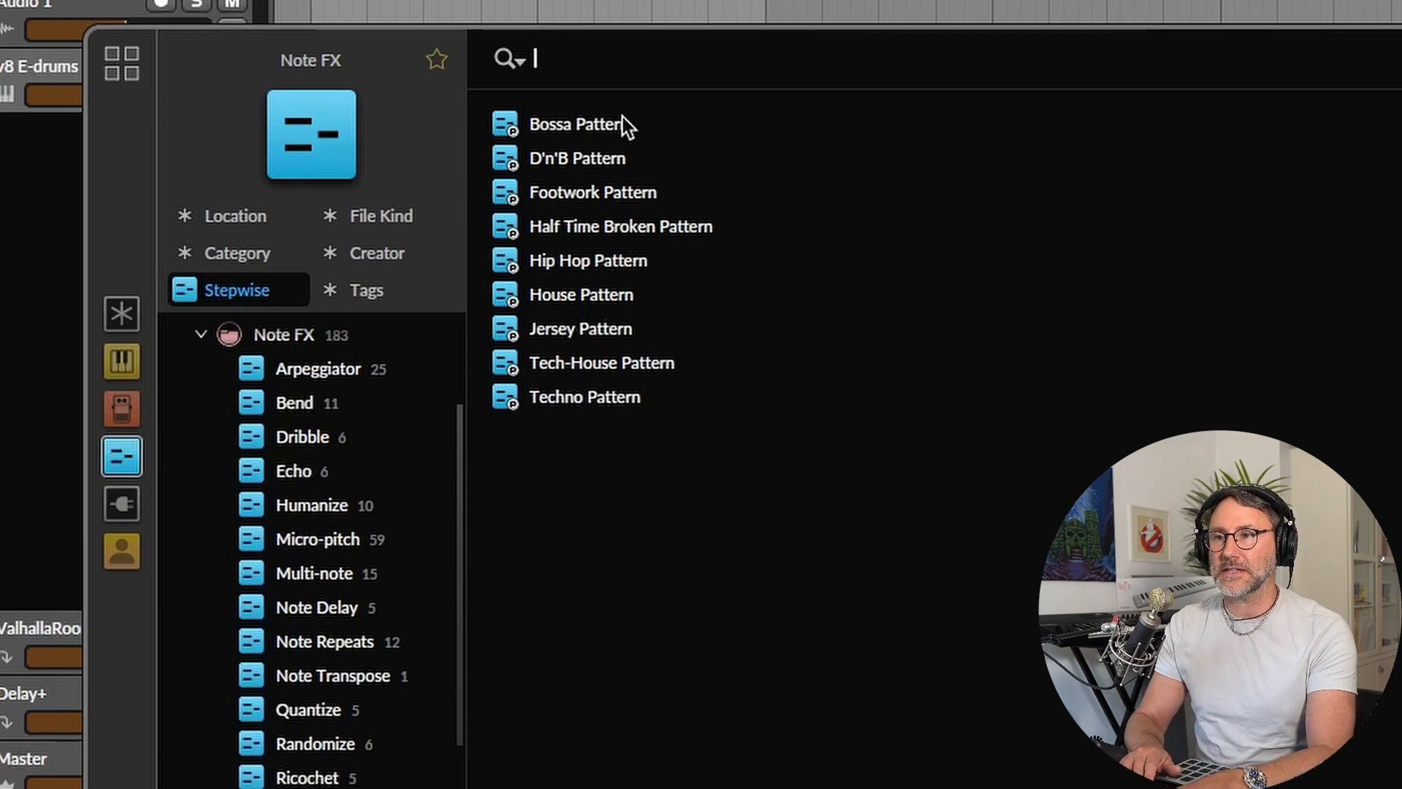
{"action": "left_click", "coordinate": [622, 120]}
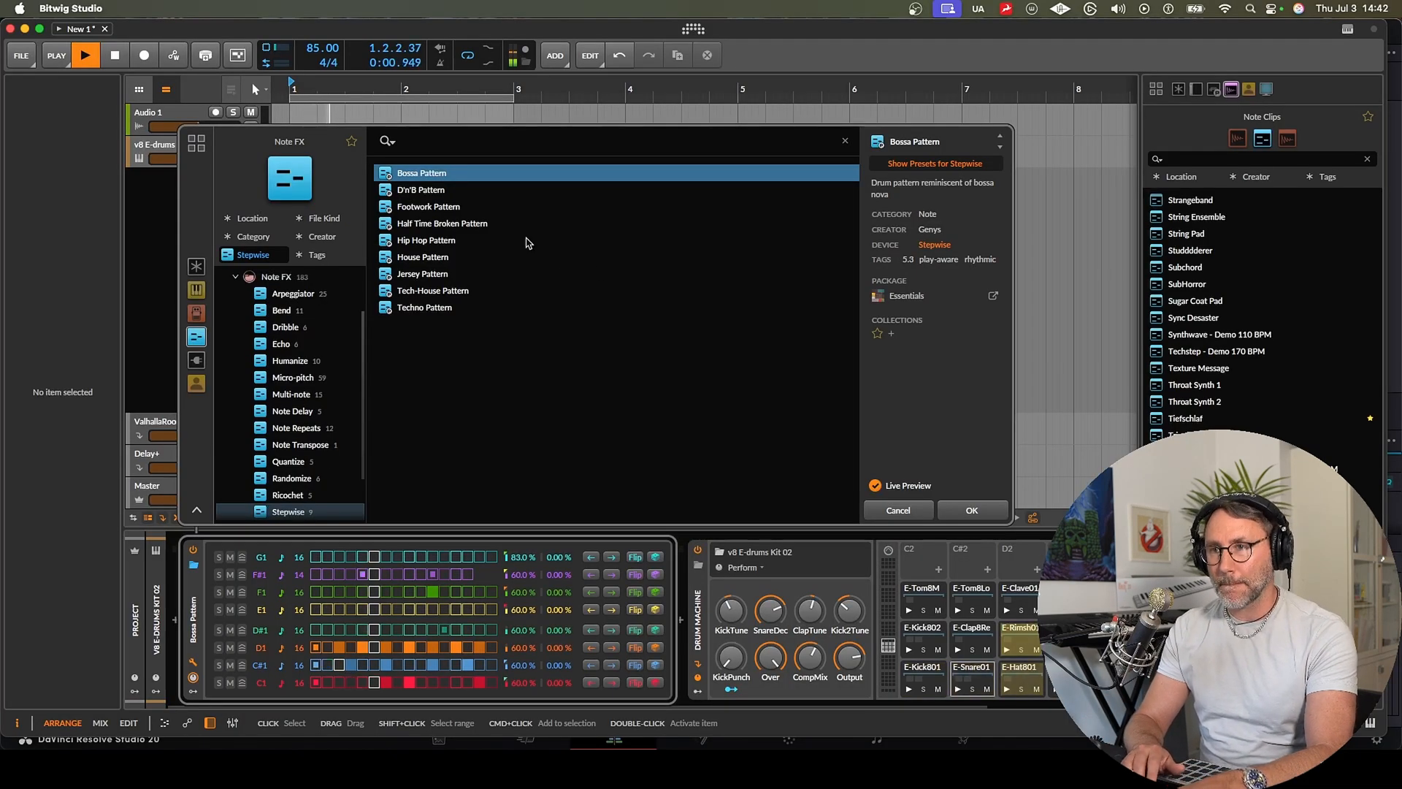
{"action": "mouse_move", "coordinate": [322, 48]}
{"action": "left_mouse_down"}
{"action": "mouse_move", "coordinate": [322, 12]}
{"action": "mouse_move", "coordinate": [322, 25]}
{"action": "left_mouse_up"}
{"action": "key", "text": "space"}
{"action": "left_click", "coordinate": [421, 194]}
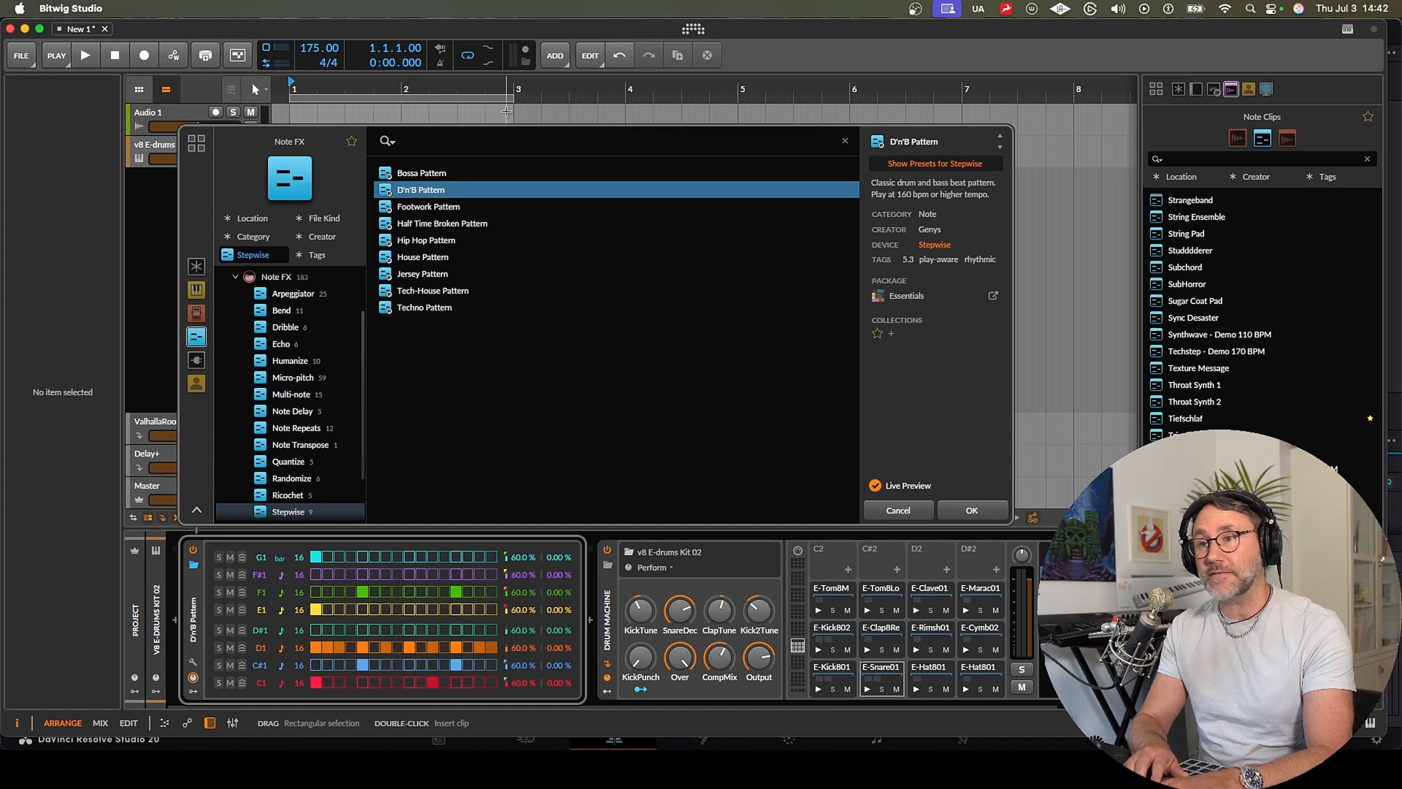
{"action": "key", "text": "space"}
{"action": "left_click", "coordinate": [972, 511]}
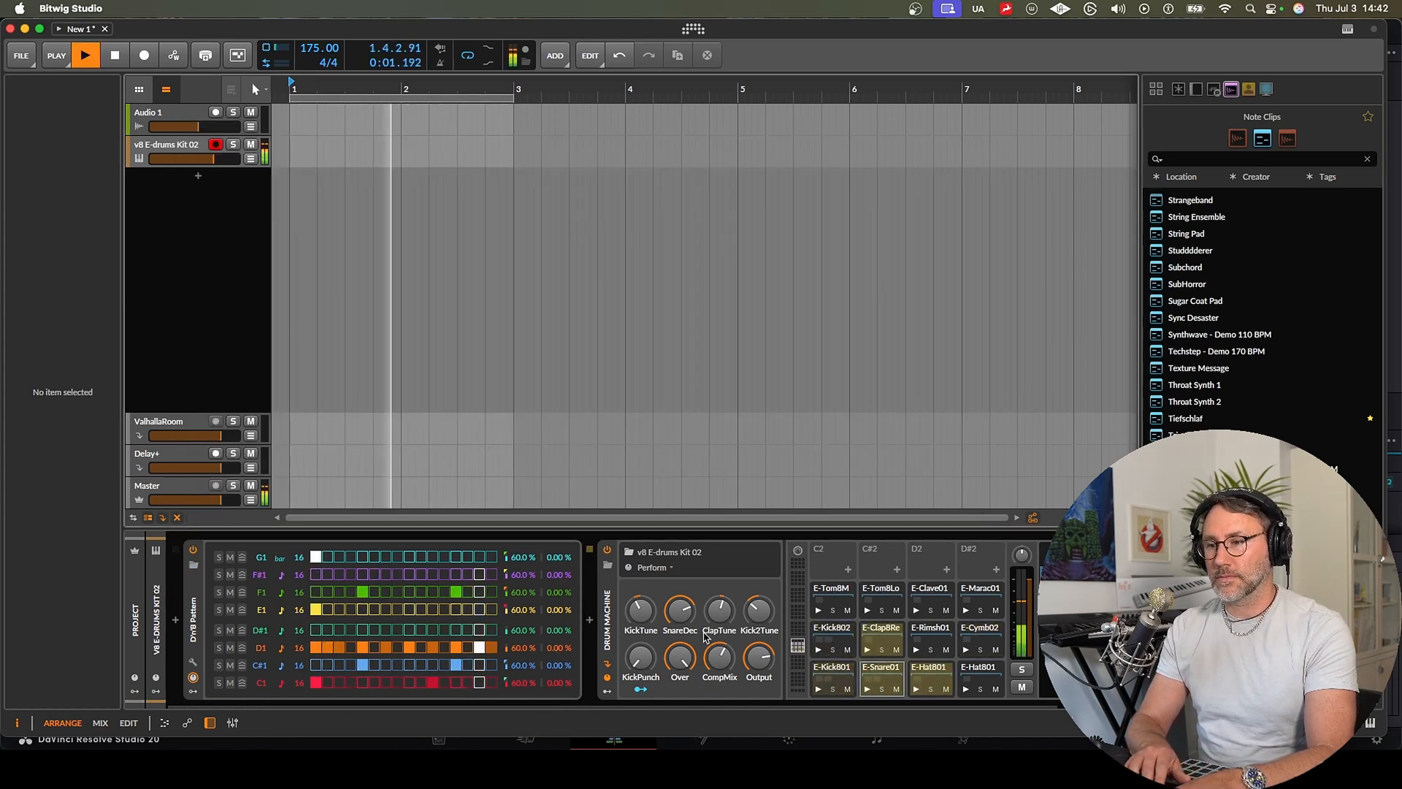
Step: Inspect the snare and clap chains of the drum kit while the D'n'B pattern plays, and stop playback
{"action": "left_click", "coordinate": [880, 668]}
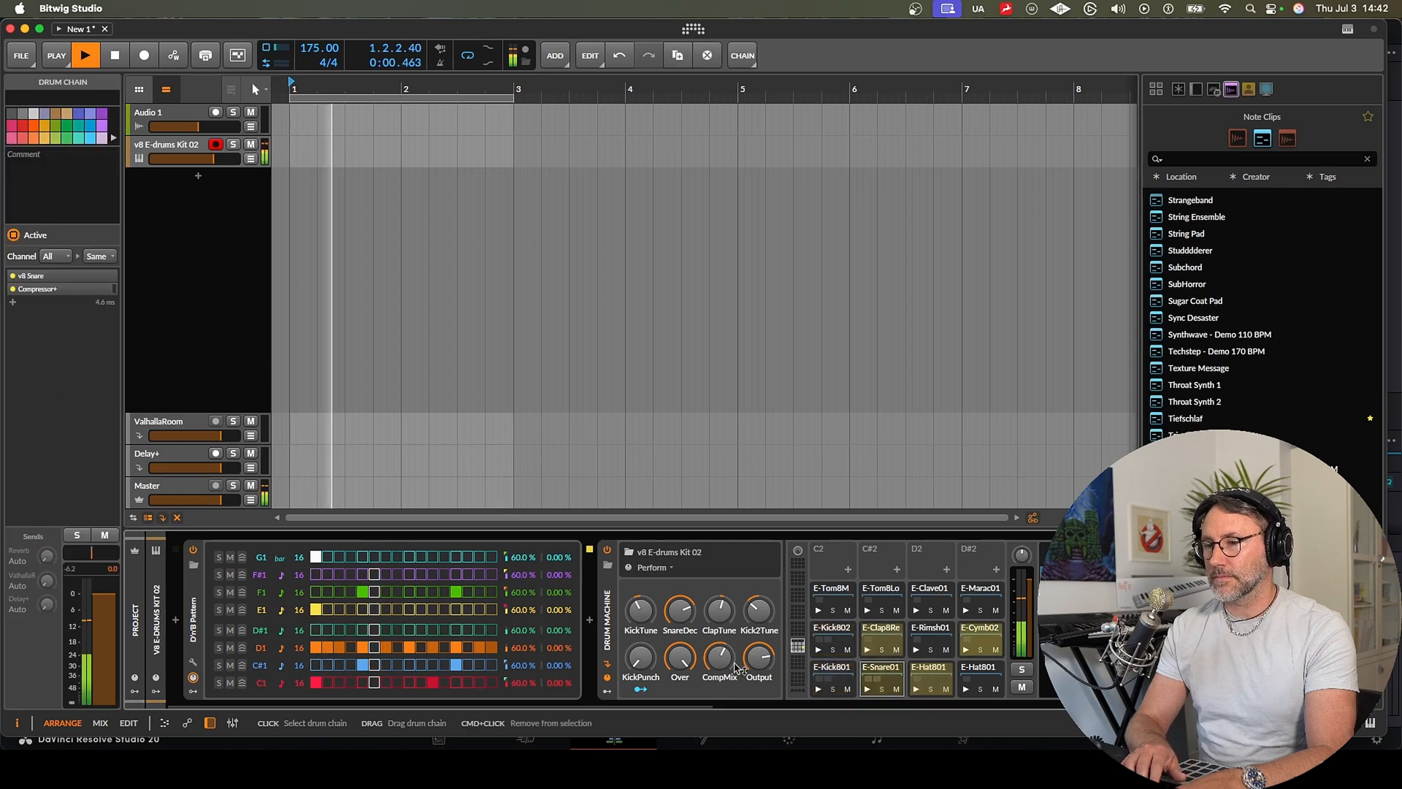
{"action": "left_click_drag", "start_coordinate": [385, 707], "coordinate": [526, 720]}
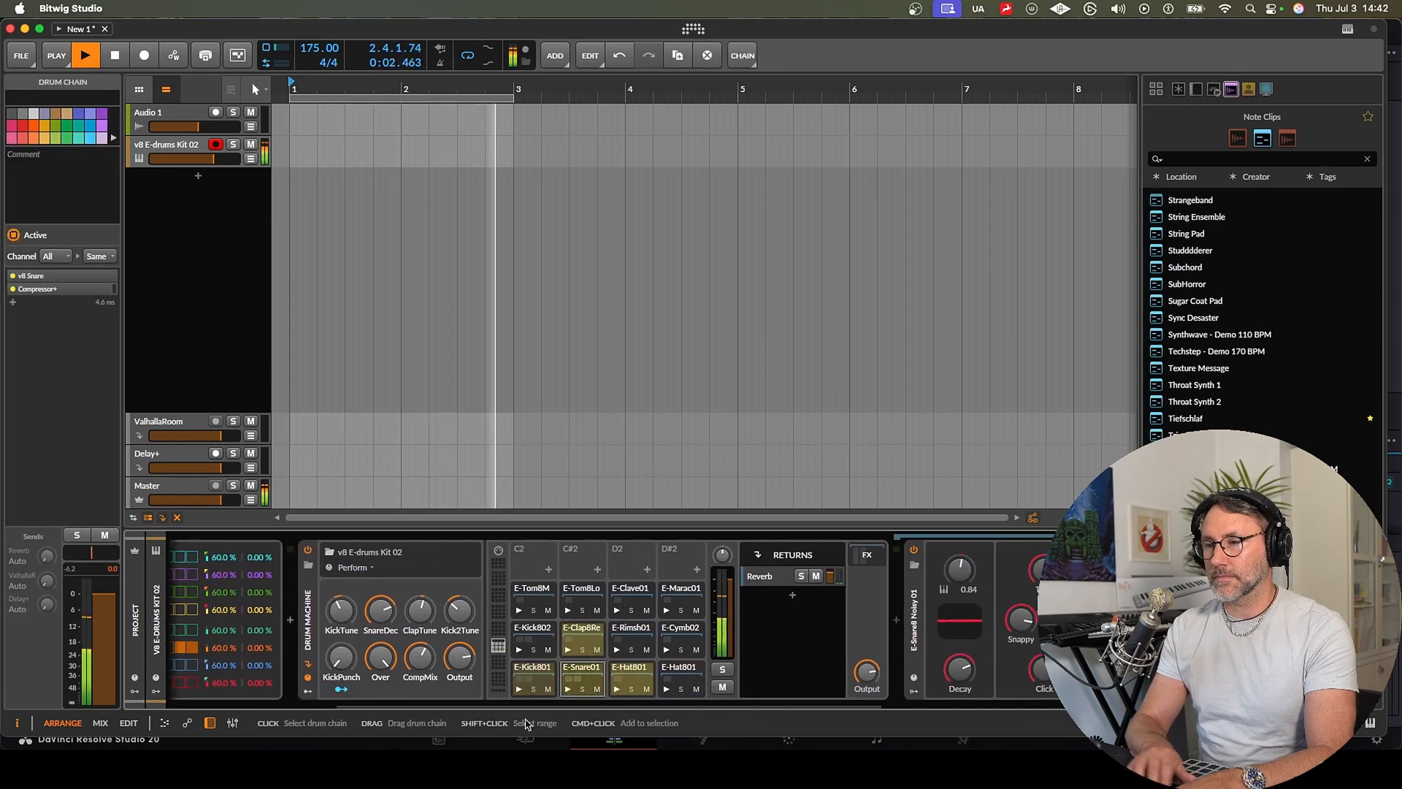
{"action": "left_click", "coordinate": [553, 629]}
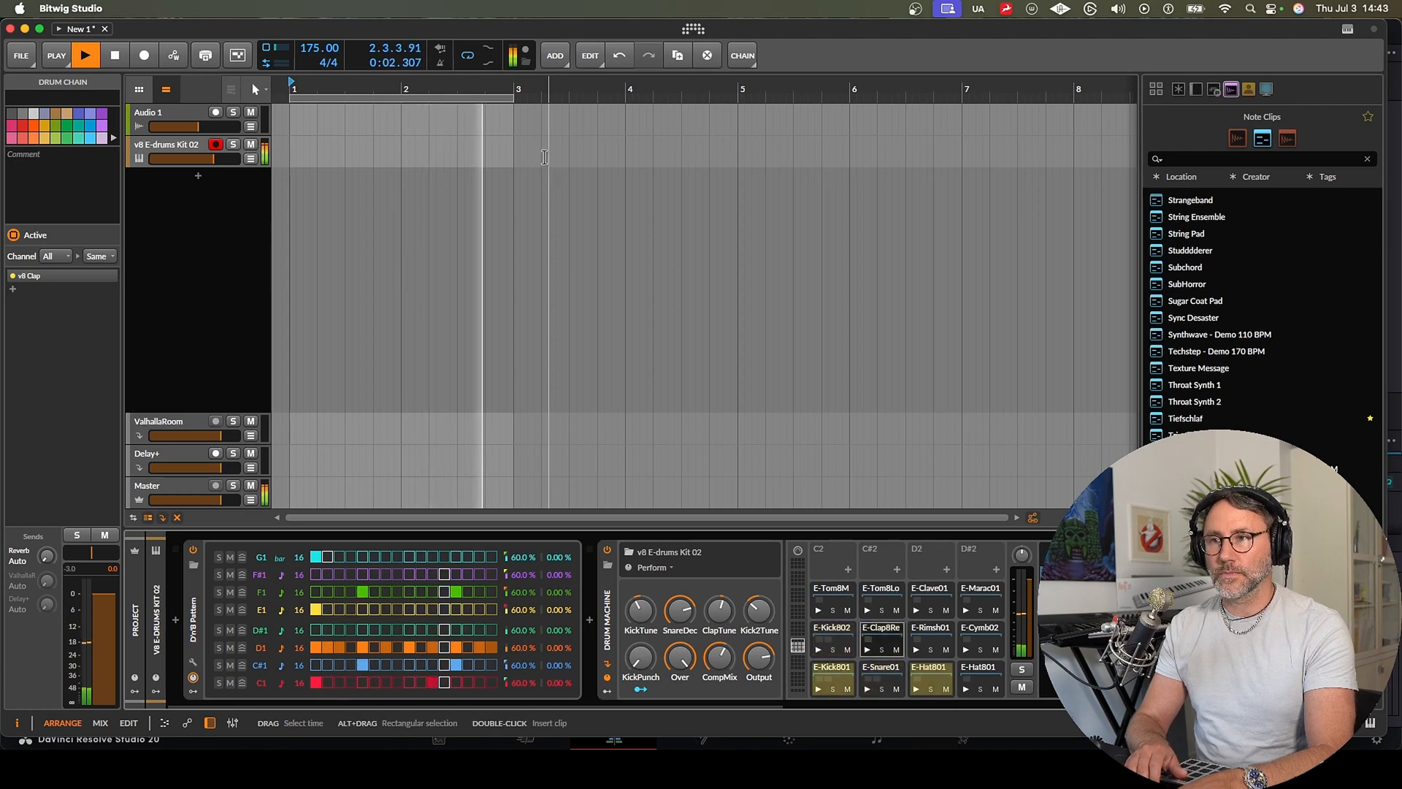
{"action": "key", "text": "space"}
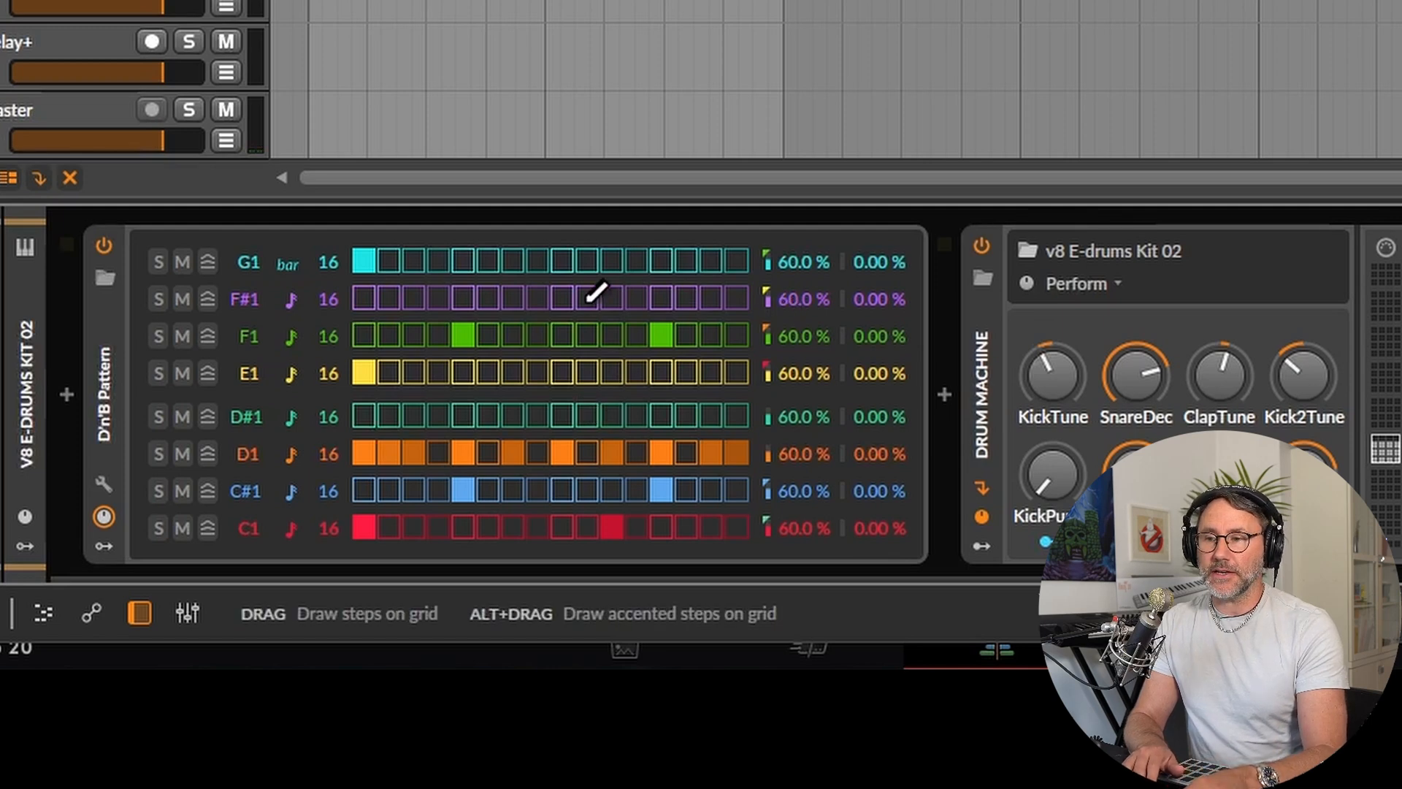
Step: Enable arranger automation writing and record a mute of Stepwise's D1 lane during playback
{"action": "left_click_drag", "start_coordinate": [841, 1], "coordinate": [594, 2]}
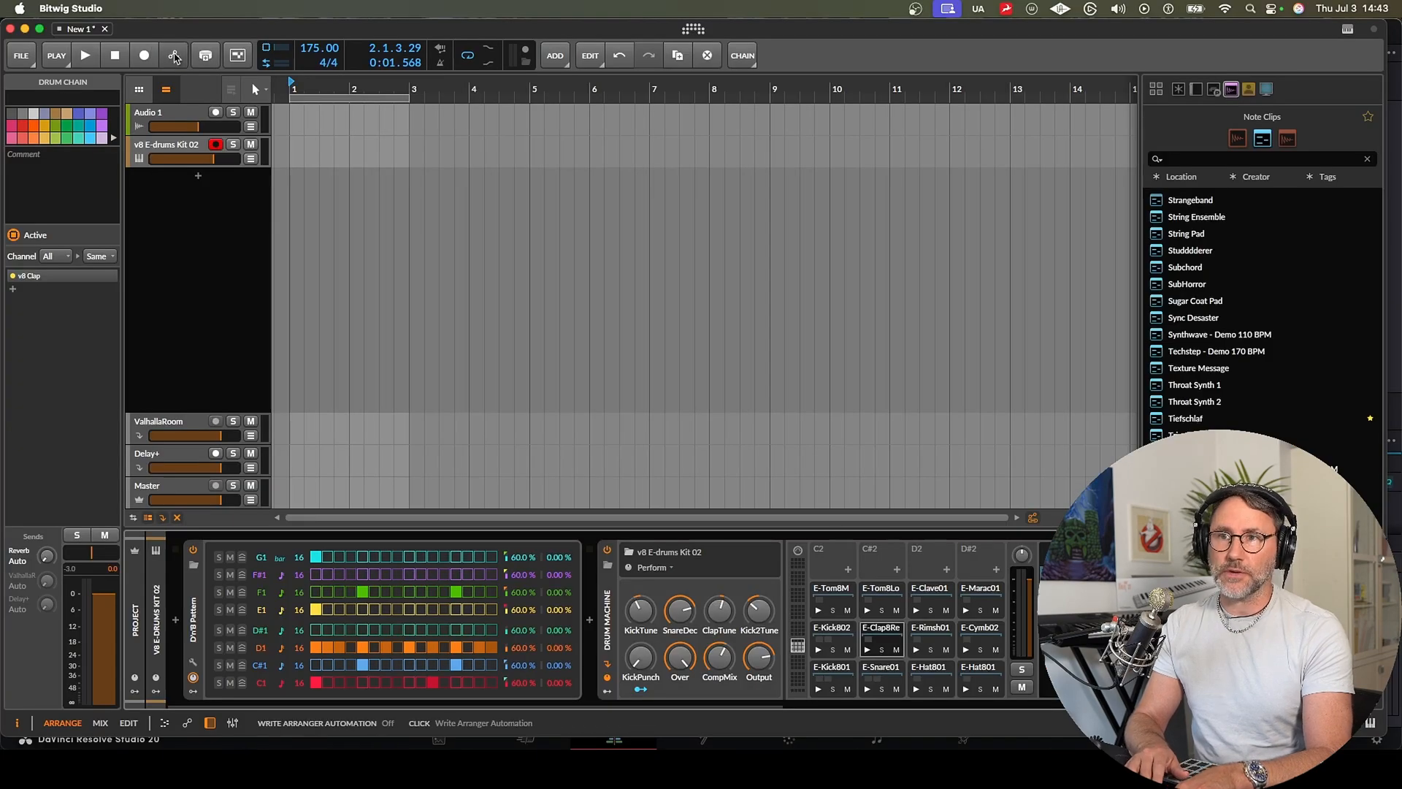
{"action": "left_click", "coordinate": [175, 57]}
{"action": "key", "text": "space"}
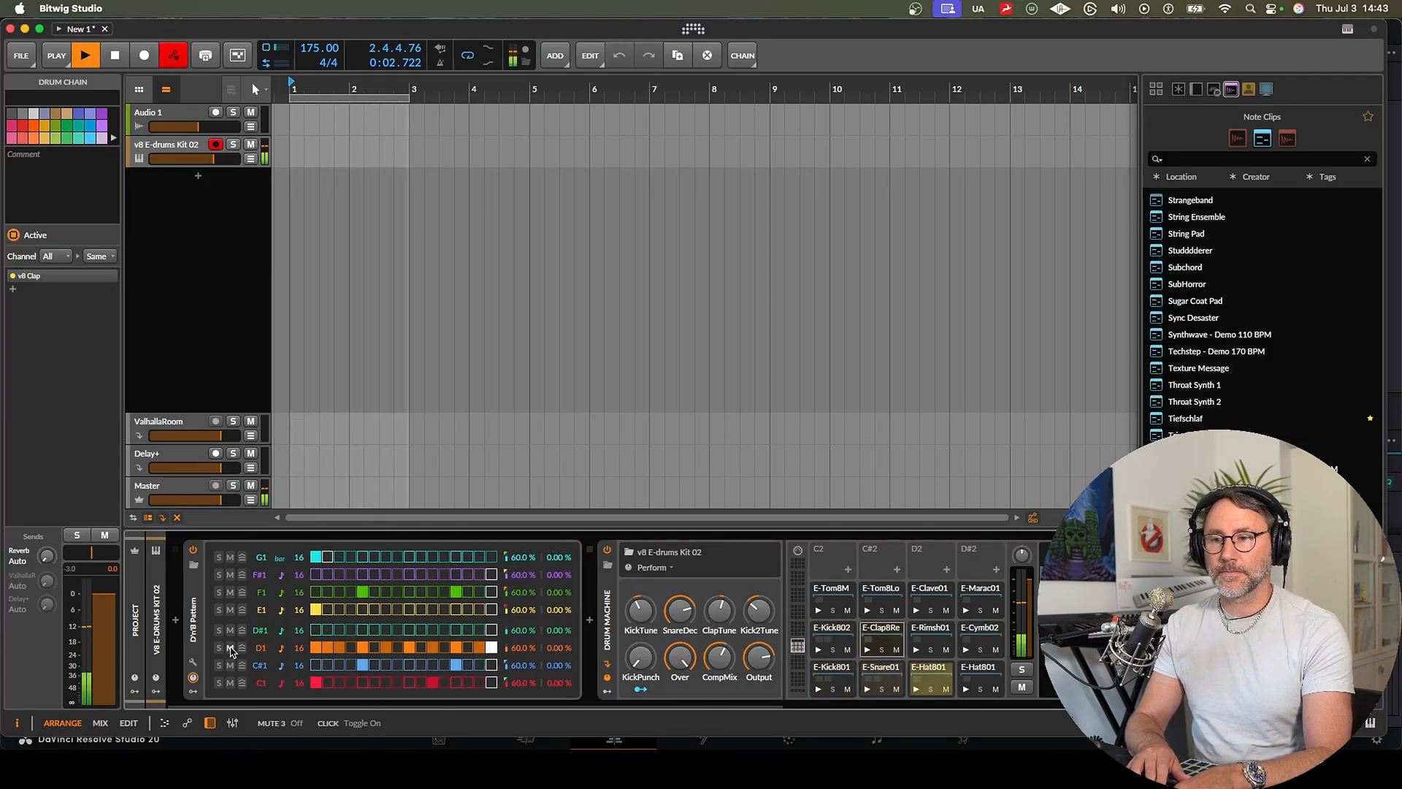
{"action": "left_click", "coordinate": [231, 648]}
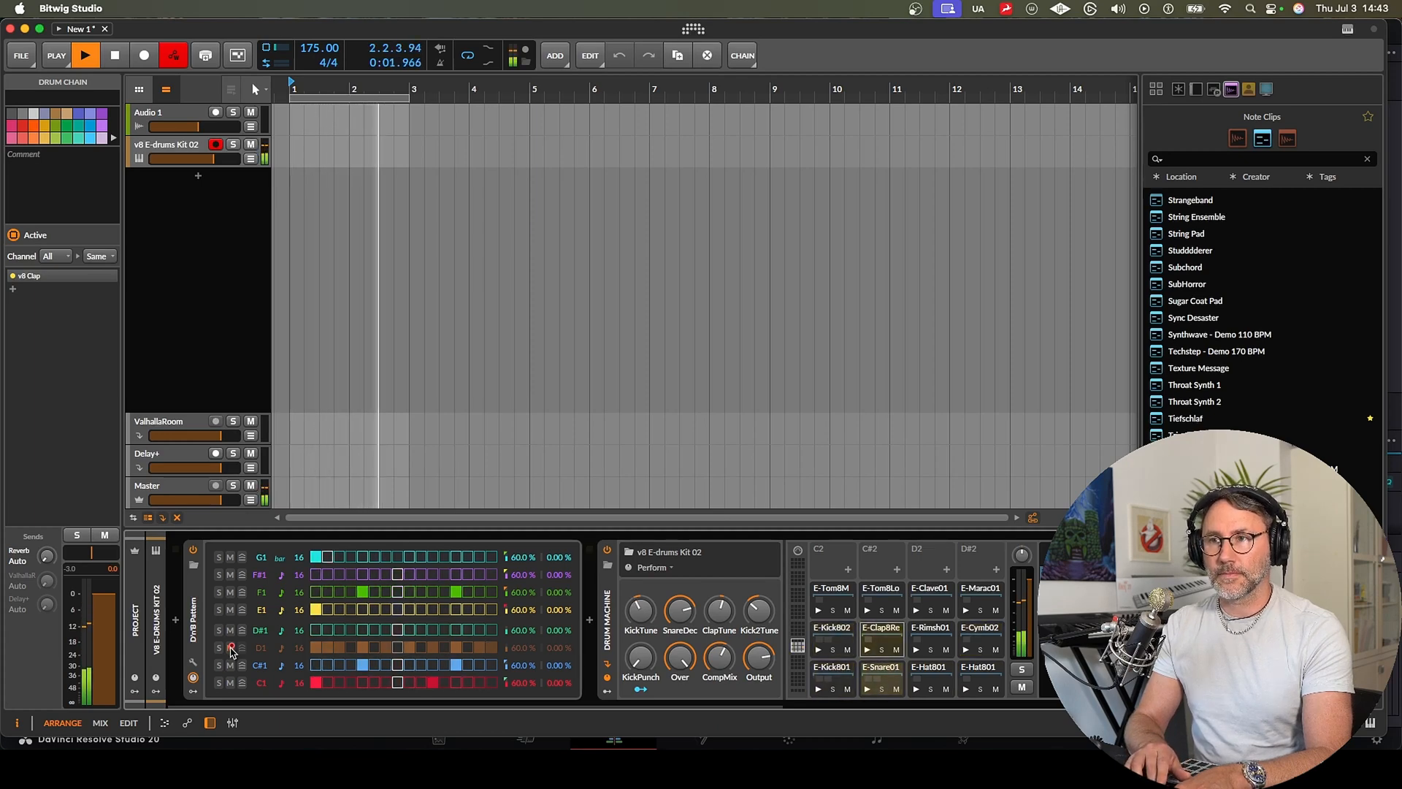
{"action": "key", "text": "space"}
{"action": "key", "text": "space"}
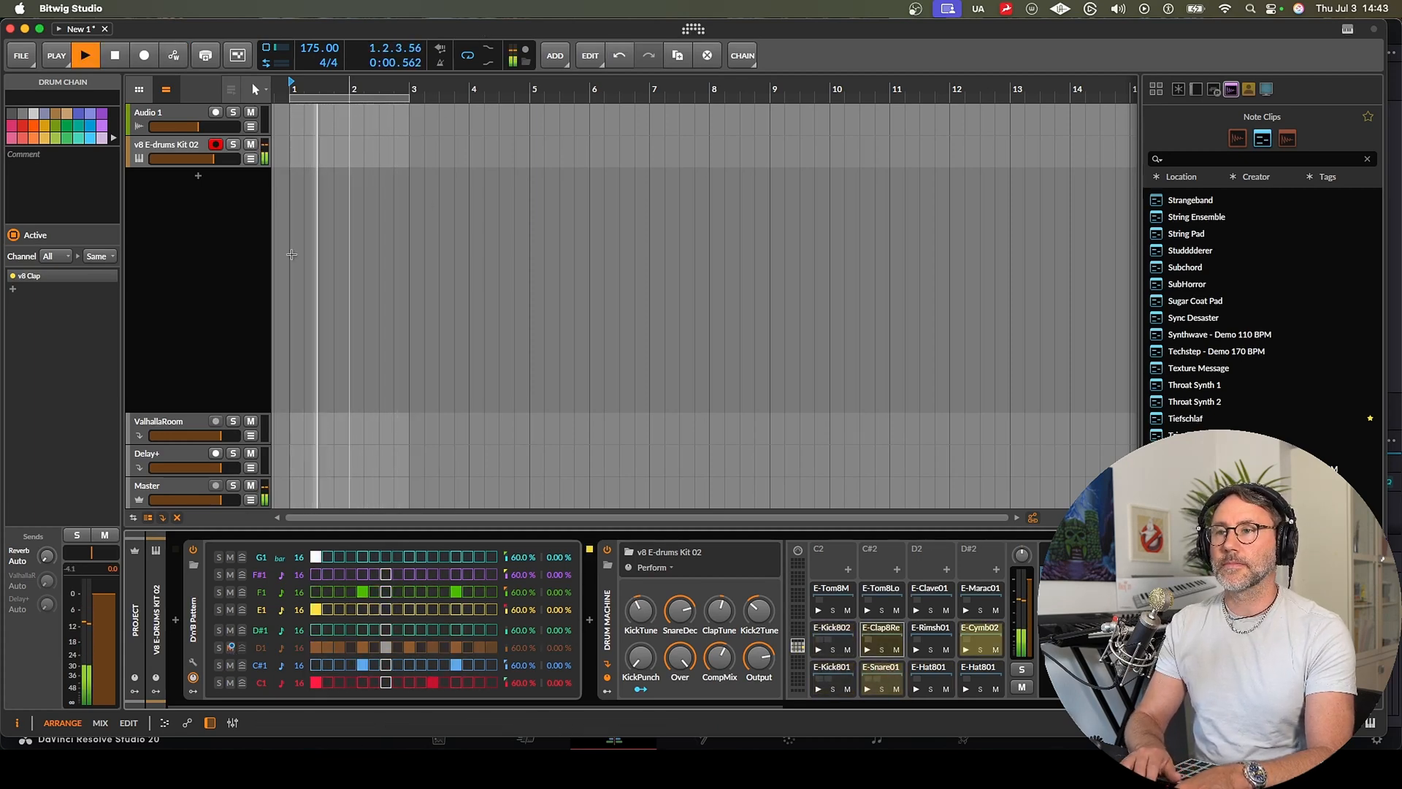
Step: Show the Mute 3 automation, move its mute-on point to 2.1.1.00, and delete the stray point at bar 1
{"action": "key", "text": "a"}
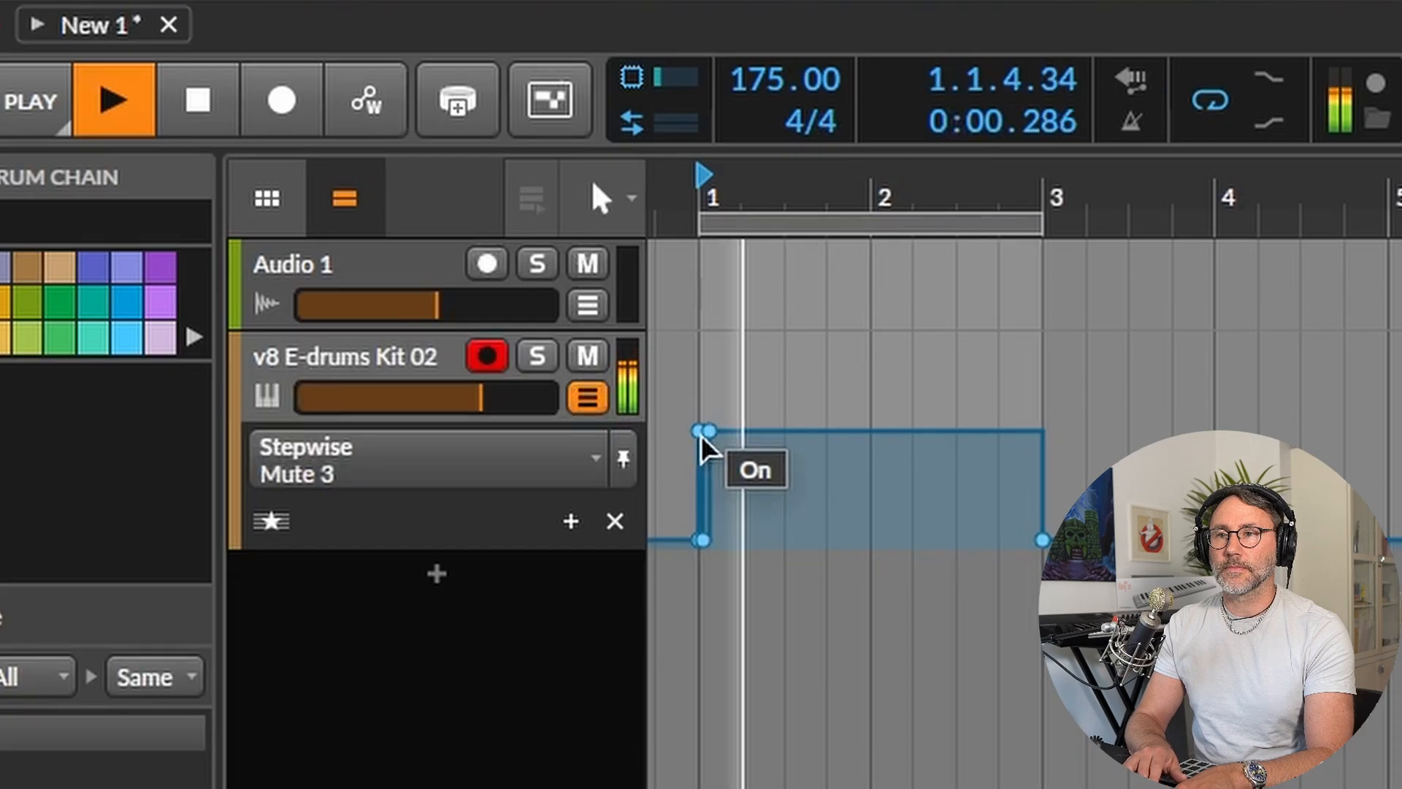
{"action": "left_click_drag", "start_coordinate": [294, 172], "coordinate": [349, 171]}
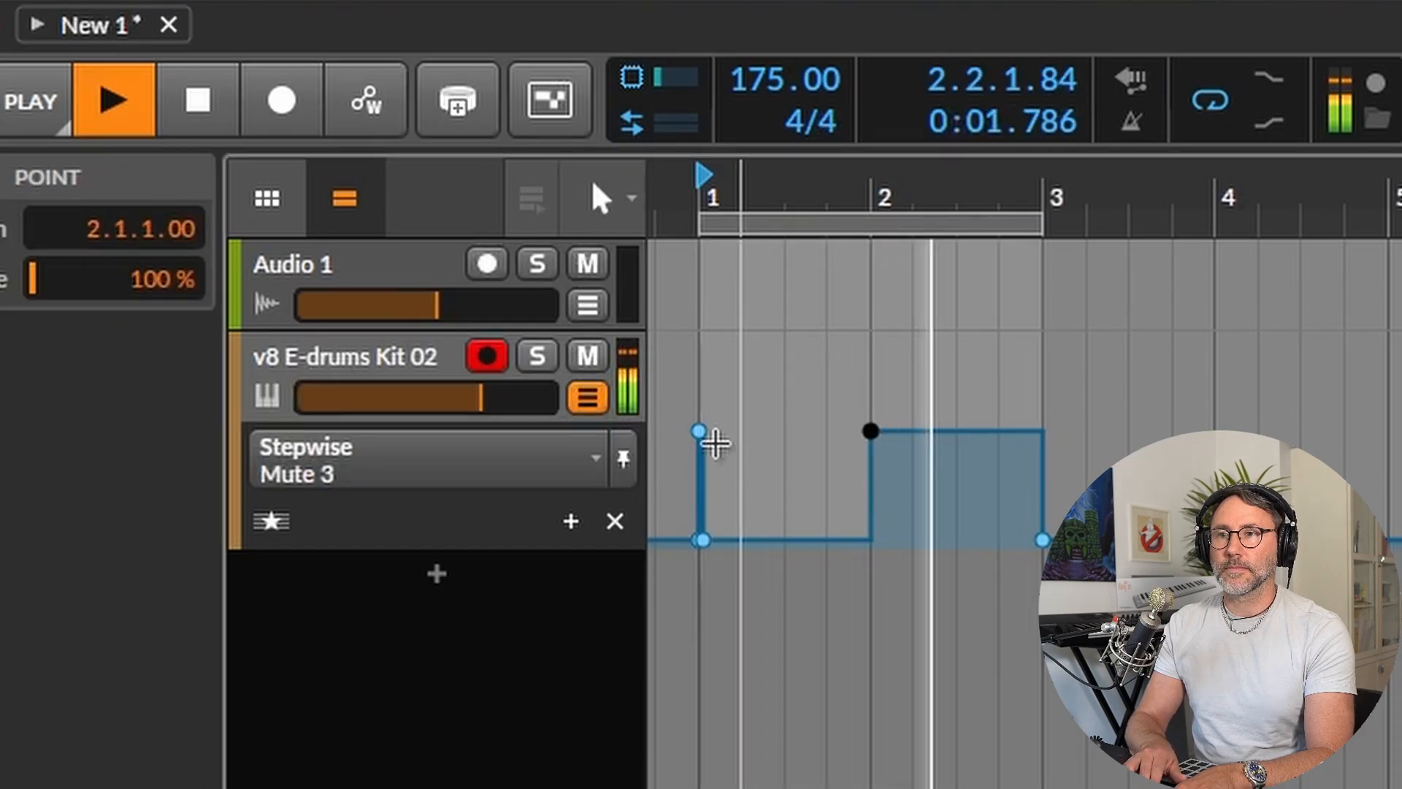
{"action": "double_click", "coordinate": [700, 431]}
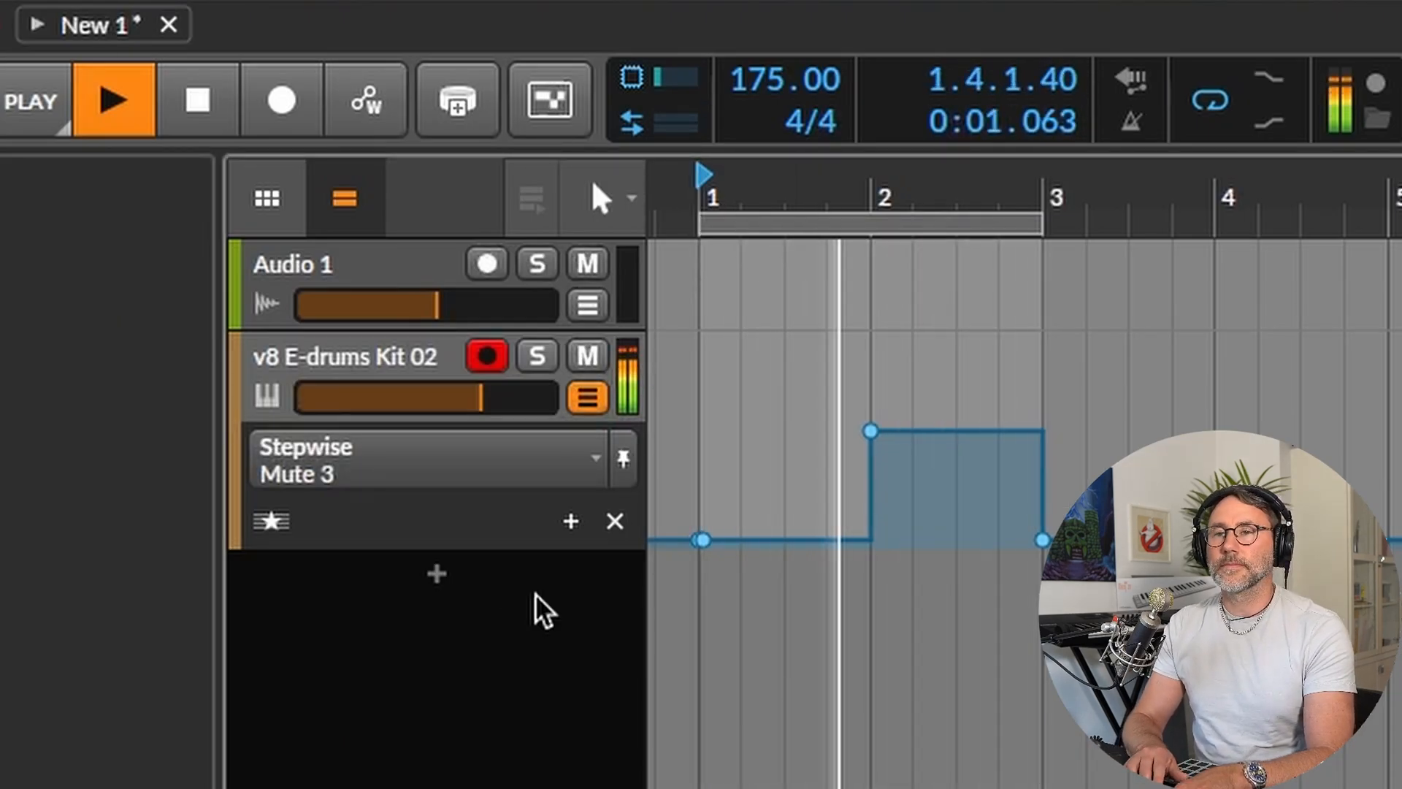
{"action": "left_click_drag", "start_coordinate": [442, 549], "coordinate": [451, 697]}
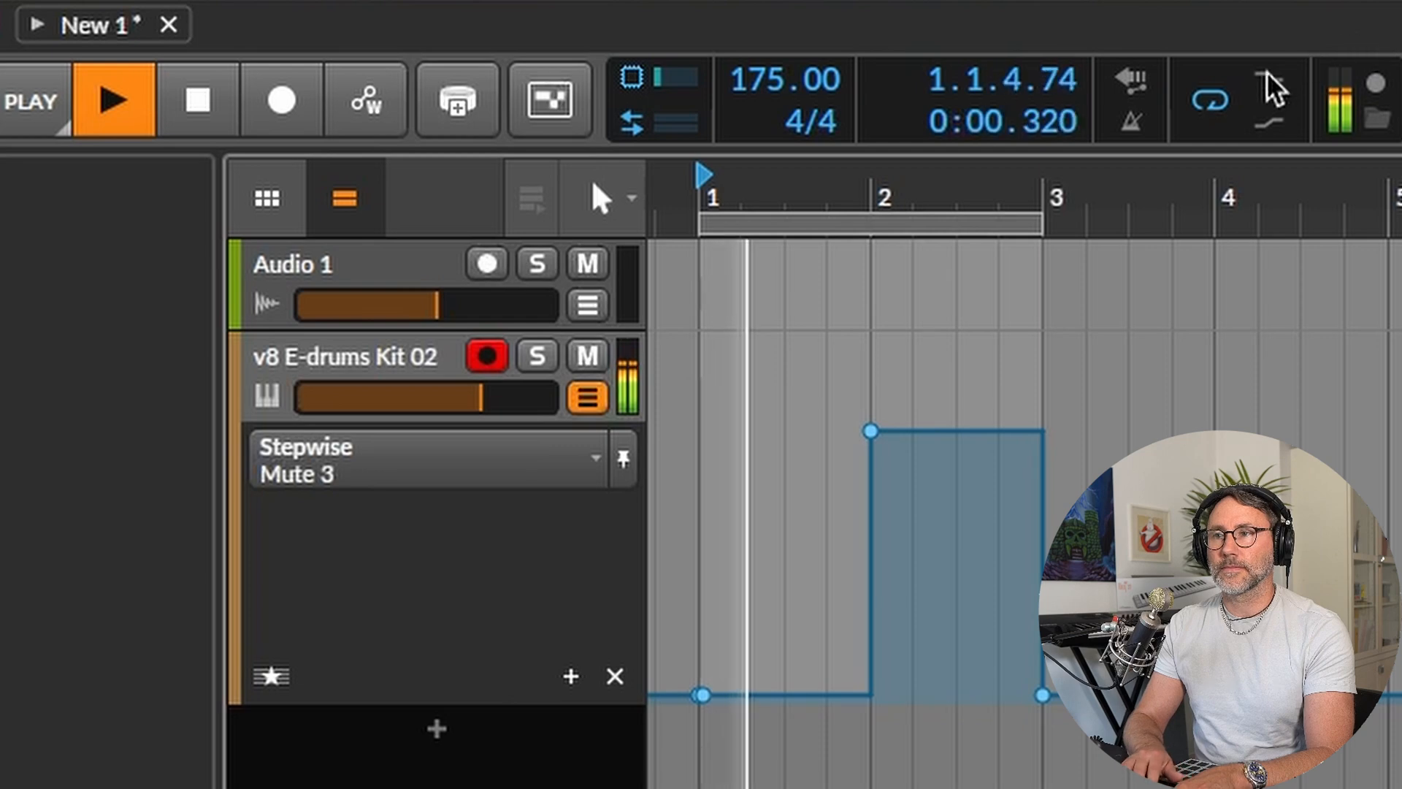
{"action": "left_click_drag", "start_coordinate": [1122, 181], "coordinate": [1401, 277]}
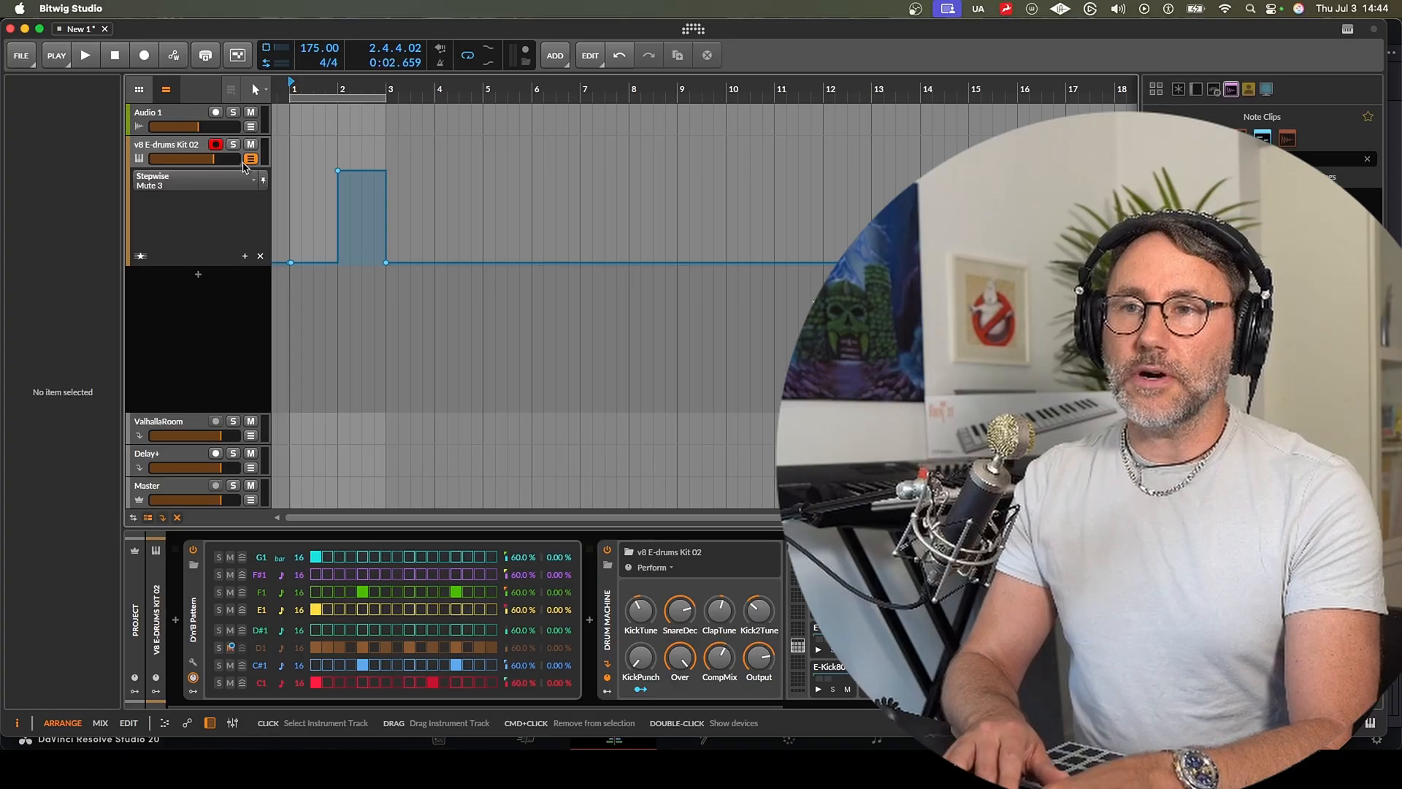
Step: Hide the drum track's automation lane and delete the Stepwise device
{"action": "left_click", "coordinate": [251, 159]}
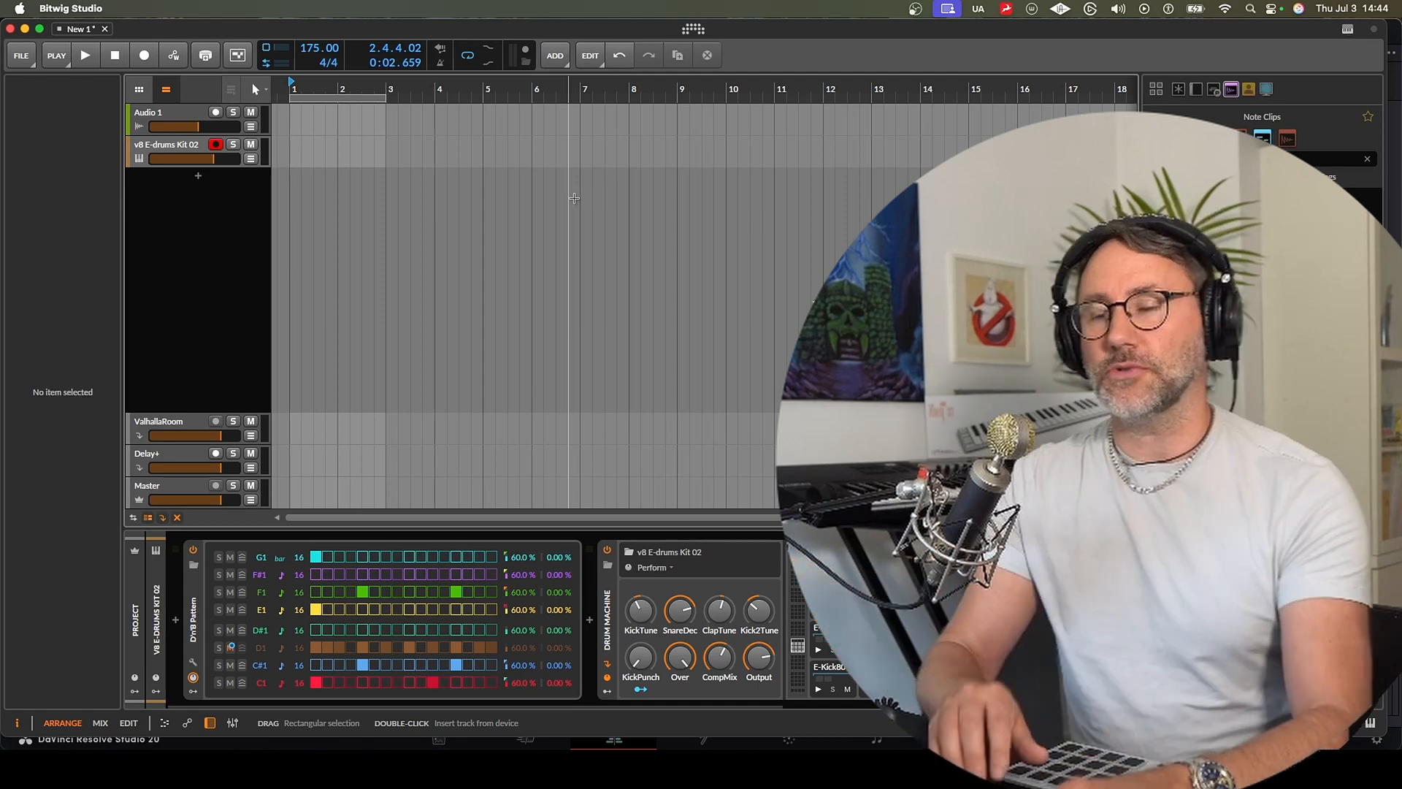
{"action": "left_click", "coordinate": [195, 628]}
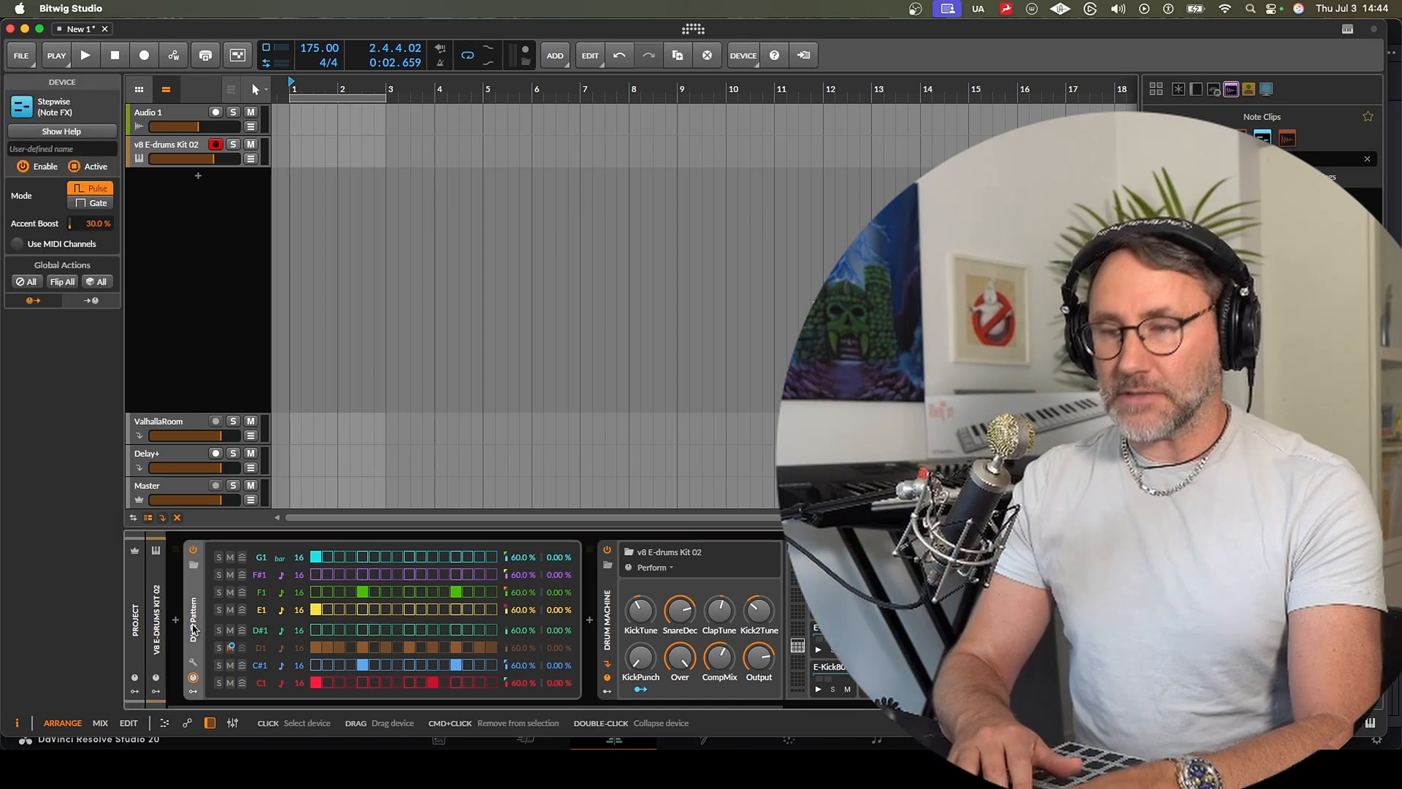
{"action": "key", "text": "Delete"}
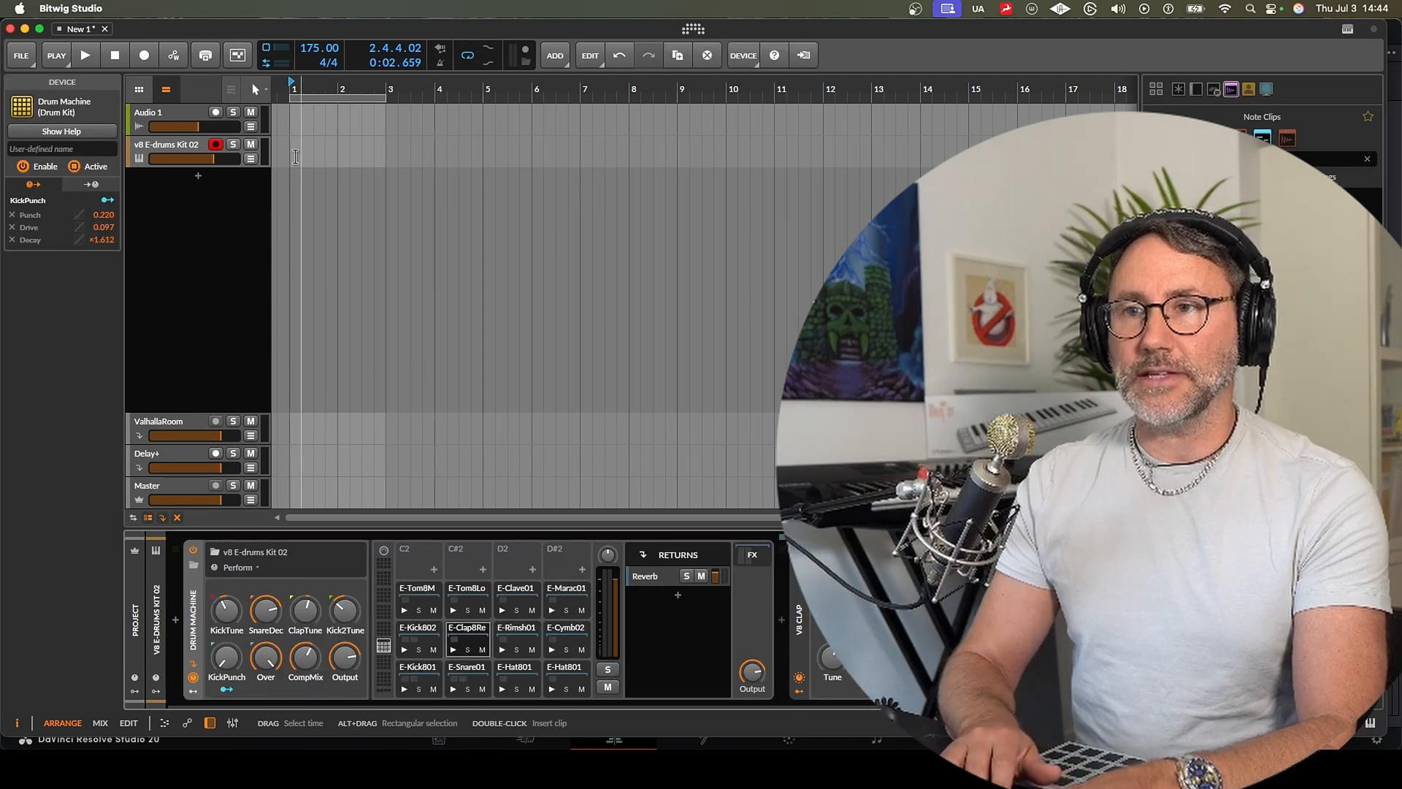
Step: Insert an empty note clip at bar 1 of the v8 E-drums Kit 02 track and extend it to two bars
{"action": "left_click", "coordinate": [296, 149]}
{"action": "double_click", "coordinate": [295, 149]}
{"action": "left_click_drag", "start_coordinate": [338, 140], "coordinate": [383, 138]}
{"action": "left_click_drag", "start_coordinate": [325, 88], "coordinate": [395, 124]}
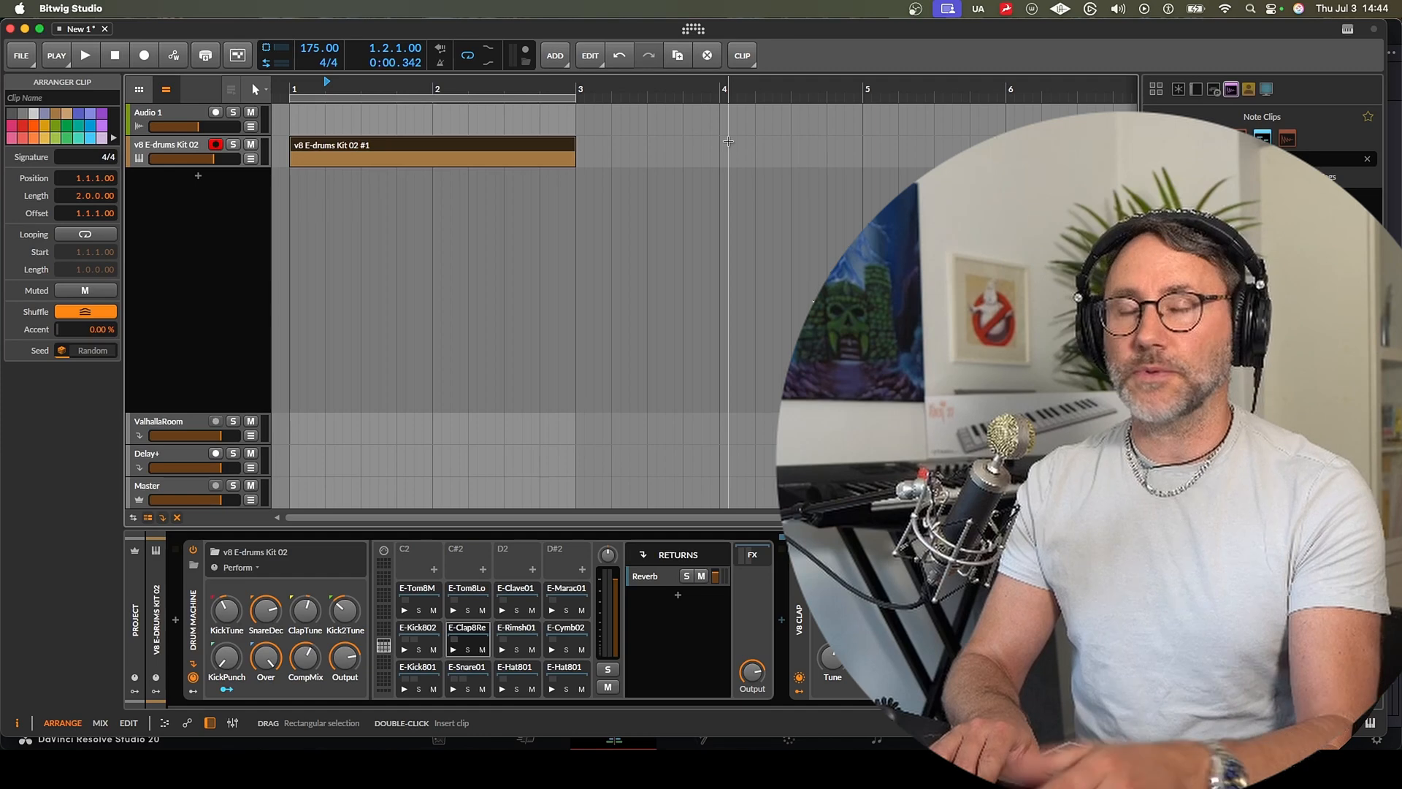
Step: Insert a second clip at bar 4, open it in the note editor, and delete it
{"action": "double_click", "coordinate": [728, 141]}
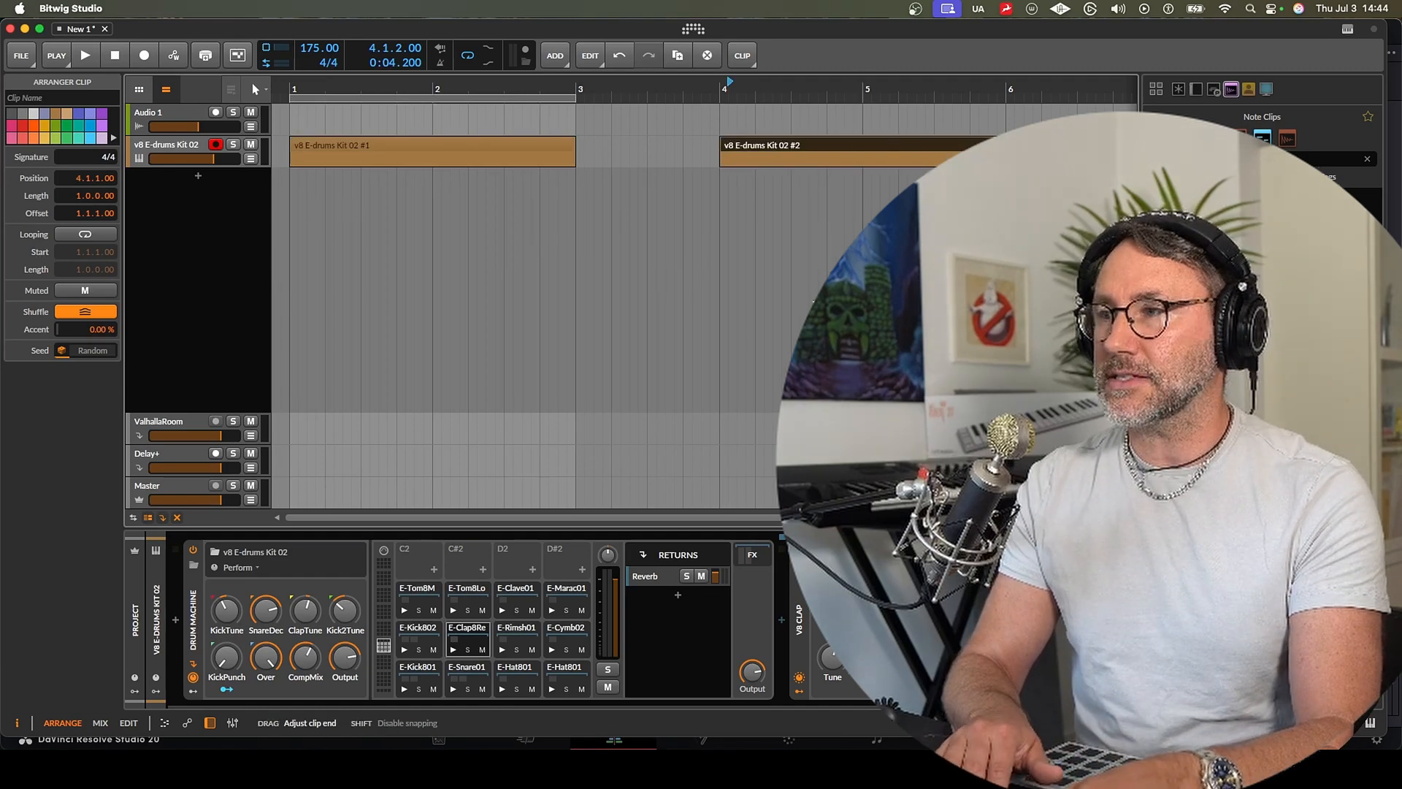
{"action": "double_click", "coordinate": [872, 153]}
{"action": "key", "text": "Delete"}
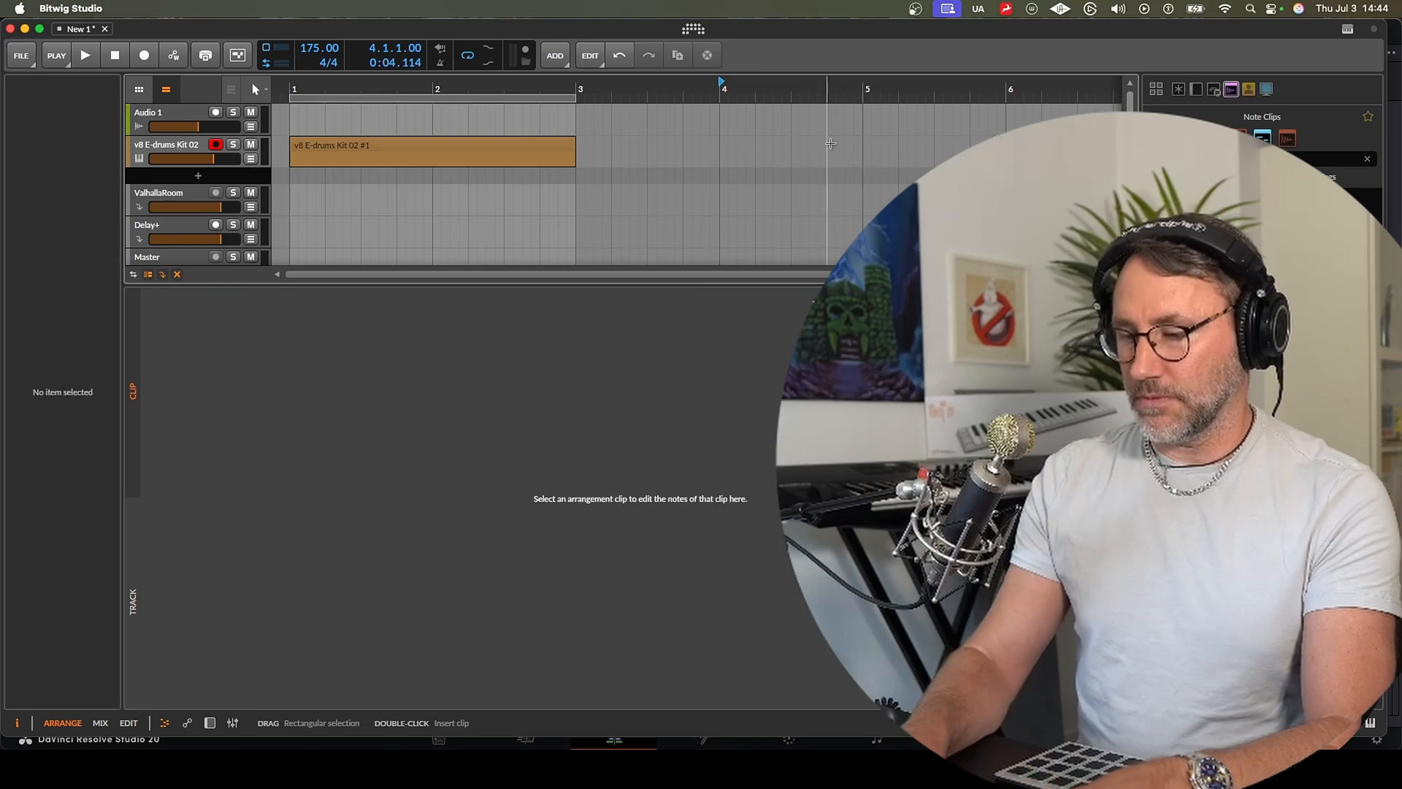
Step: Open the two-bar clip in the note editor, compare the piano-roll view with the drum editor, and return to the drum editor
{"action": "left_click", "coordinate": [401, 148]}
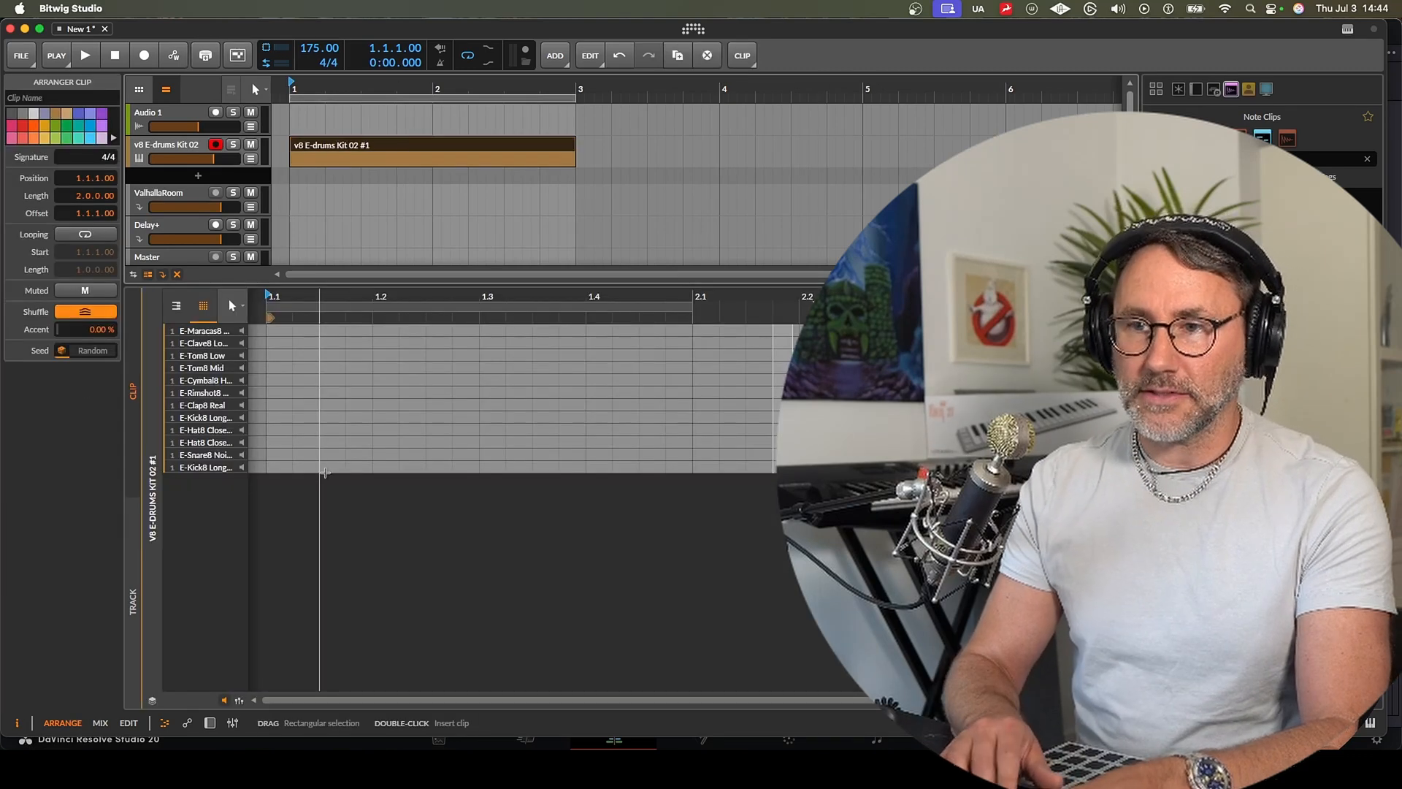
{"action": "scroll", "coordinate": [325, 473], "scroll_direction": "left", "scroll_amount": 2}
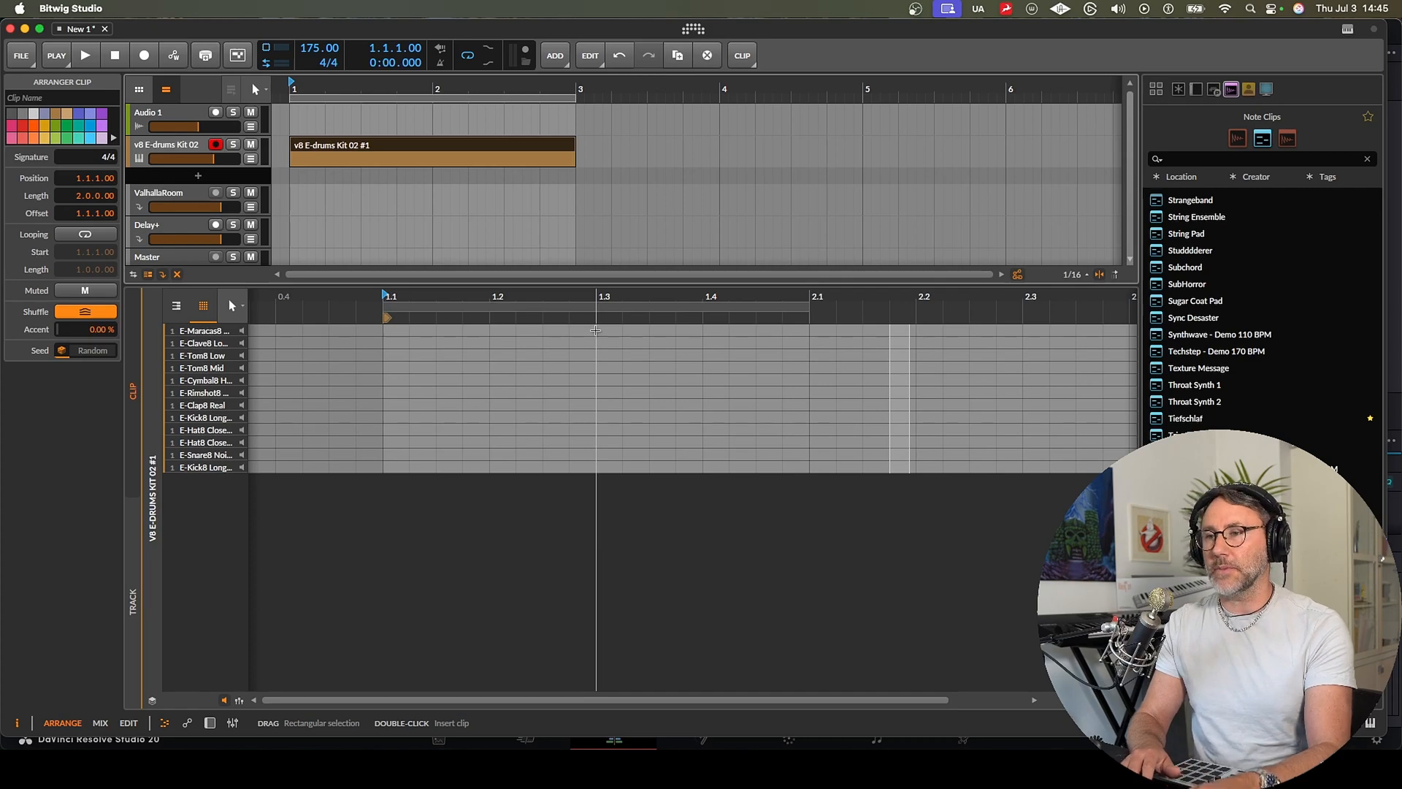
{"action": "left_click", "coordinate": [203, 312]}
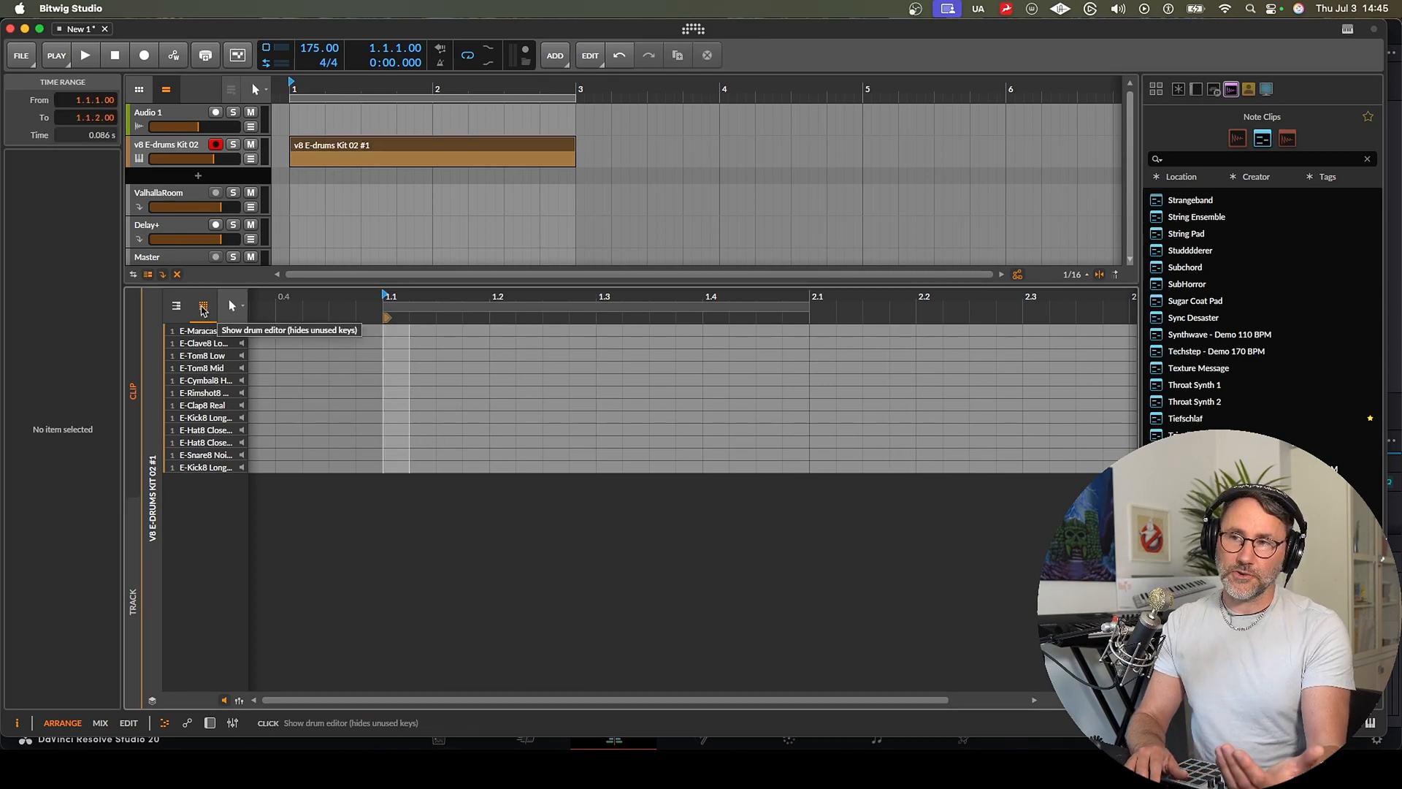
{"action": "left_click", "coordinate": [177, 306]}
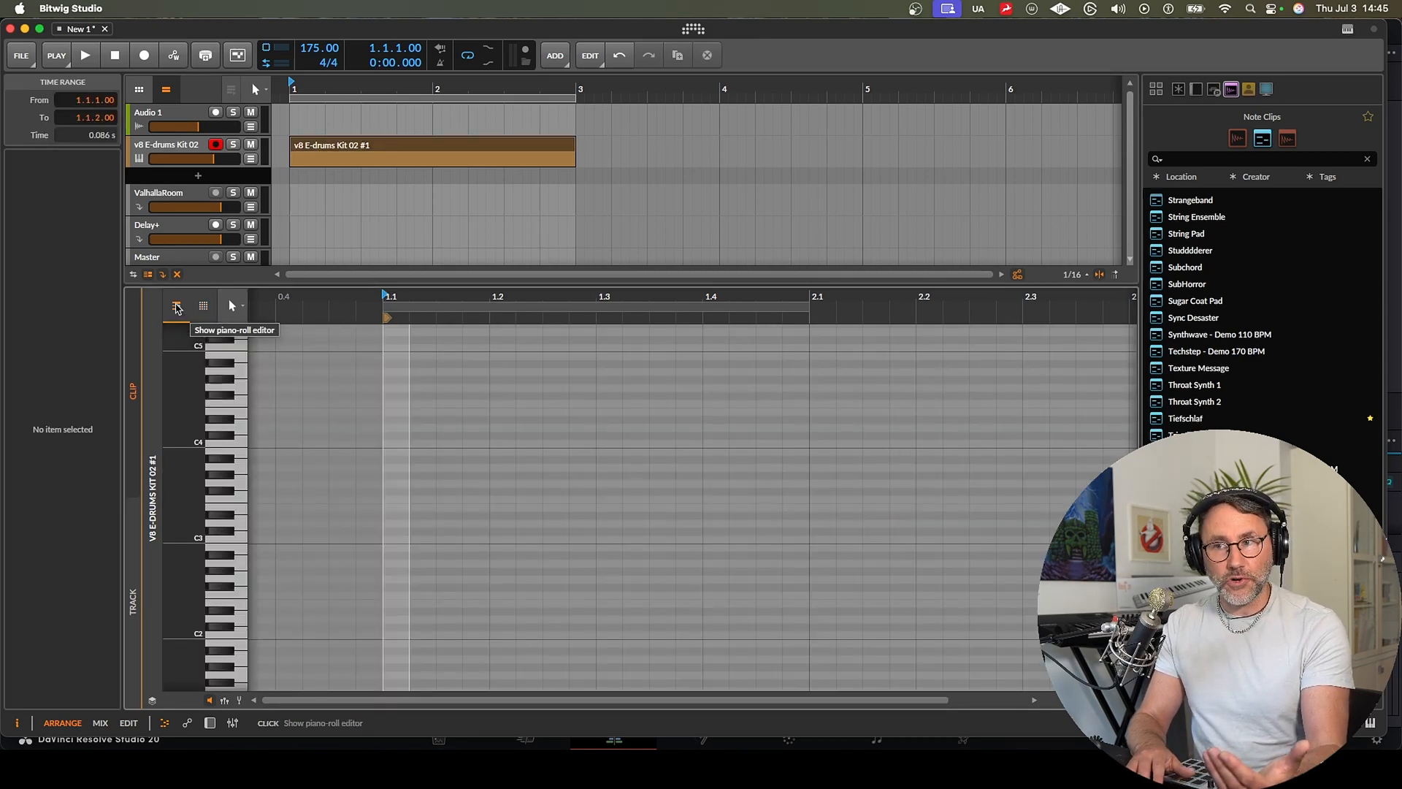
{"action": "scroll", "coordinate": [431, 423], "scroll_direction": "down", "scroll_amount": 4}
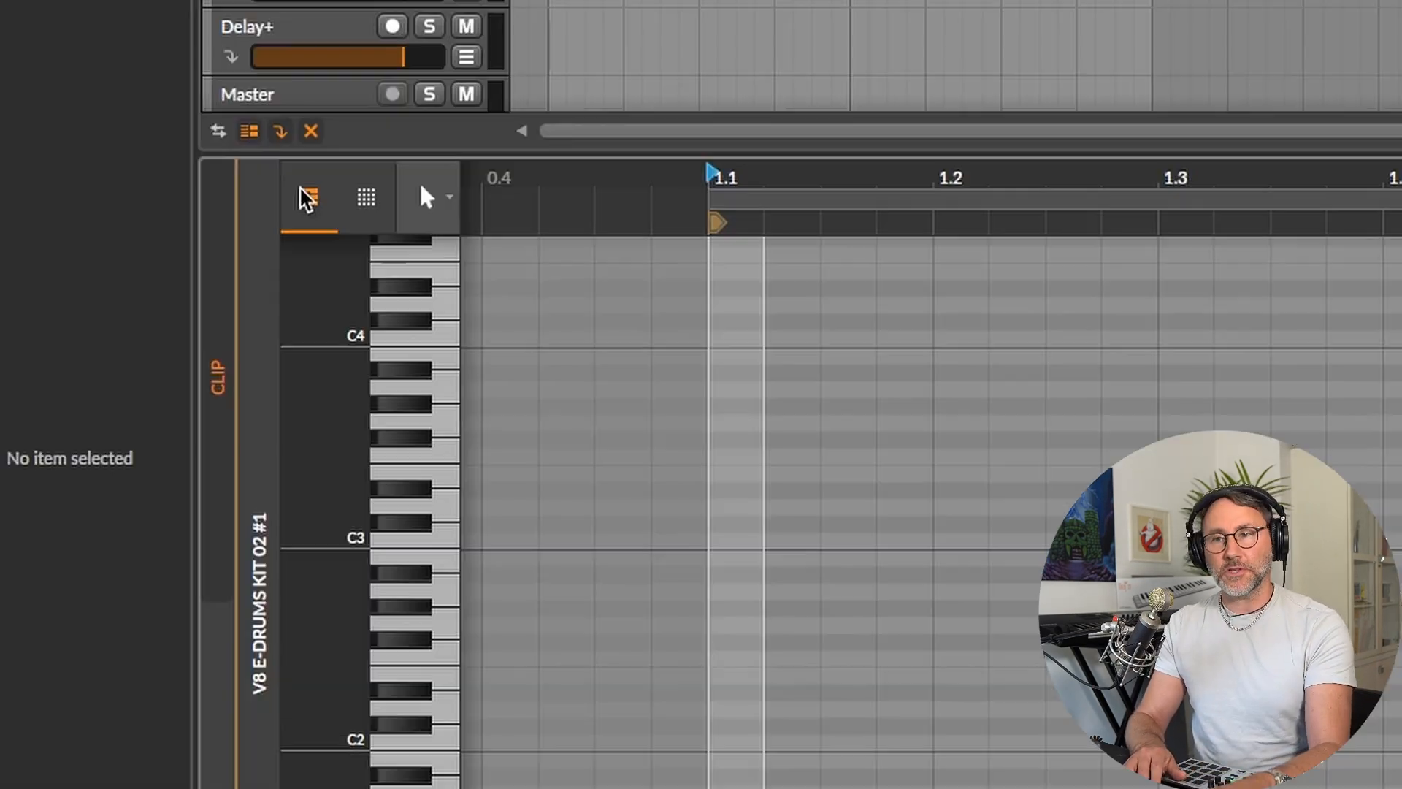
{"action": "left_click", "coordinate": [366, 204]}
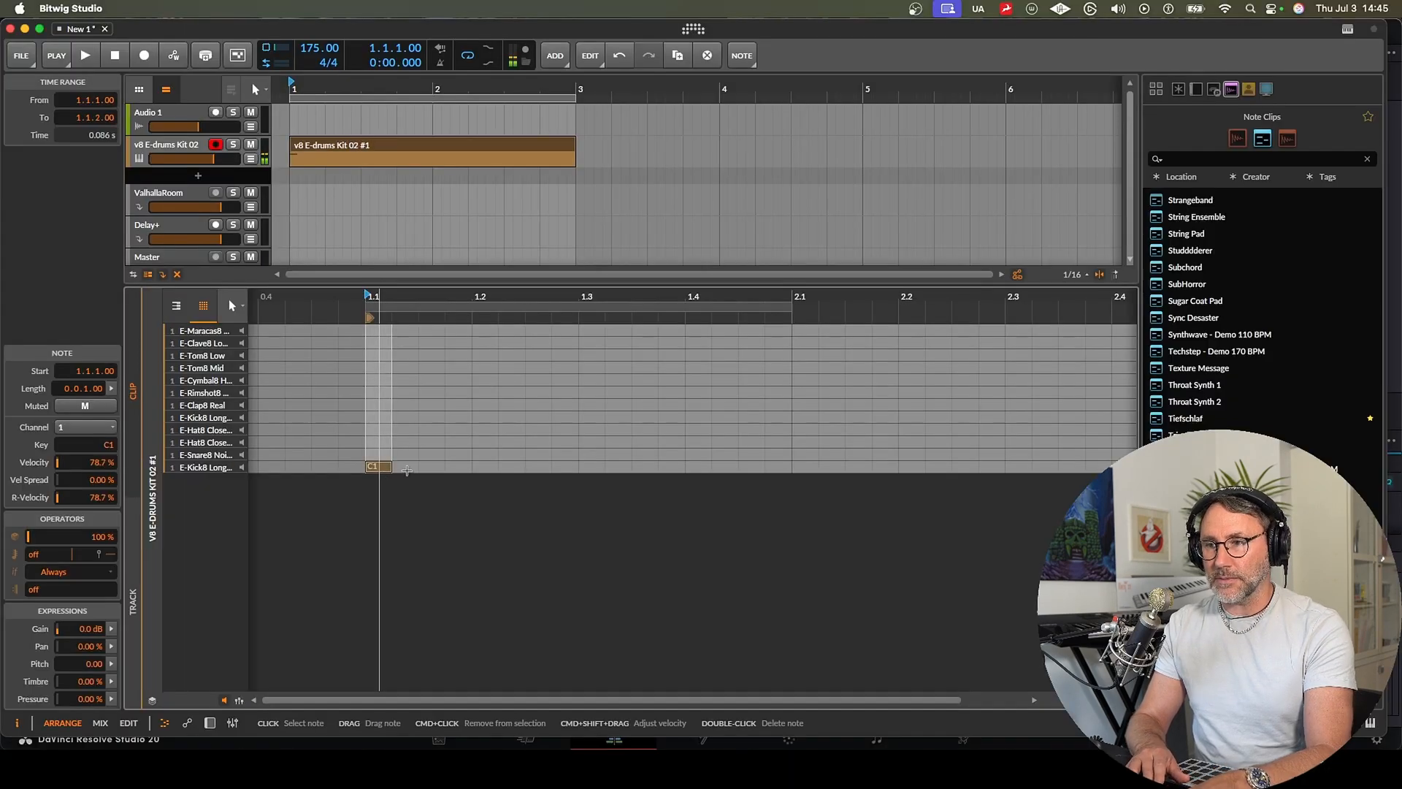
Step: Add a kick note at 1.3 and snare notes at 1.2 and 1.4 in the drum clip, and audition the beat
{"action": "double_click", "coordinate": [589, 467]}
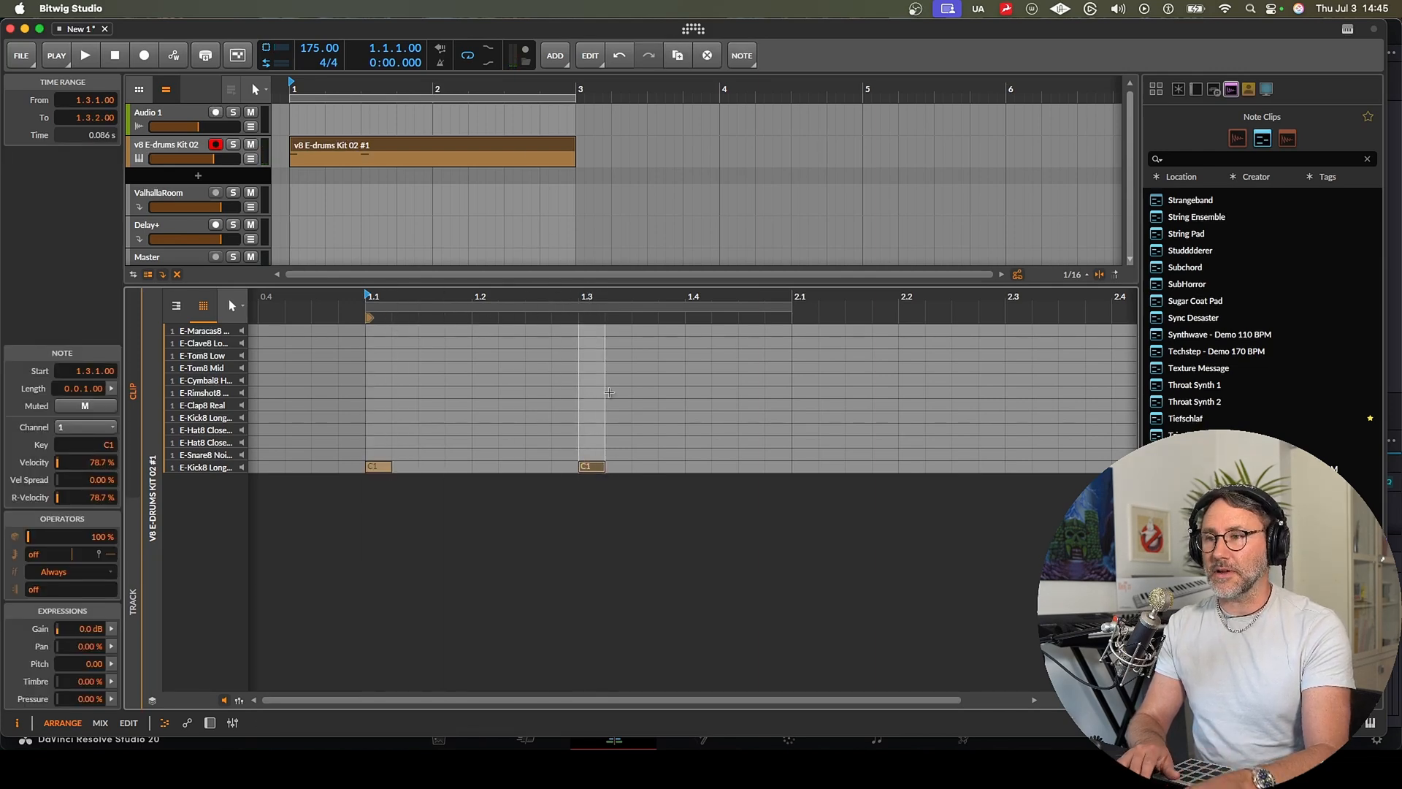
{"action": "double_click", "coordinate": [480, 454]}
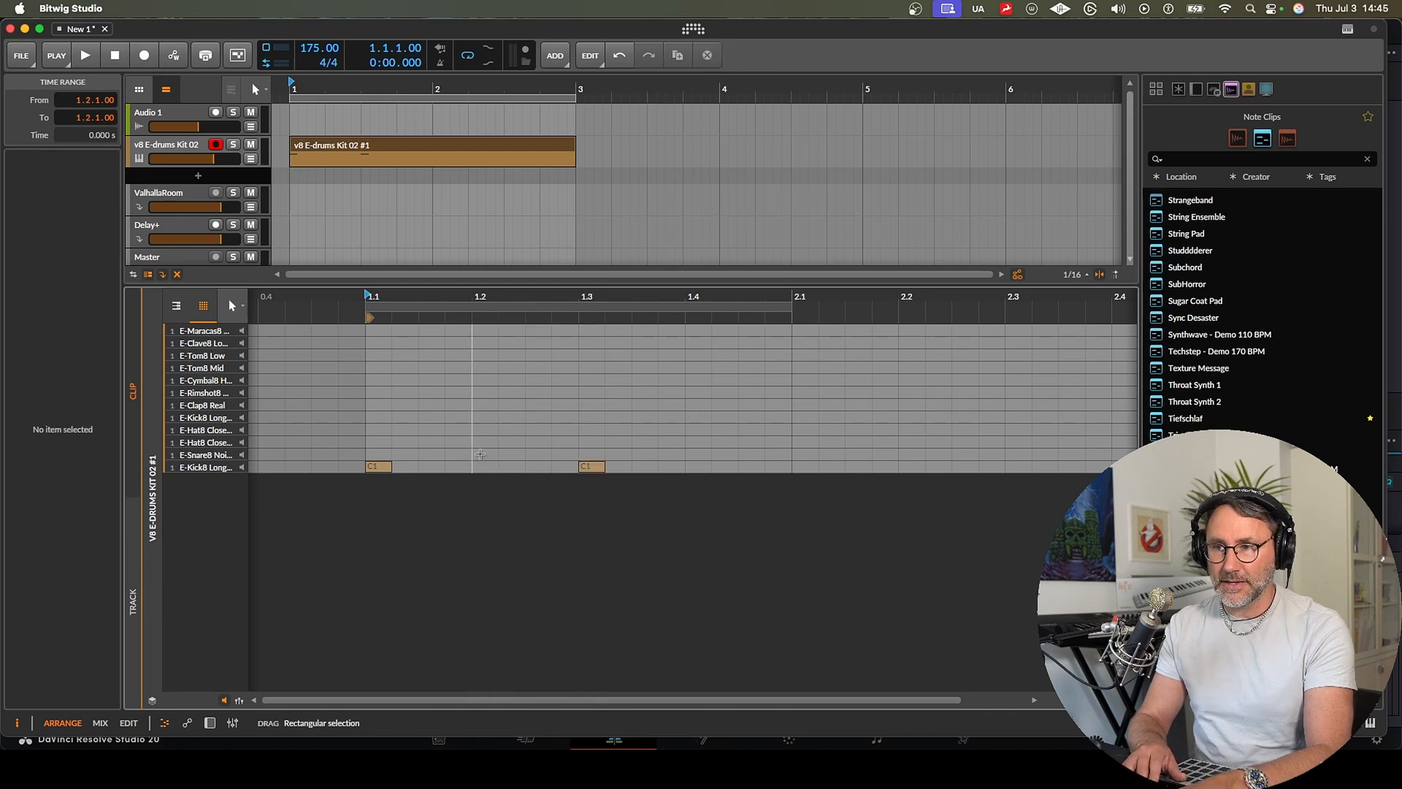
{"action": "double_click", "coordinate": [693, 454]}
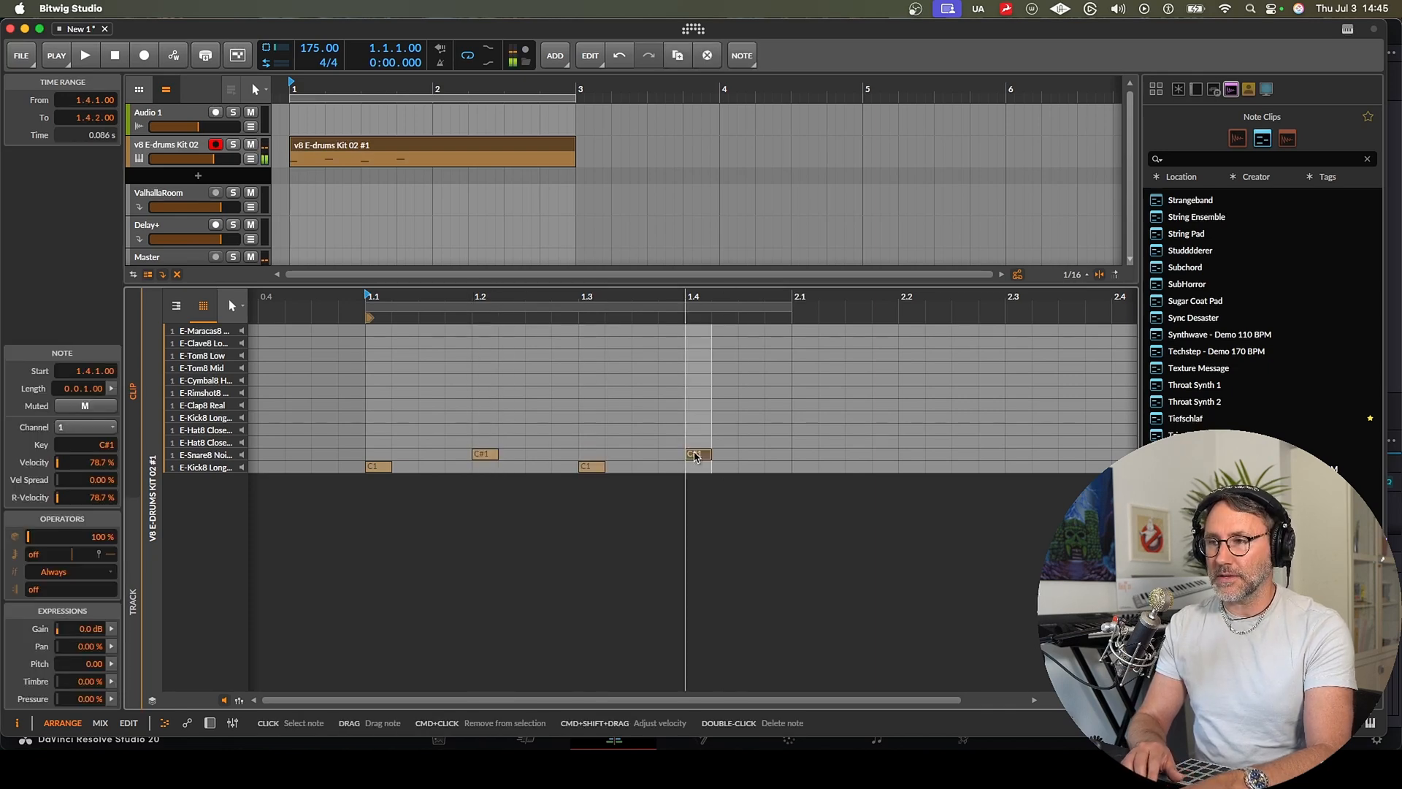
{"action": "key", "text": "space"}
{"action": "key", "text": "space"}
Step: Move the kick note from 1.3 to 1.3.3 and audition the change
{"action": "left_click", "coordinate": [591, 467]}
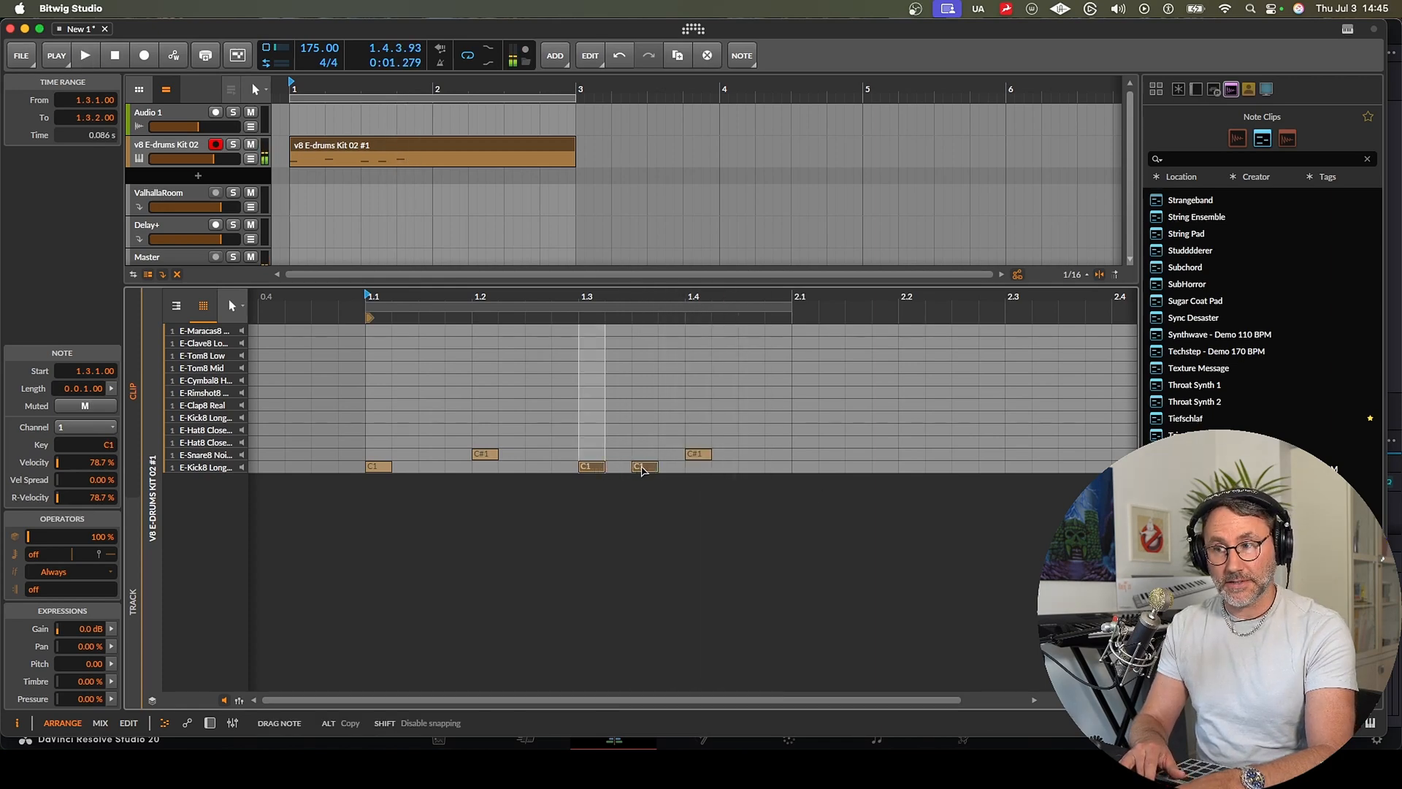
{"action": "left_click_drag", "start_coordinate": [642, 470], "coordinate": [643, 469]}
{"action": "key", "text": "space"}
{"action": "key", "text": "space"}
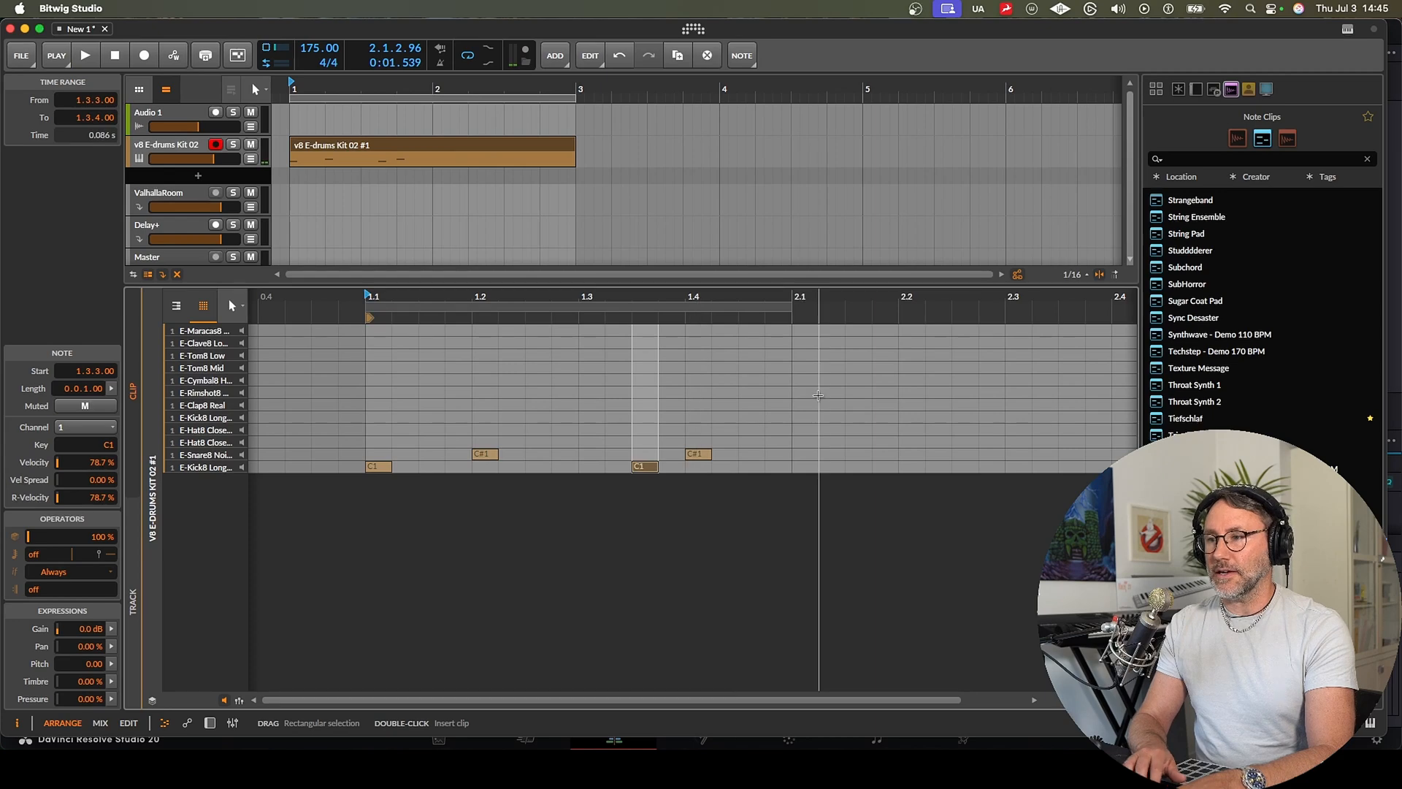
Step: Program bar 2 with kicks at 2.1, 2.3.3 and 2.4.3 and snares at 2.2 and 2.4, auditioning the pattern
{"action": "scroll", "coordinate": [818, 395], "scroll_direction": "right", "scroll_amount": 3}
{"action": "double_click", "coordinate": [738, 468]}
{"action": "scroll", "coordinate": [742, 467], "scroll_direction": "right", "scroll_amount": 3}
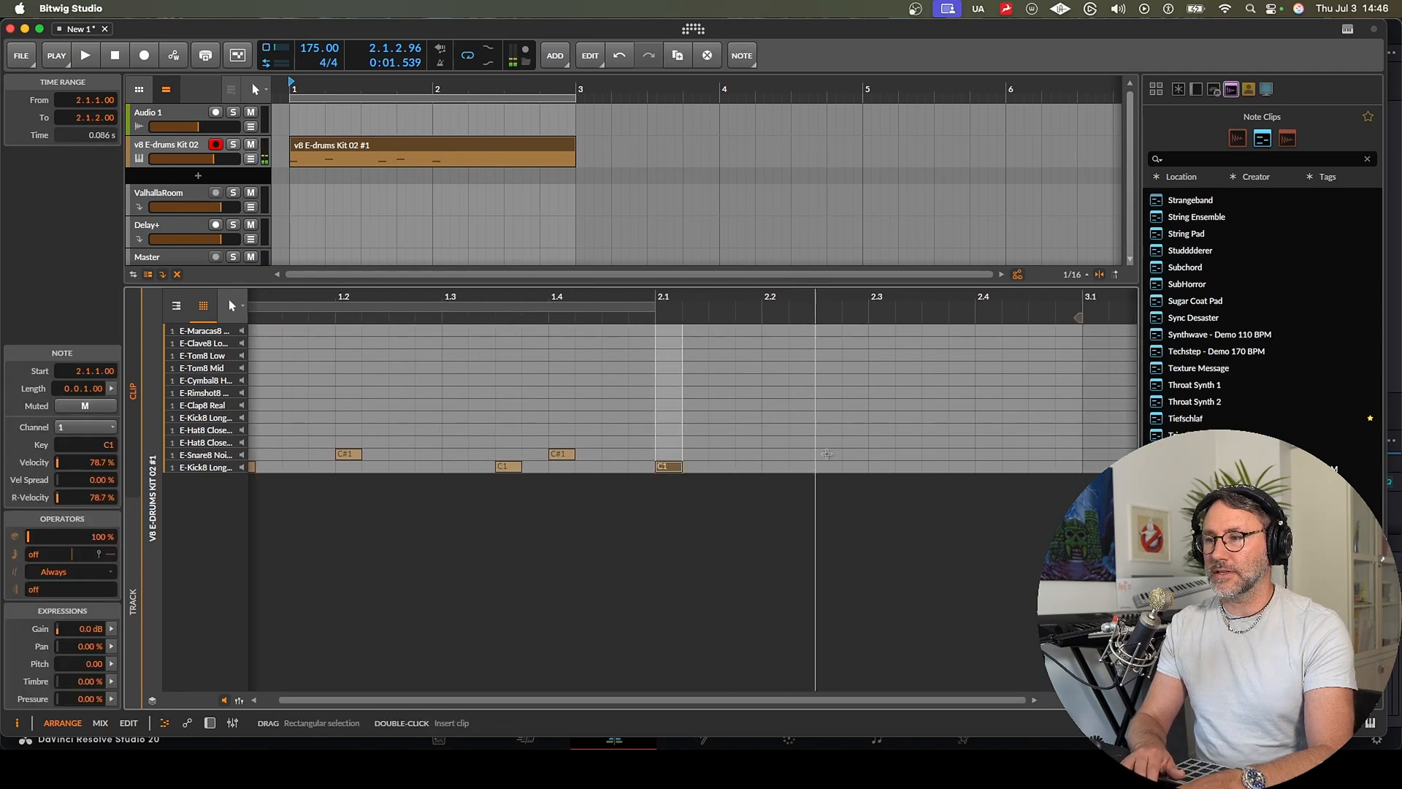
{"action": "double_click", "coordinate": [776, 453]}
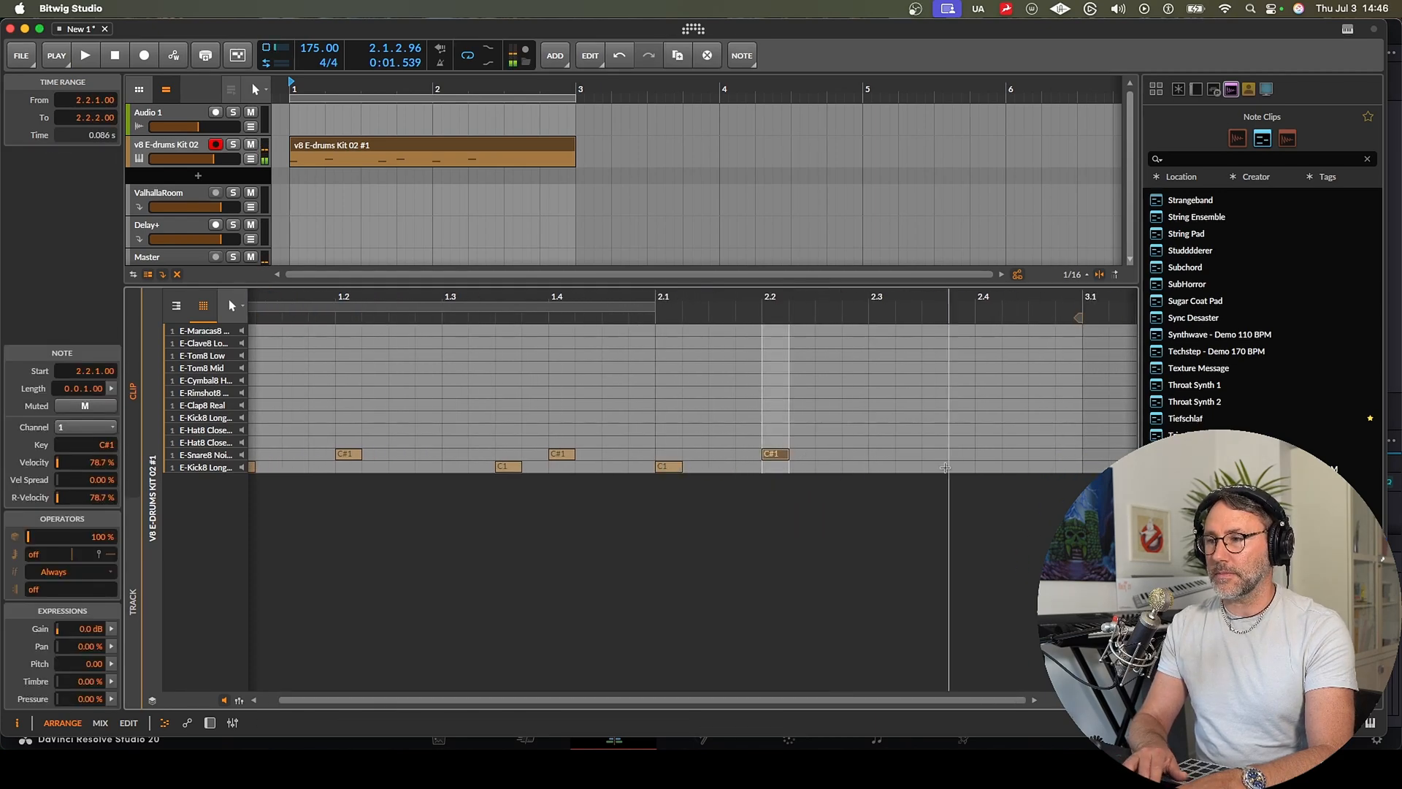
{"action": "double_click", "coordinate": [936, 466]}
{"action": "double_click", "coordinate": [992, 454]}
{"action": "scroll", "coordinate": [875, 445], "scroll_direction": "down", "scroll_amount": 2}
{"action": "scroll", "coordinate": [874, 445], "scroll_direction": "down", "scroll_amount": 1}
{"action": "key", "text": "space"}
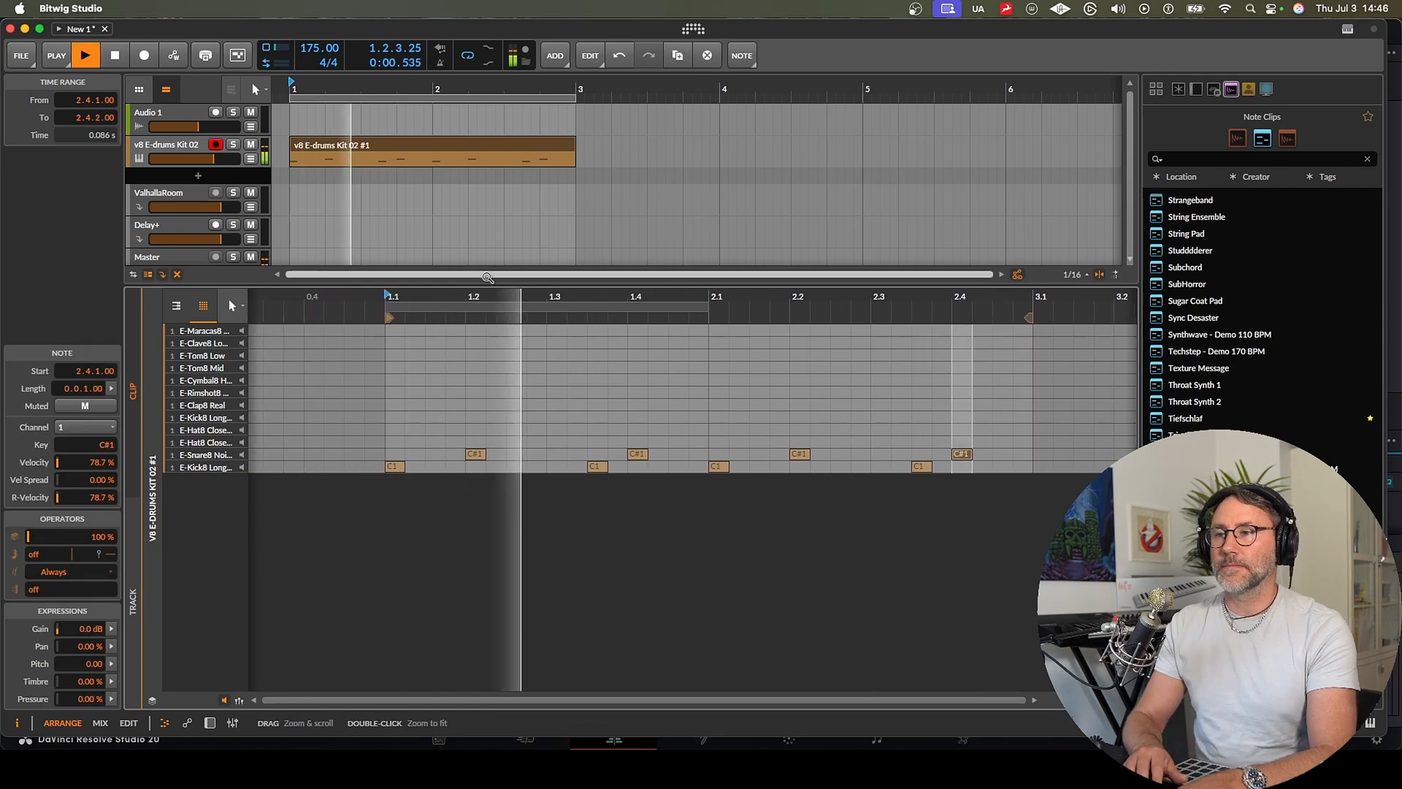
{"action": "double_click", "coordinate": [1000, 467]}
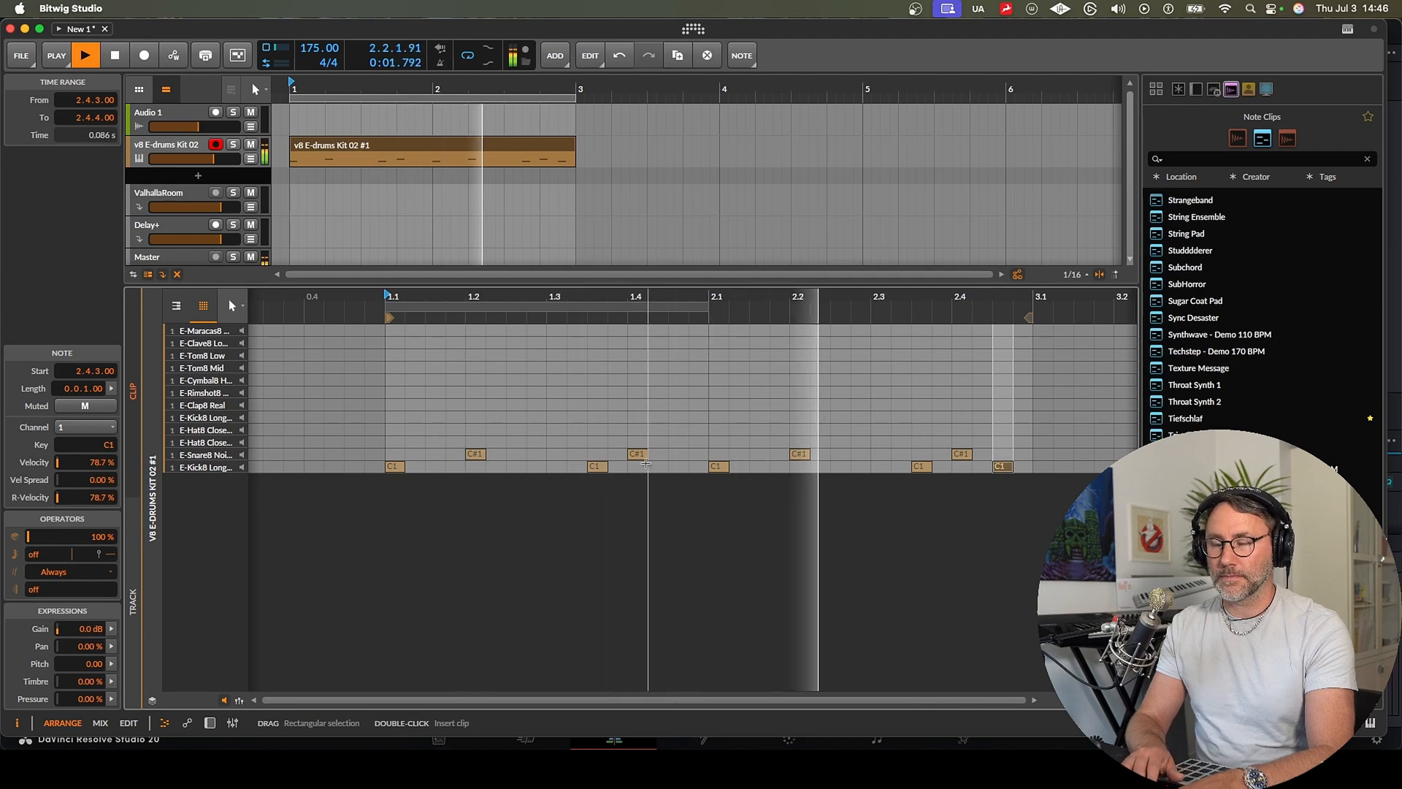
{"action": "key", "text": "space"}
Step: Add closed hi-hat notes on the D1 lane at 1.1, 1.1.3, 1.2, 1.2.2 and 1.2.3
{"action": "scroll", "coordinate": [485, 453], "scroll_direction": "right", "scroll_amount": 1}
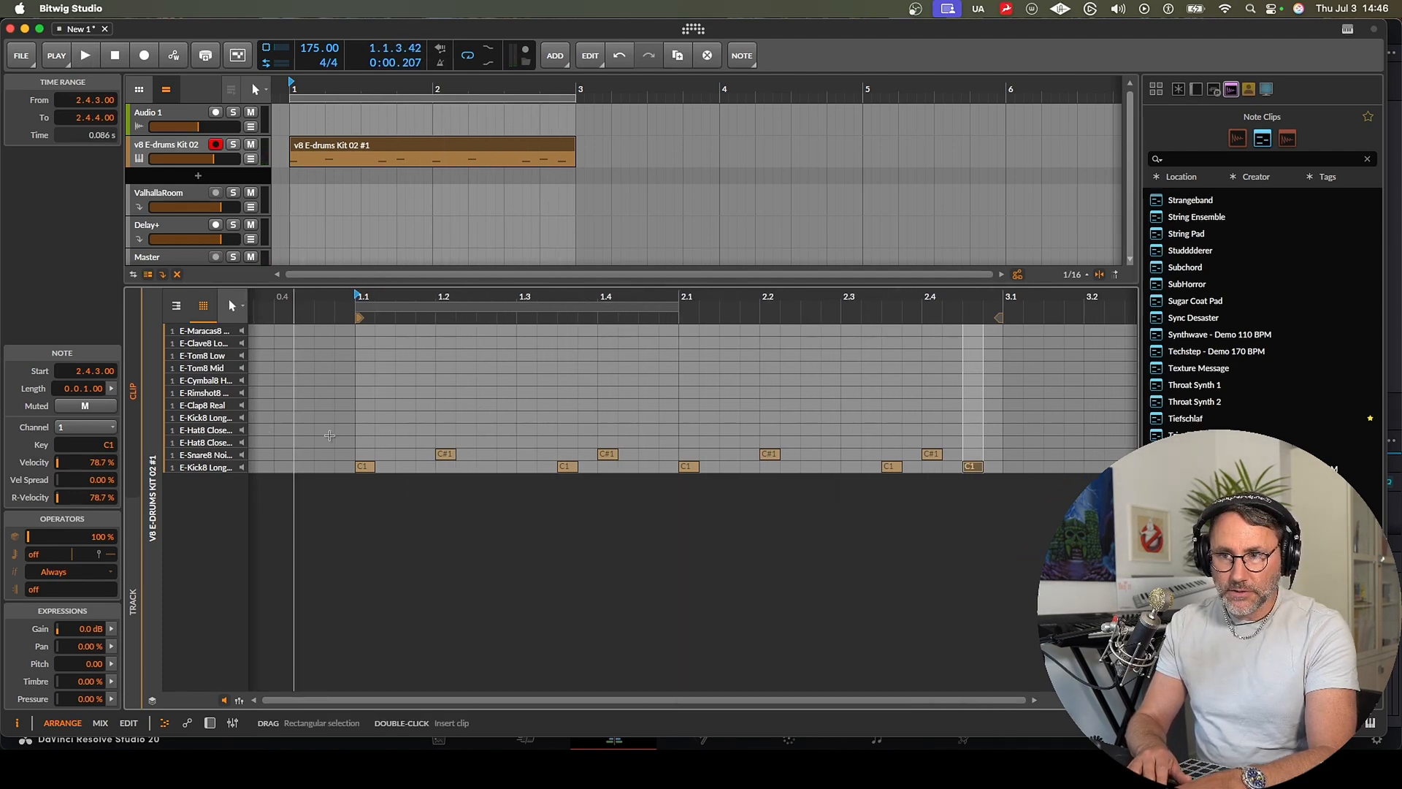
{"action": "double_click", "coordinate": [366, 441]}
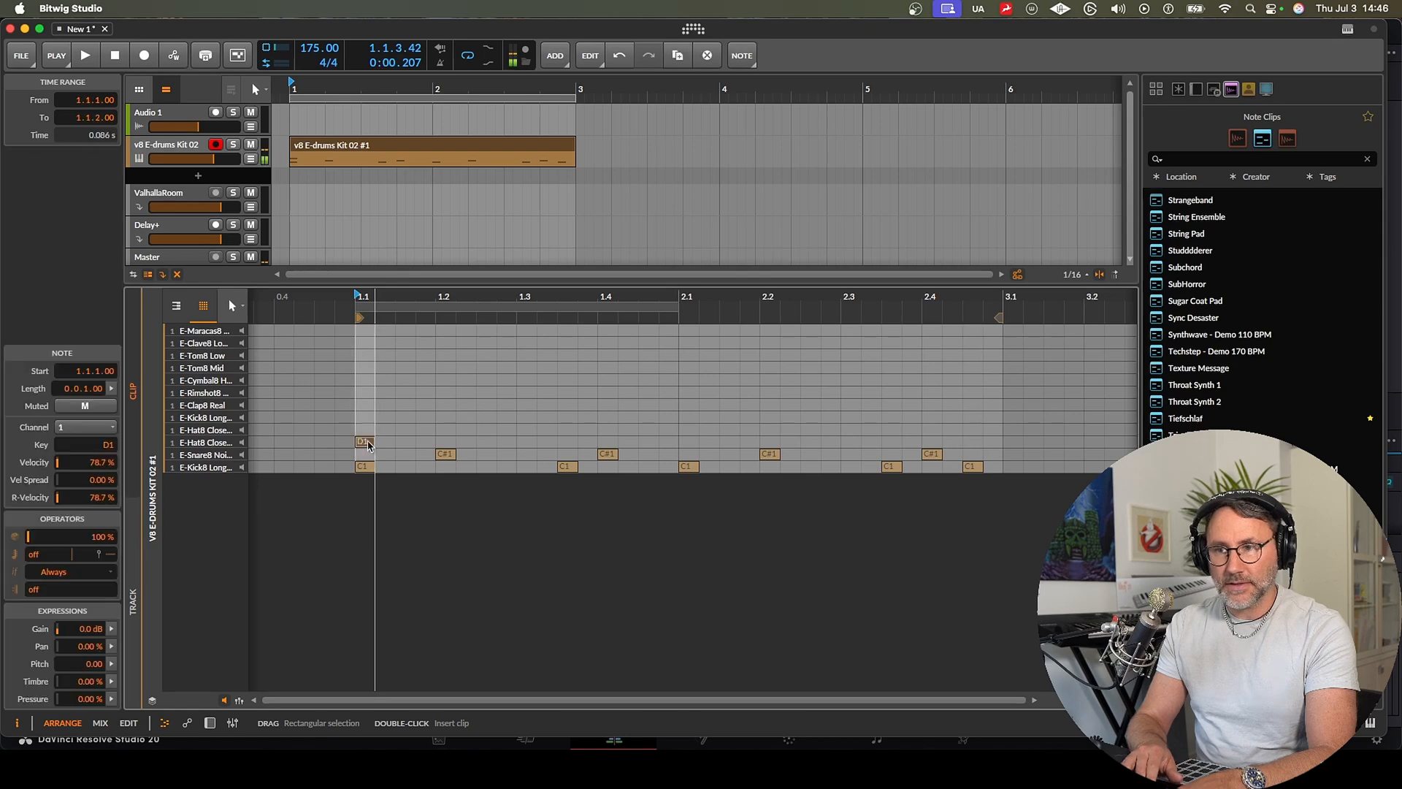
{"action": "double_click", "coordinate": [406, 443]}
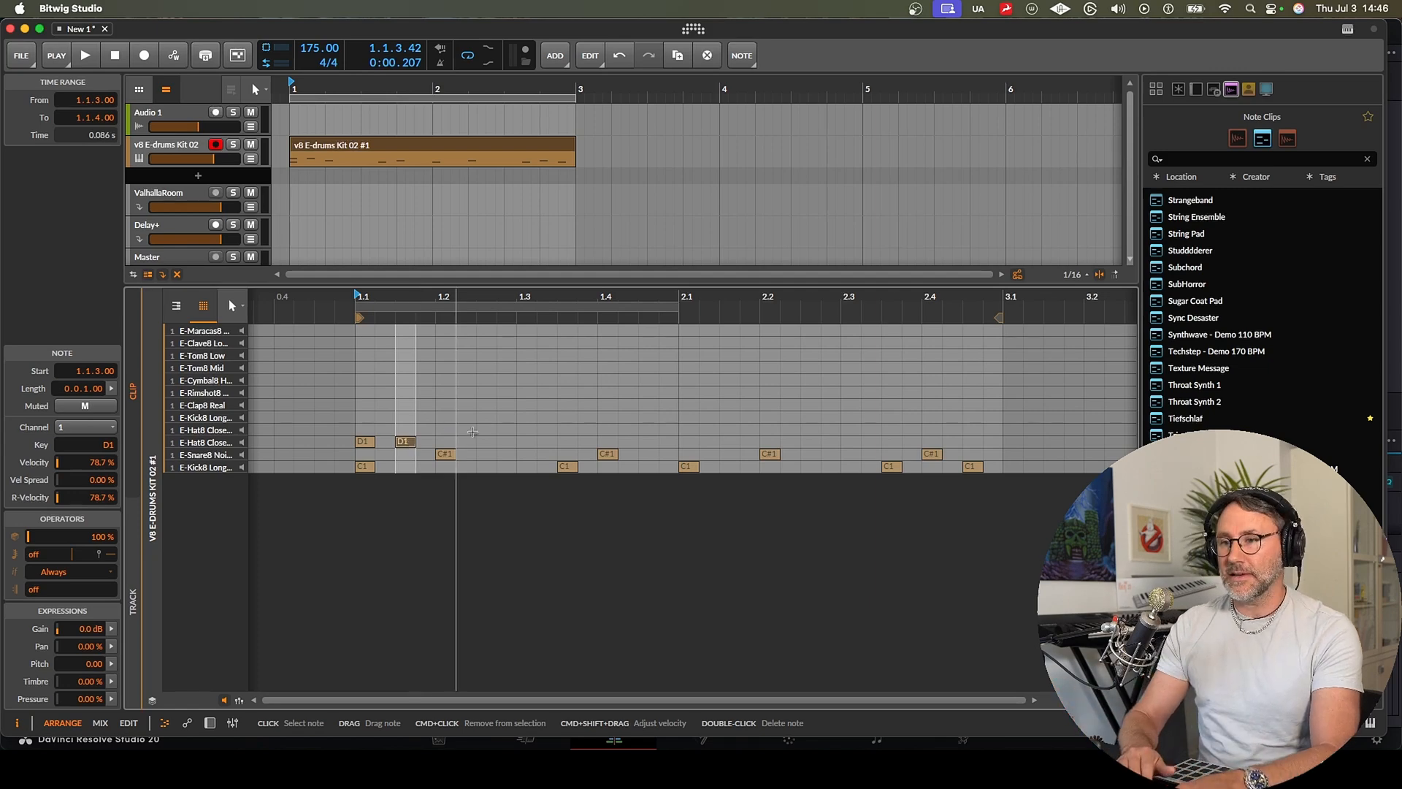
{"action": "key", "text": "Delete"}
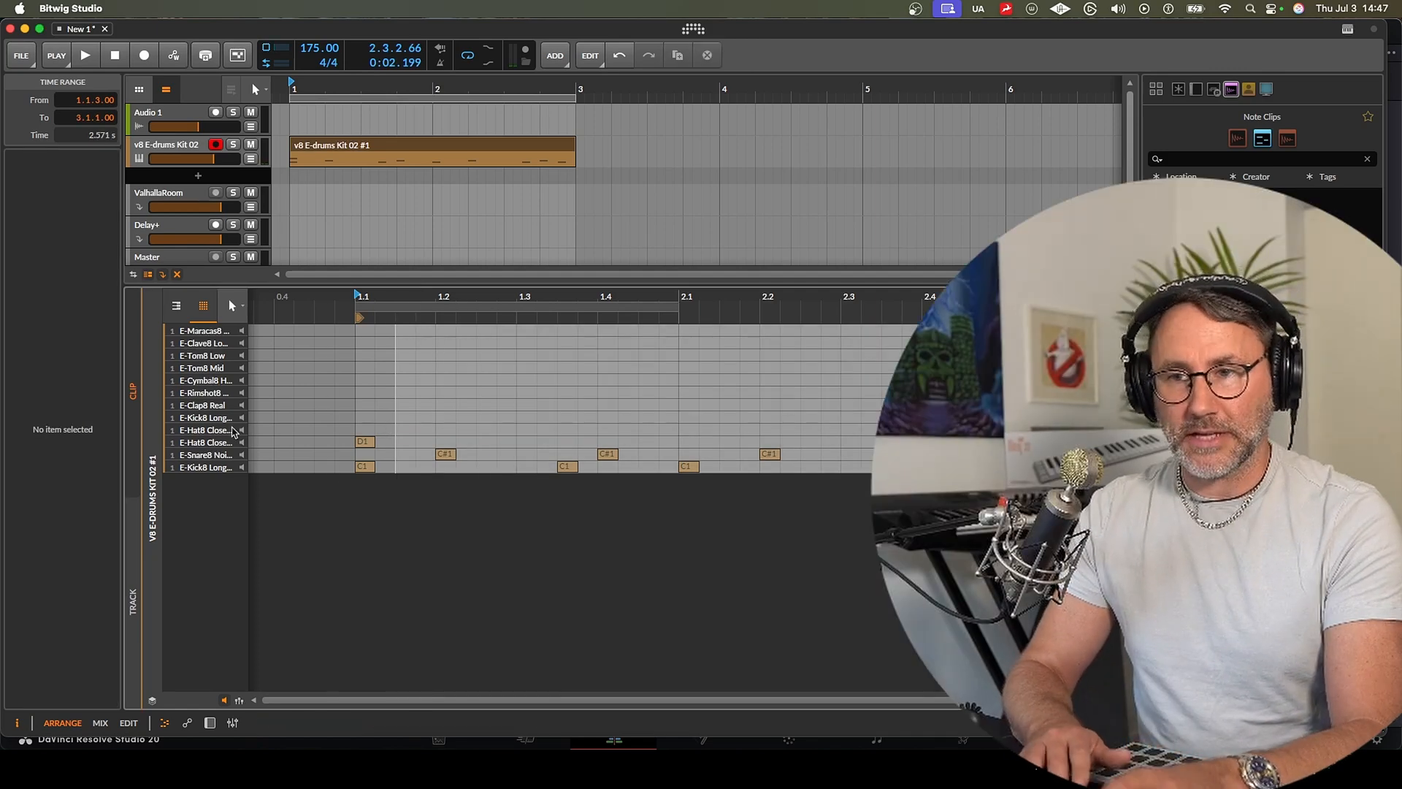
{"action": "double_click", "coordinate": [405, 441]}
{"action": "double_click", "coordinate": [444, 442]}
{"action": "double_click", "coordinate": [468, 443]}
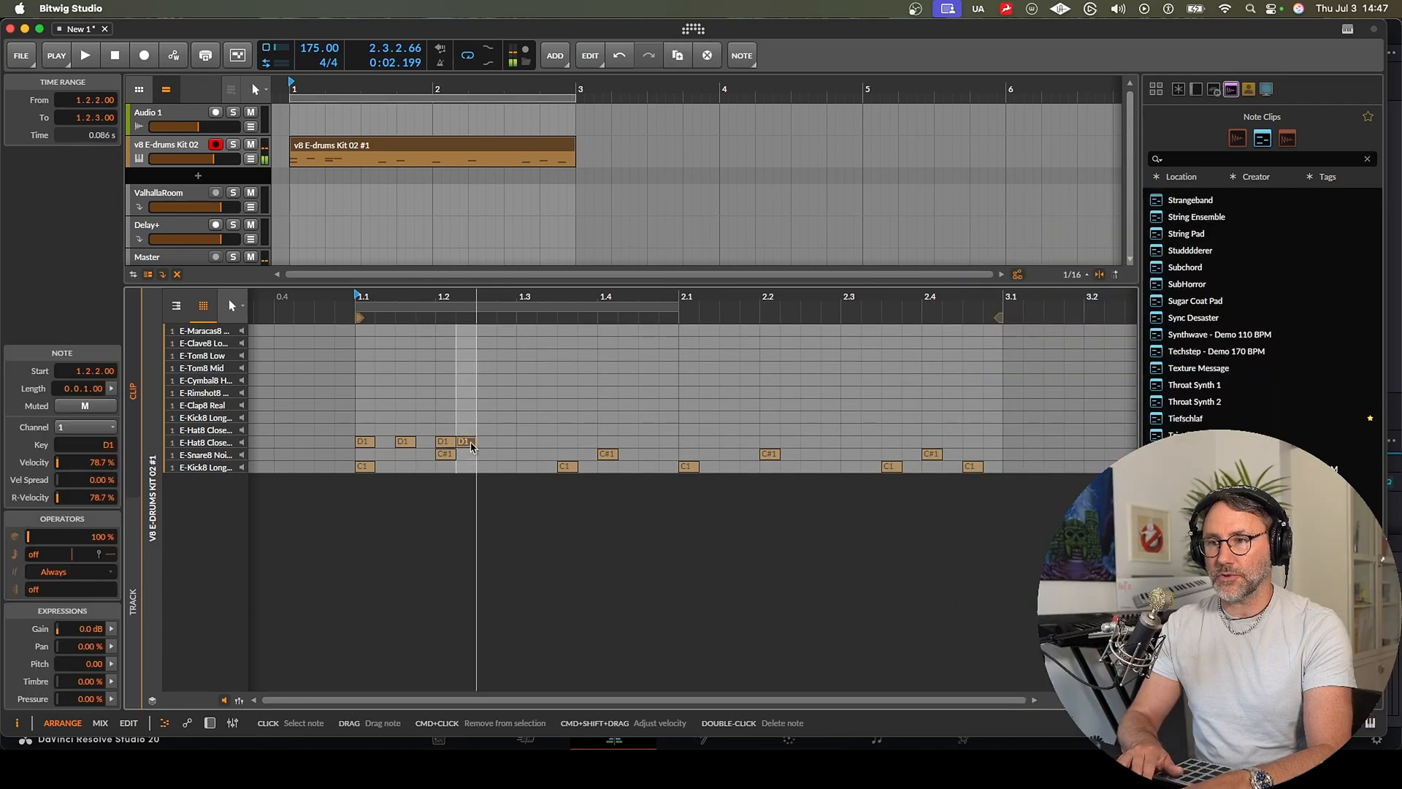
{"action": "double_click", "coordinate": [485, 443]}
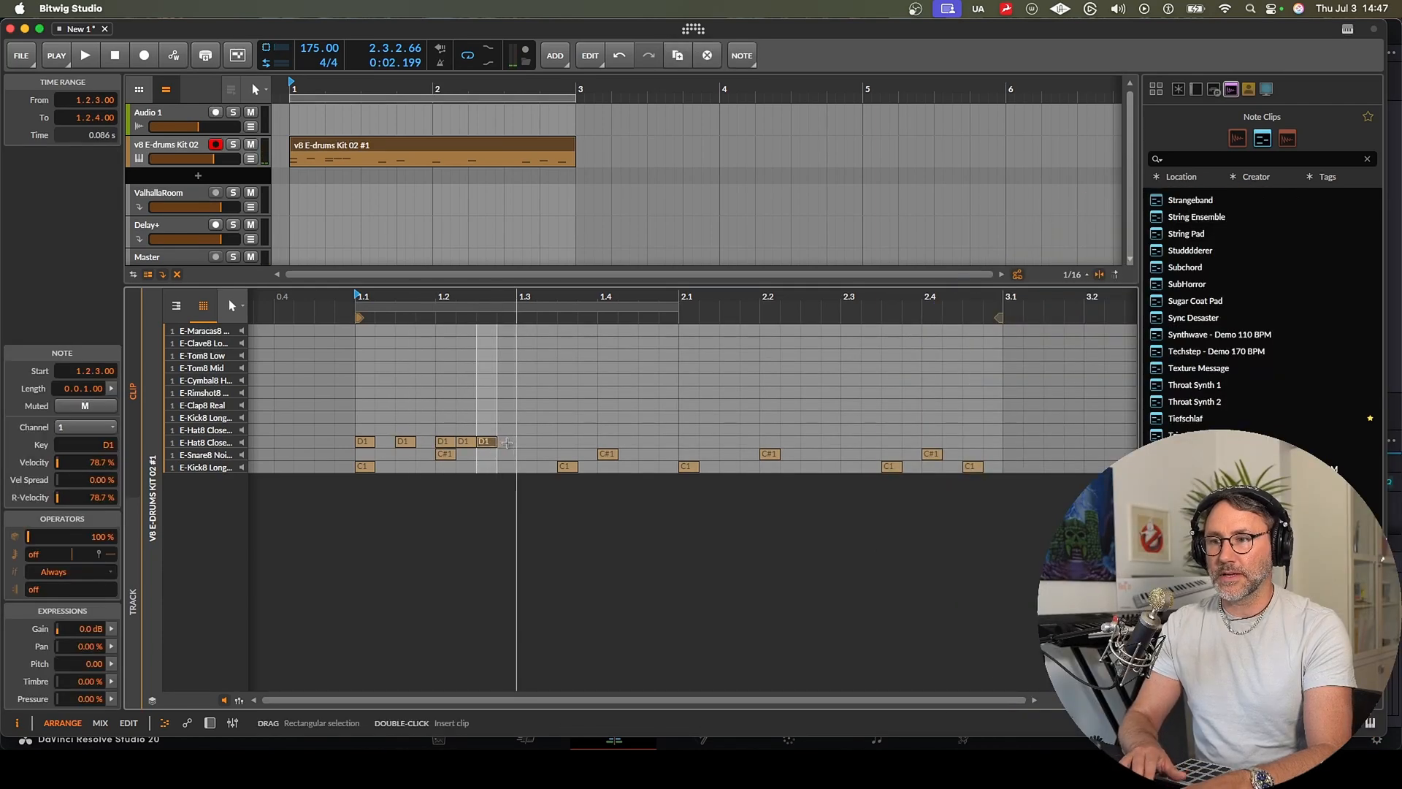
Step: Lengthen the last hi-hat to two sixteenths, duplicate the five-note hi-hat pattern three times to fill both bars, and play the clip
{"action": "left_click_drag", "start_coordinate": [493, 441], "coordinate": [365, 419]}
{"action": "left_click_drag", "start_coordinate": [515, 425], "coordinate": [342, 399]}
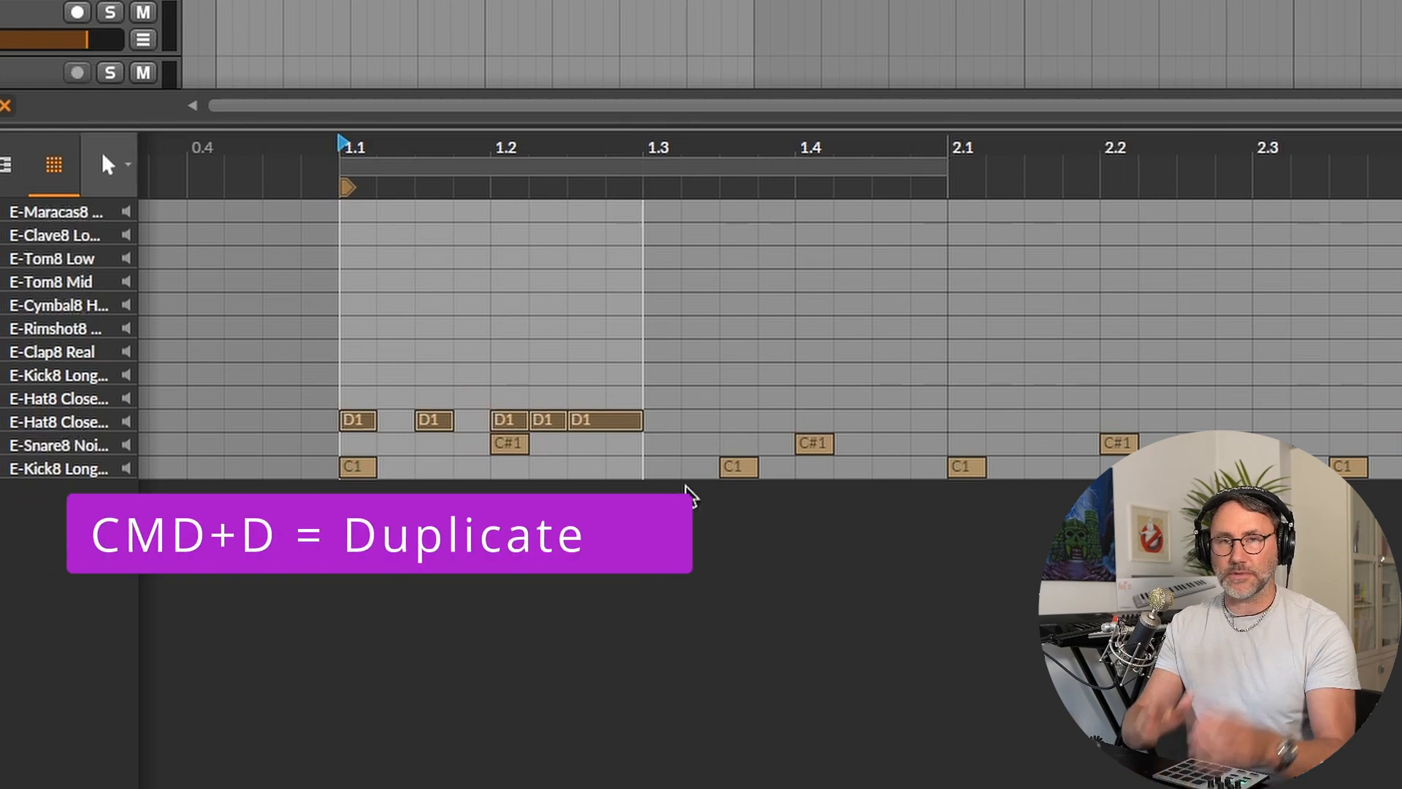
{"action": "key", "text": "super+d"}
{"action": "key", "text": "super+d"}
{"action": "key", "text": "super+d"}
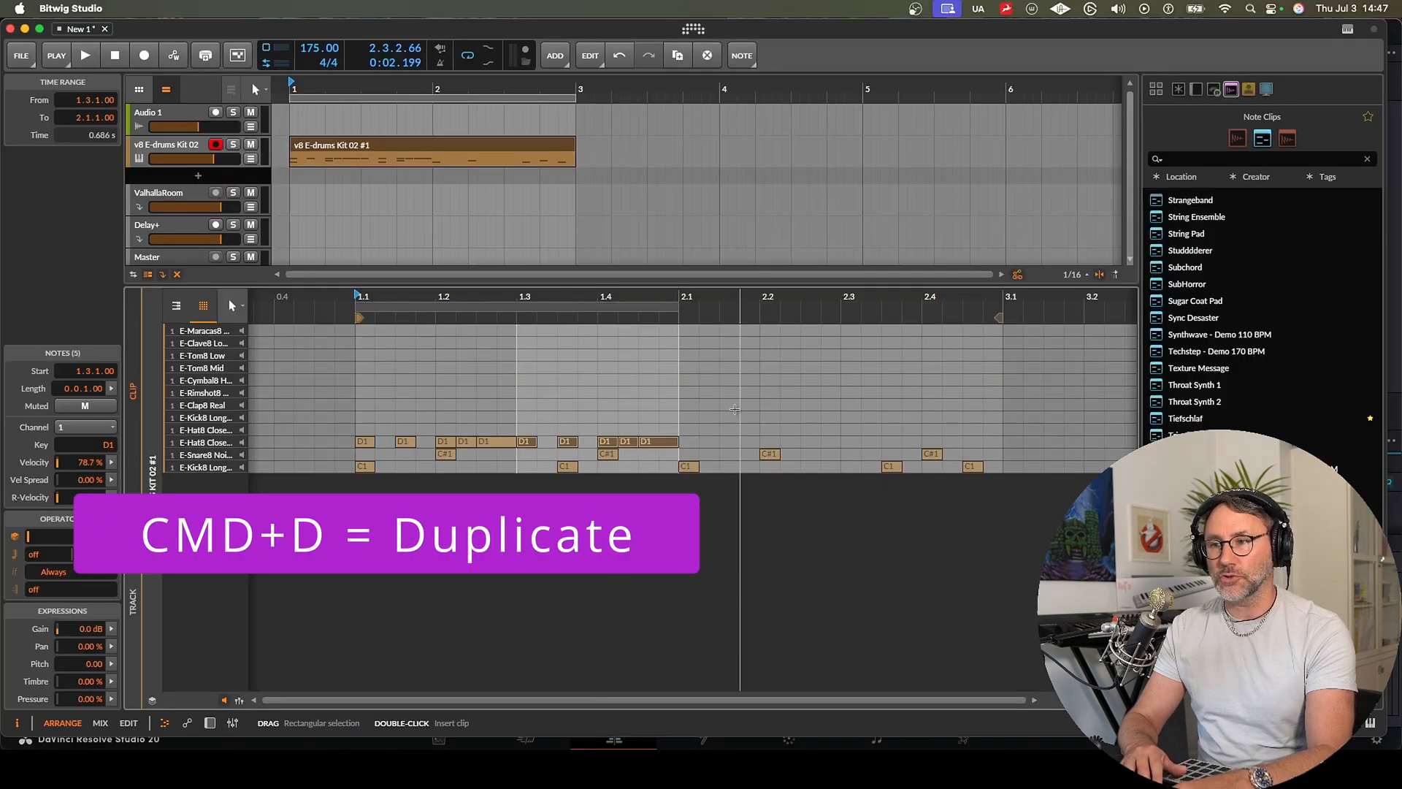
{"action": "key", "text": "space"}
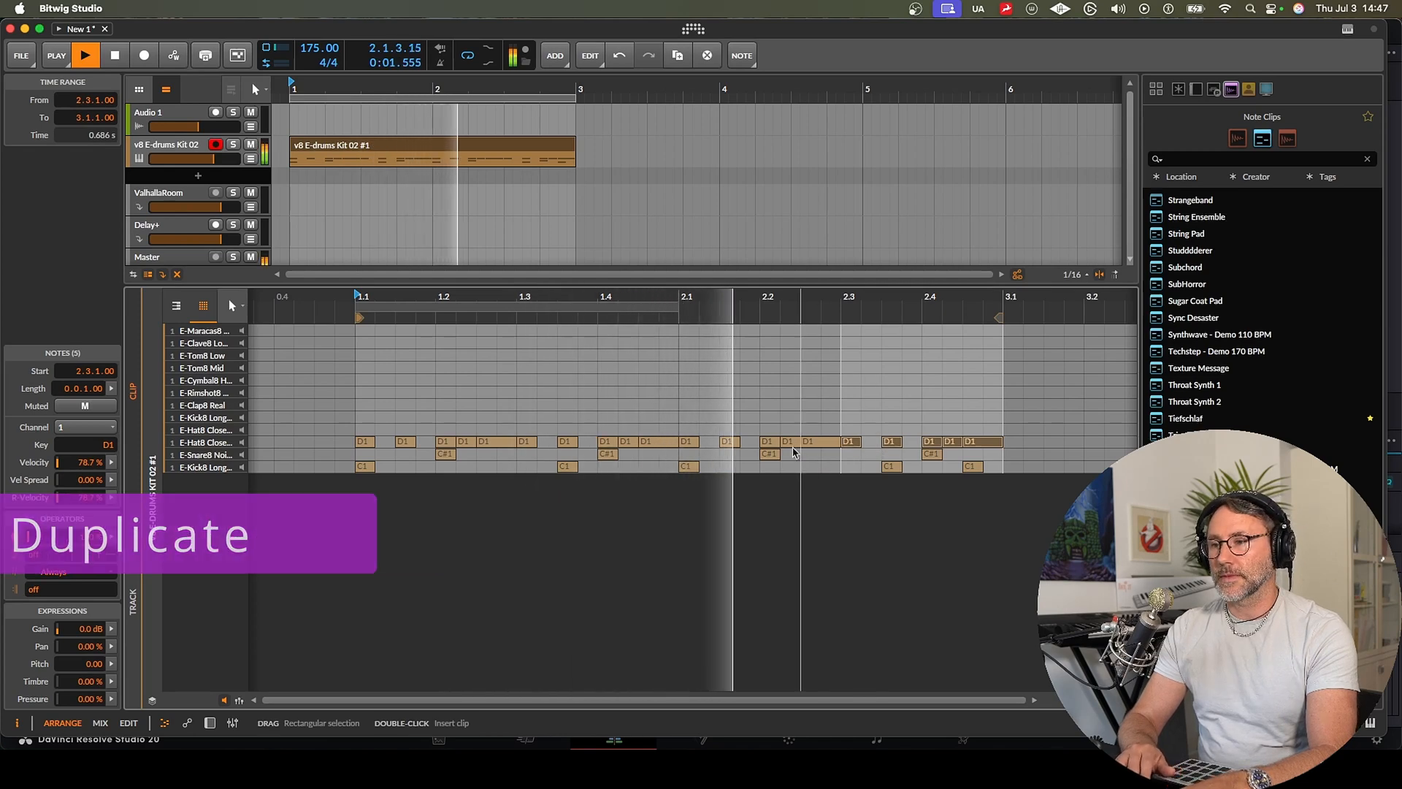
{"action": "left_click", "coordinate": [921, 415]}
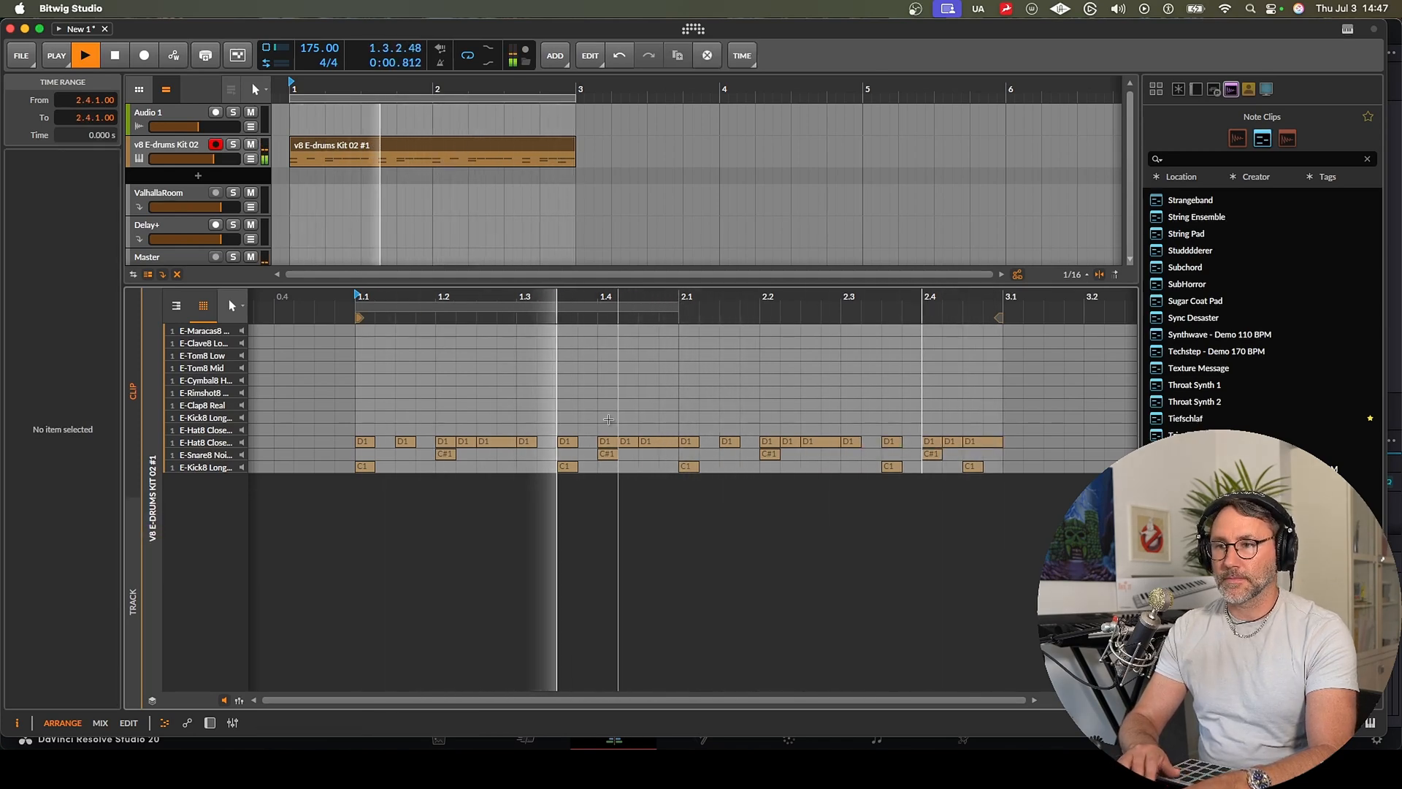
Step: Replace the D1 hi-hats at 1.4.3 and 2.3.3 with two-sixteenth notes on the D#1 hi-hat lane
{"action": "double_click", "coordinate": [642, 419]}
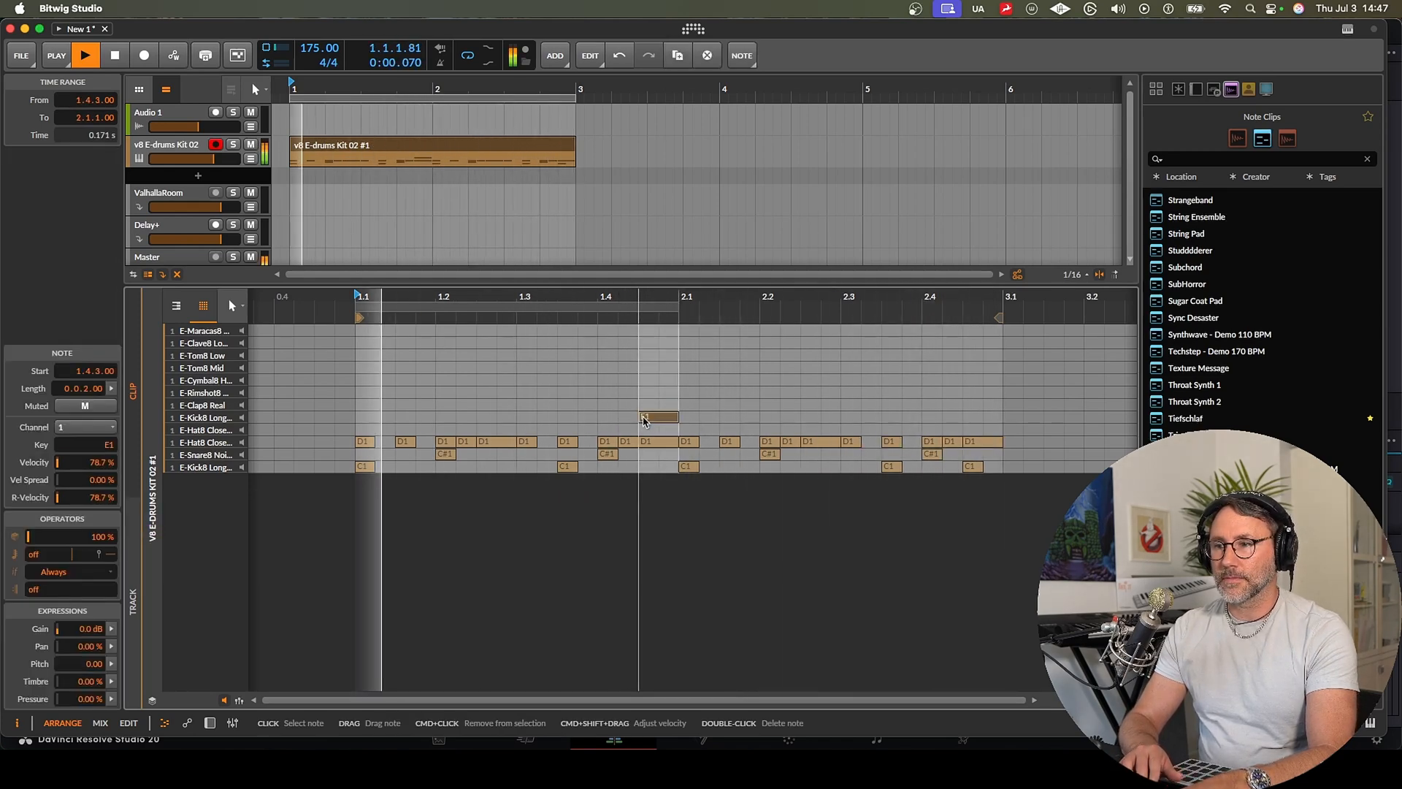
{"action": "left_click_drag", "start_coordinate": [643, 419], "coordinate": [649, 441]}
{"action": "double_click", "coordinate": [650, 440]}
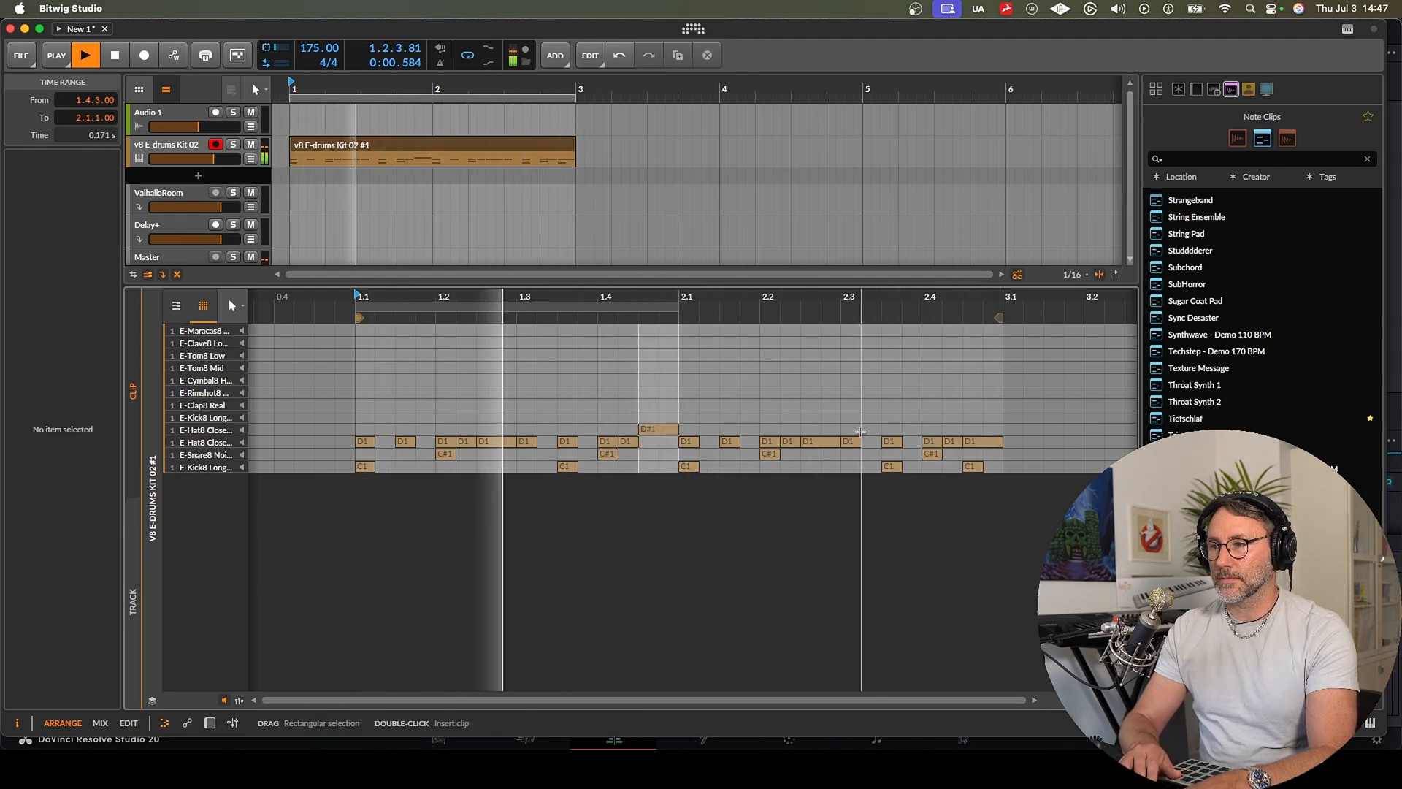
{"action": "double_click", "coordinate": [888, 429]}
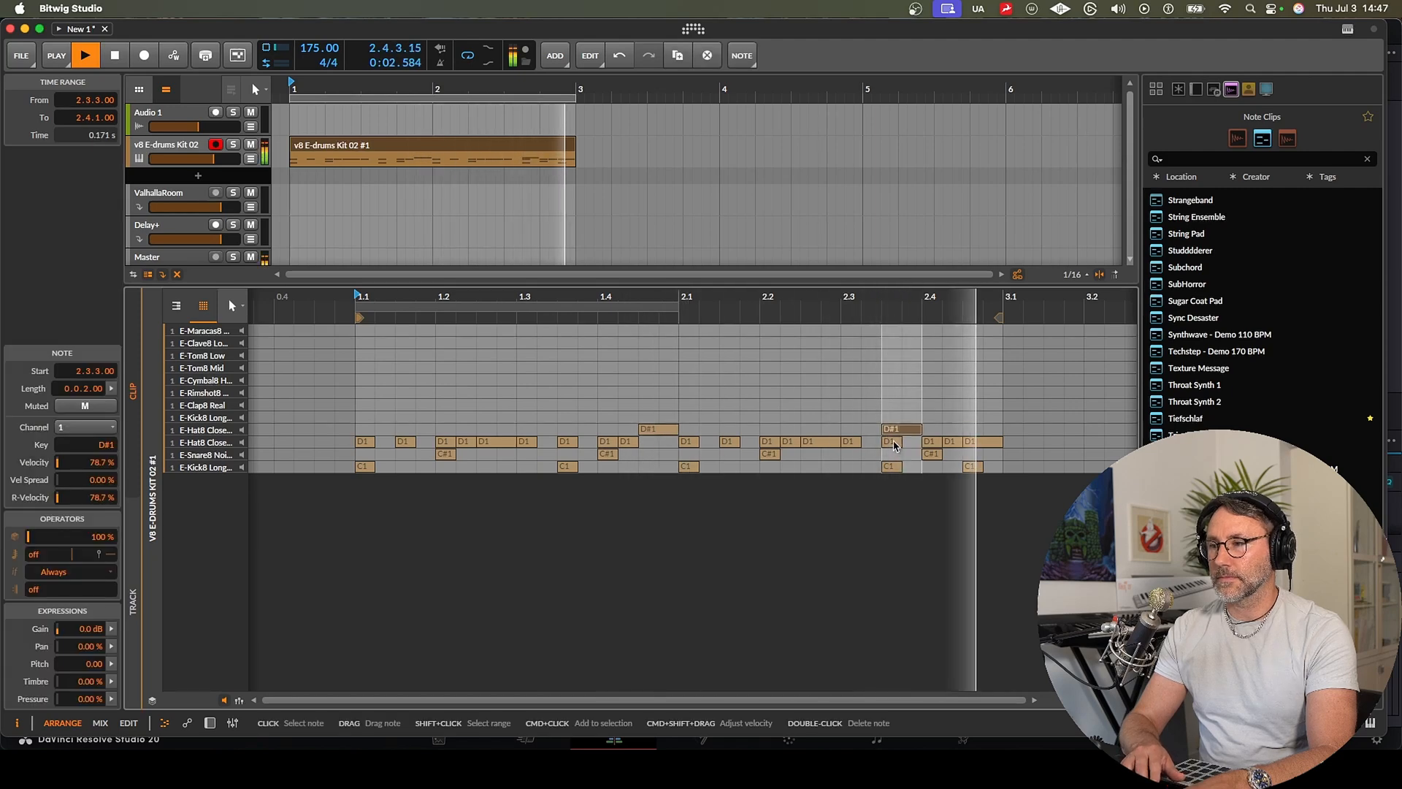
{"action": "double_click", "coordinate": [893, 443]}
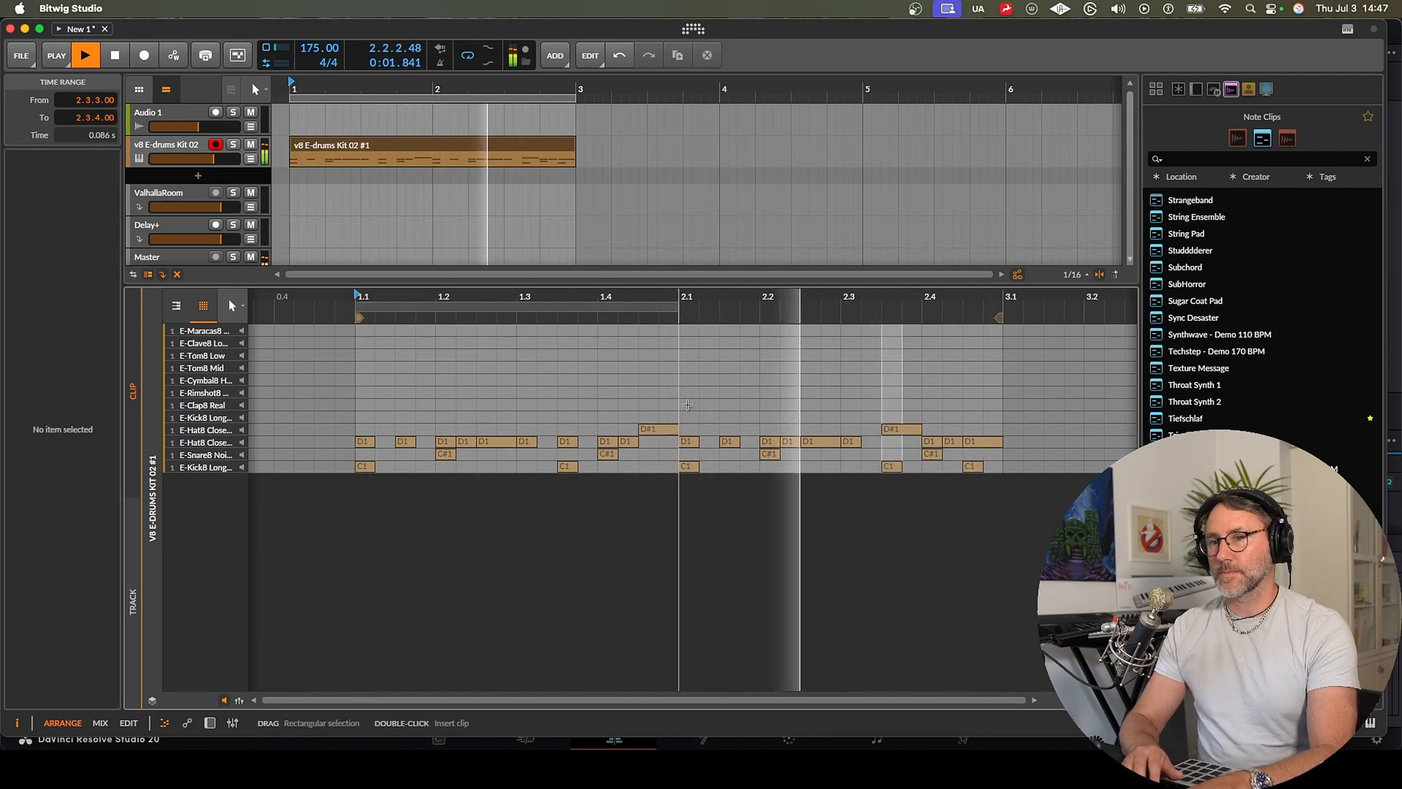
Step: Set the project tempo to 172 BPM
{"action": "left_click_drag", "start_coordinate": [310, 51], "coordinate": [310, 60]}
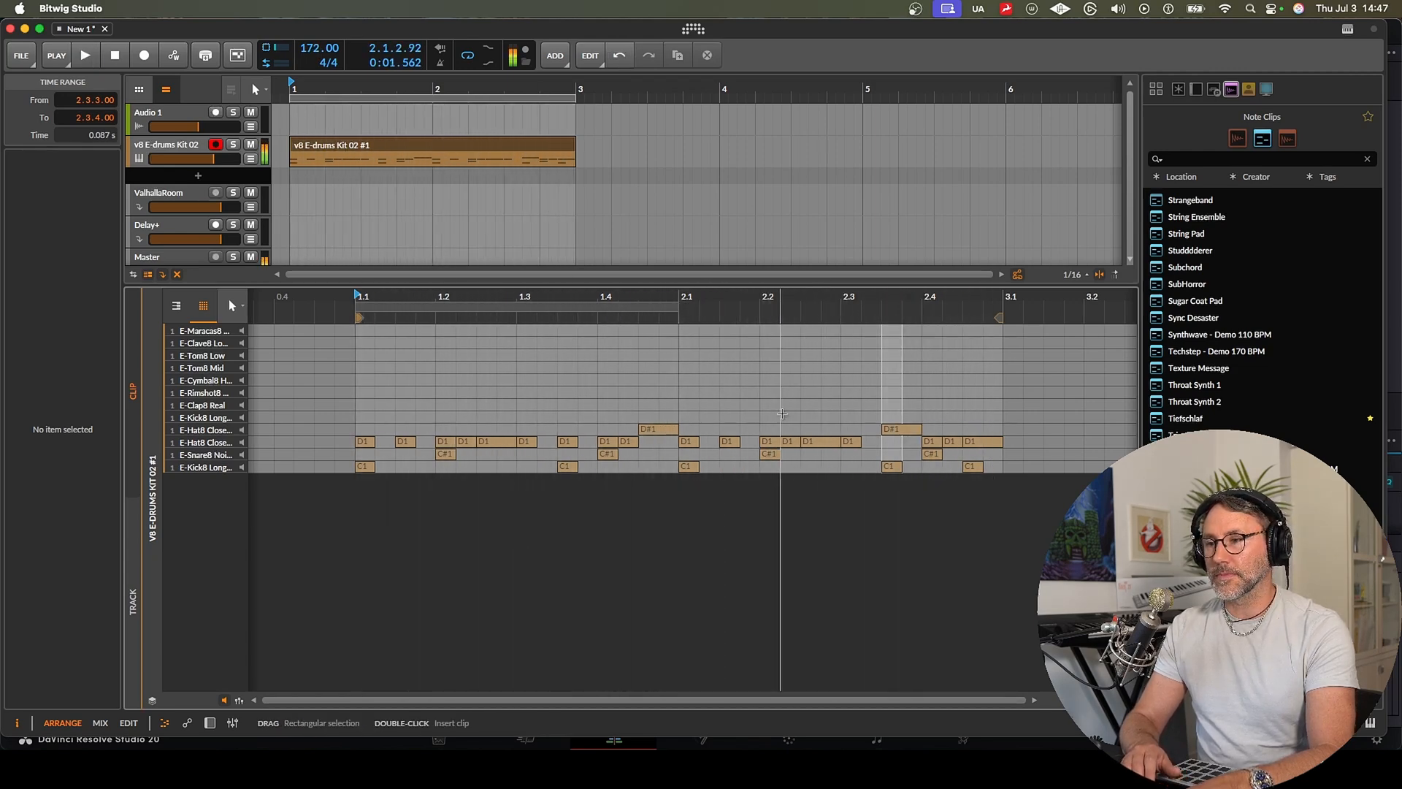
{"action": "key", "text": "space"}
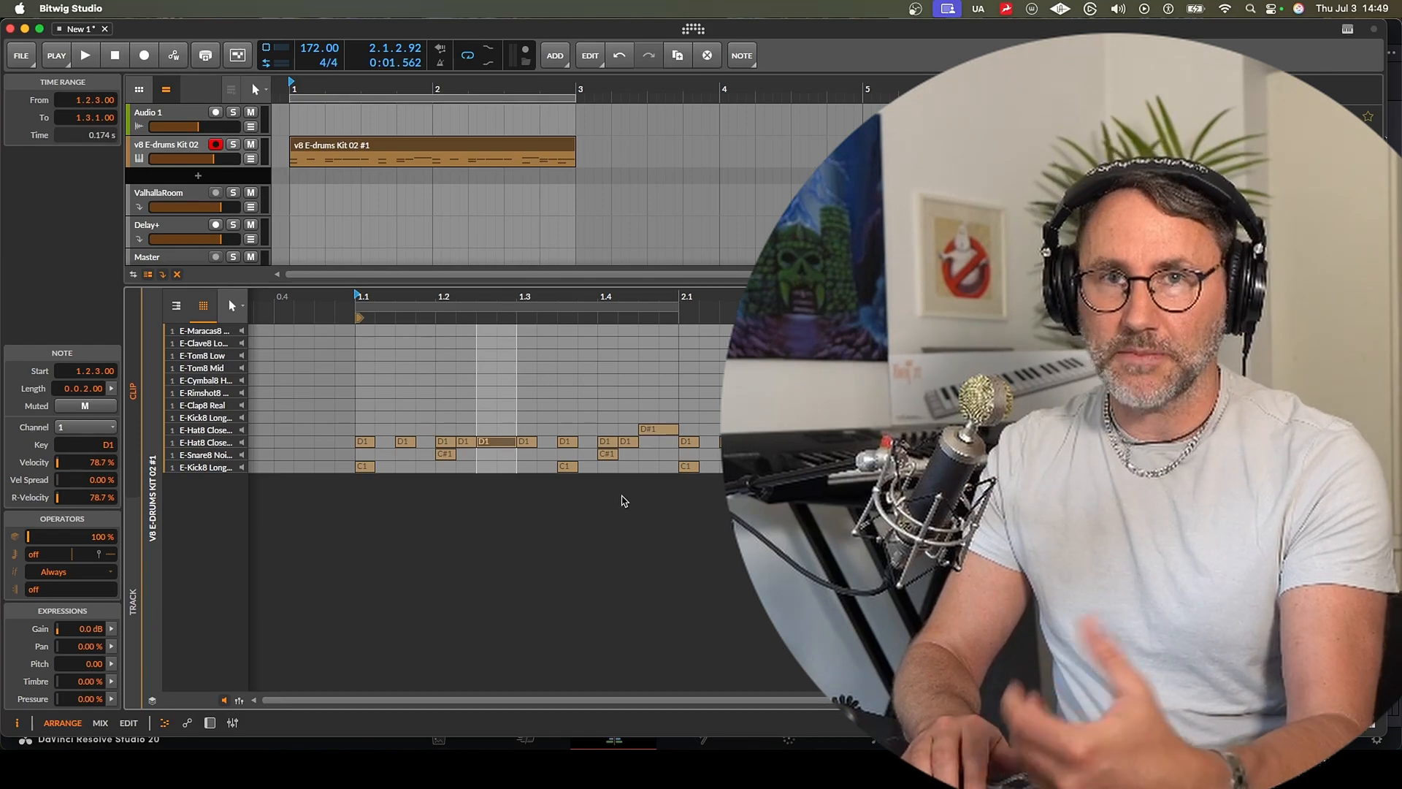
Step: Delete the D1 hi-hat at 1.3, lengthen the one at 1.2.3 to one beat with 50% chance, and play the clip
{"action": "left_click", "coordinate": [452, 366]}
{"action": "left_click", "coordinate": [679, 460]}
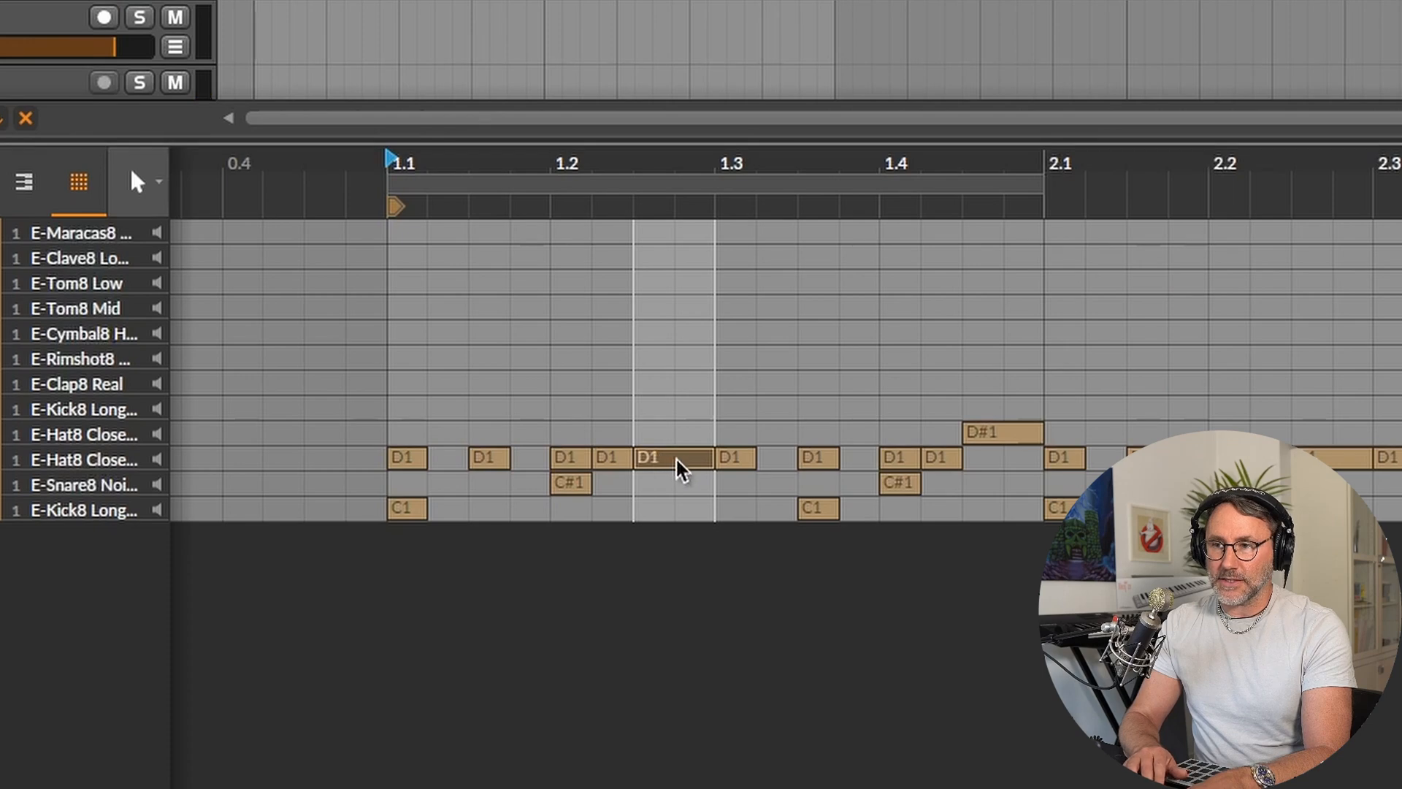
{"action": "double_click", "coordinate": [735, 460]}
{"action": "left_click_drag", "start_coordinate": [707, 460], "coordinate": [768, 458]}
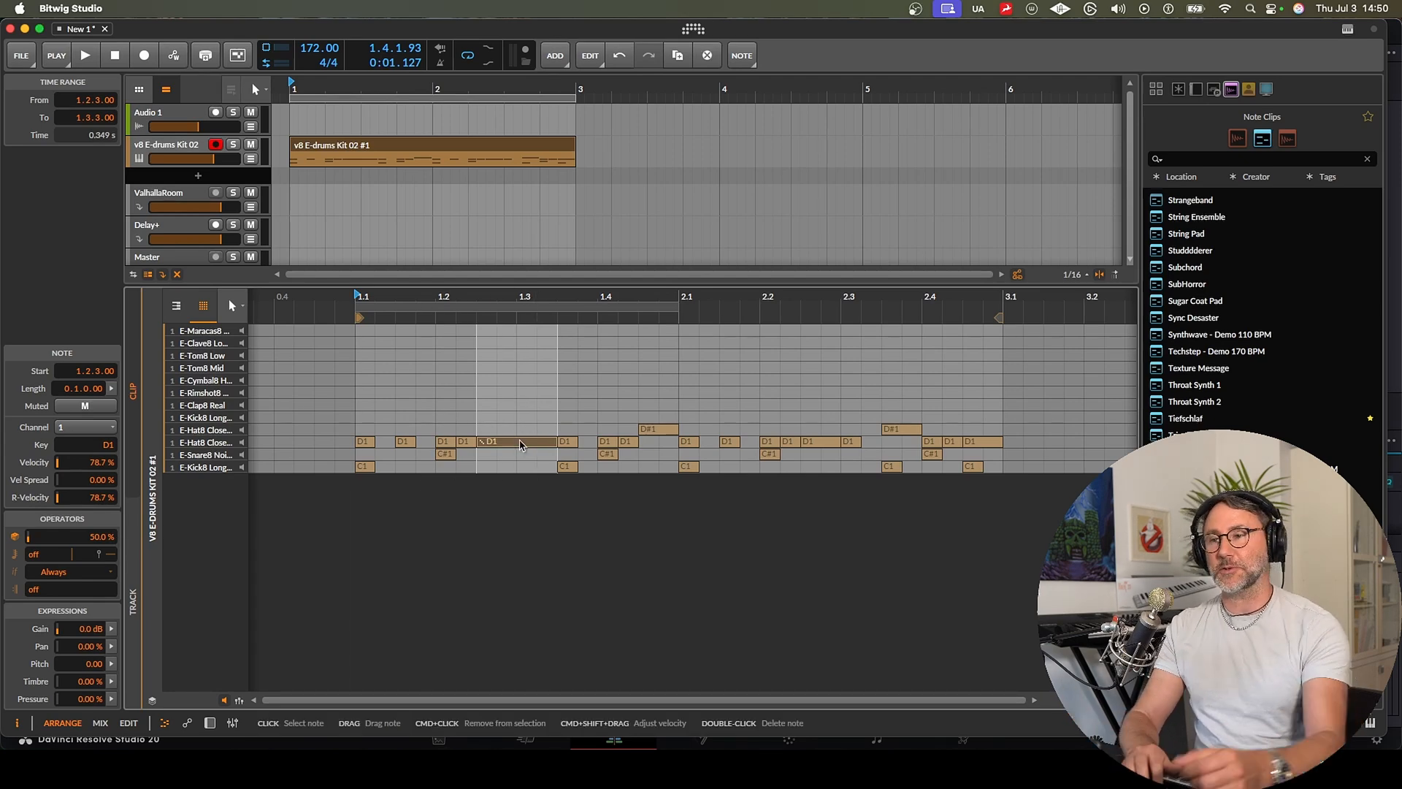
{"action": "key", "text": "space"}
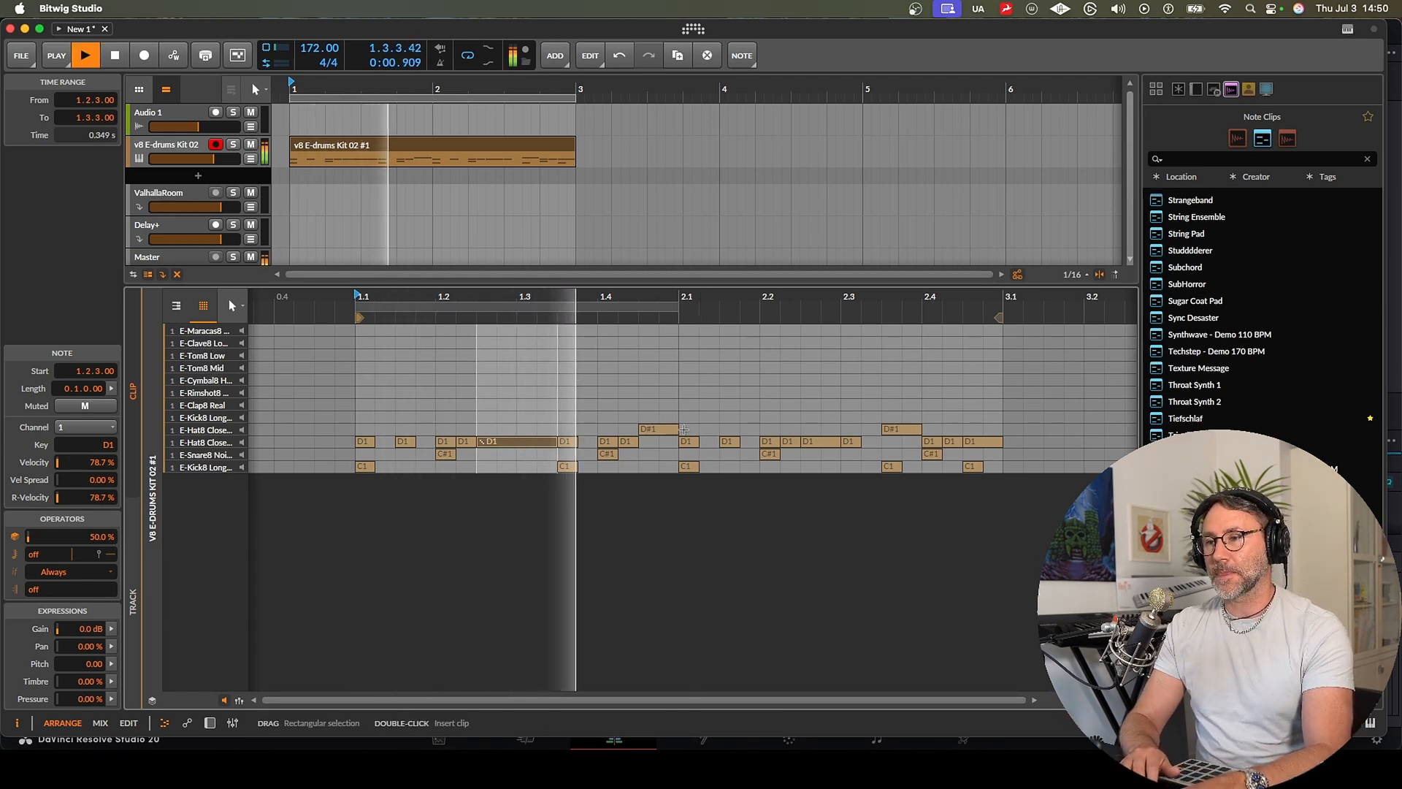
Step: Lower the chance of the D1 hi-hats at 2.2.2 to 59.5%, at 2.4.2 to 51.5%, and also at 1.4.2
{"action": "left_click", "coordinate": [789, 441]}
{"action": "double_click", "coordinate": [107, 539]}
{"action": "left_click_drag", "start_coordinate": [106, 539], "coordinate": [106, 568]}
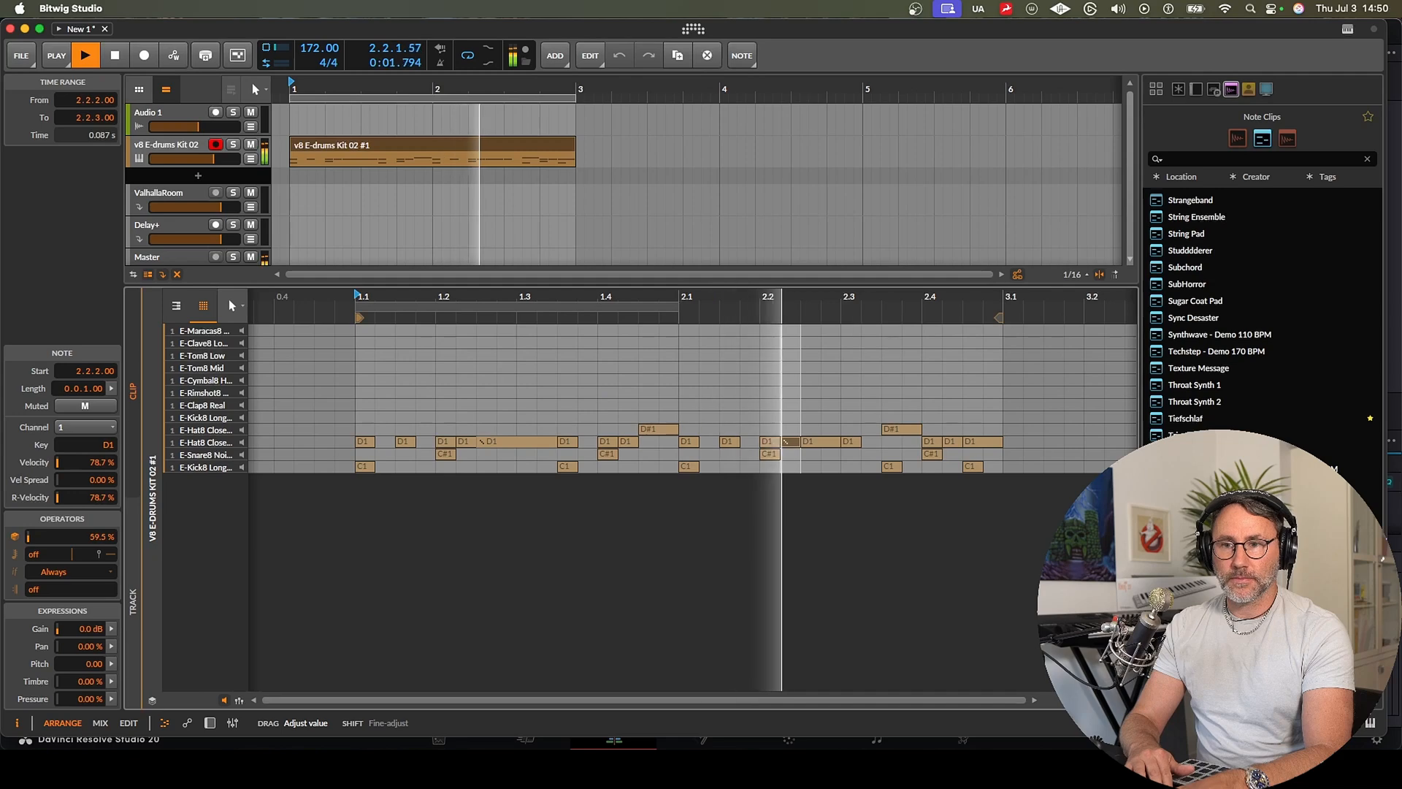
{"action": "left_click", "coordinate": [628, 442]}
{"action": "left_click_drag", "start_coordinate": [105, 538], "coordinate": [105, 567]}
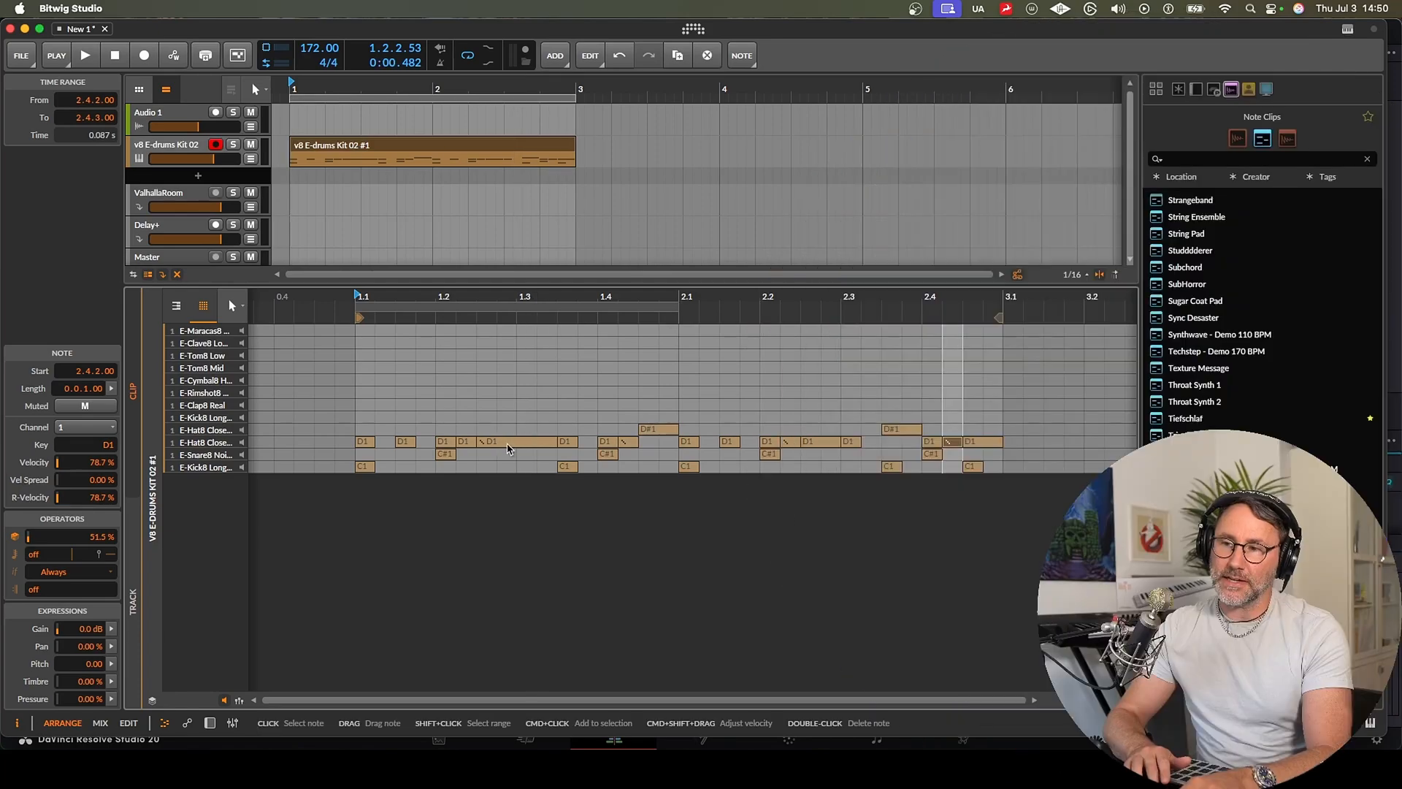
Step: Set the repeats of the one-beat D1 hi-hat at 1.2.3 to 8
{"action": "left_click", "coordinate": [509, 444]}
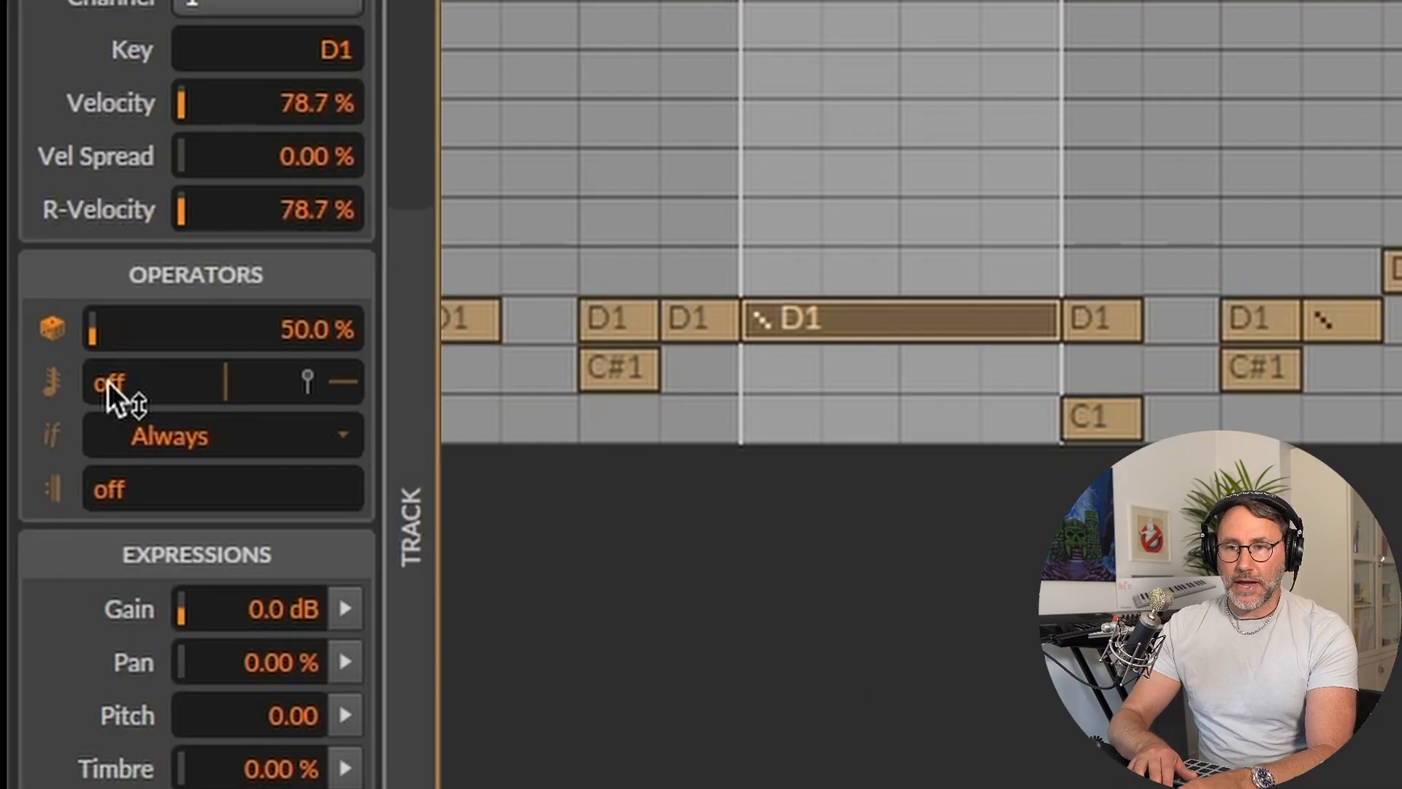
{"action": "left_click_drag", "start_coordinate": [115, 379], "coordinate": [116, 358]}
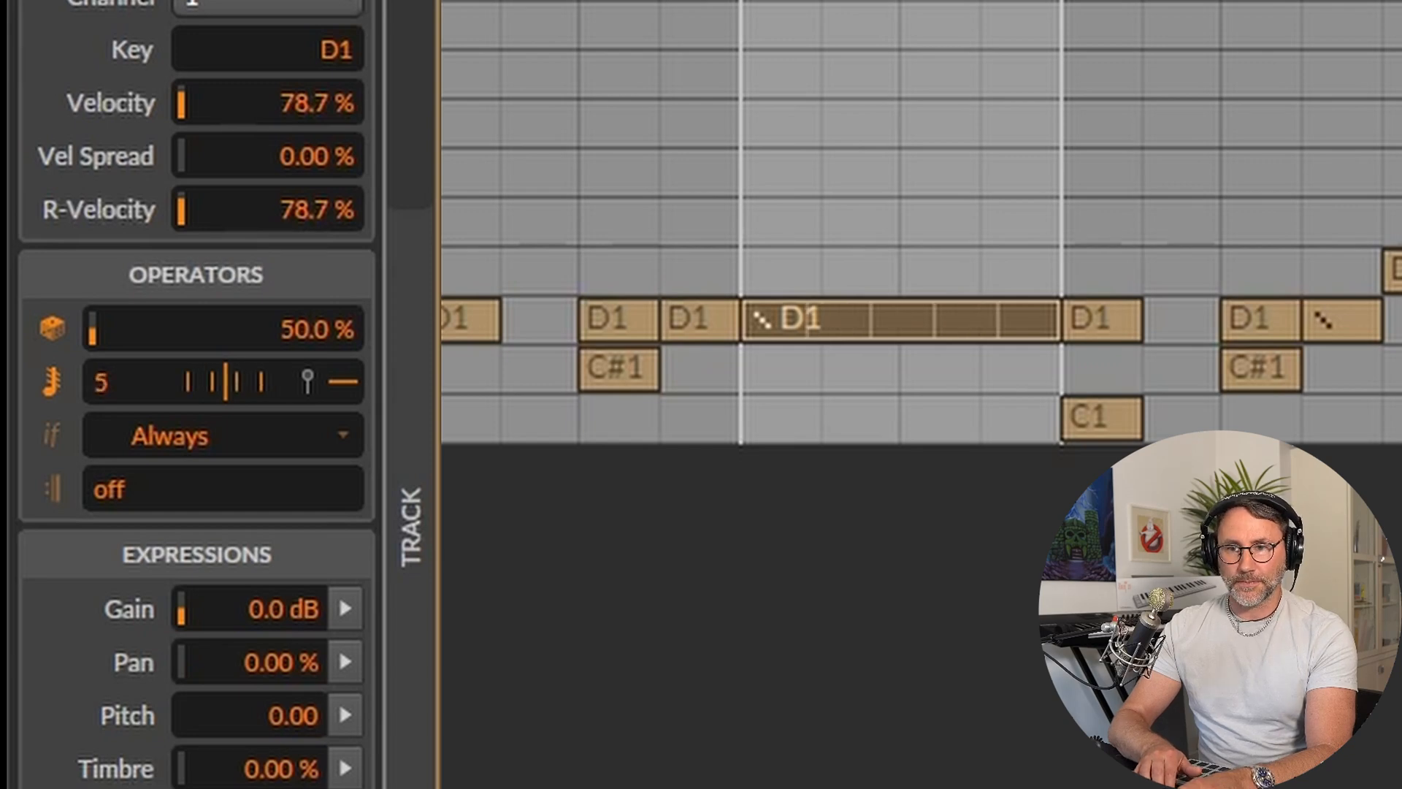
{"action": "left_click_drag", "start_coordinate": [115, 379], "coordinate": [115, 372]}
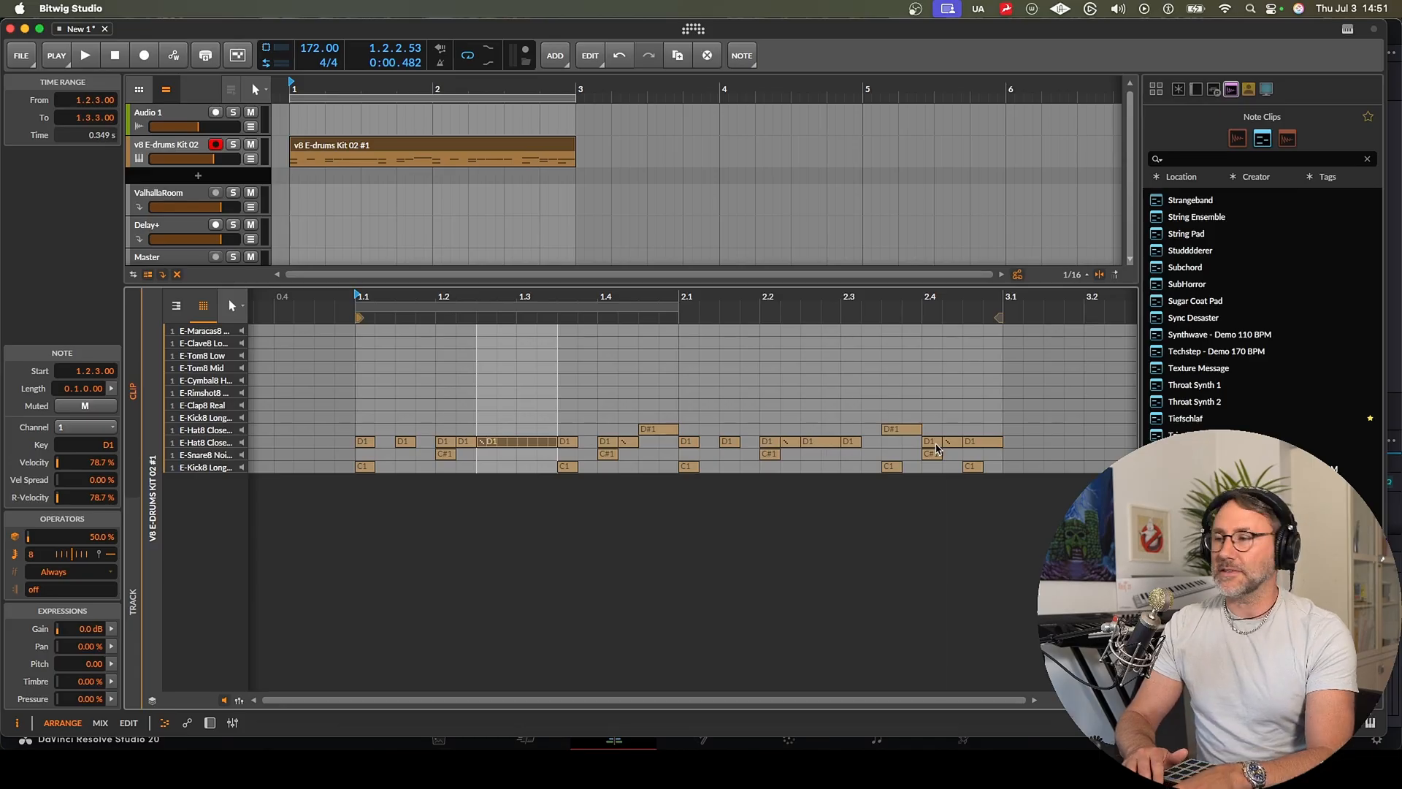
Step: Turn on repeats for the D1 hi-hat at 2.2.3 and play the pattern
{"action": "left_click", "coordinate": [824, 443]}
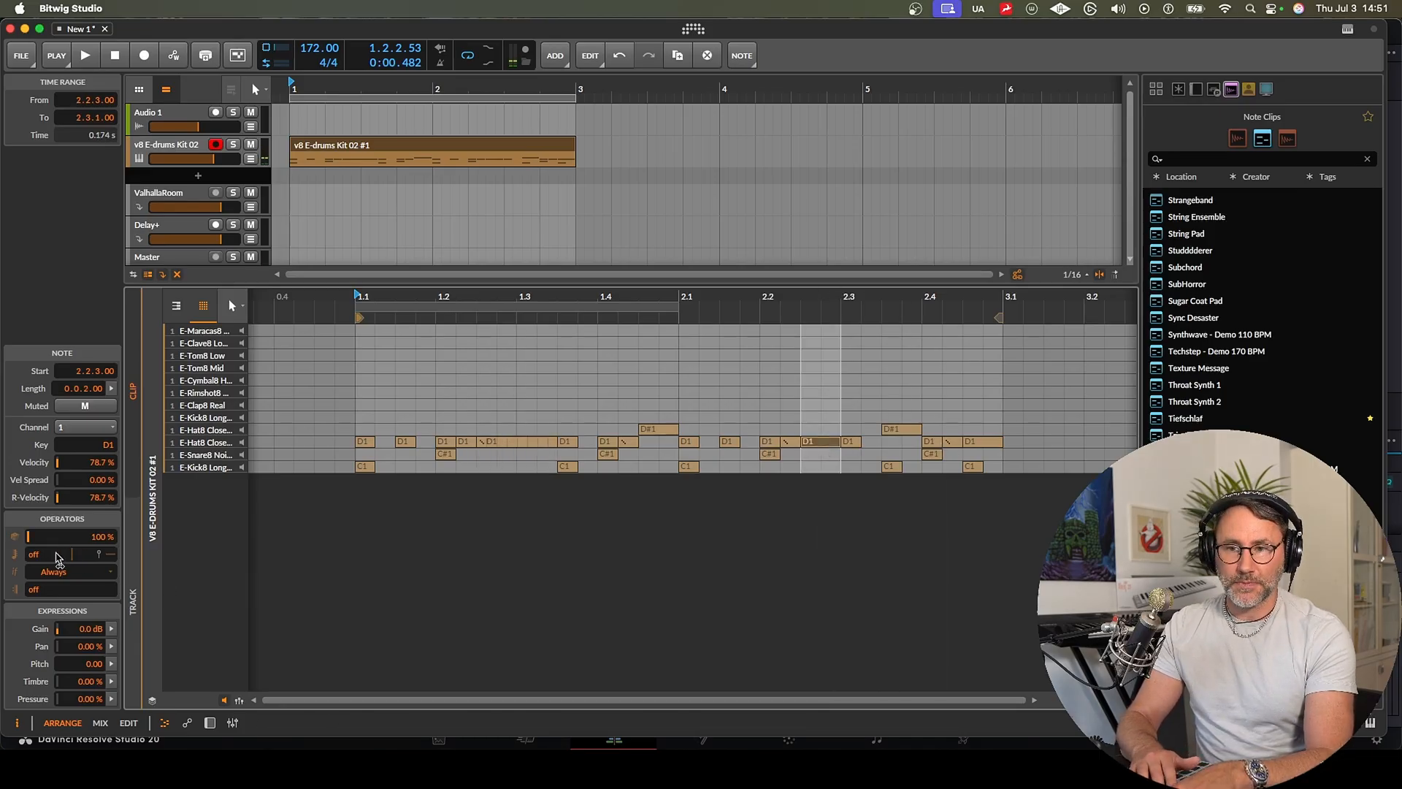
{"action": "left_click_drag", "start_coordinate": [38, 556], "coordinate": [38, 537]}
{"action": "left_click", "coordinate": [207, 548]}
{"action": "key", "text": "space"}
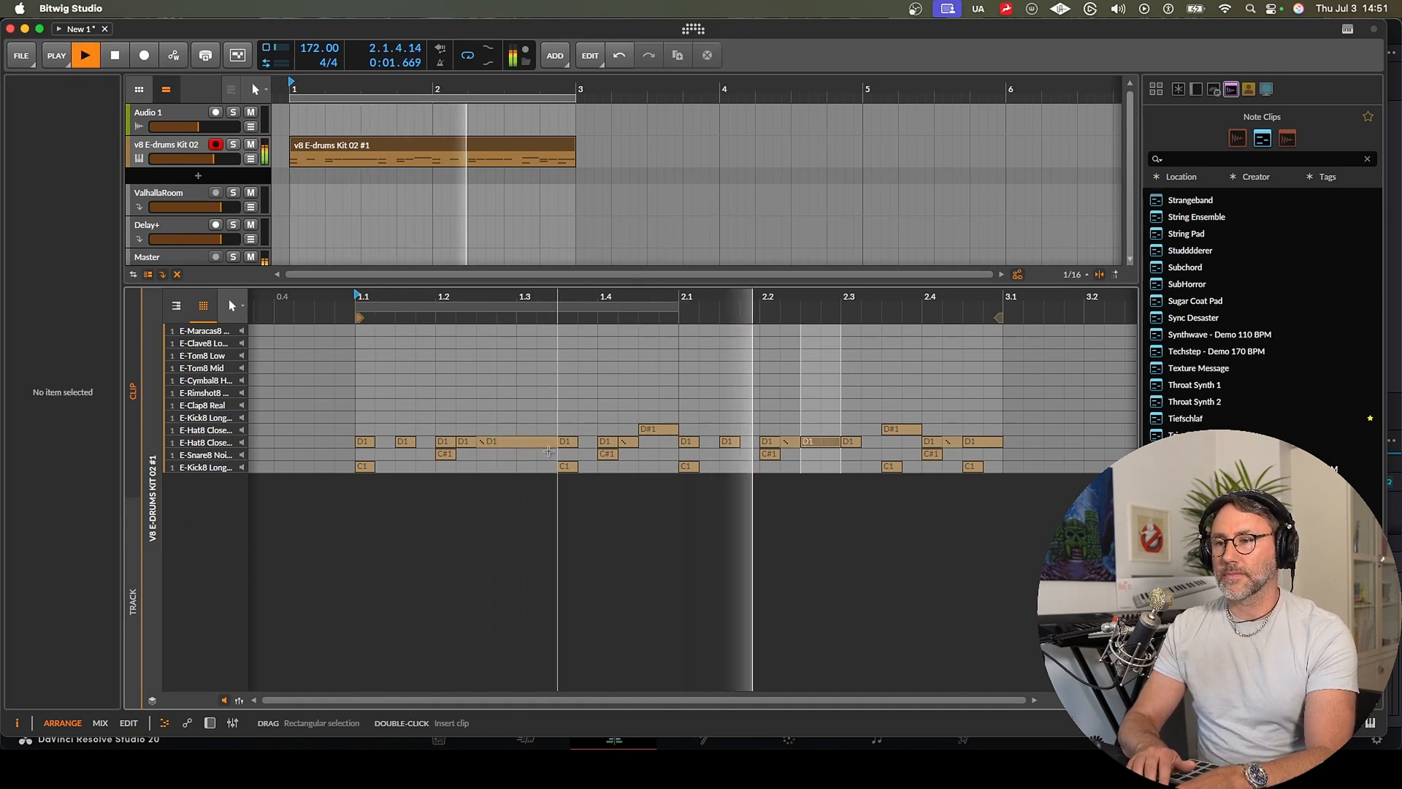
Step: Set the chance of the one-beat D1 hi-hat at 1.2.3 to 61.5%
{"action": "left_click", "coordinate": [515, 442]}
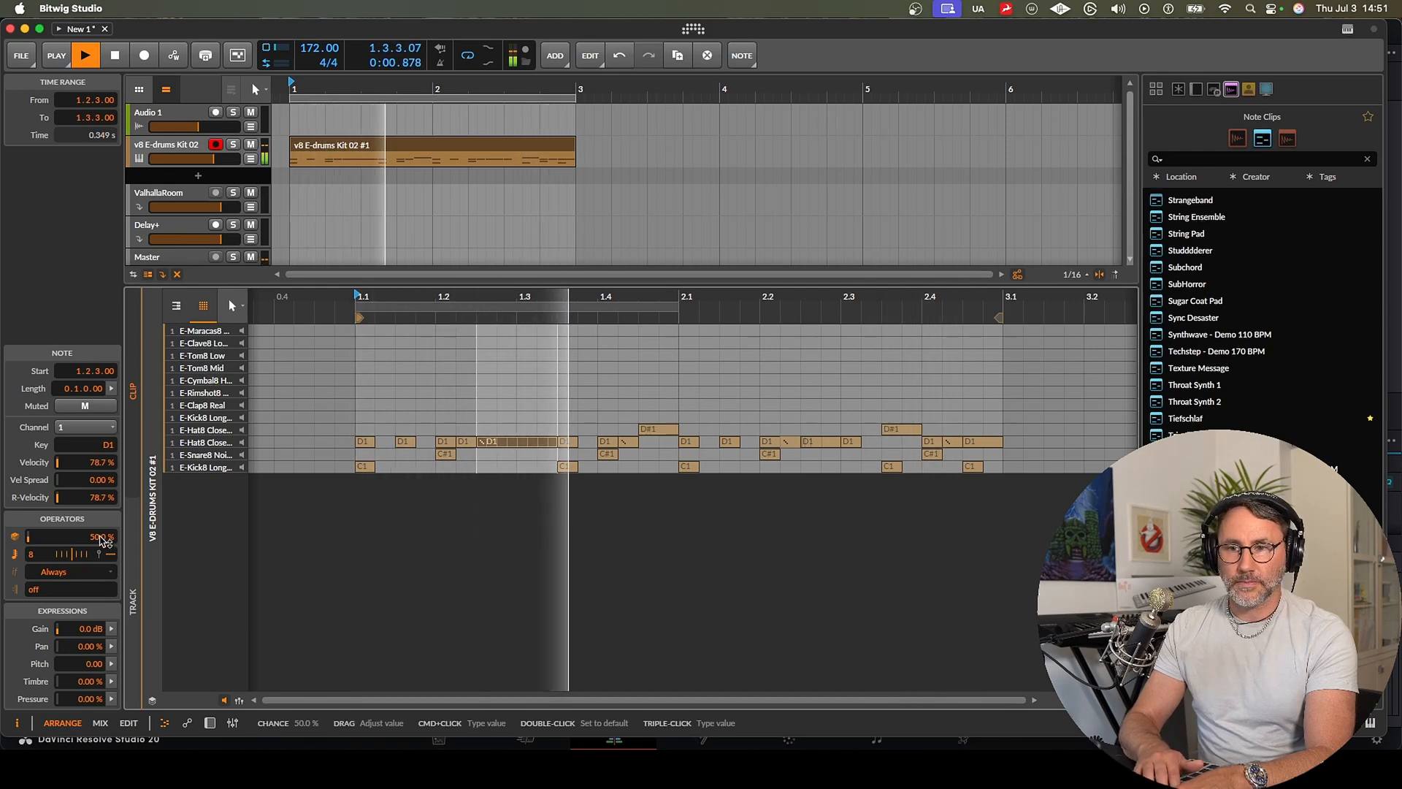
{"action": "left_click_drag", "start_coordinate": [102, 541], "coordinate": [103, 525]}
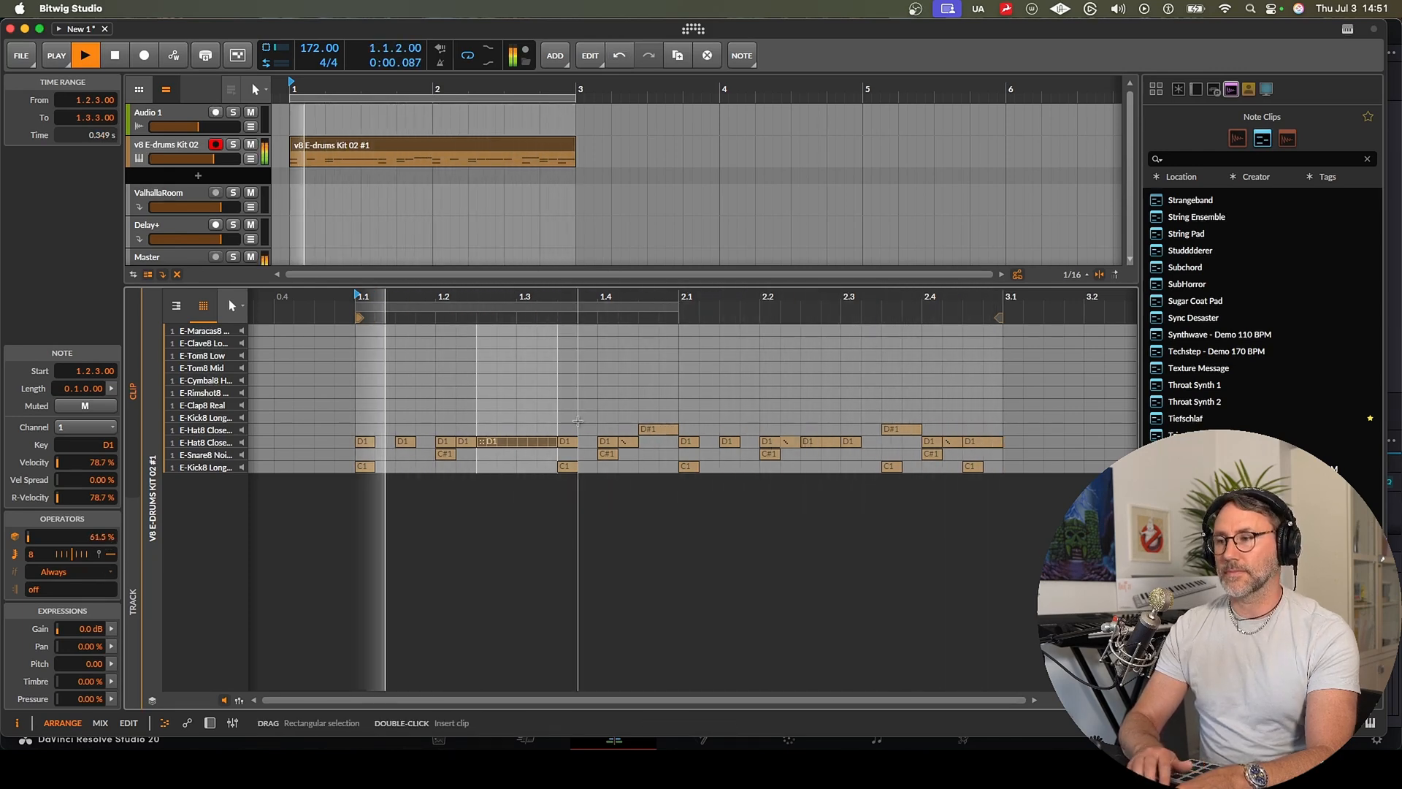
Step: Stop playback and duplicate the two-bar v8 E-drums Kit 02 clip five times in a row, filling the track up to bar 13
{"action": "left_click_drag", "start_coordinate": [626, 86], "coordinate": [592, 242]}
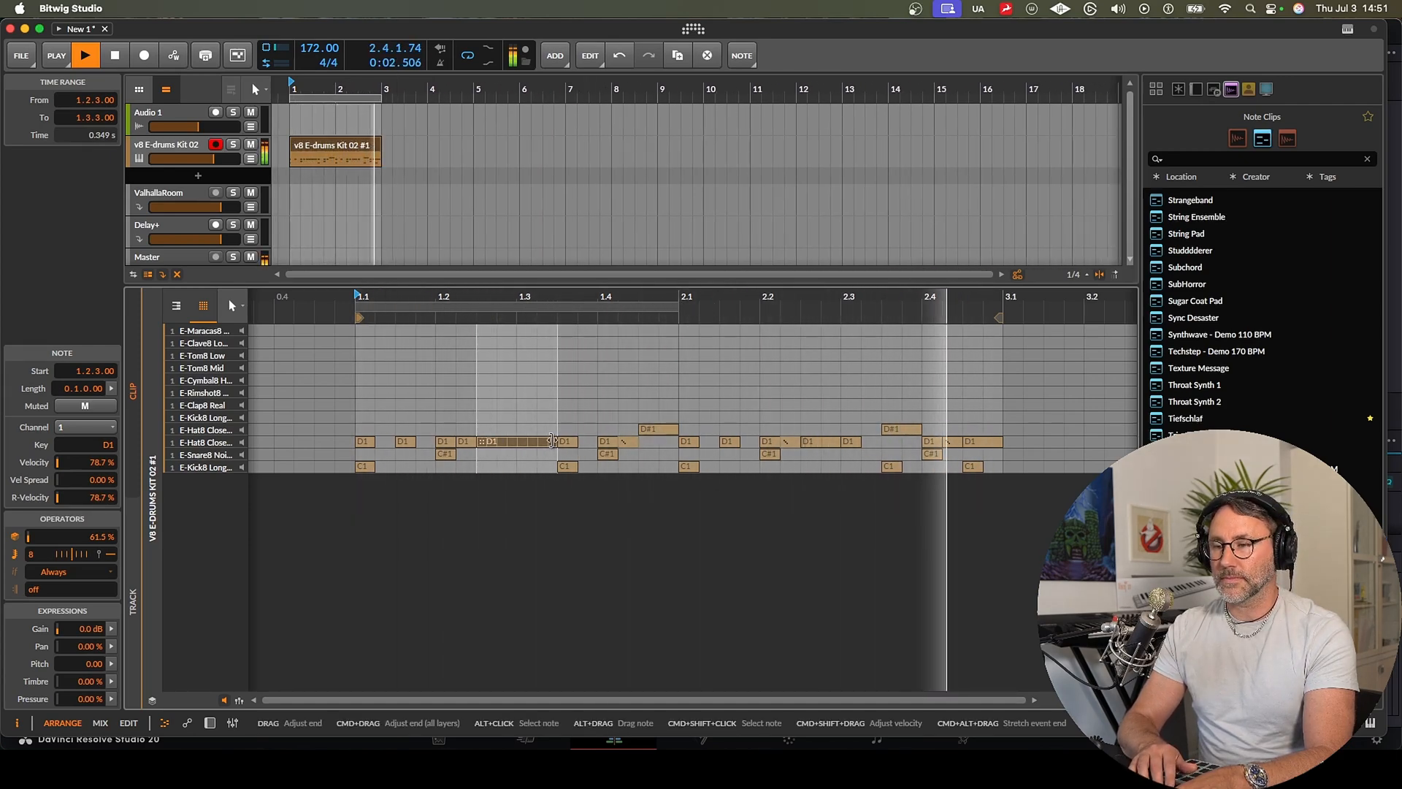
{"action": "key", "text": "space"}
{"action": "left_click", "coordinate": [354, 150]}
{"action": "left_click_drag", "start_coordinate": [410, 138], "coordinate": [347, 147]}
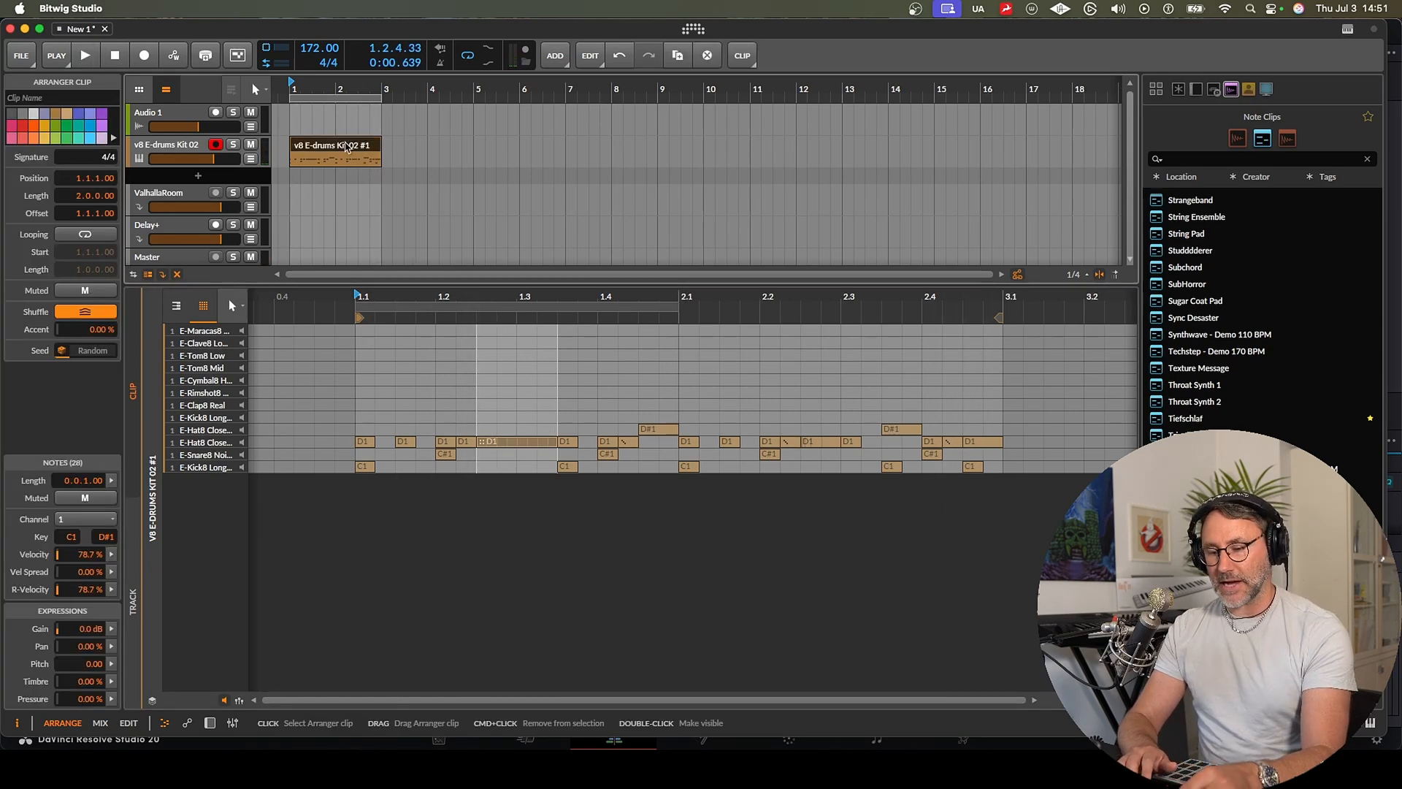
{"action": "key", "text": "super+d"}
{"action": "key", "text": "super+d"}
{"action": "key", "text": "super+d"}
{"action": "key", "text": "super+d"}
{"action": "key", "text": "super+d"}
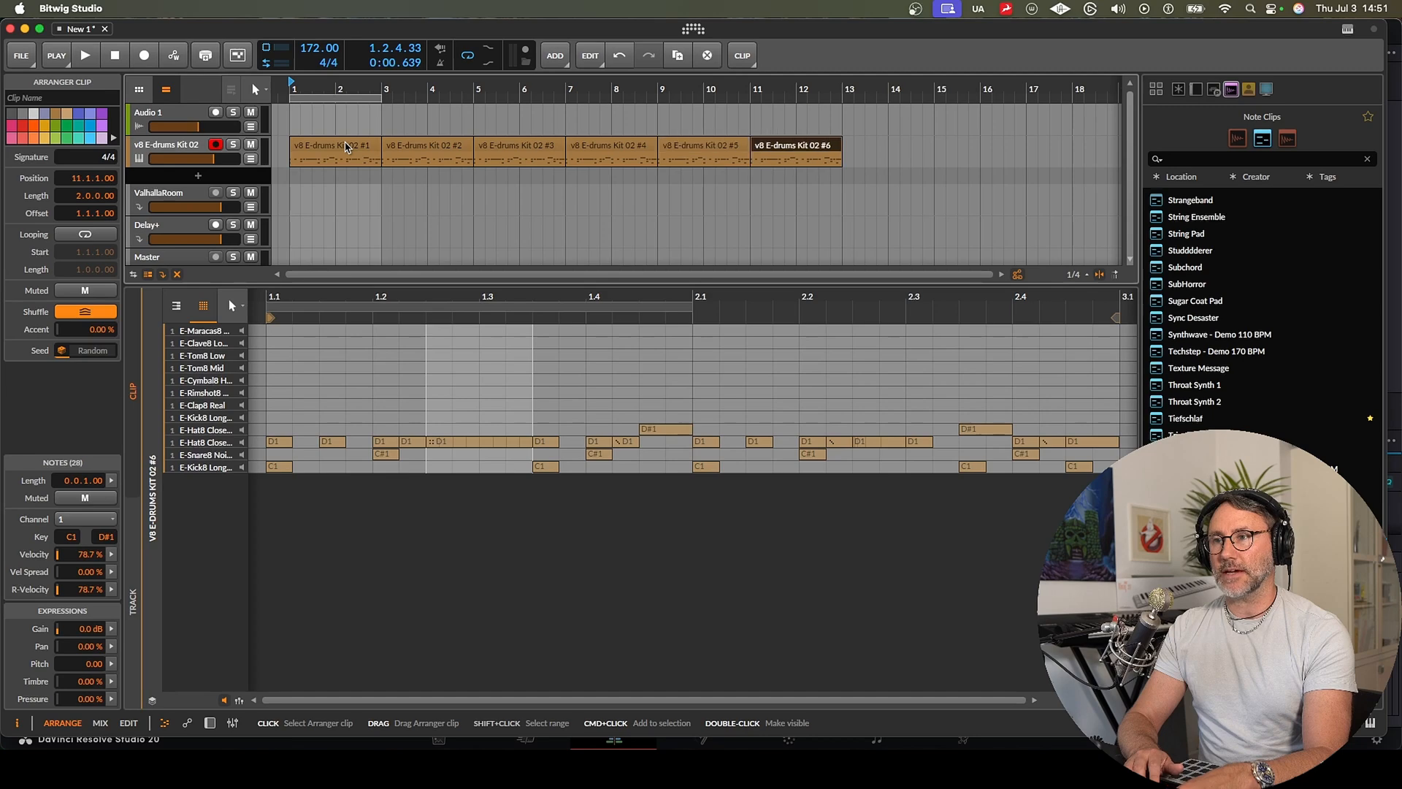
Step: Select all six v8 E-drums Kit 02 clips in the arrangement and play through them from bar 1
{"action": "left_click_drag", "start_coordinate": [899, 144], "coordinate": [330, 155]}
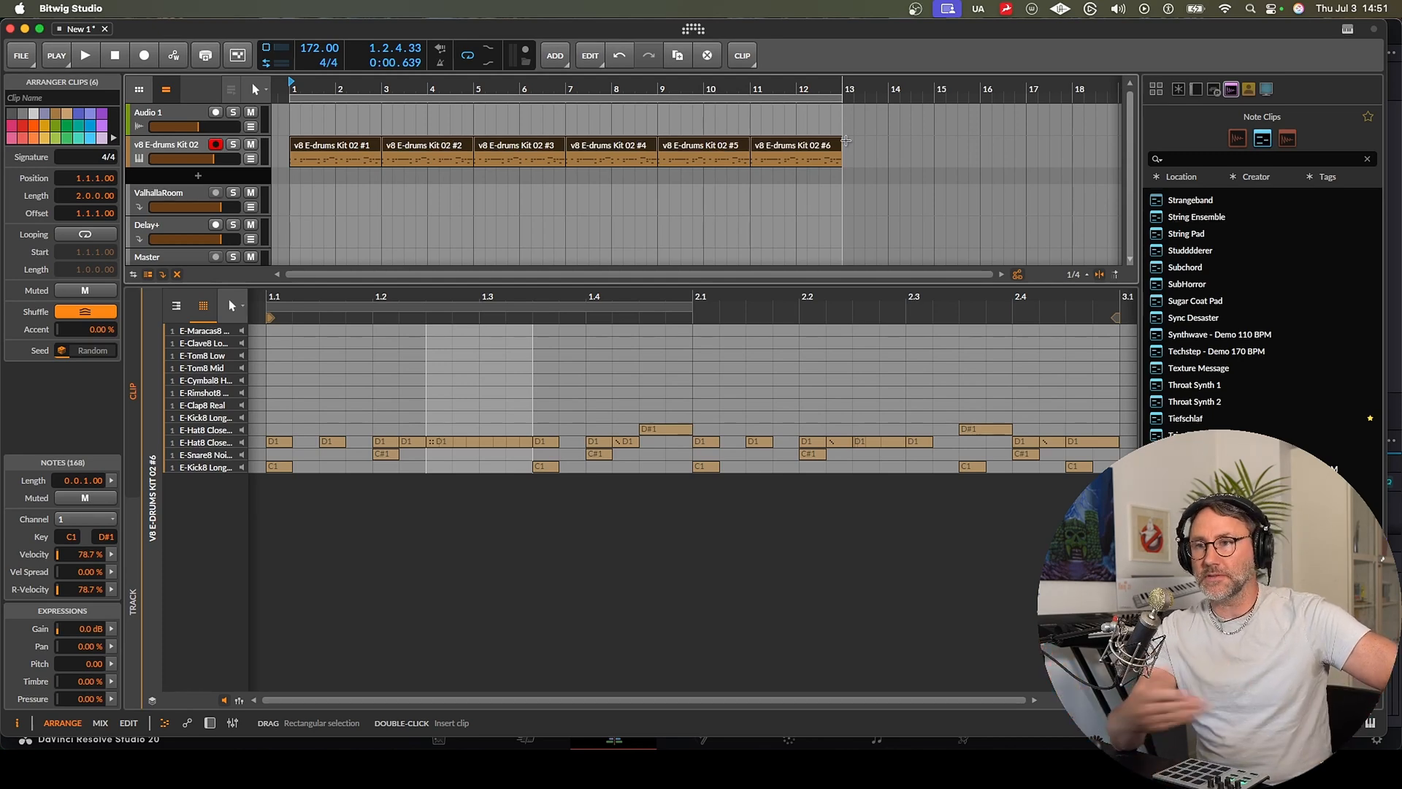
{"action": "key", "text": "space"}
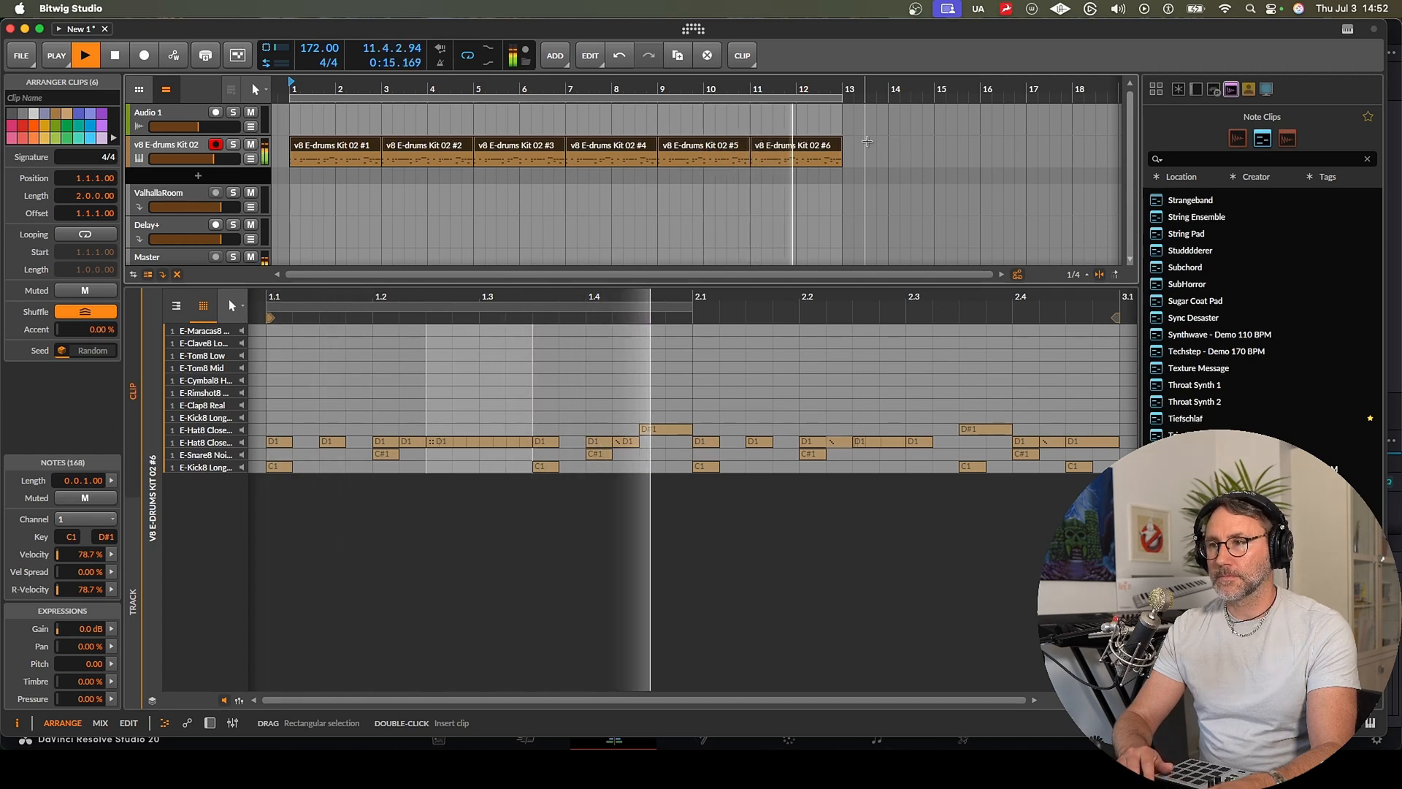
{"action": "key", "text": "space"}
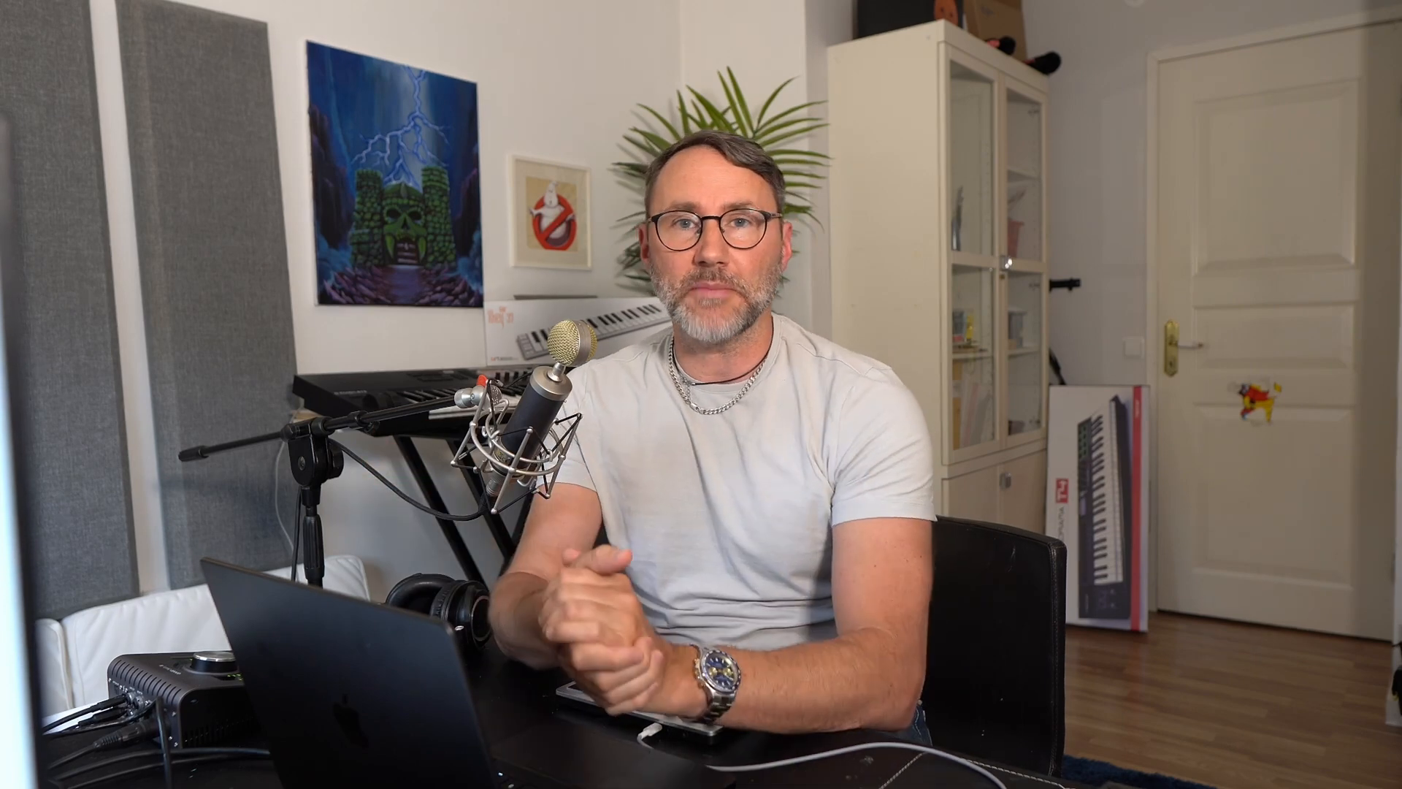